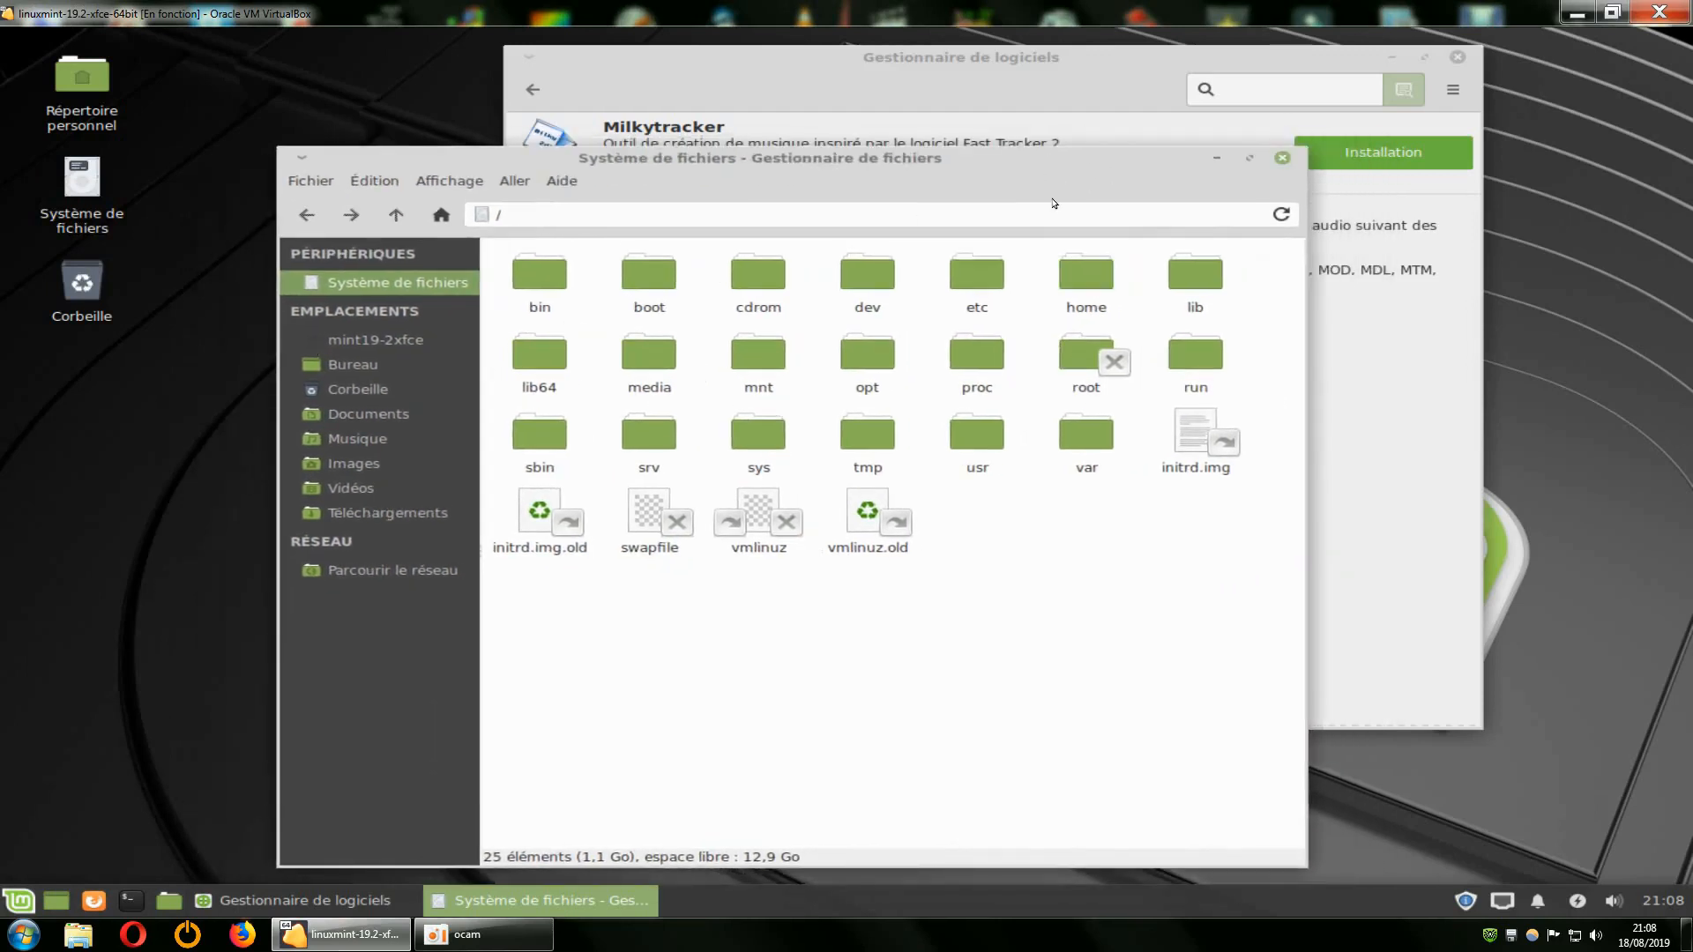
# Step: Close the file manager window showing the root file system and keep the virtual machine window maximized
pyautogui.click(1282, 158)
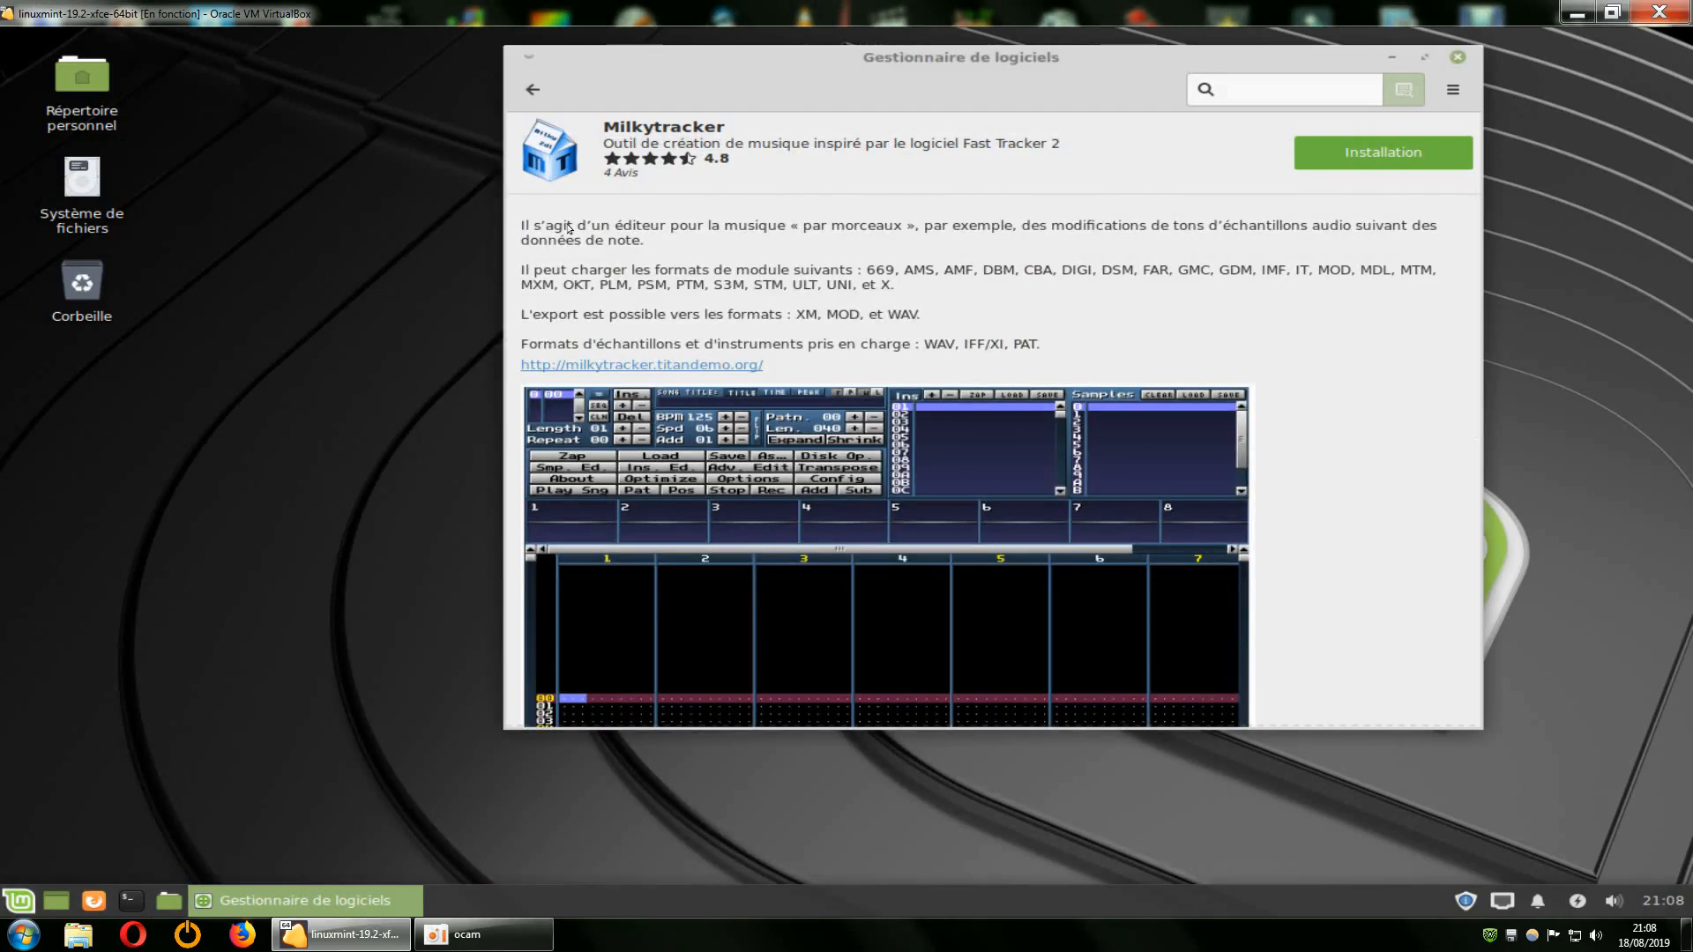
pyautogui.click(1612, 12)
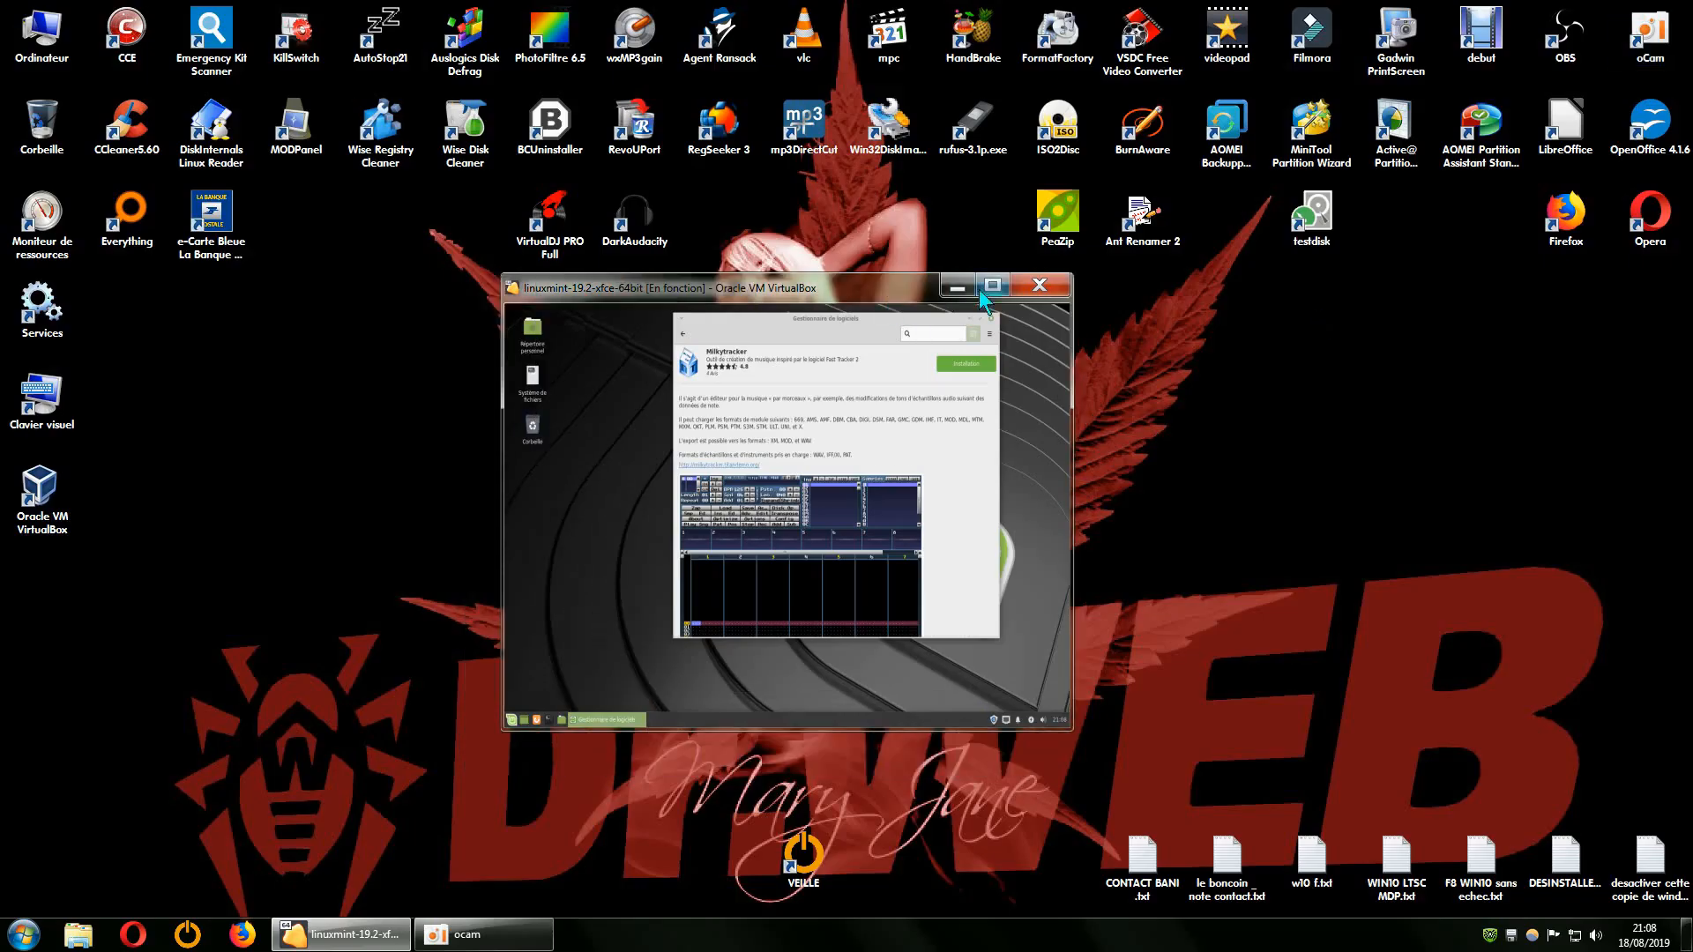
pyautogui.click(980, 288)
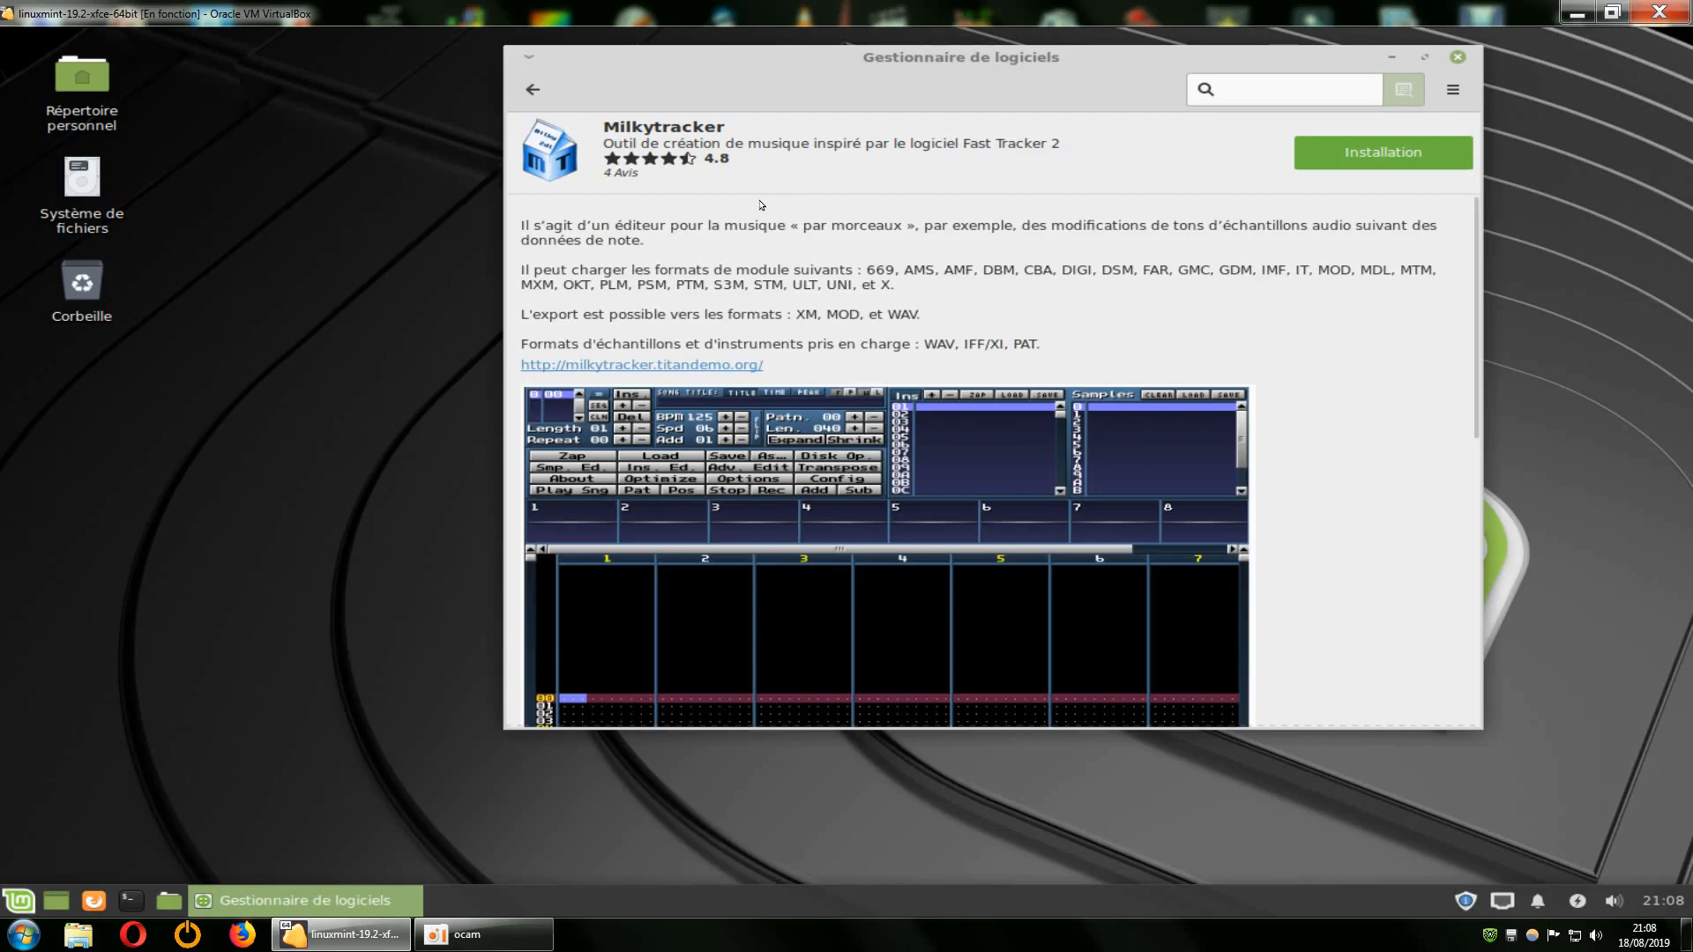
# Step: Reopen the Milkytracker page from the Son category and look over its description and screenshot
pyautogui.click(533, 89)
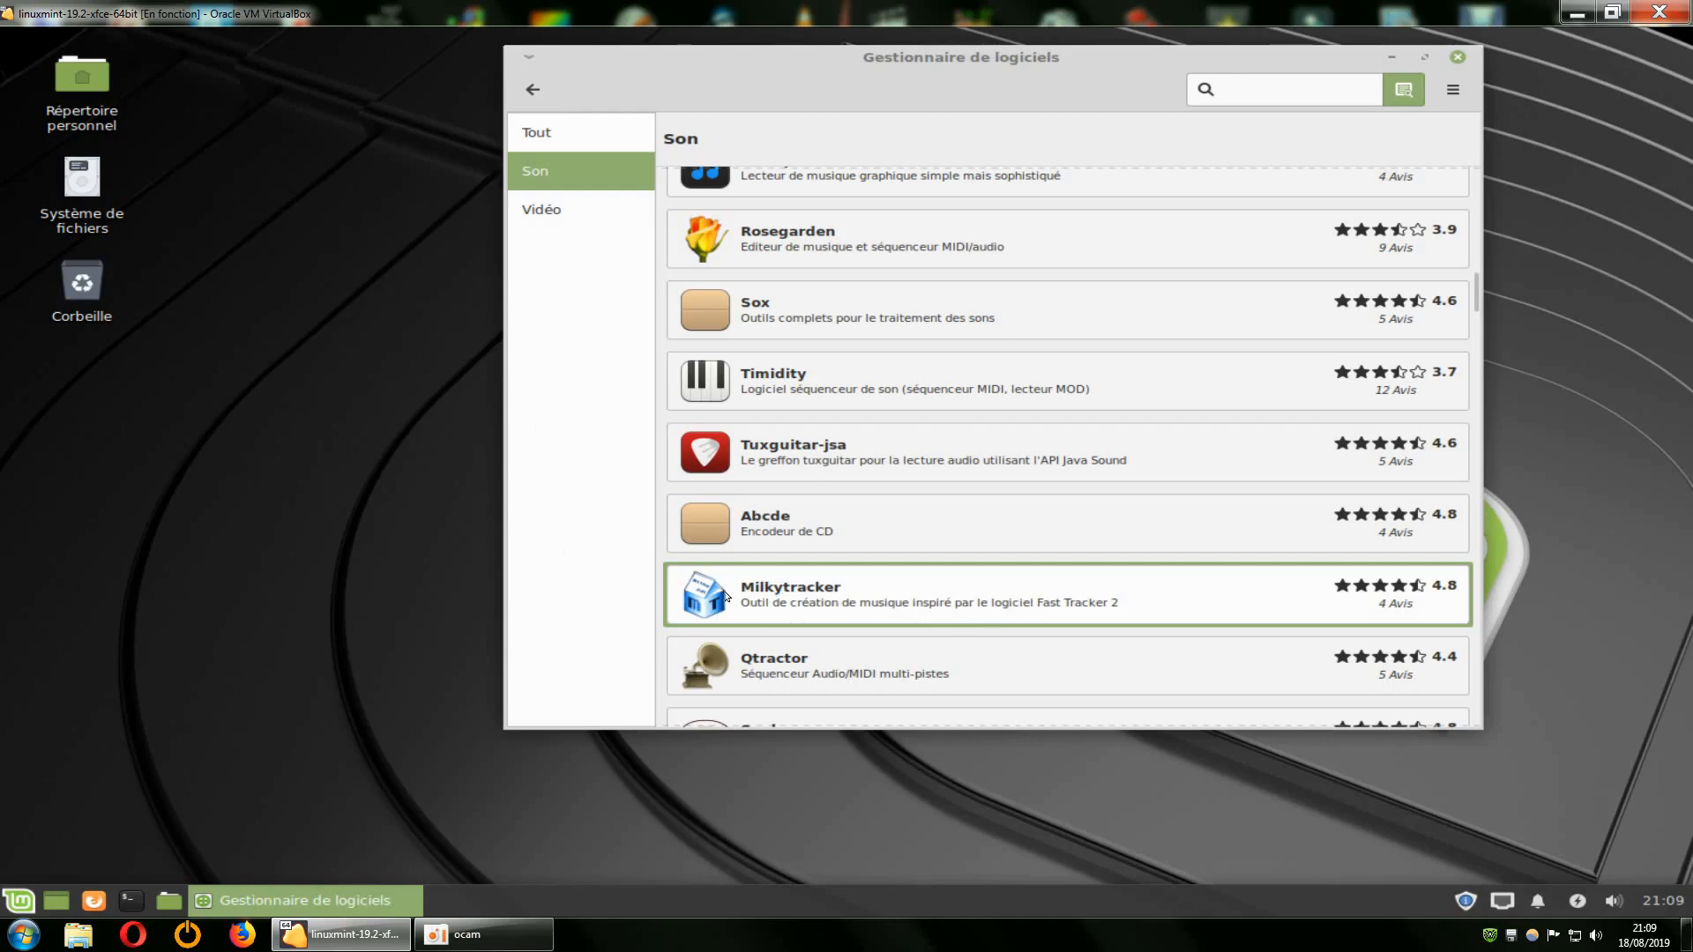
pyautogui.click(760, 595)
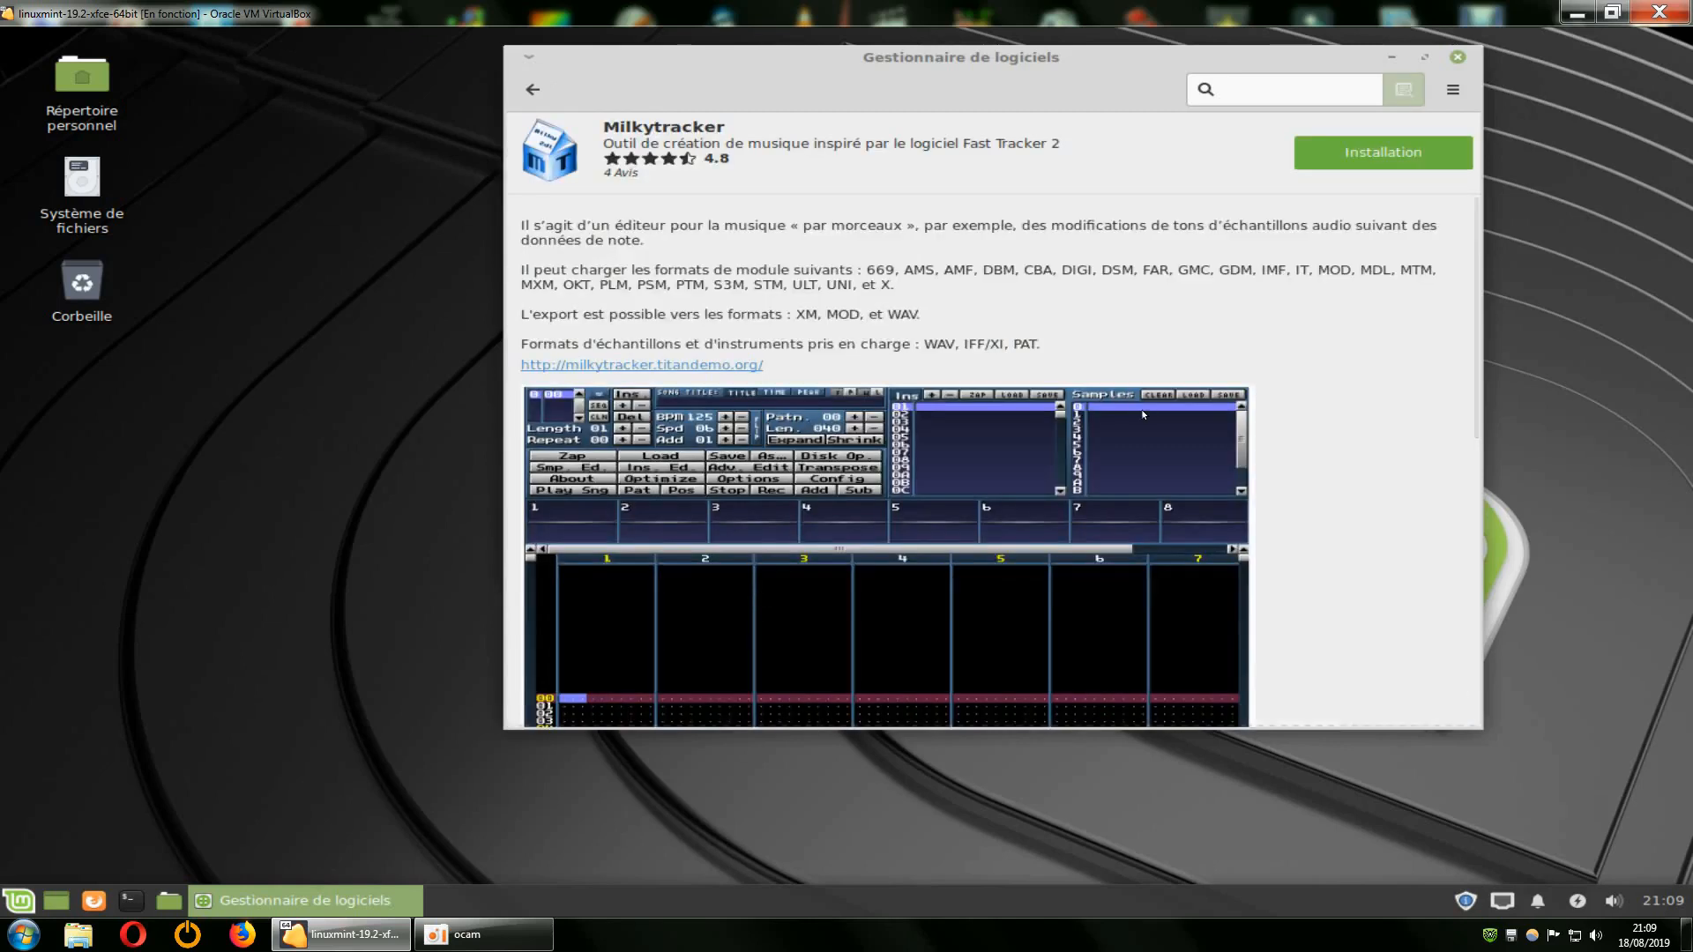
pyautogui.scroll(-5, 908, 350)
pyautogui.scroll(1, 908, 350)
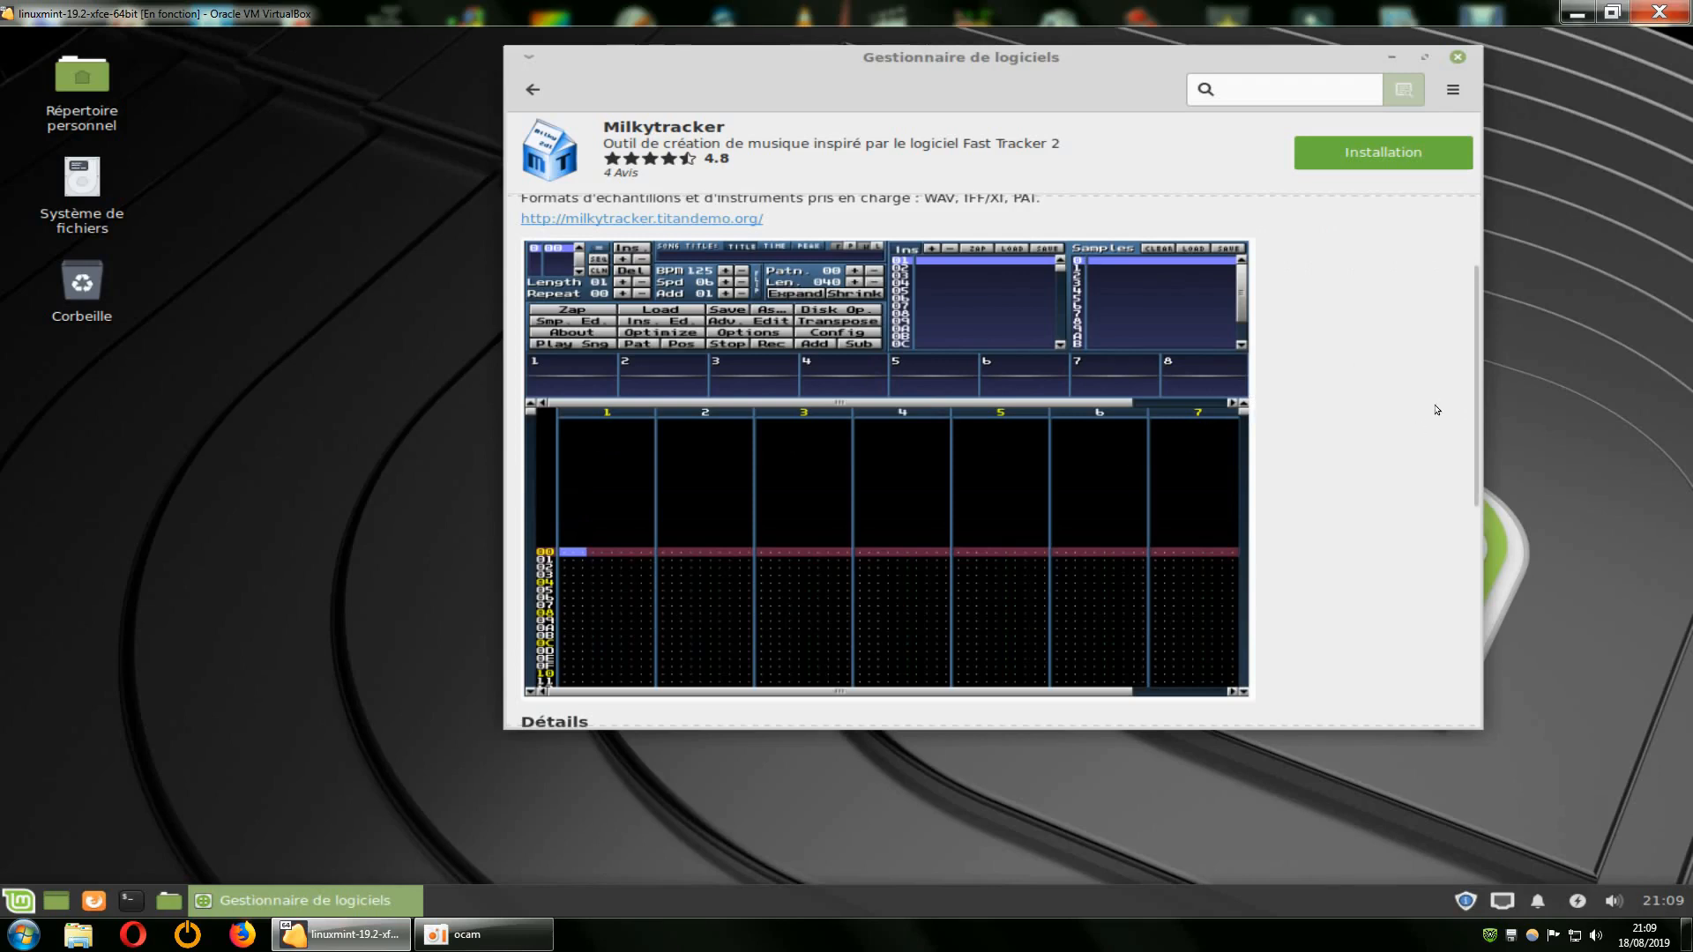
pyautogui.moveTo(1474, 428); pyautogui.dragTo(1467, 335)
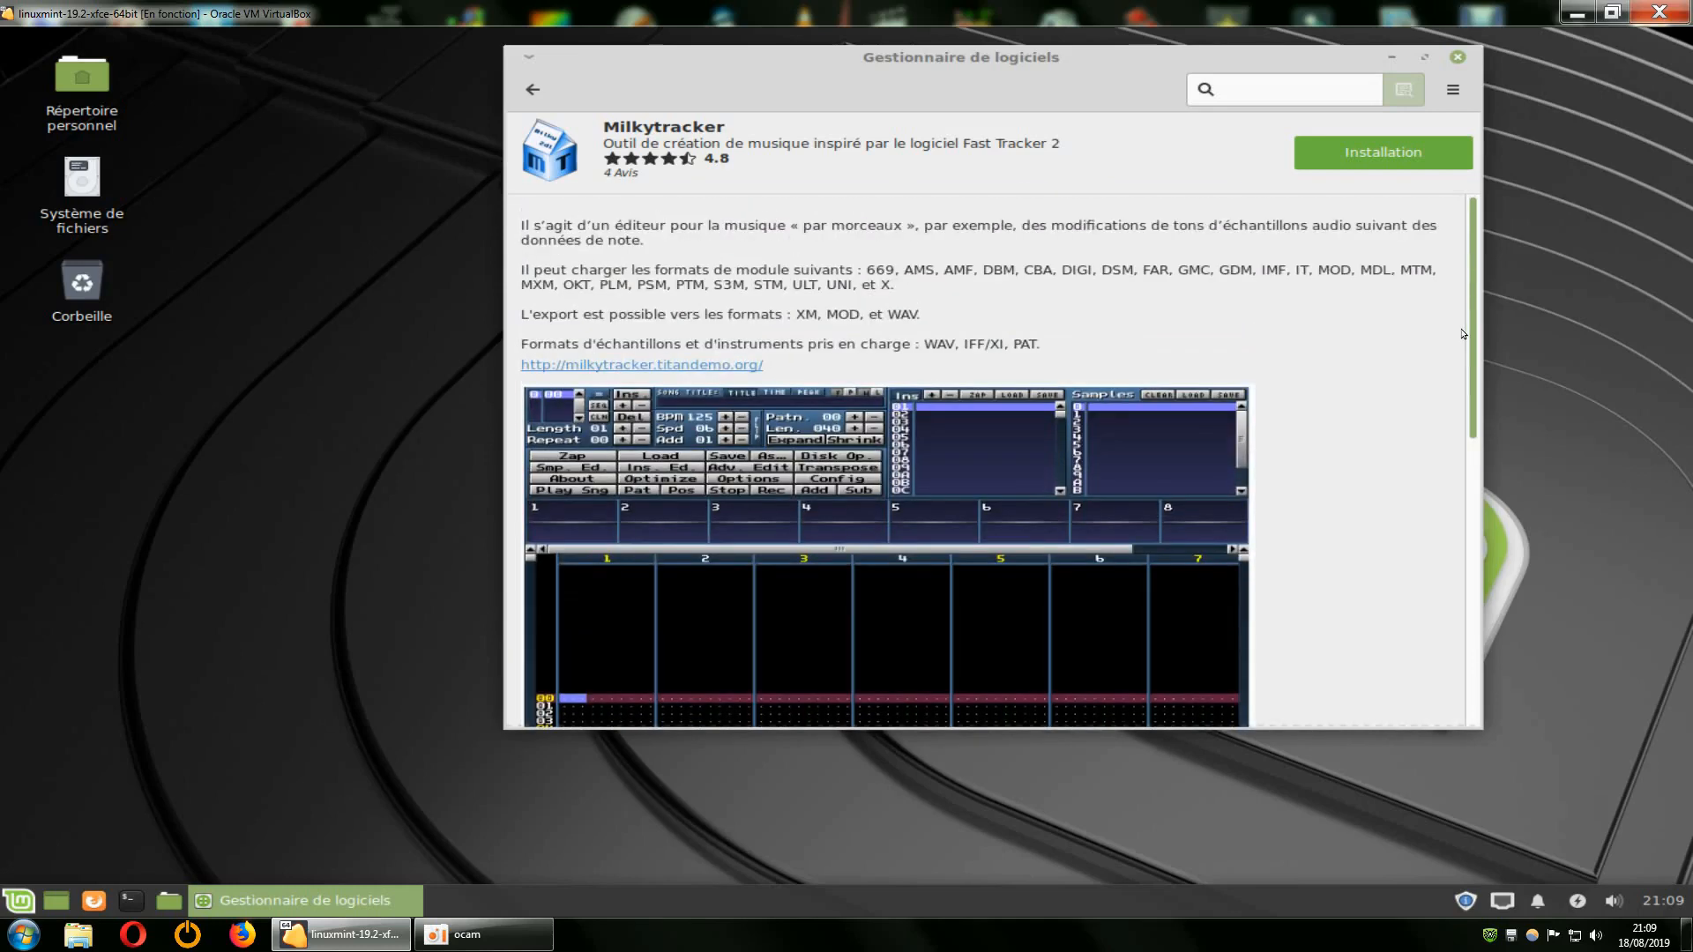
# Step: Move the software manager aside, open the root file system and search it for "milkytracker" with Catfish
pyautogui.moveTo(736, 56); pyautogui.dragTo(1250, 48)
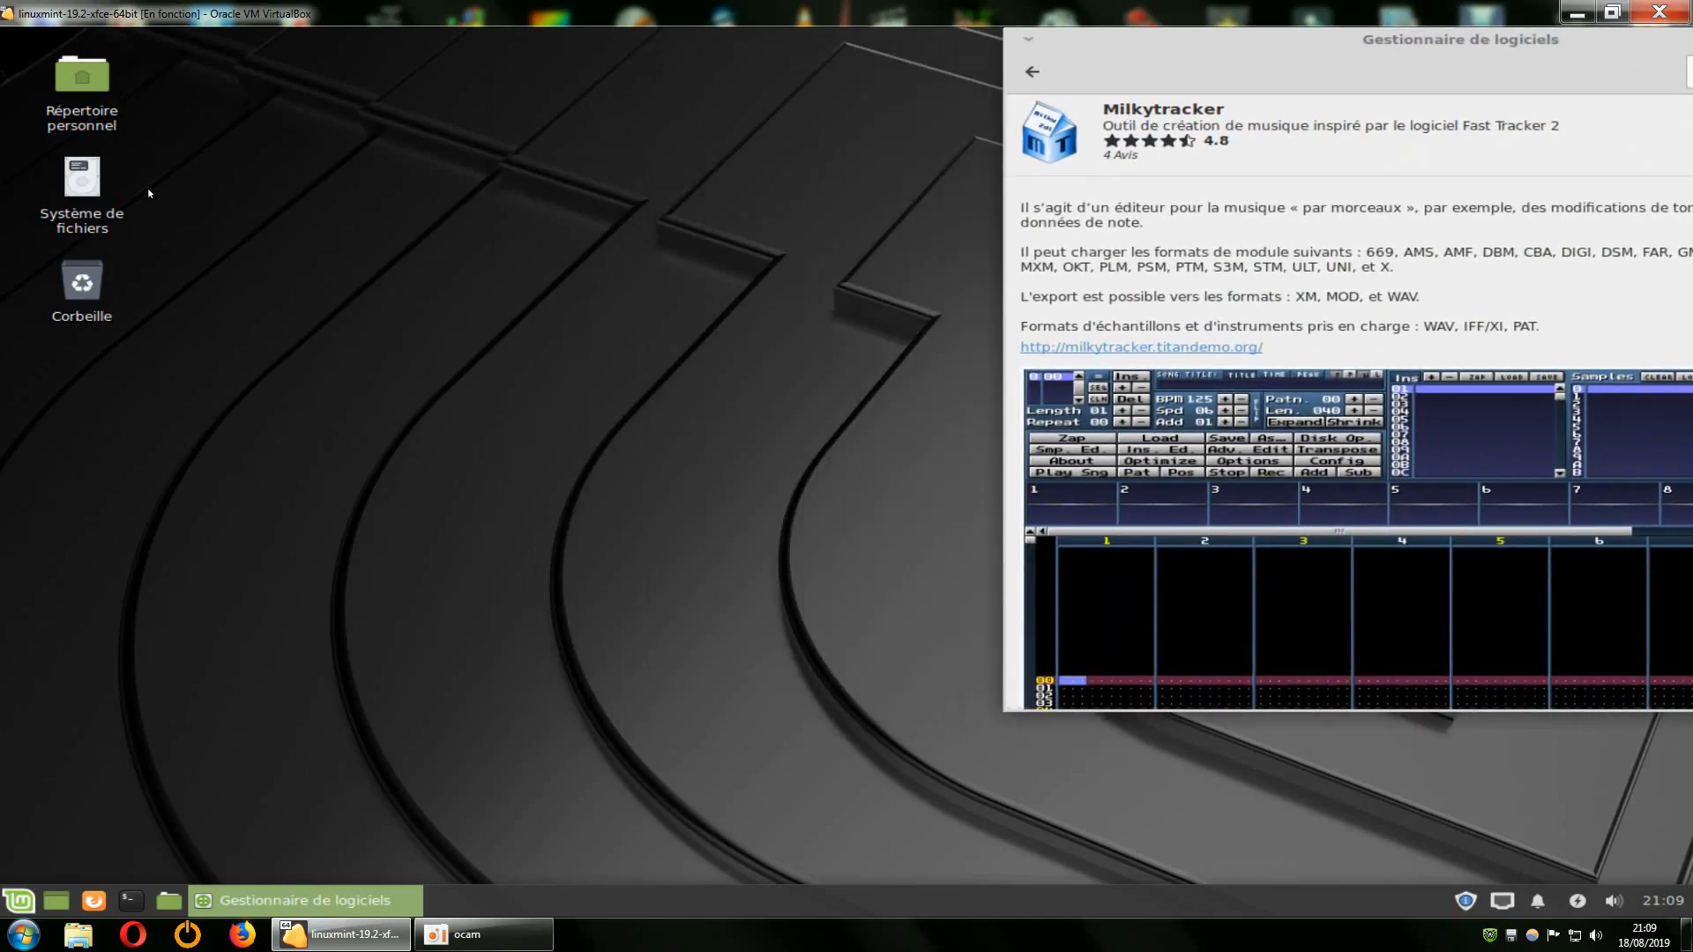
pyautogui.doubleClick(82, 178)
pyautogui.rightClick(485, 703)
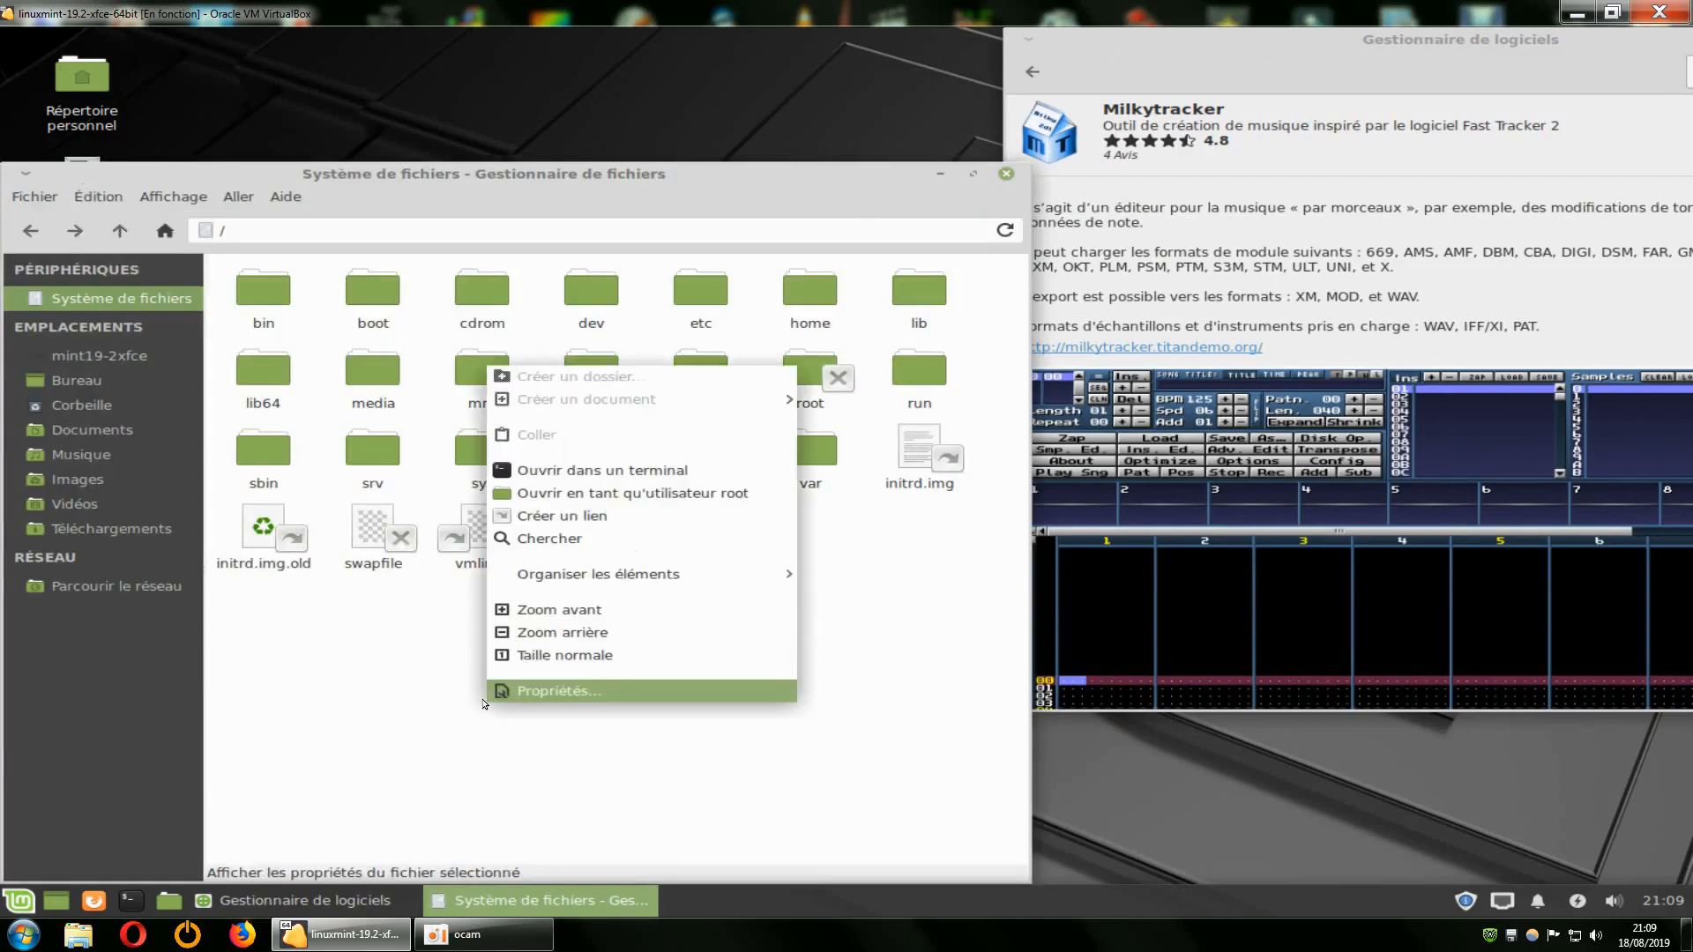
pyautogui.click(569, 541)
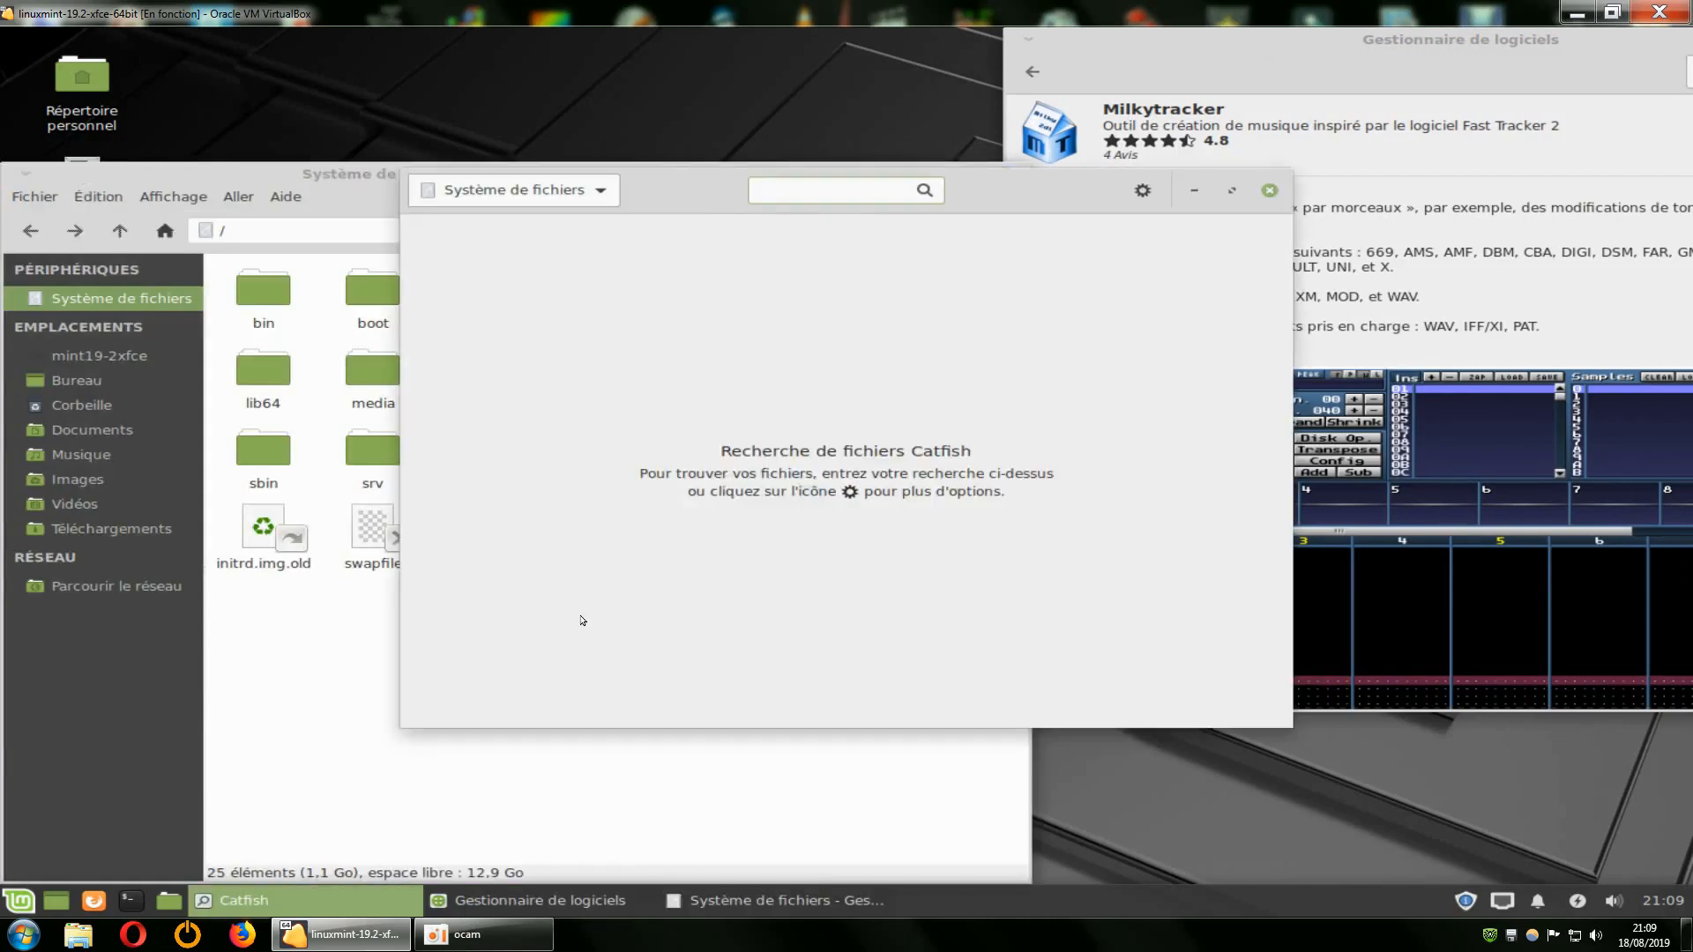
pyautogui.write('milkytracker')
pyautogui.press('Return')
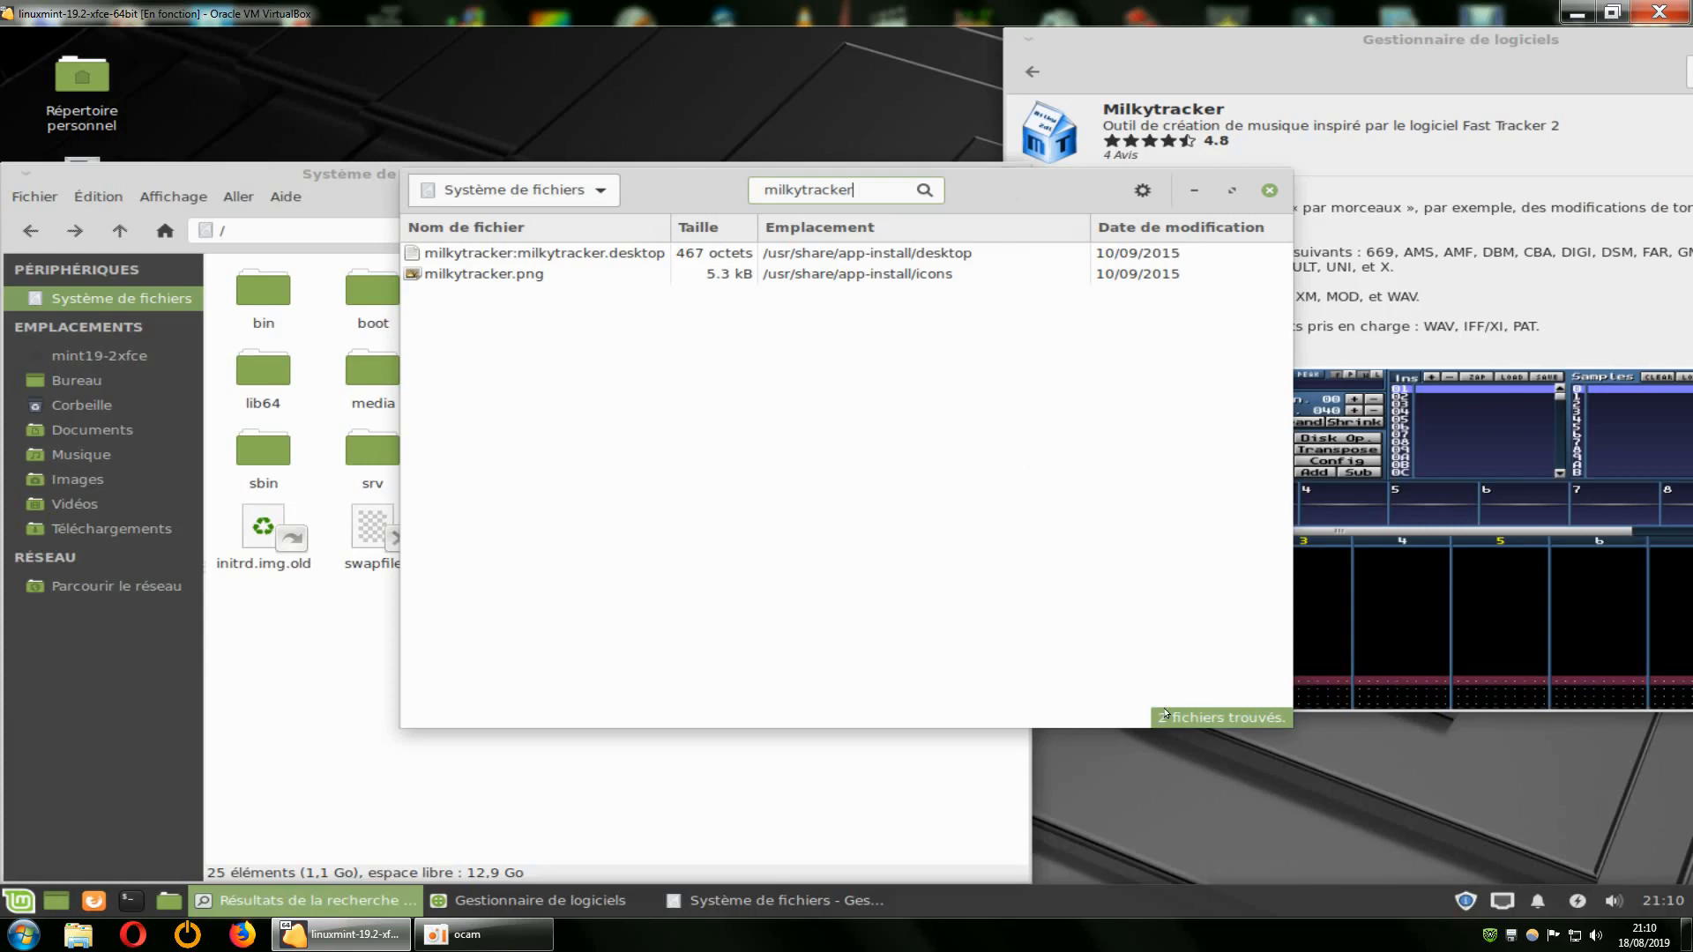
# Step: Show the milkytracker:milkytracker.desktop search result in its containing folder and place that window below the result rows
pyautogui.moveTo(1020, 187); pyautogui.dragTo(988, 199)
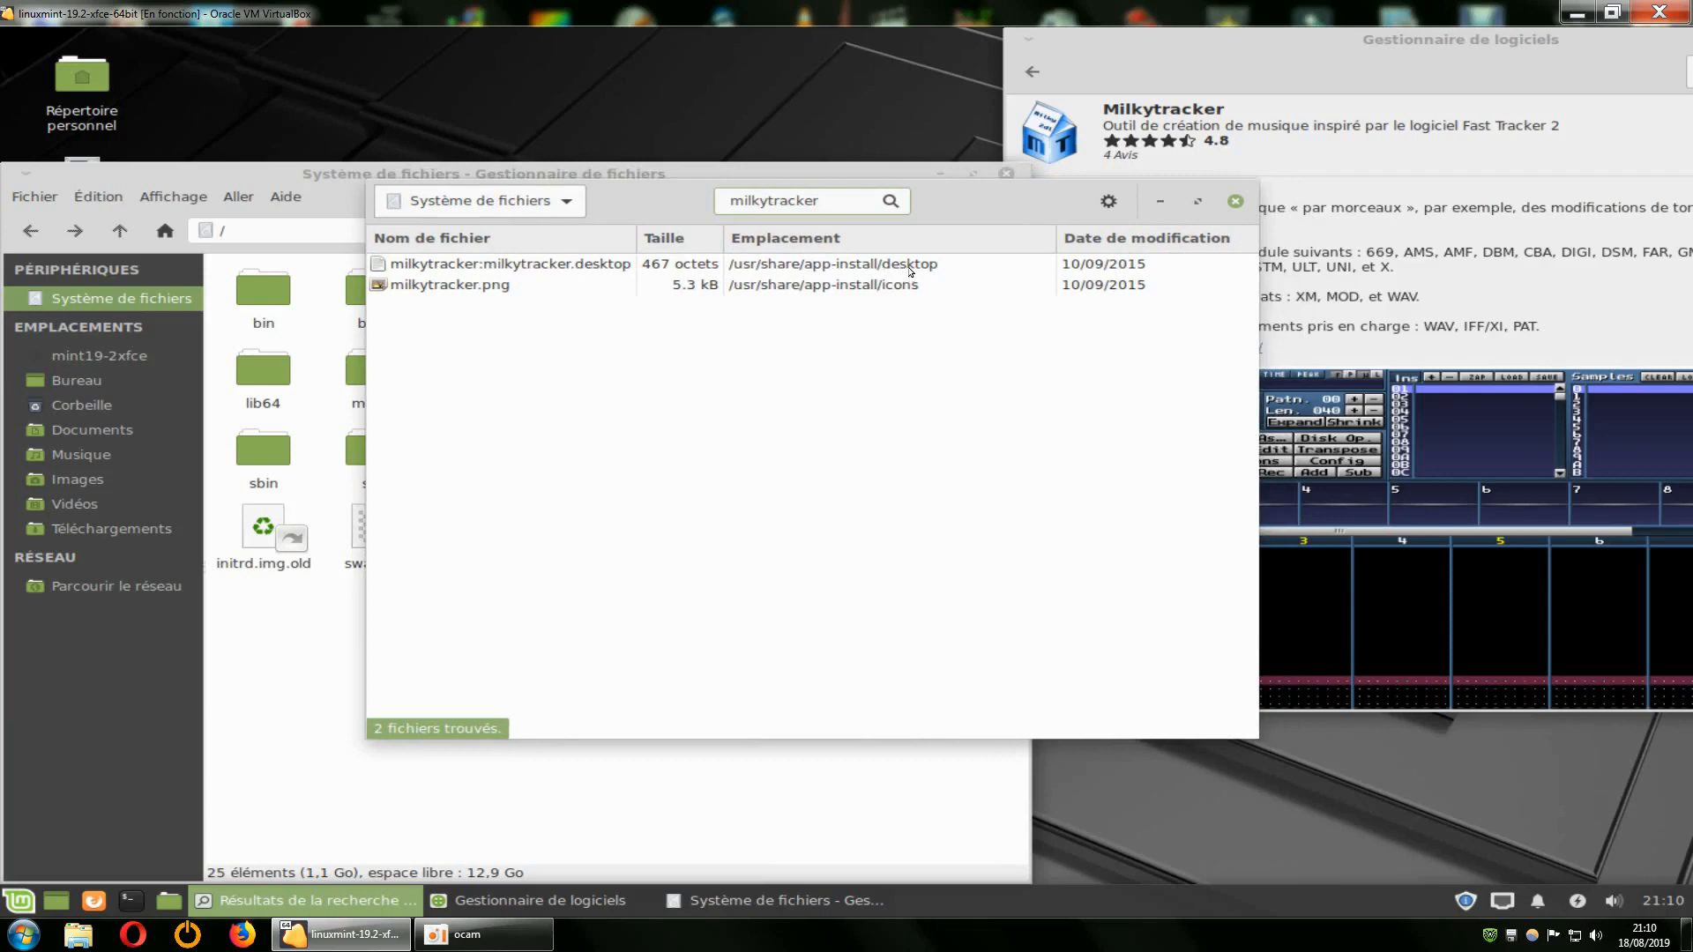
pyautogui.rightClick(619, 273)
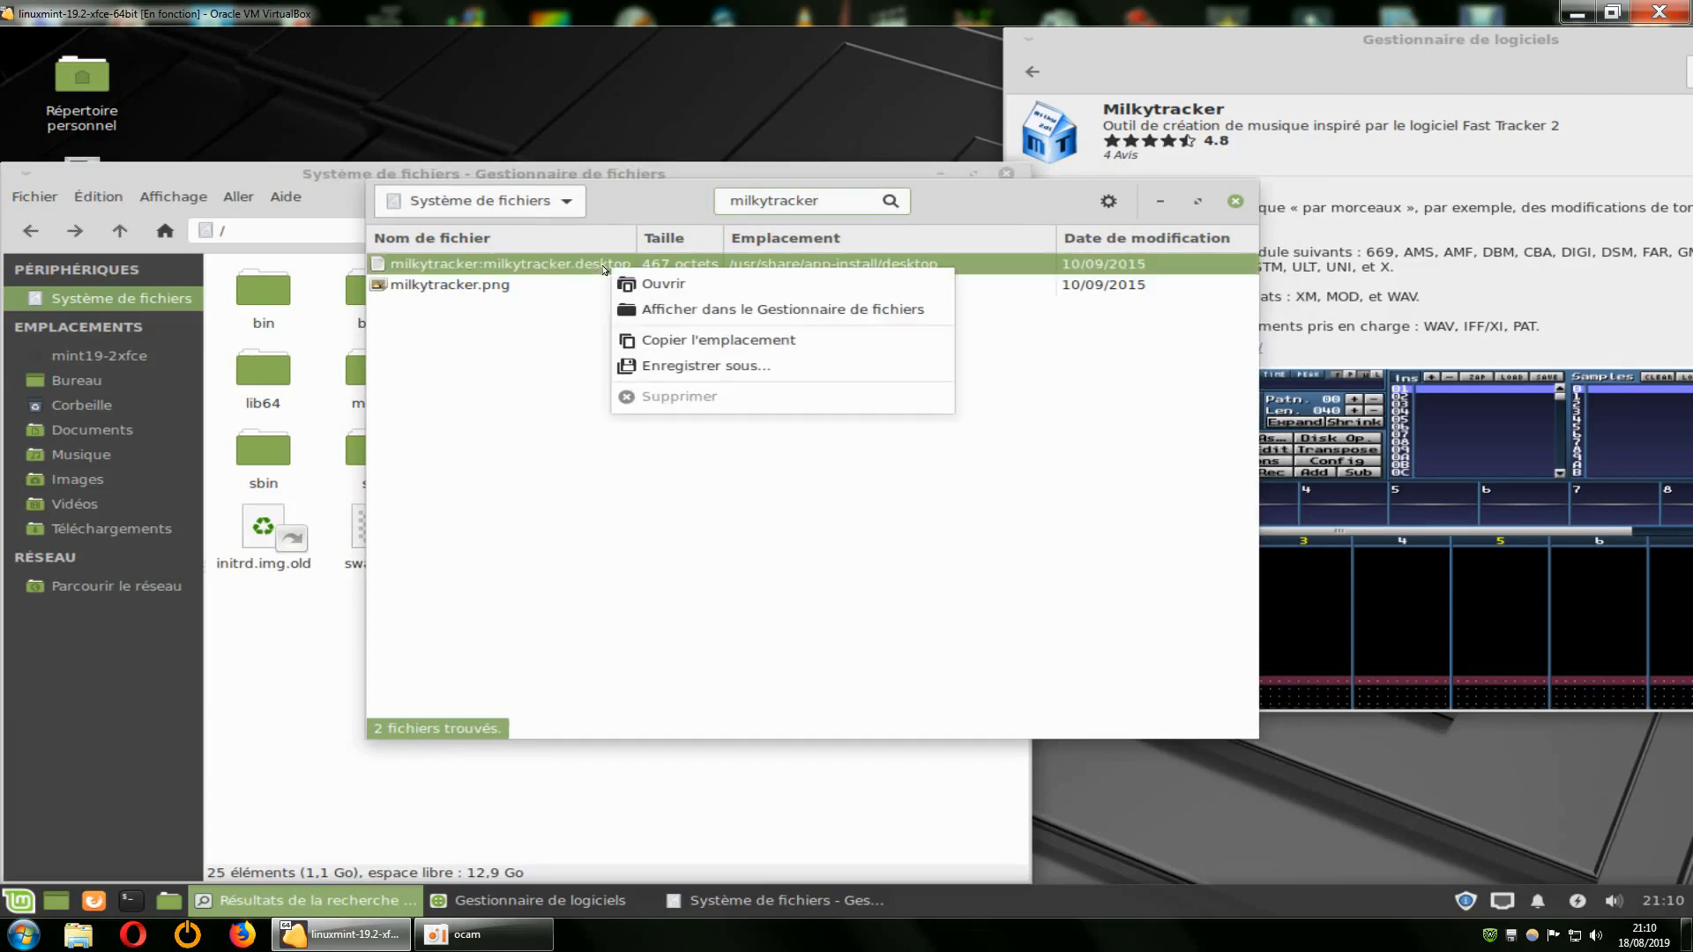
pyautogui.click(670, 306)
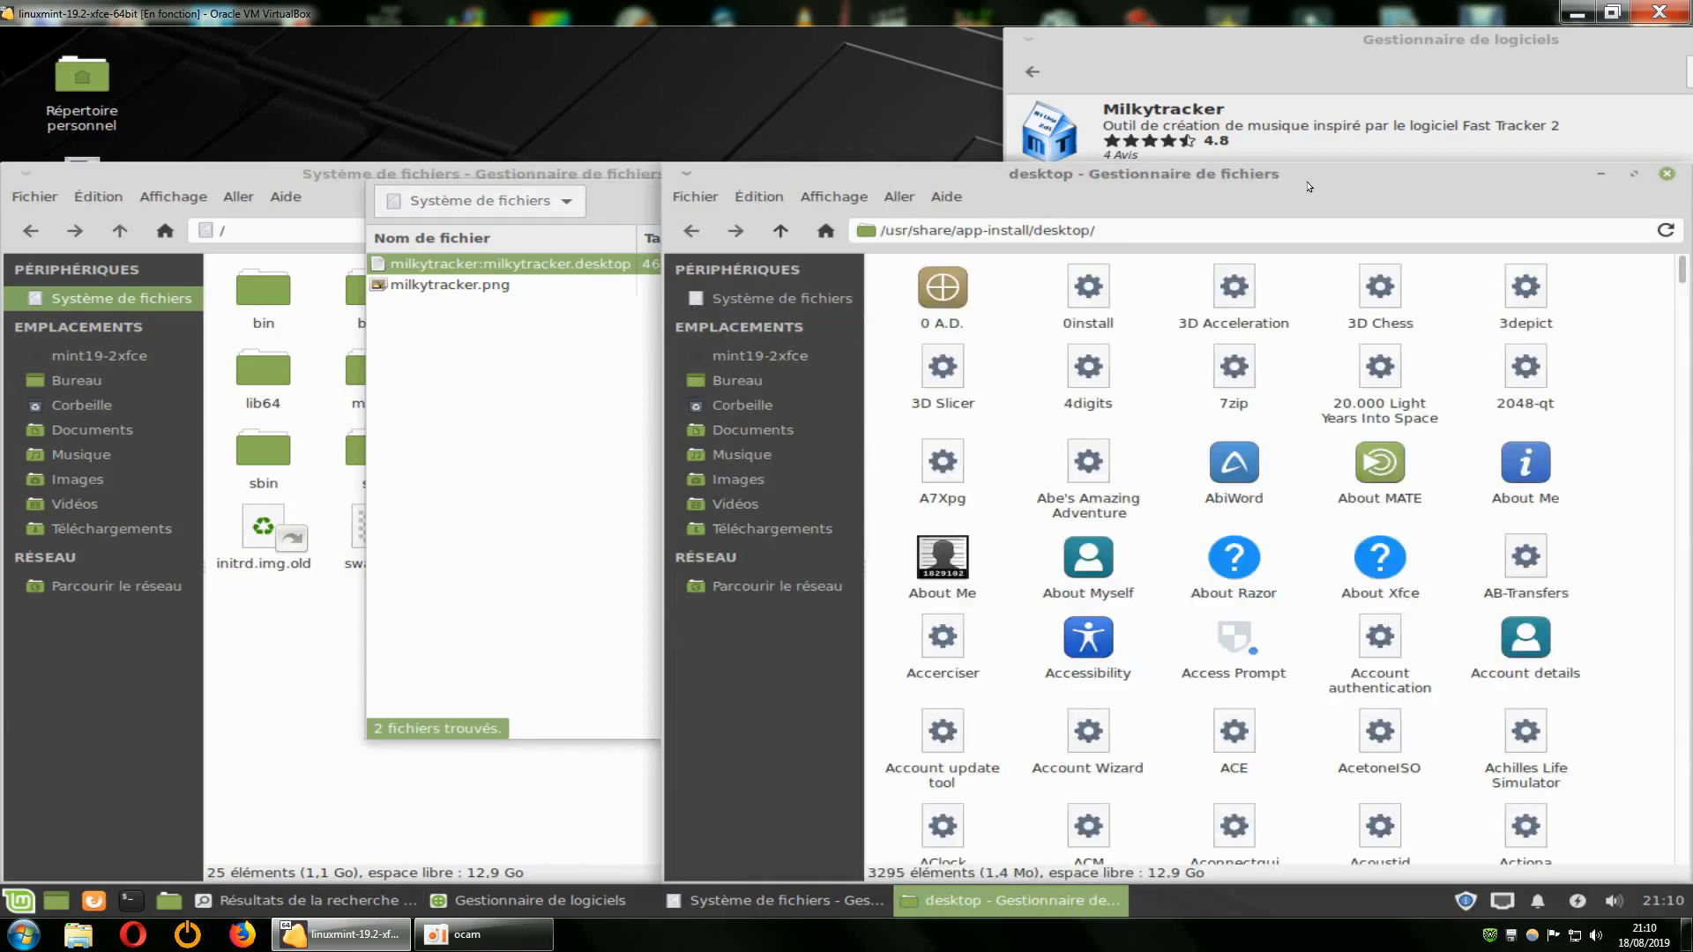
pyautogui.moveTo(1281, 187); pyautogui.dragTo(897, 332)
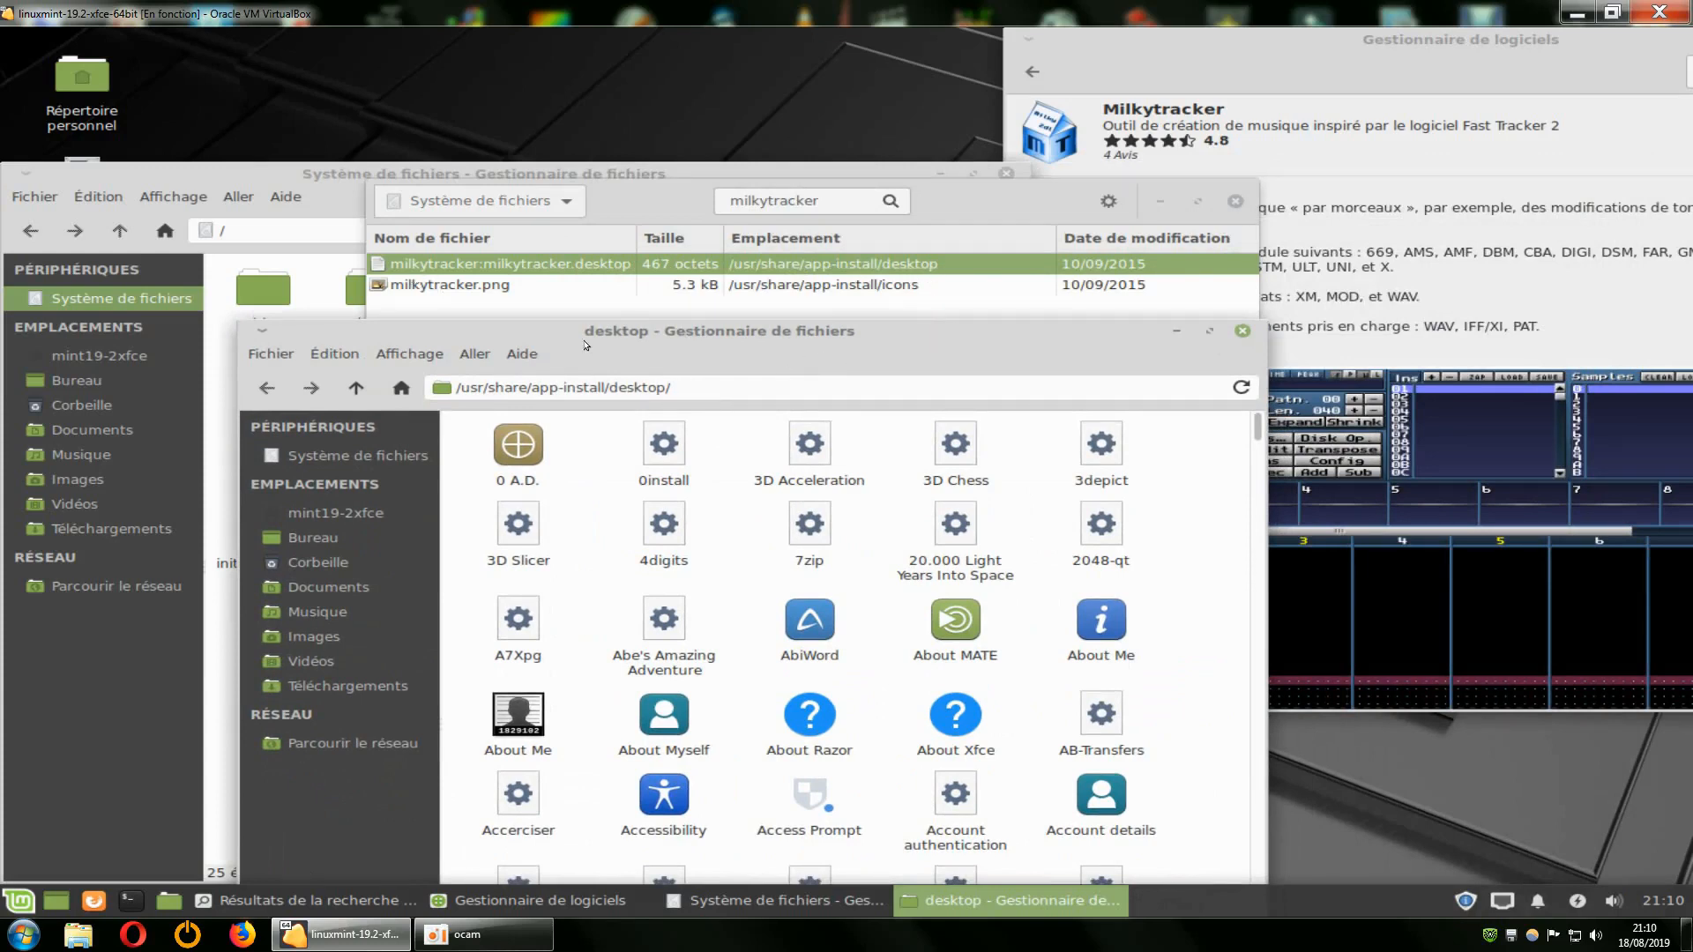
# Step: Look for the MilkyTracker launcher in /usr/share/app-install/desktop and close that folder window
pyautogui.scroll(-15, 1134, 596)
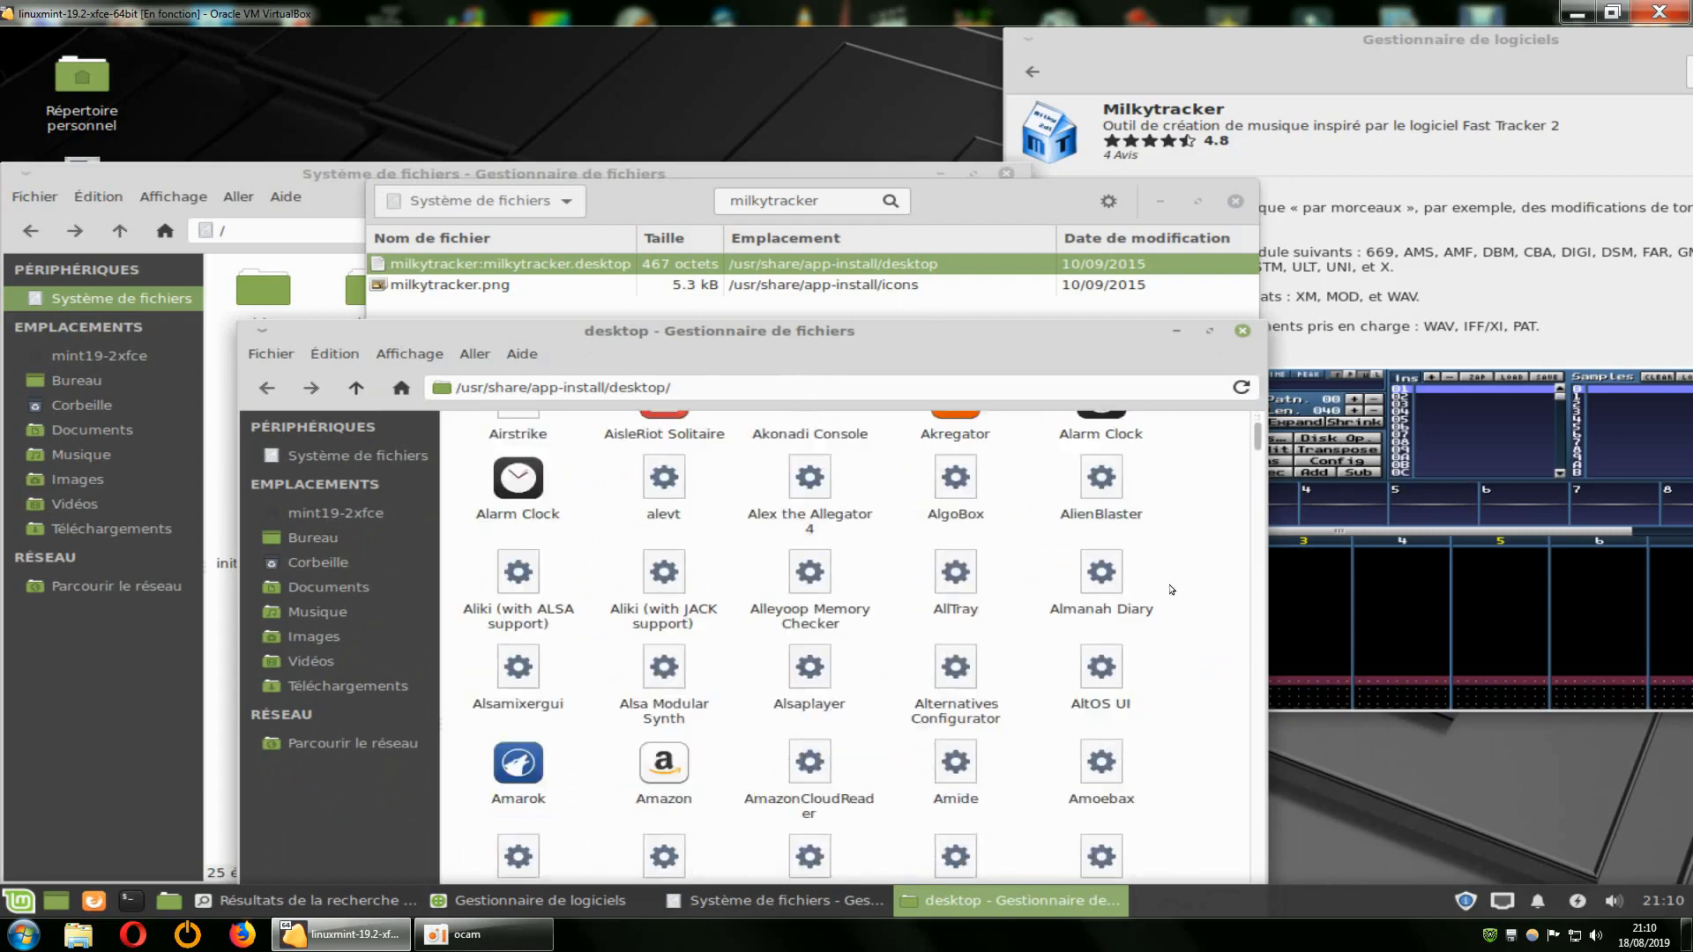
pyautogui.moveTo(967, 336); pyautogui.dragTo(913, 301)
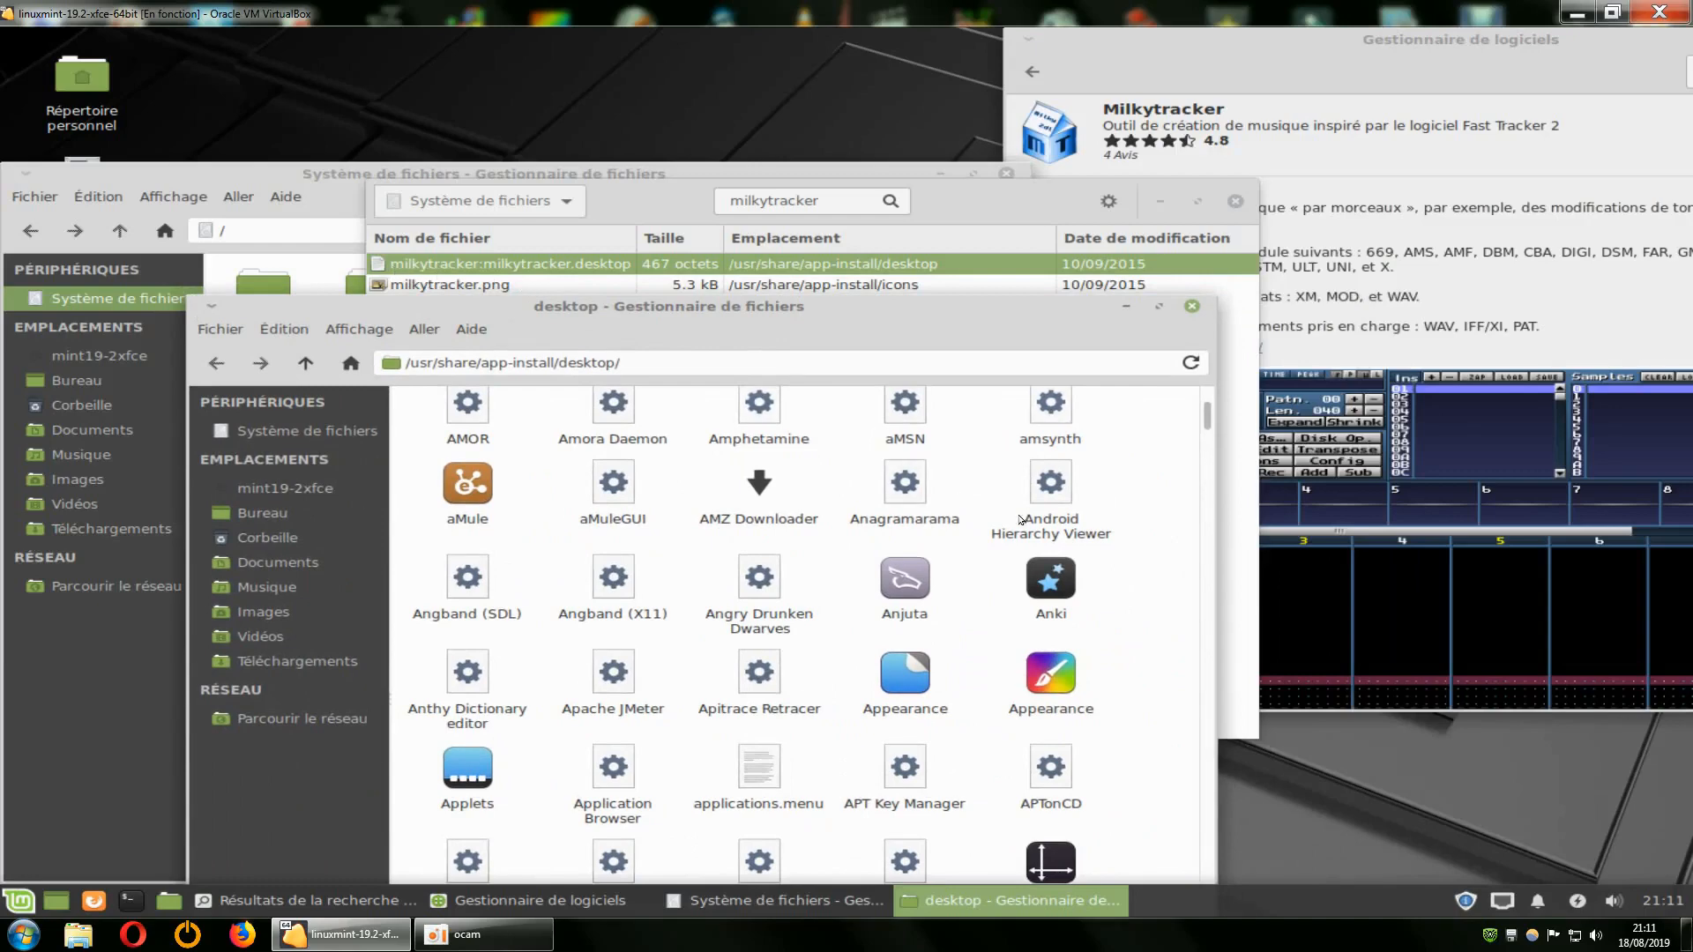
pyautogui.scroll(-5, 1106, 554)
pyautogui.scroll(-20, 1109, 555)
pyautogui.moveTo(1208, 448); pyautogui.dragTo(1179, 709)
pyautogui.scroll(-15, 1179, 709)
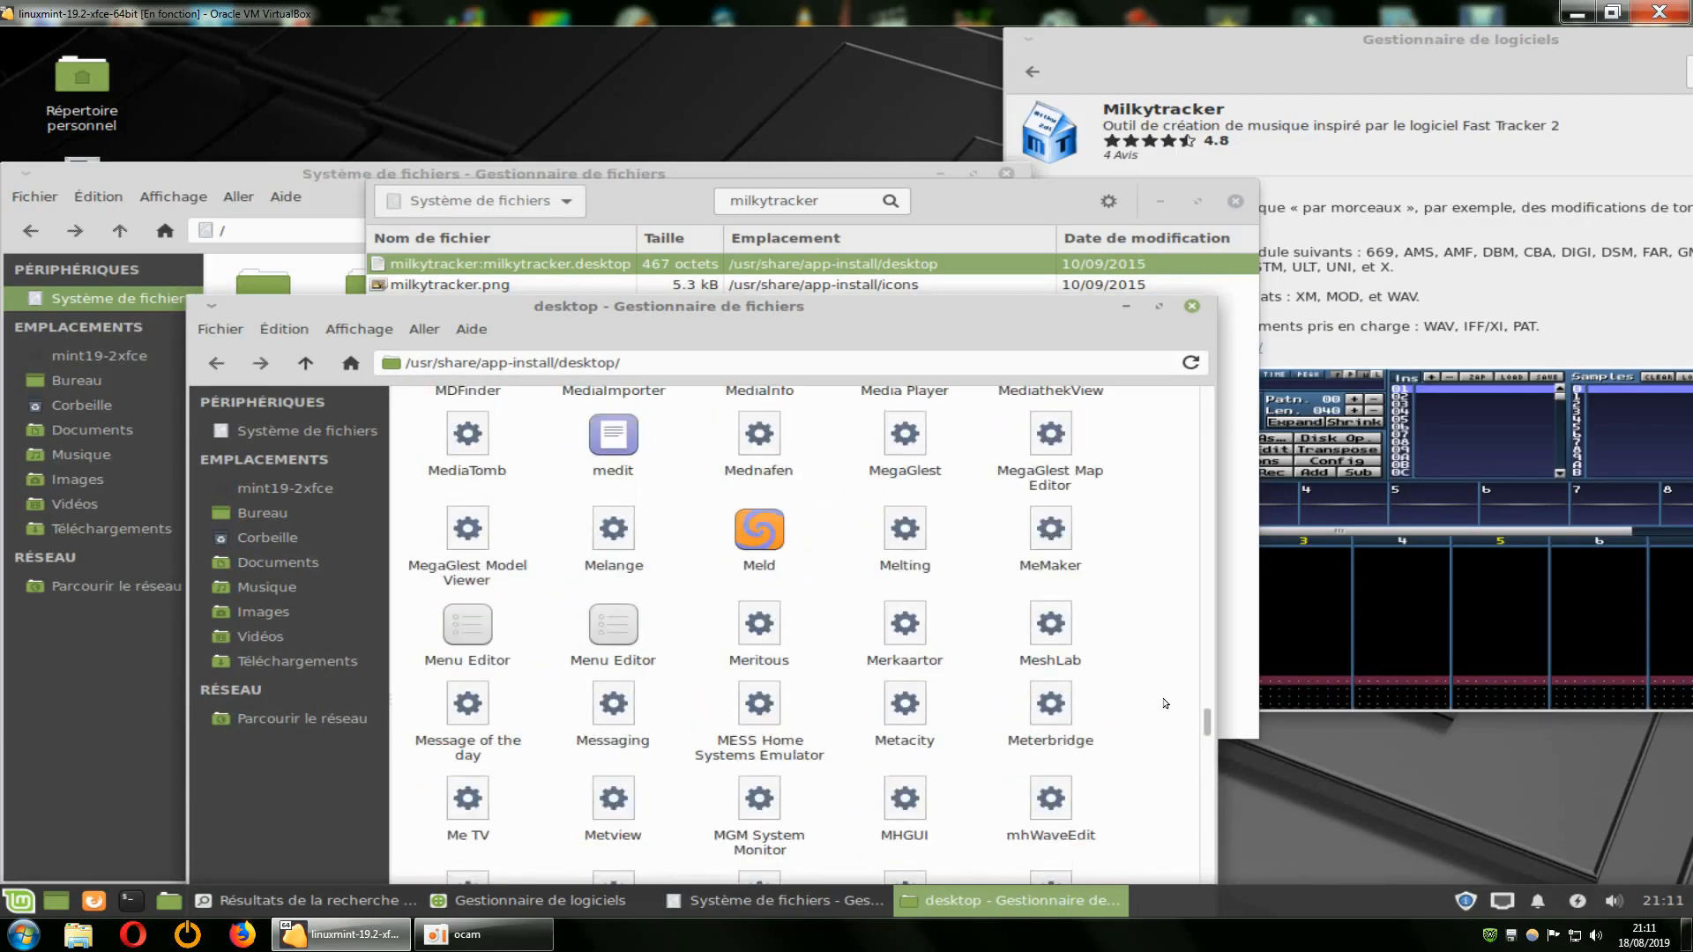
pyautogui.scroll(-5, 1166, 704)
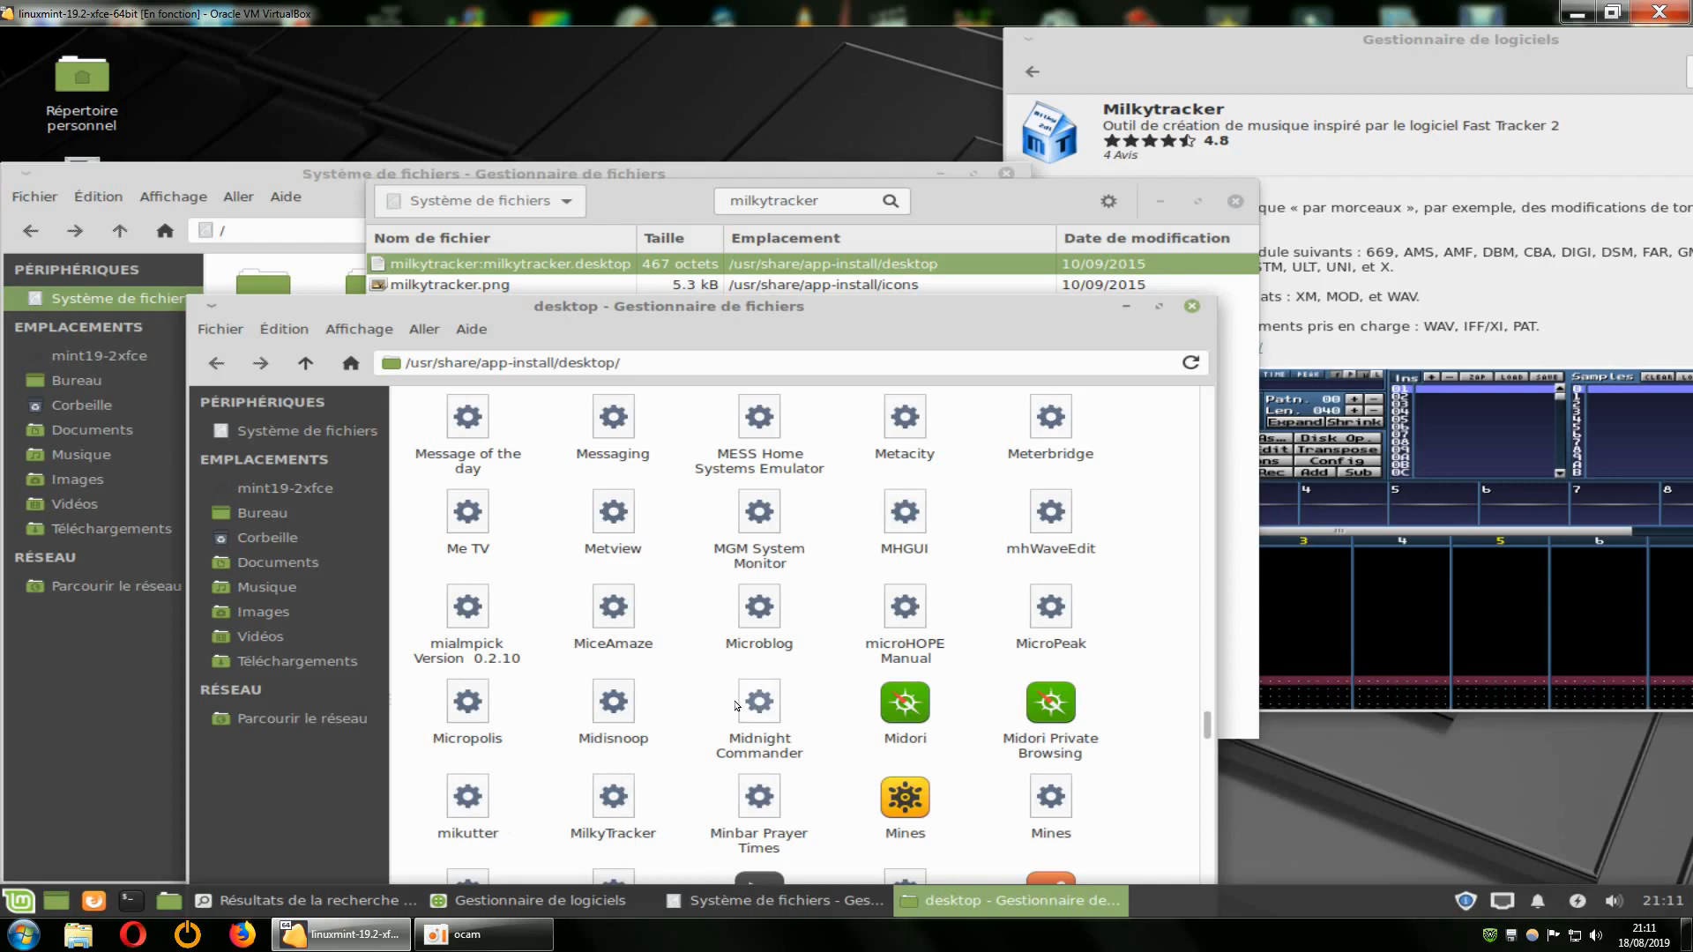
pyautogui.click(1192, 306)
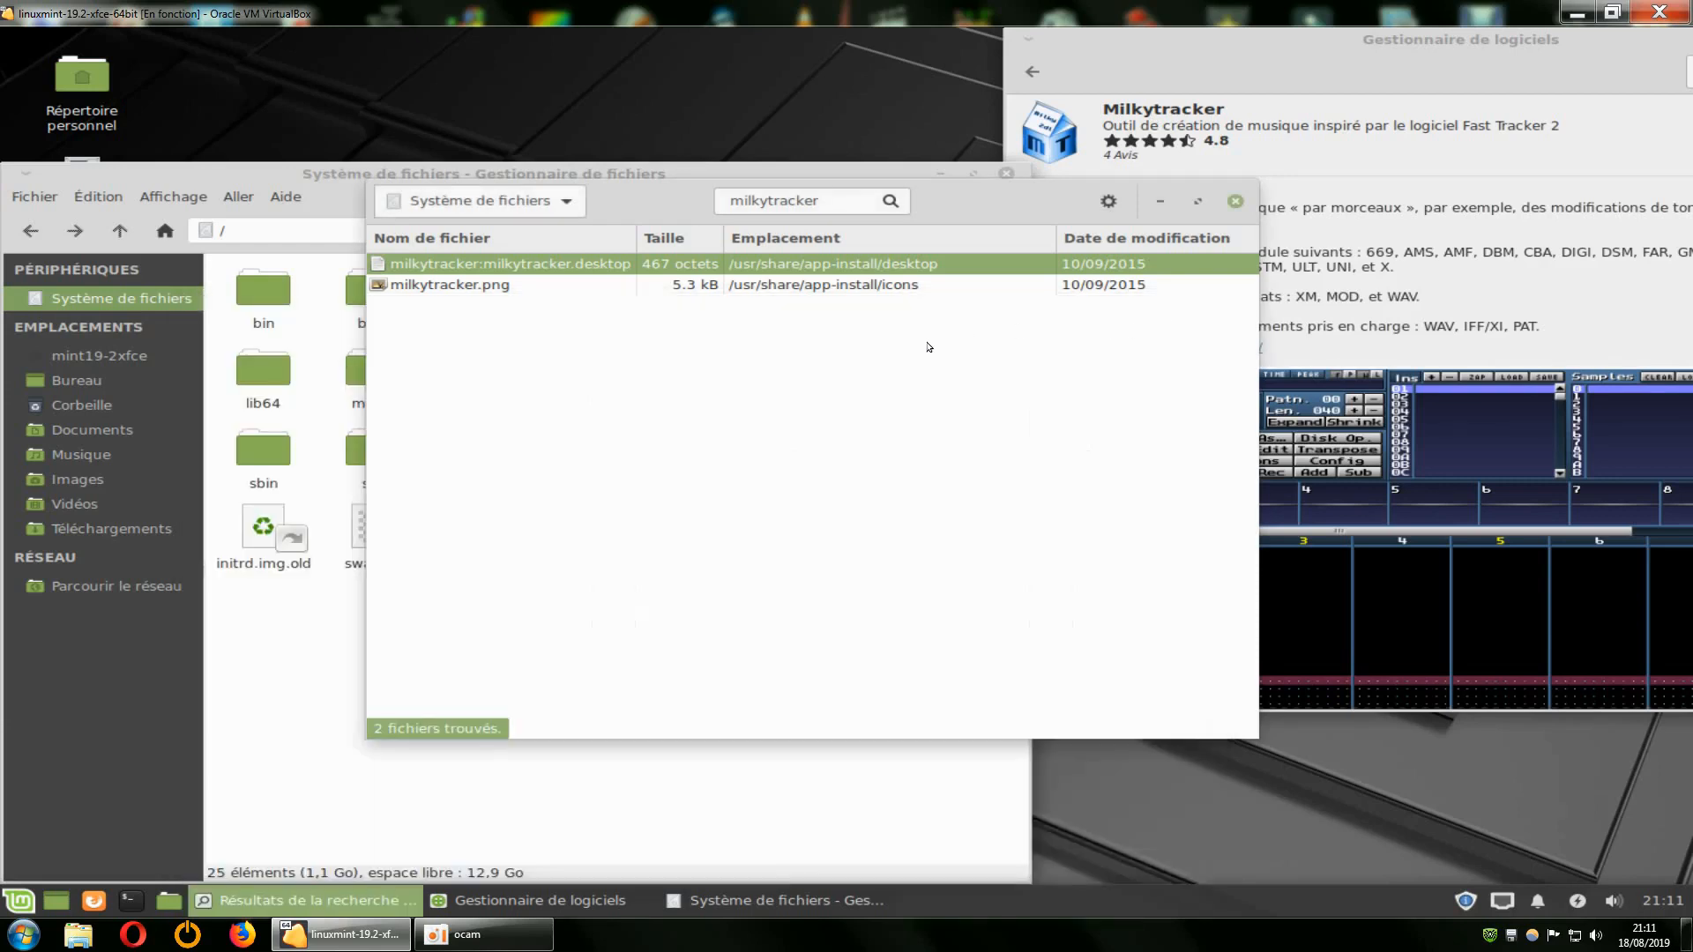
# Step: Show the milkytracker.png search result in its containing folder and move that window clear of the search results
pyautogui.click(486, 286)
pyautogui.rightClick(488, 284)
pyautogui.click(574, 333)
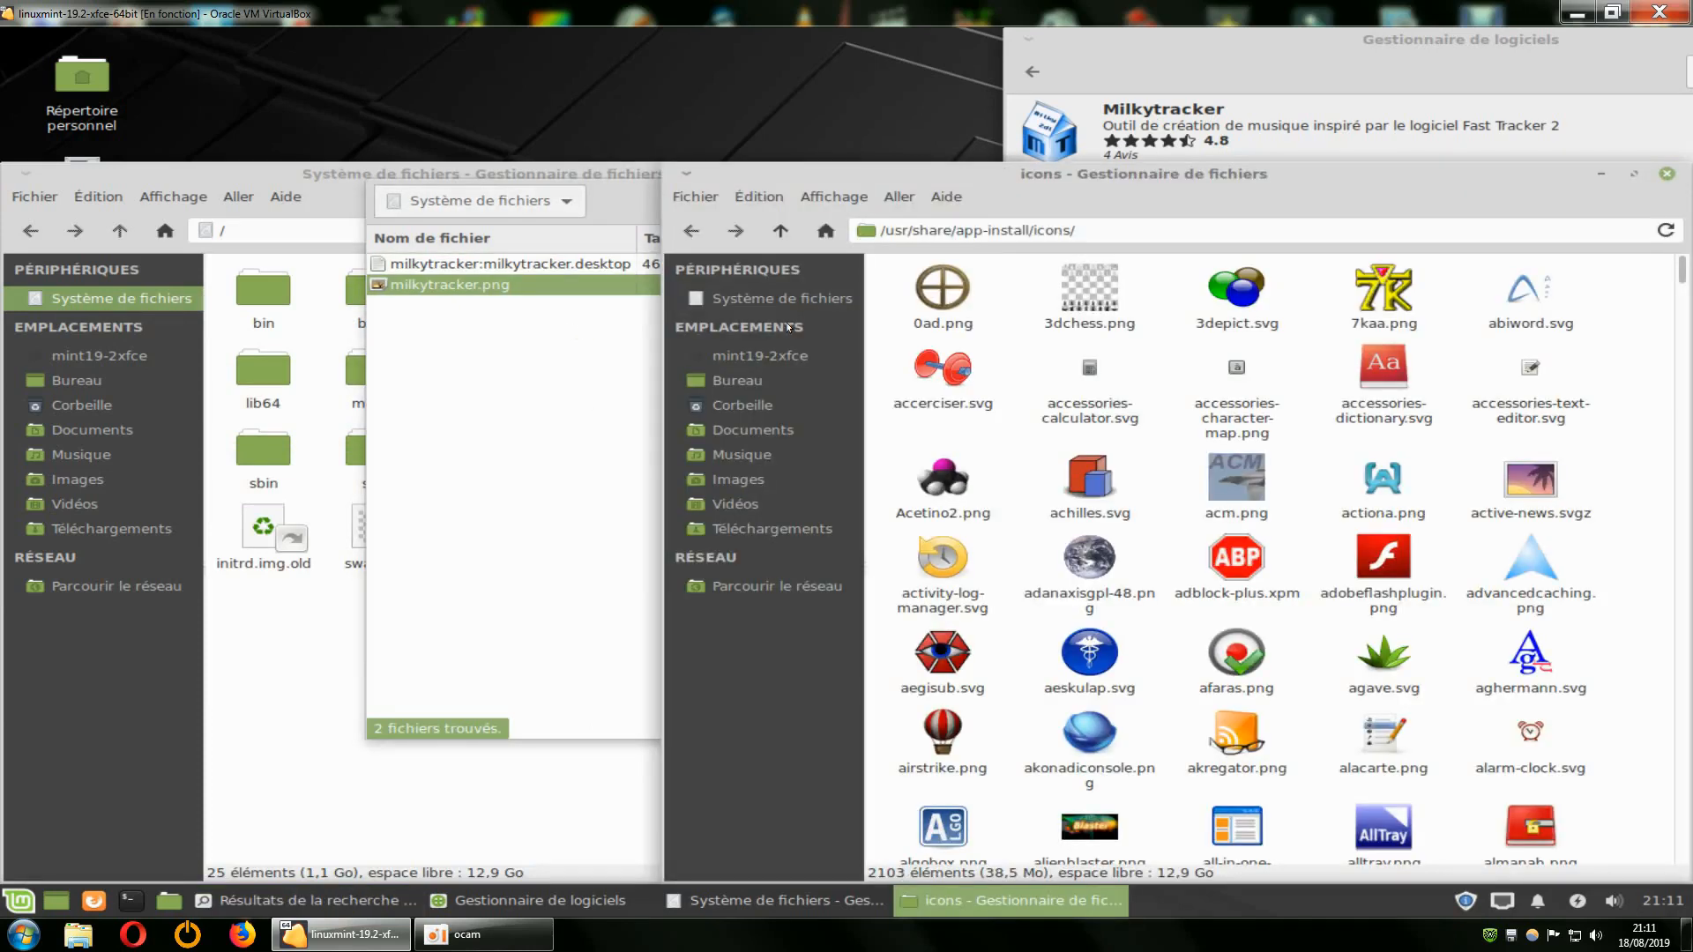
pyautogui.moveTo(995, 181); pyautogui.dragTo(965, 72)
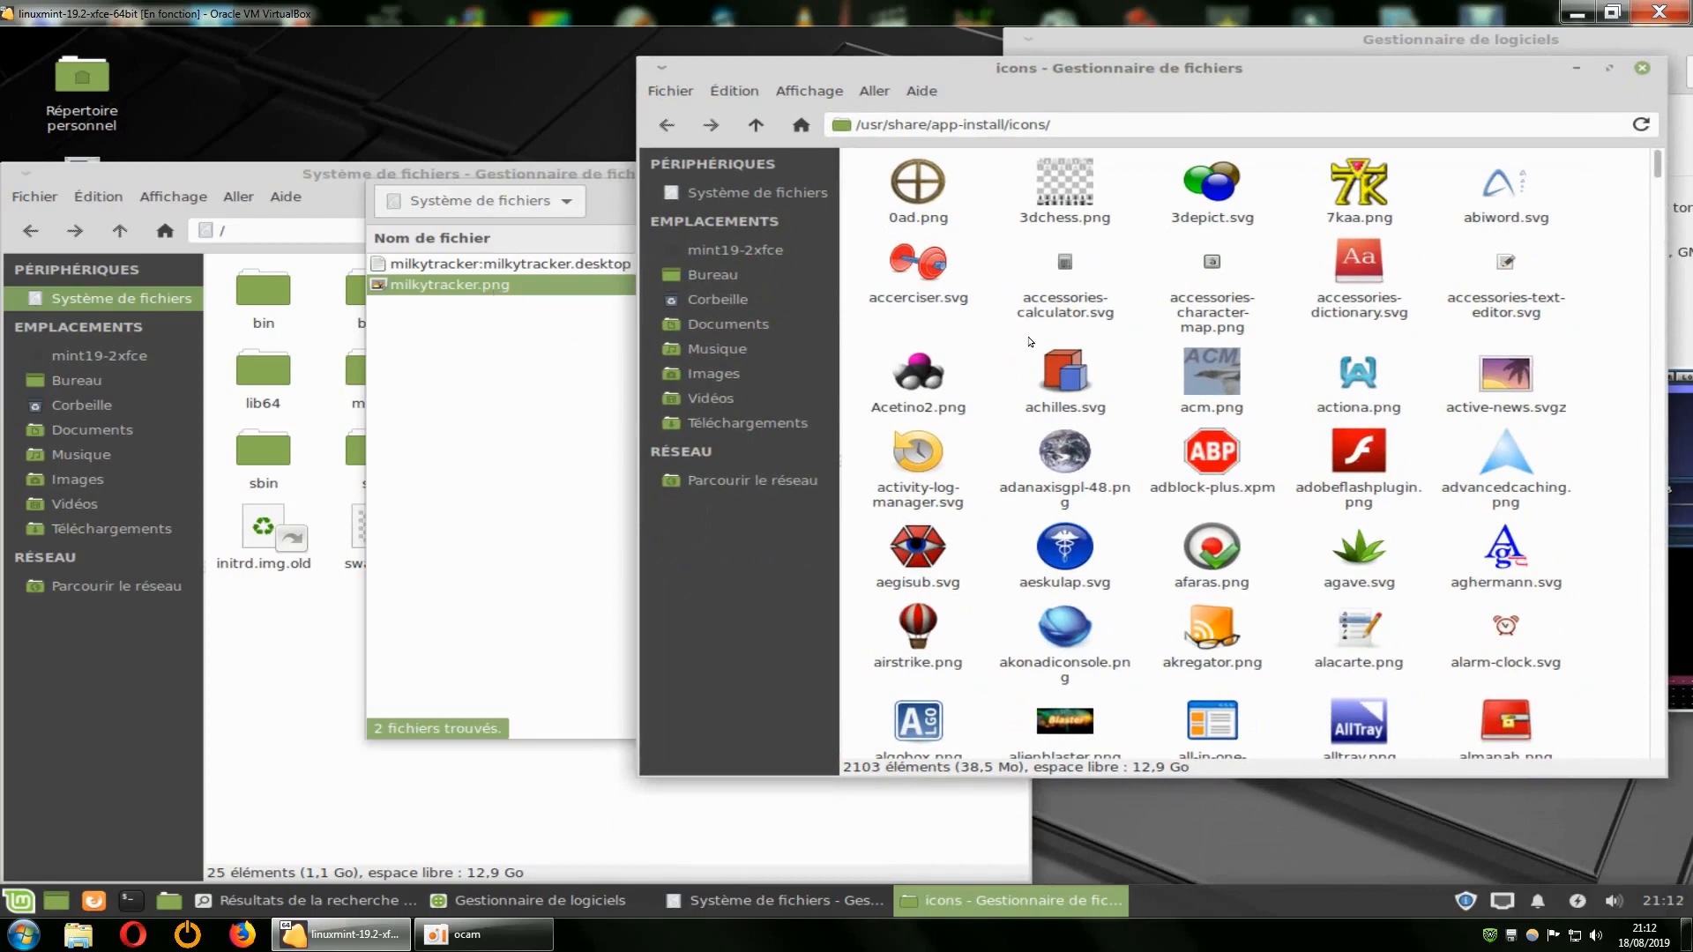
# Step: Look for the milkytracker.png icon among the files in /usr/share/app-install/icons
pyautogui.click(1659, 197)
pyautogui.moveTo(1659, 198); pyautogui.dragTo(1655, 375)
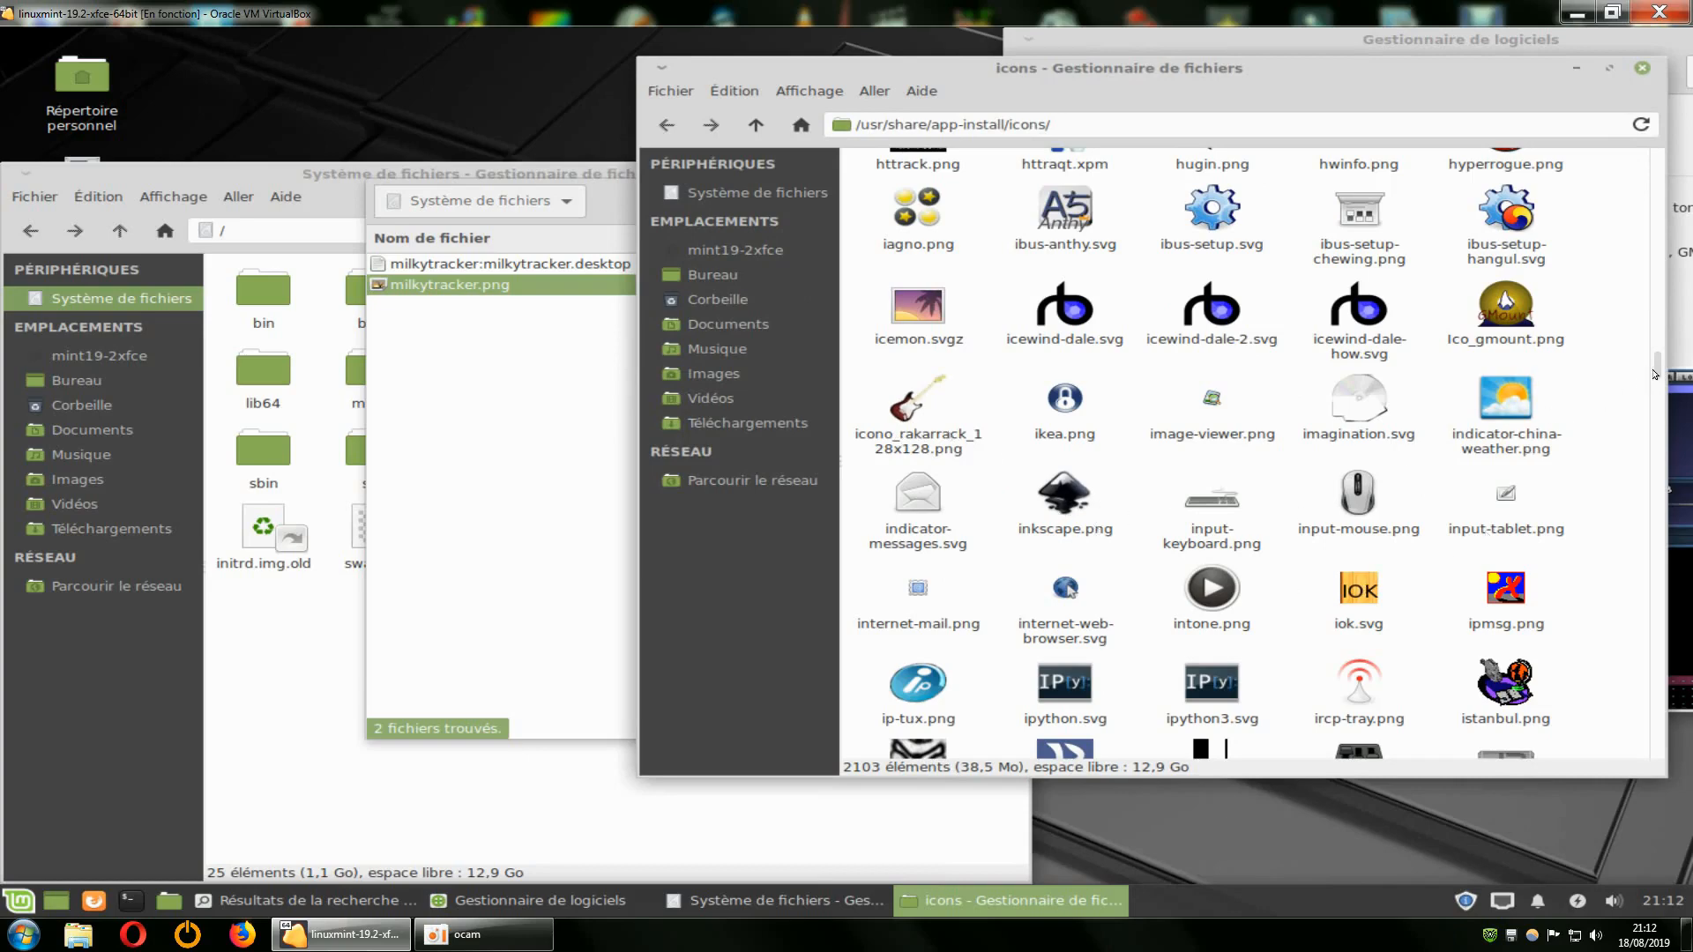
pyautogui.scroll(-5, 1658, 373)
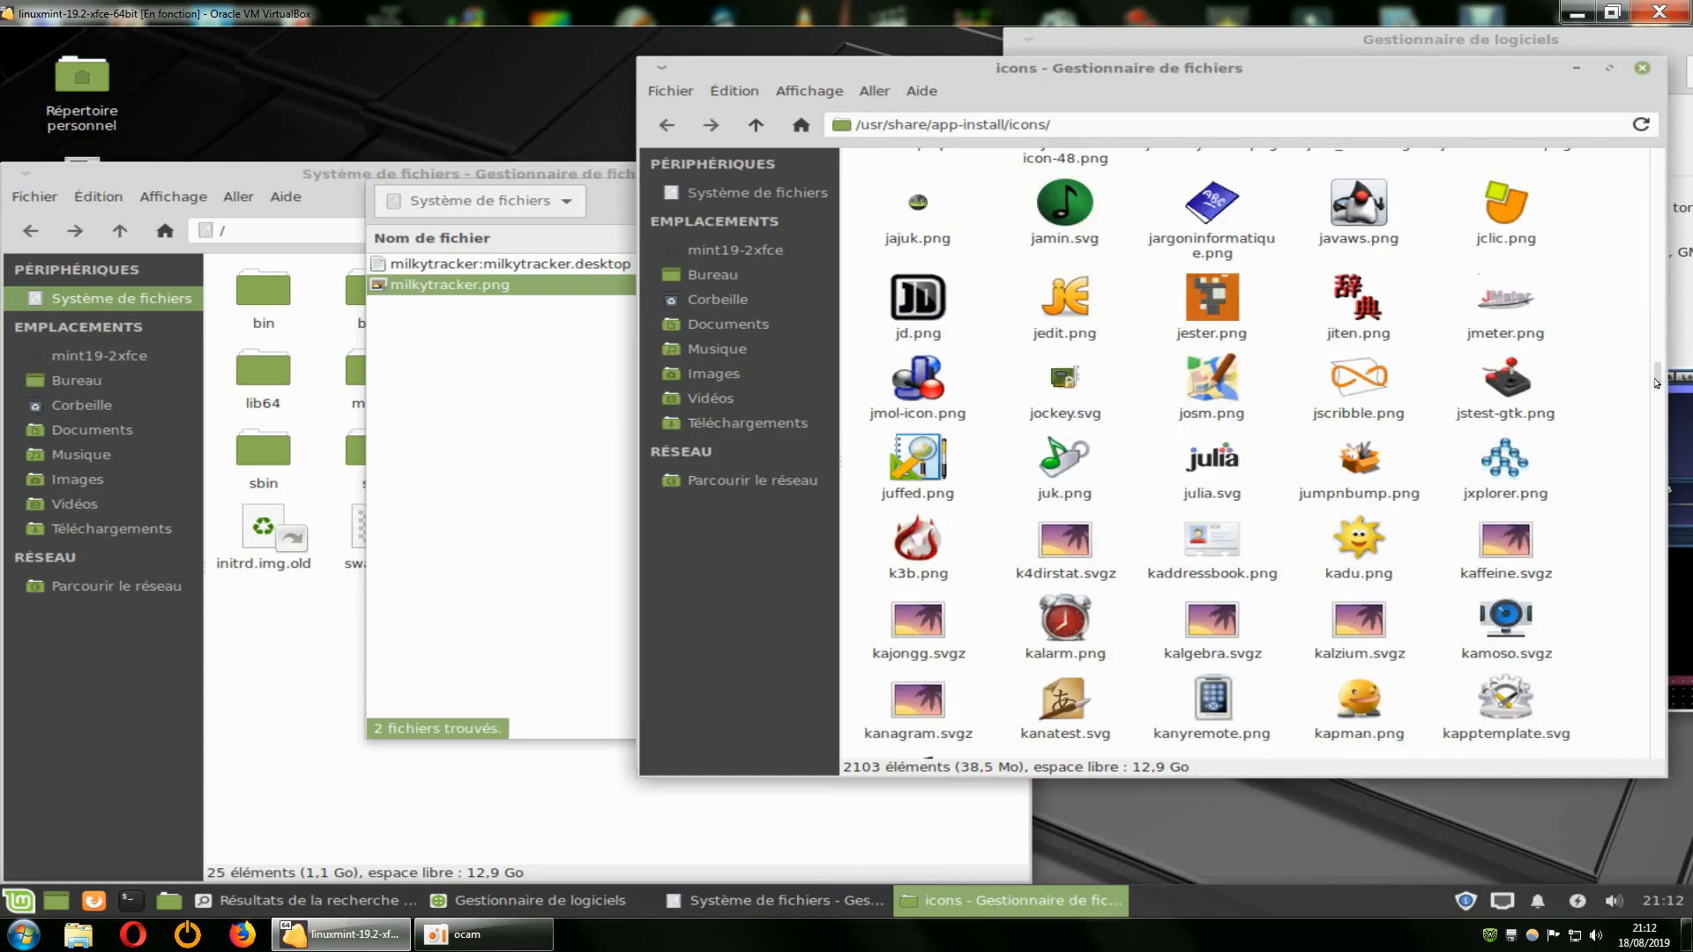
pyautogui.scroll(-8, 1639, 418)
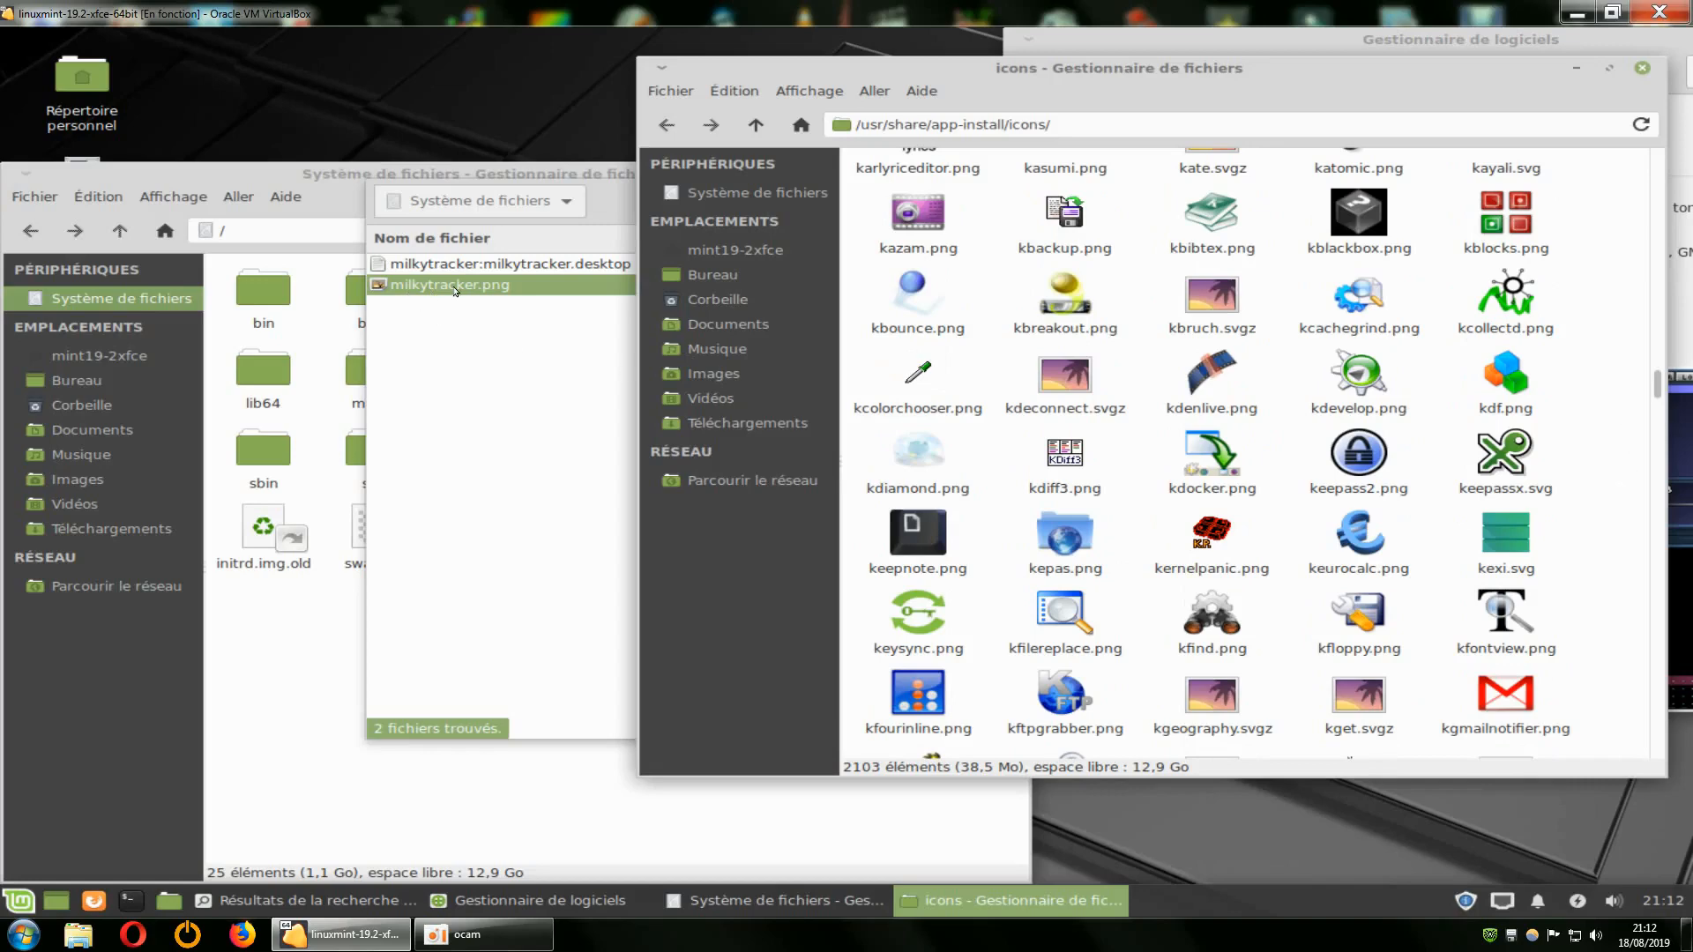
pyautogui.scroll(-10, 1429, 465)
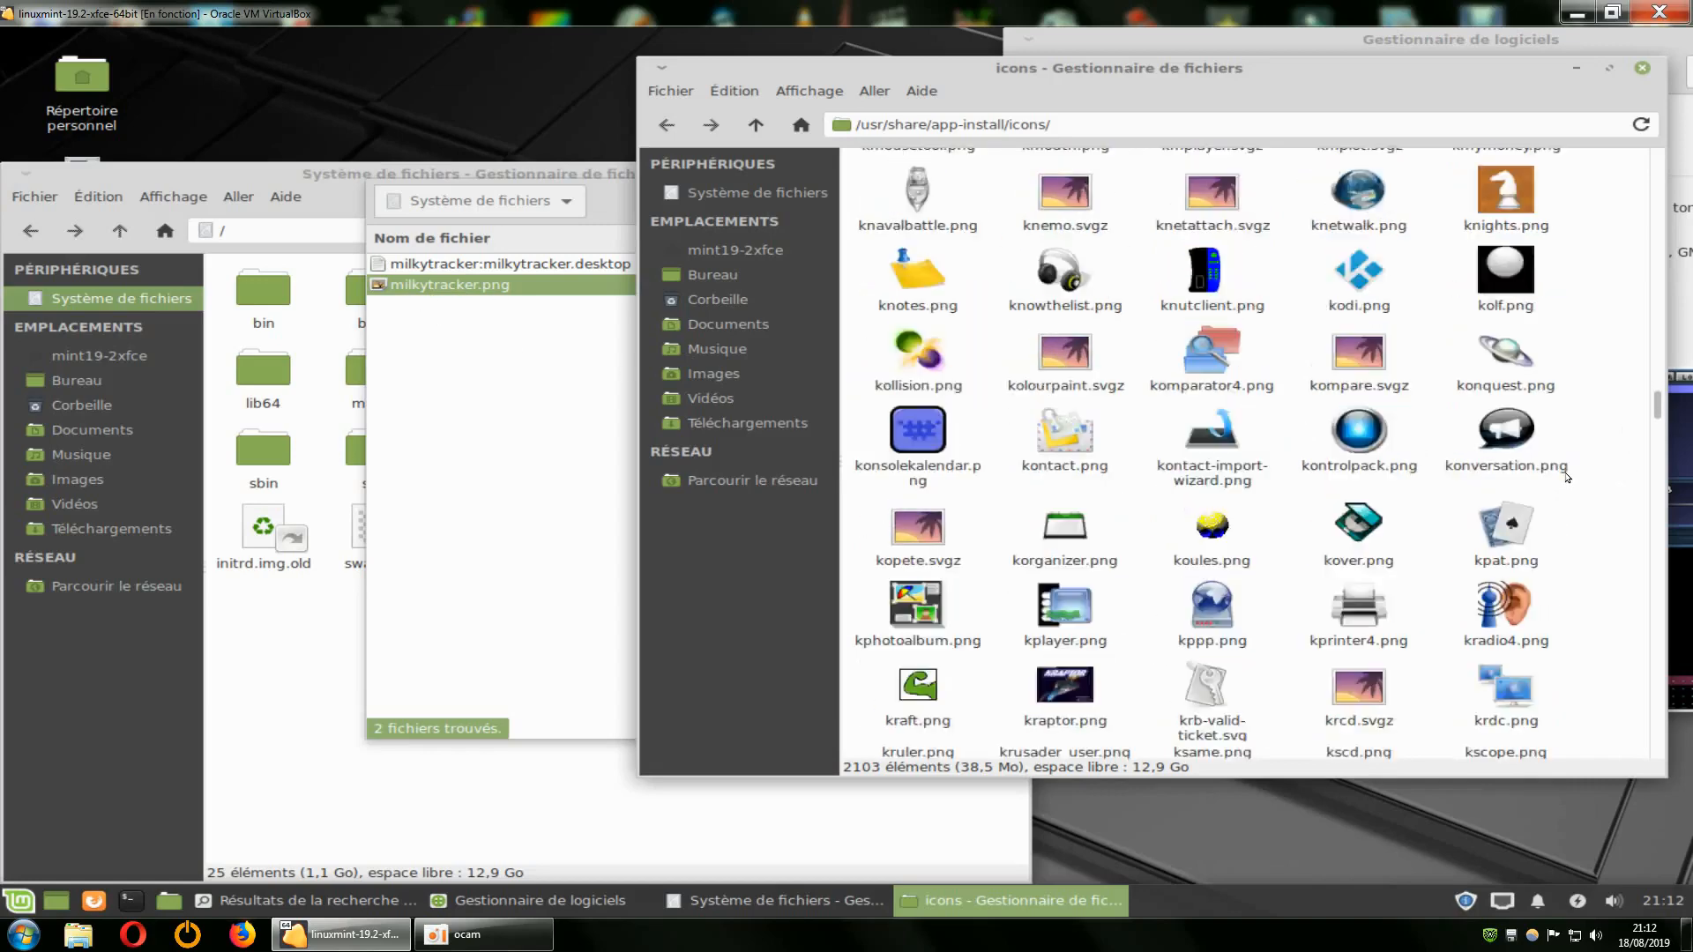
pyautogui.scroll(-10, 1578, 484)
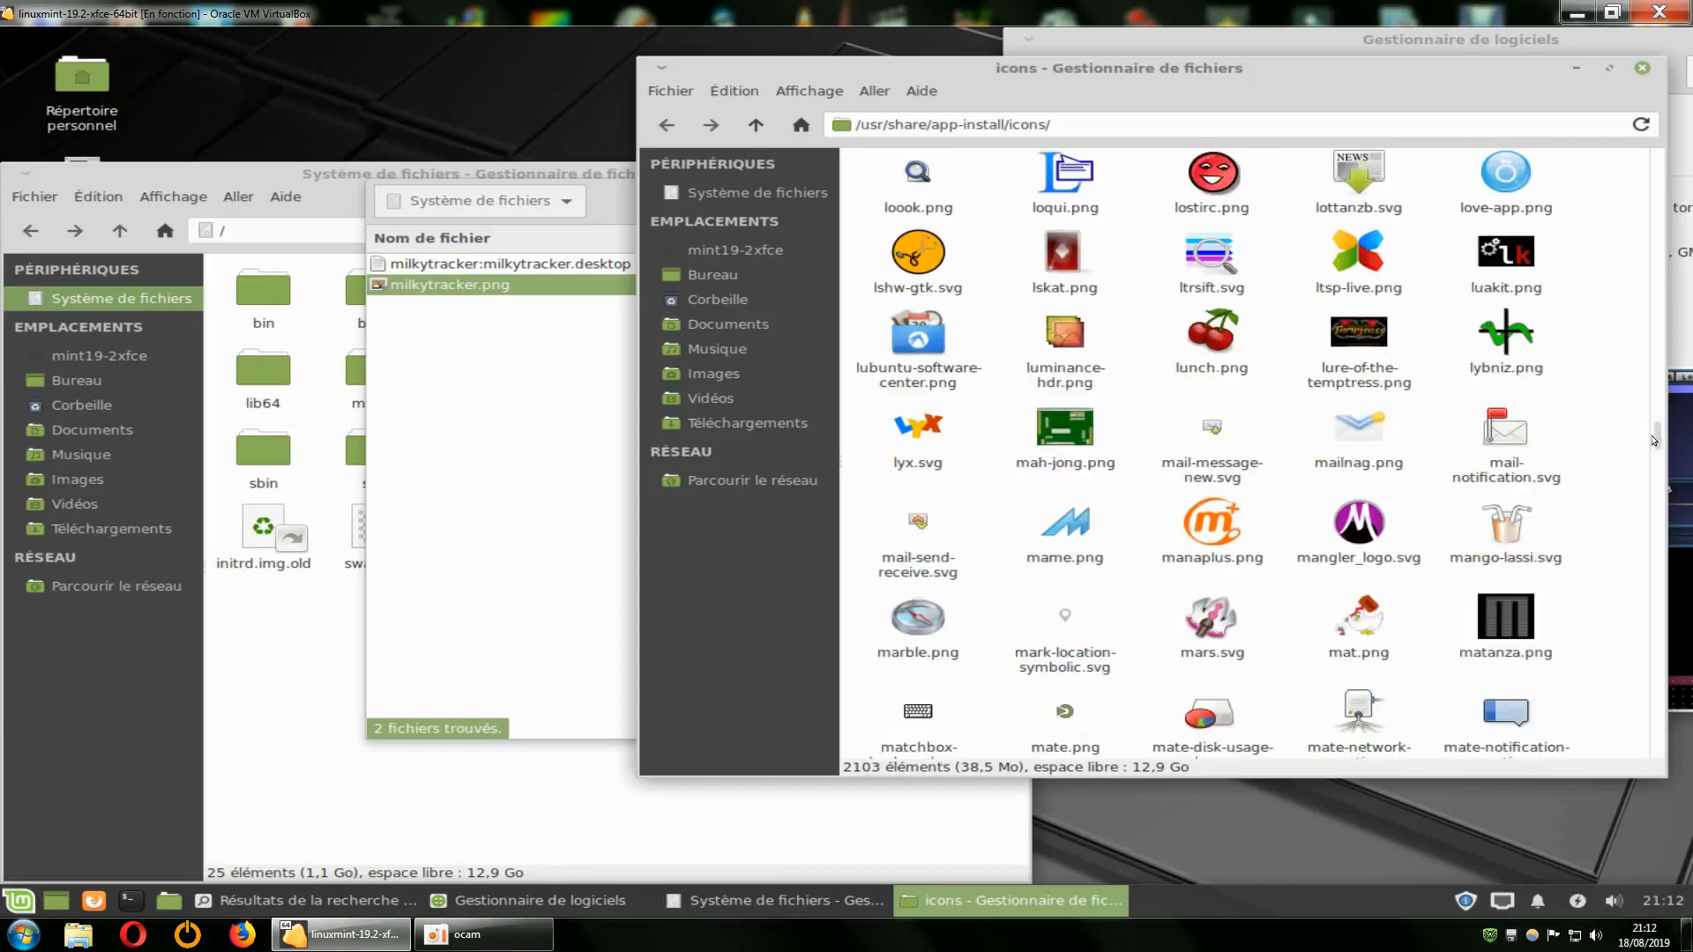
pyautogui.scroll(-5, 1613, 490)
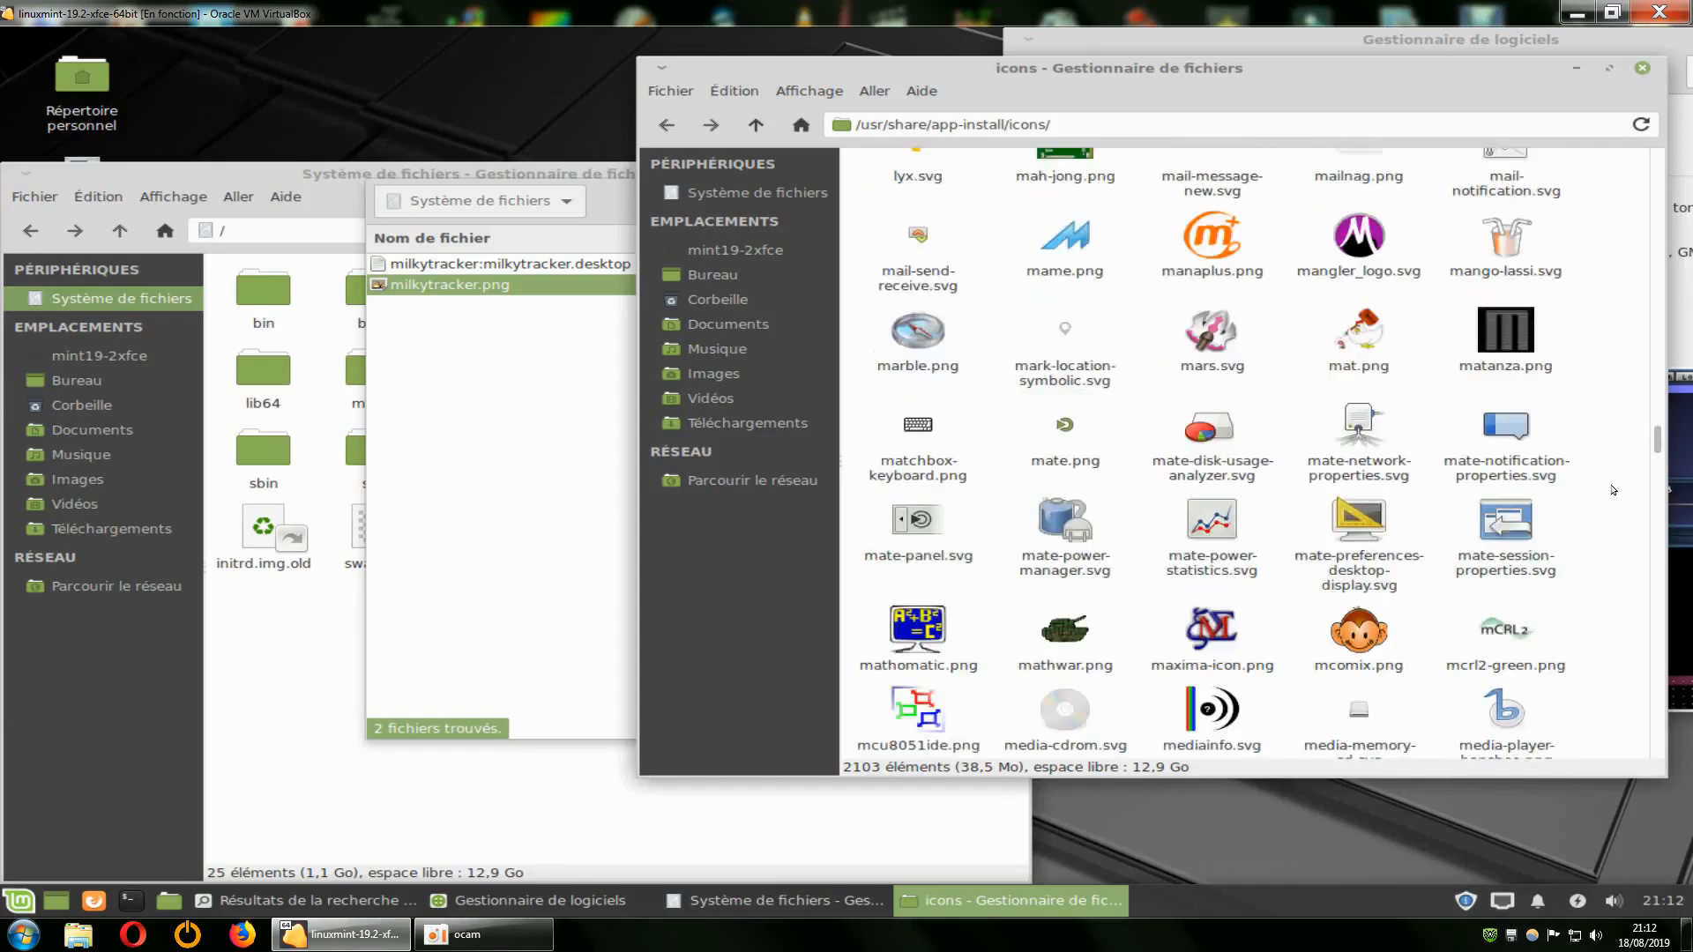
pyautogui.scroll(-5, 1614, 491)
pyautogui.scroll(-5, 1614, 490)
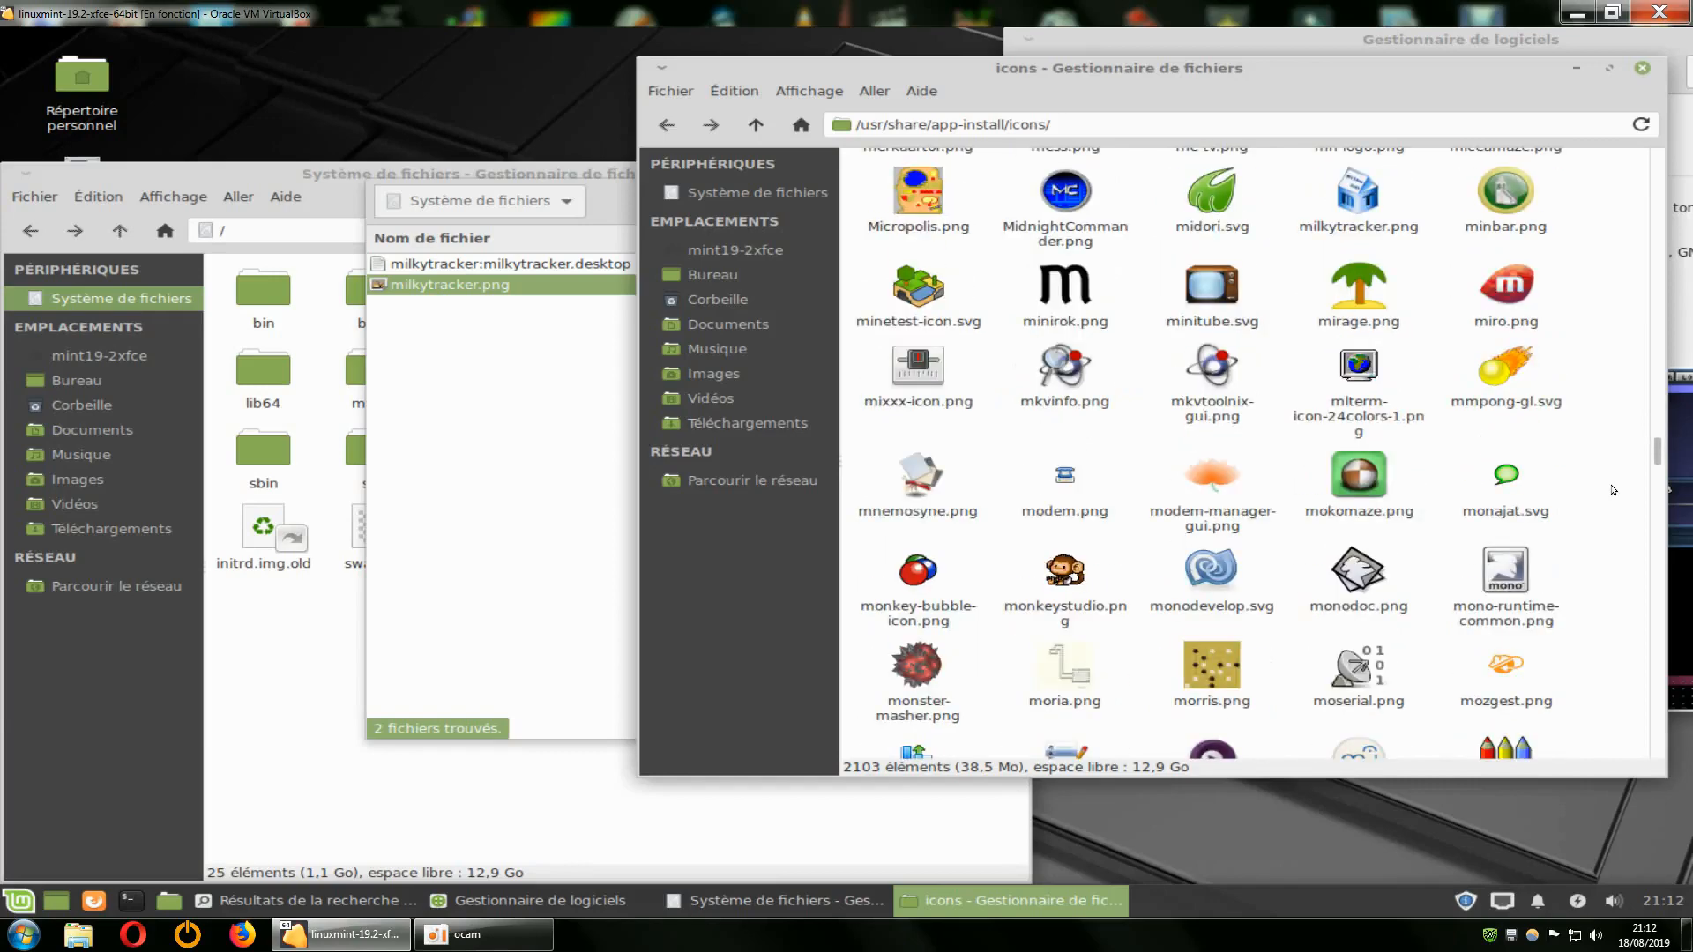
pyautogui.scroll(5, 1613, 491)
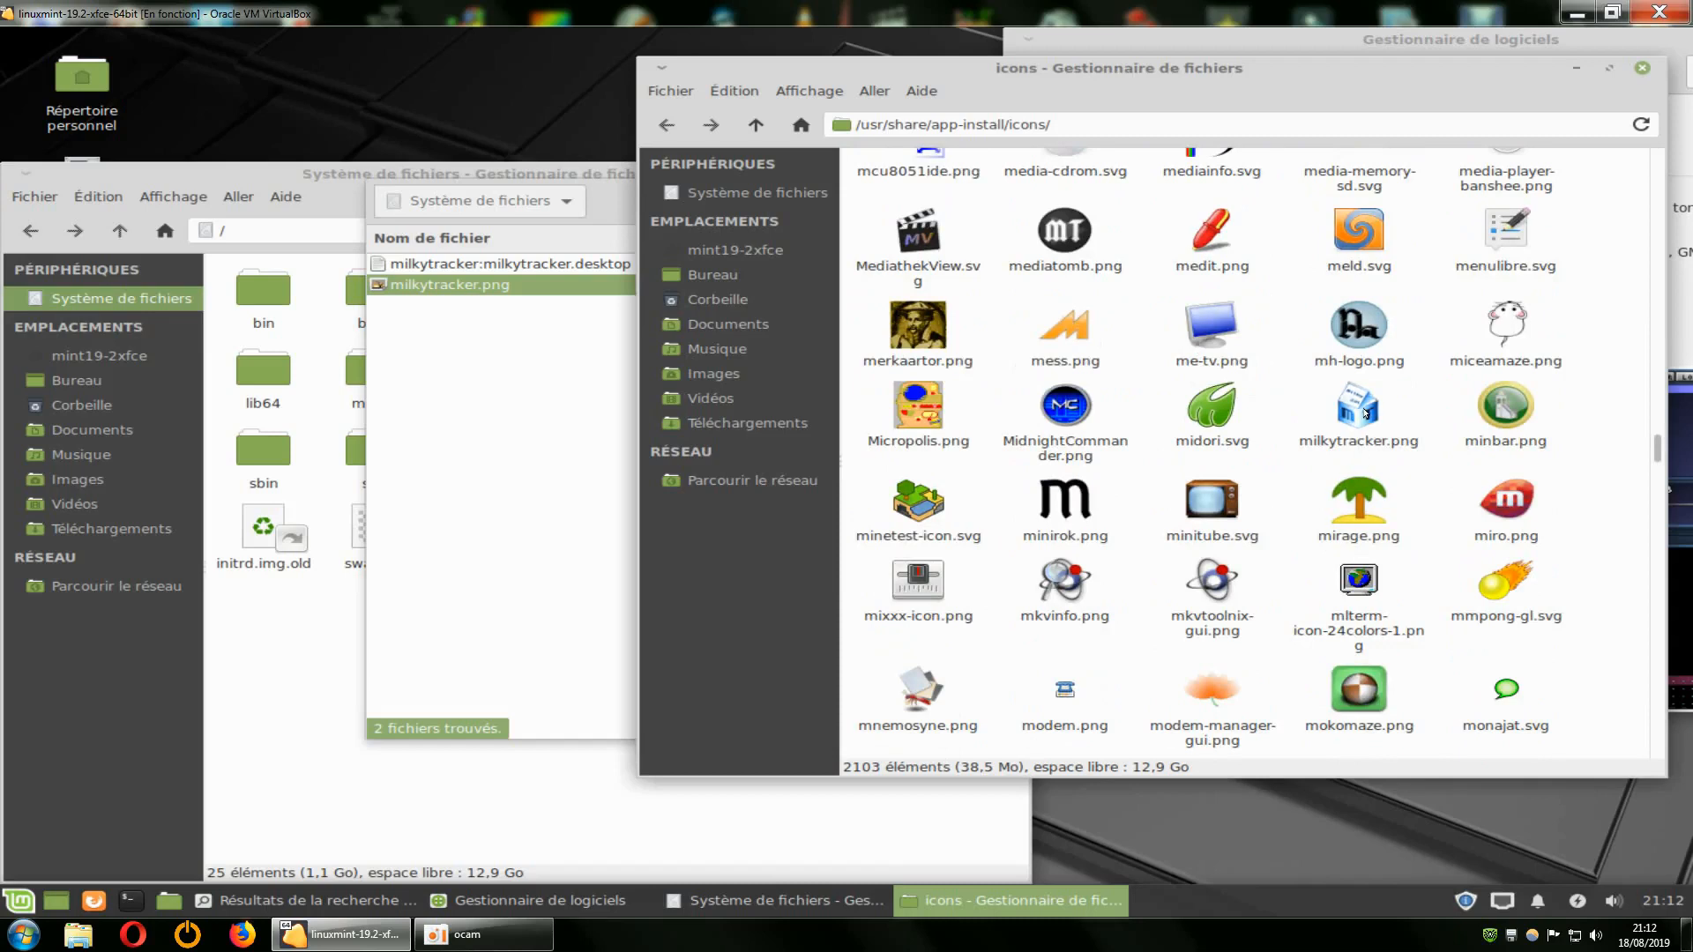
pyautogui.moveTo(1313, 91); pyautogui.dragTo(941, 230)
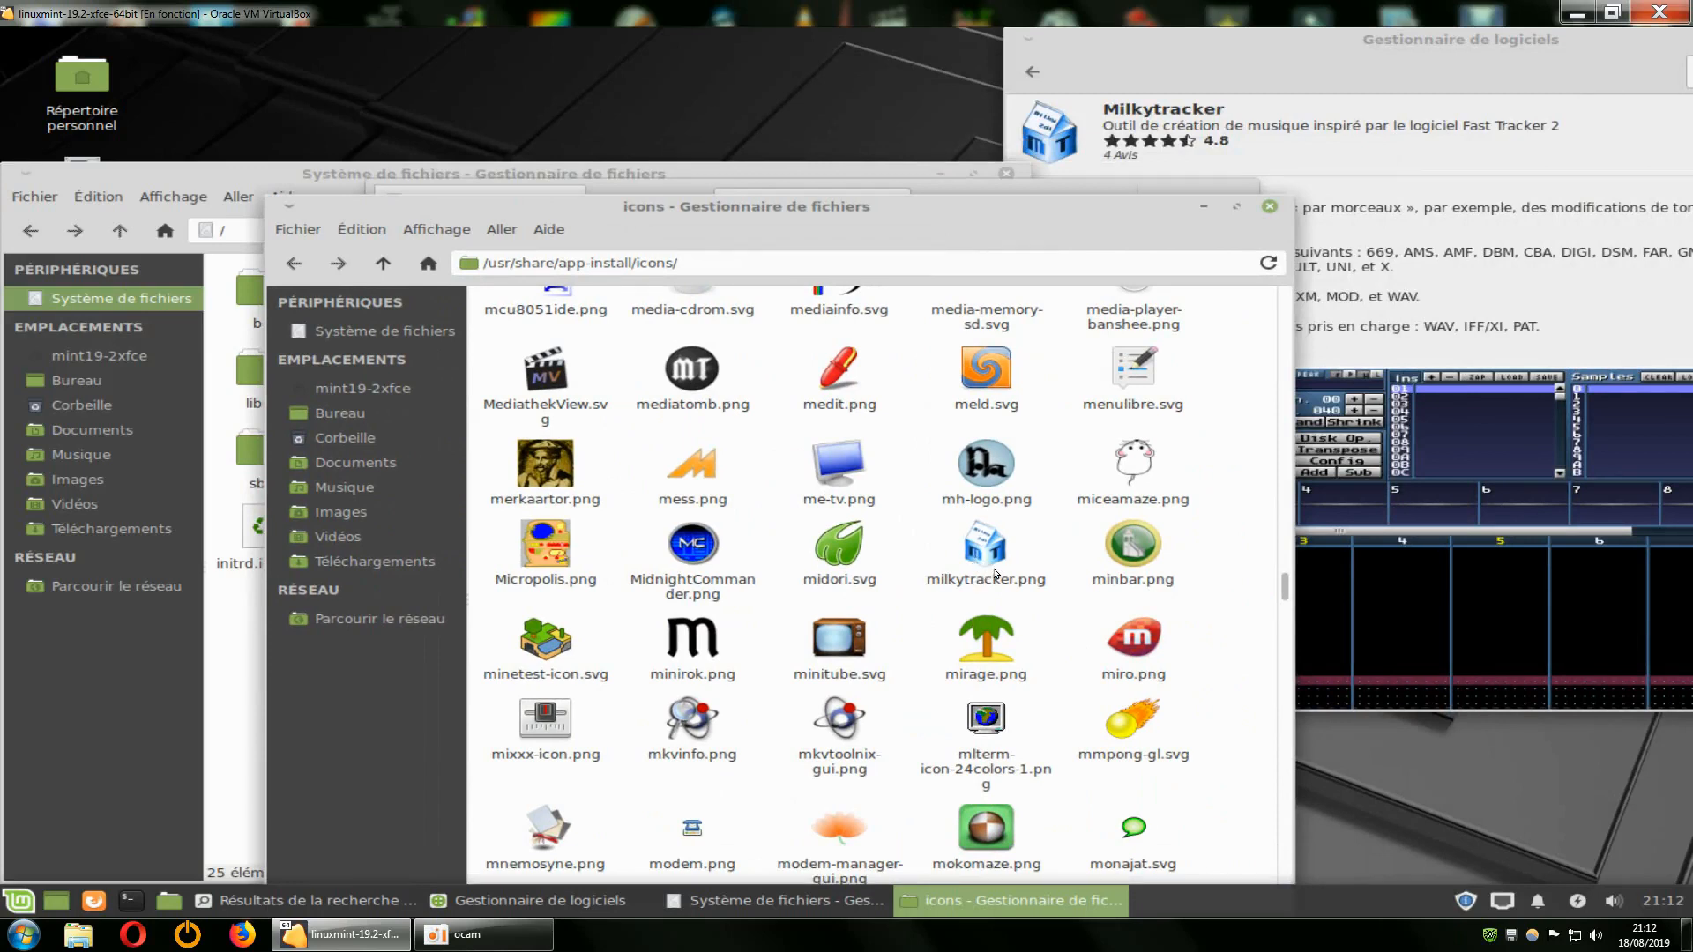
# Step: Close the icons folder, the Catfish search results and the root file system window
pyautogui.click(1268, 208)
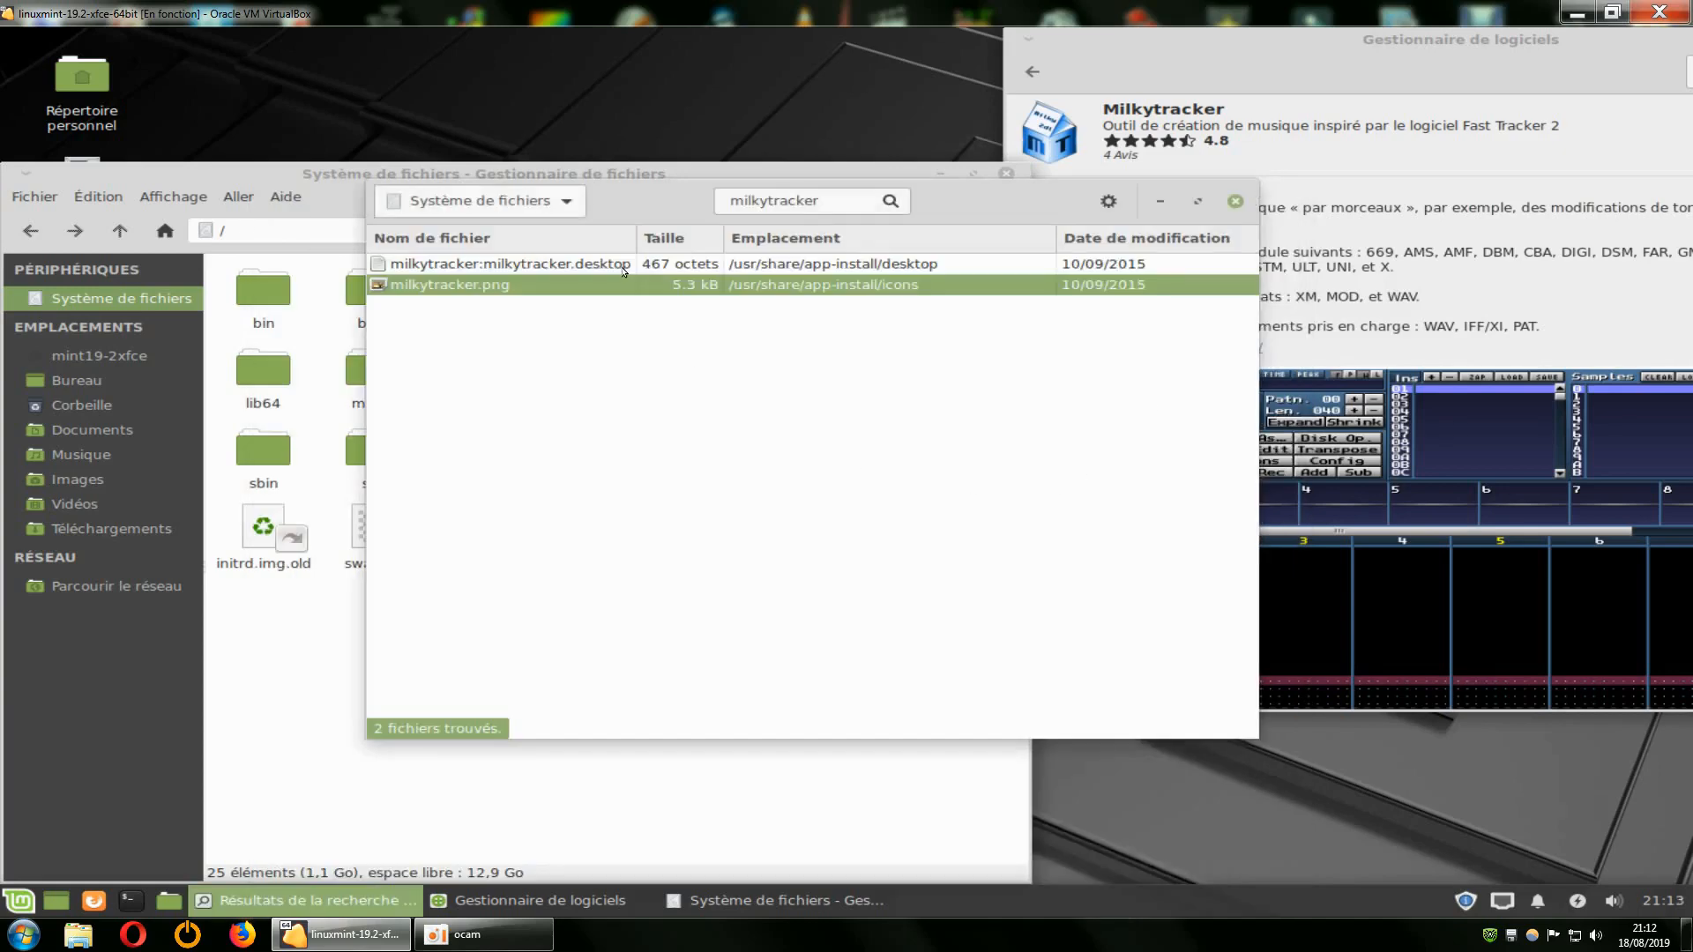
pyautogui.click(1235, 201)
pyautogui.click(1005, 176)
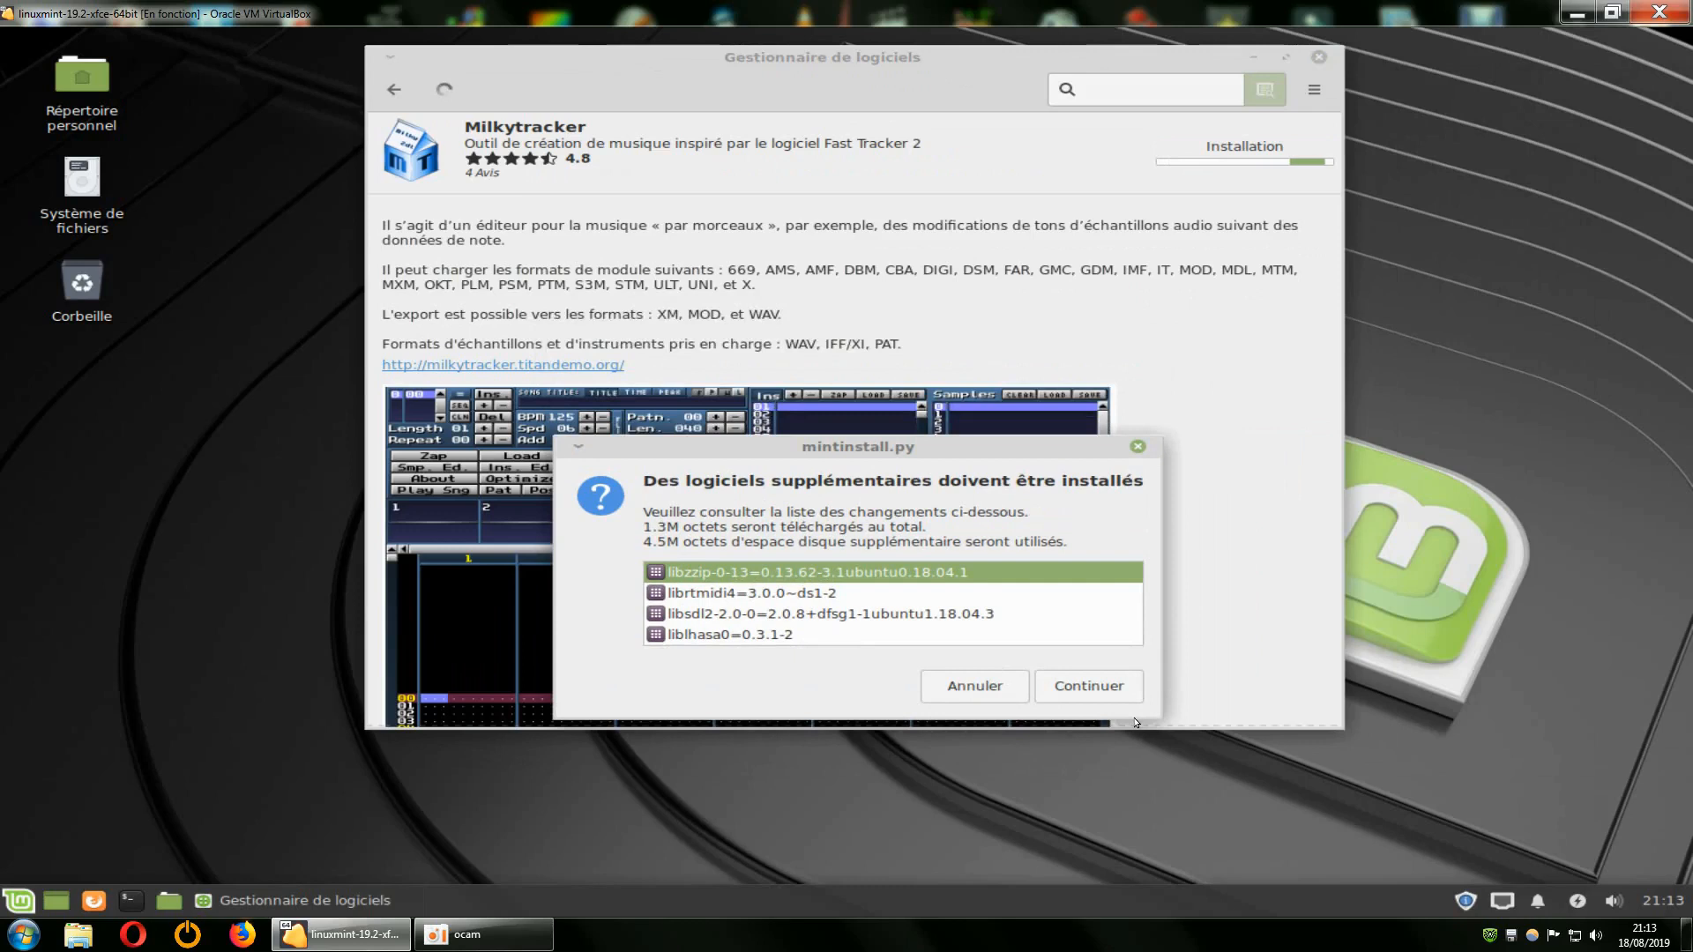
# Step: Review the additional packages required by Milkytracker and accept their installation
pyautogui.moveTo(1128, 709); pyautogui.dragTo(1127, 754)
pyautogui.moveTo(1035, 491); pyautogui.dragTo(1351, 523)
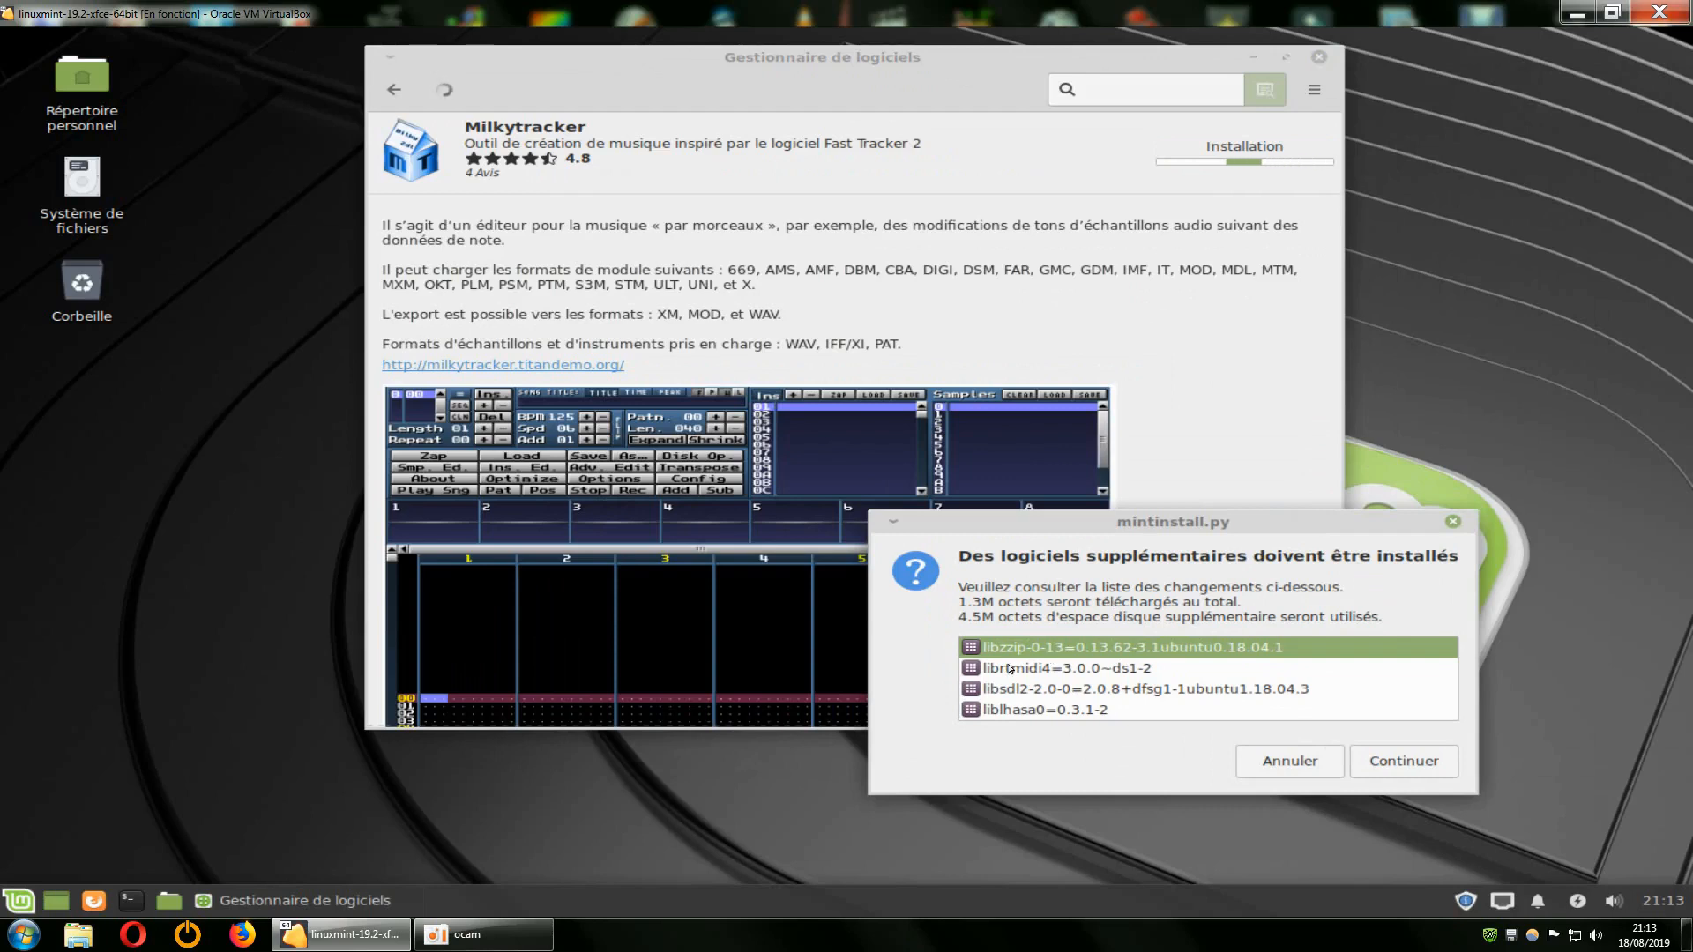
pyautogui.click(1385, 761)
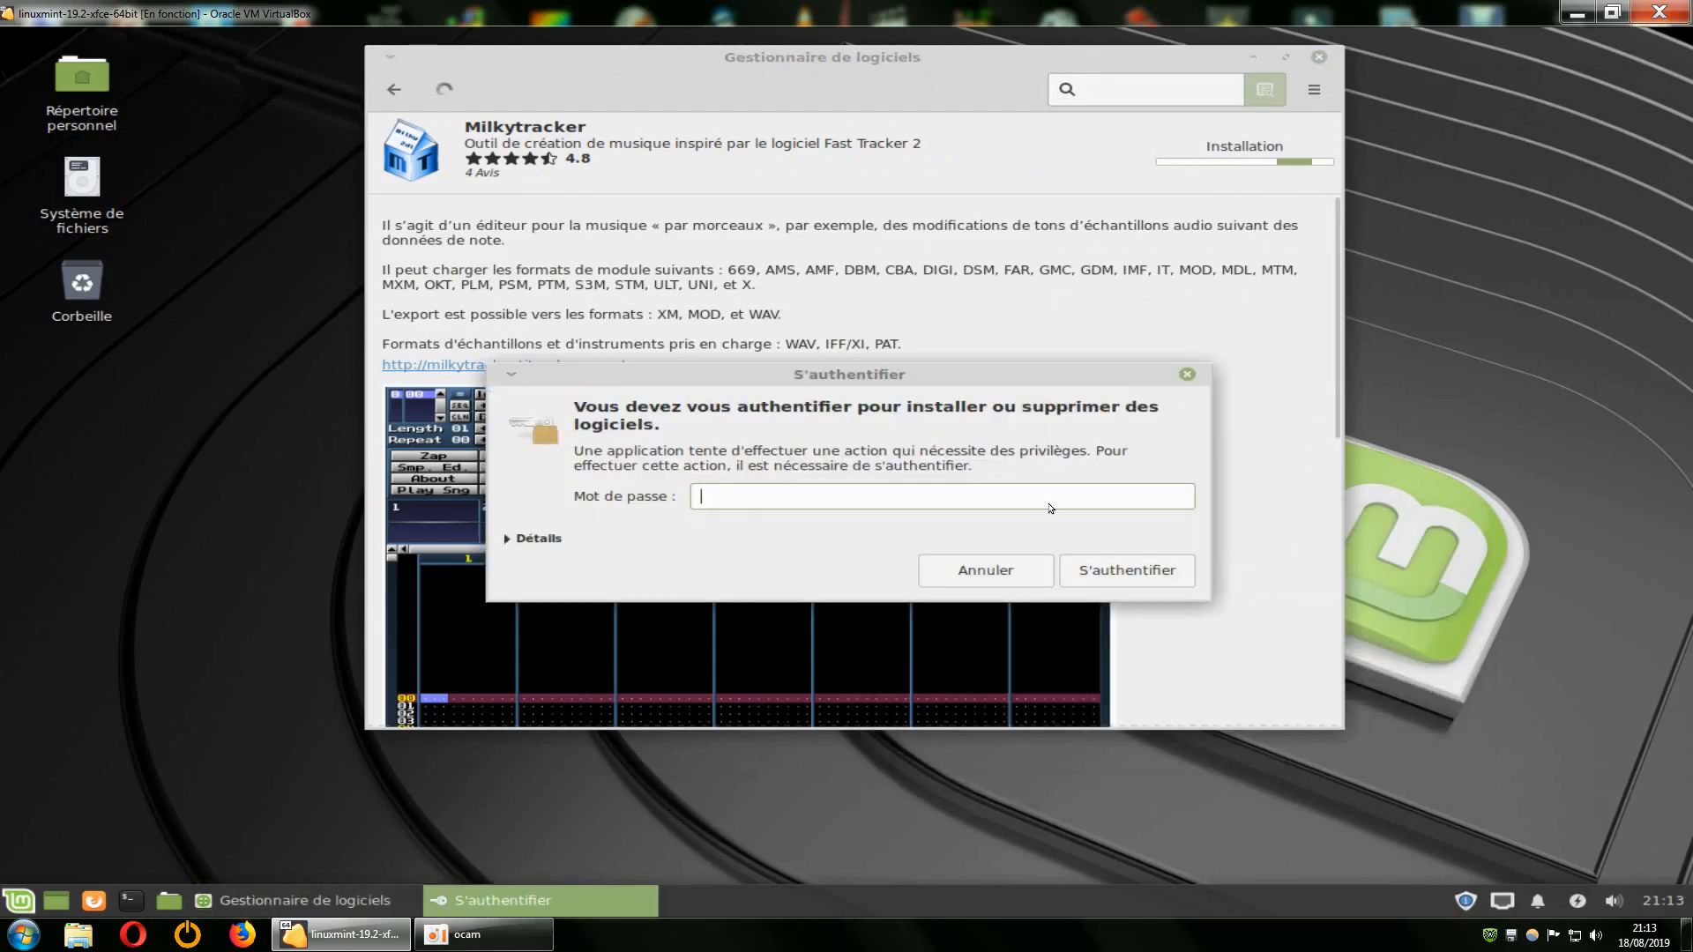
# Step: Authorise the Milkytracker installation with the account password and move the software manager window clear of the desktop icons
pyautogui.write('●')
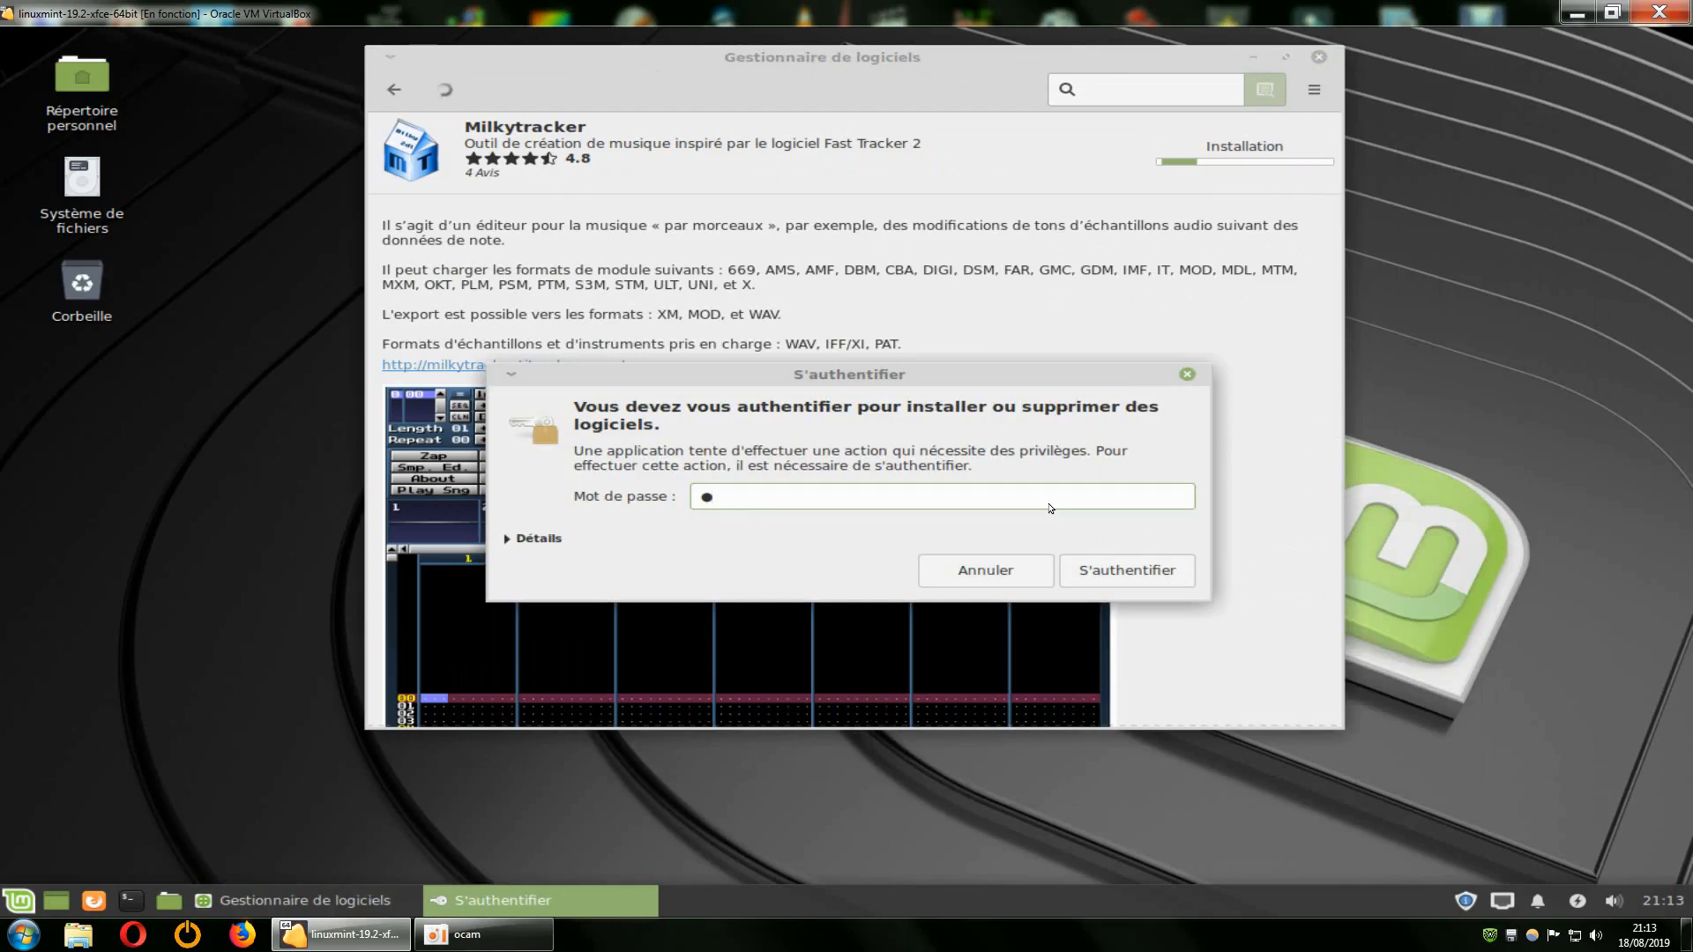
pyautogui.click(1137, 570)
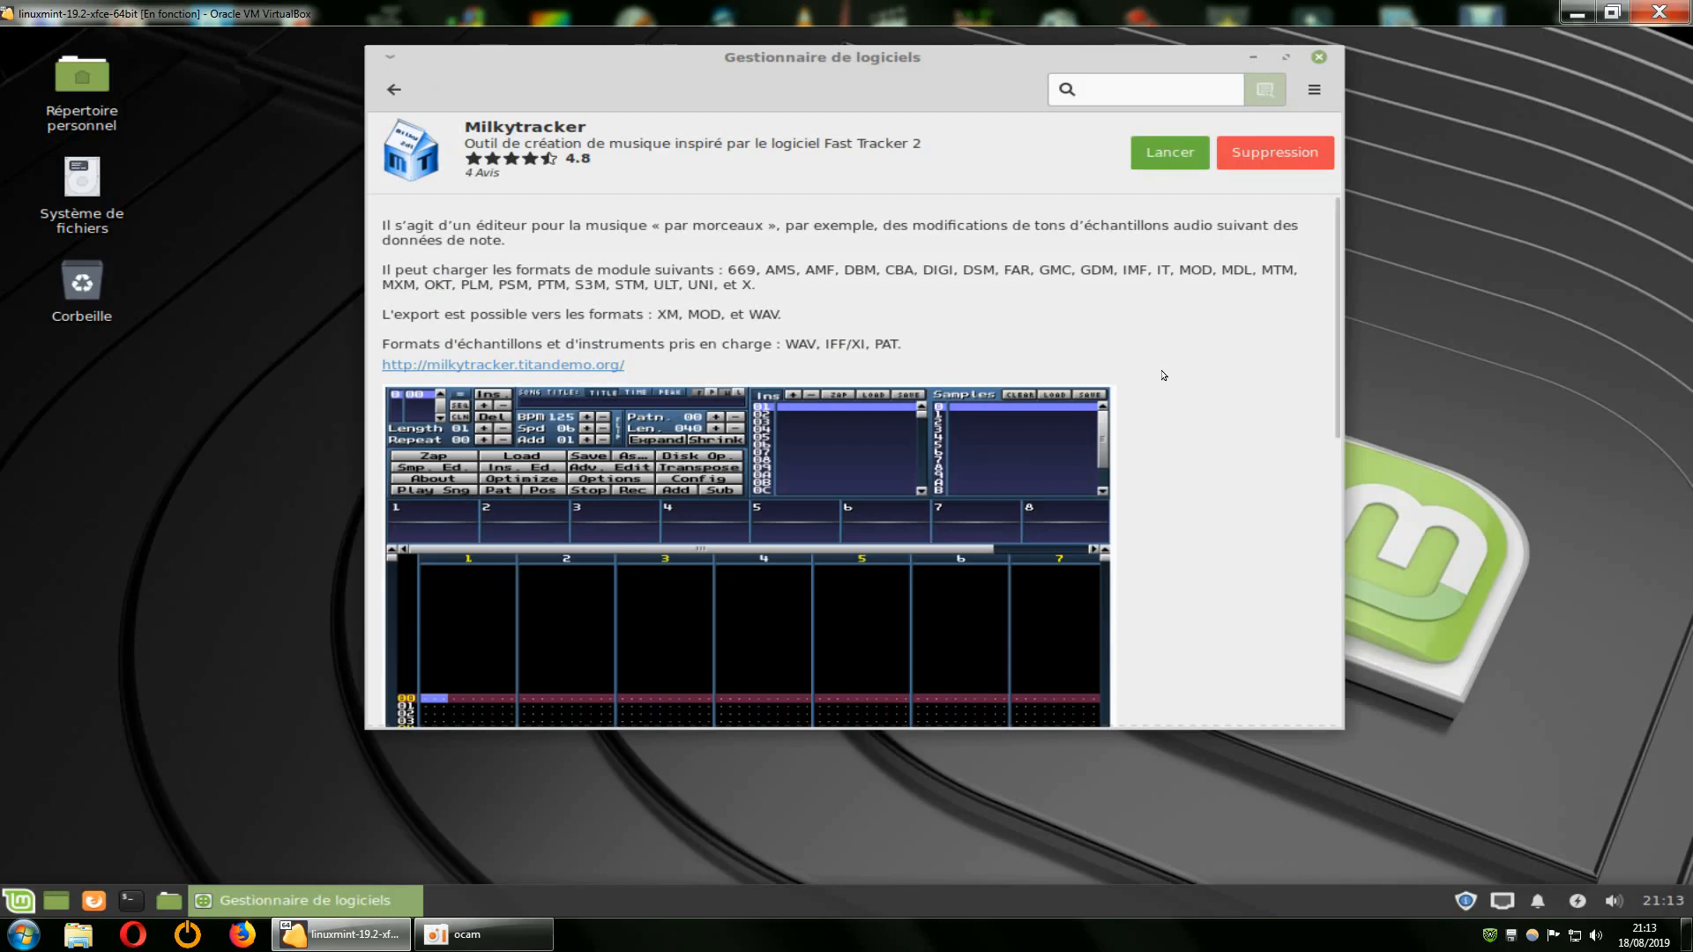
pyautogui.moveTo(699, 79); pyautogui.dragTo(875, 77)
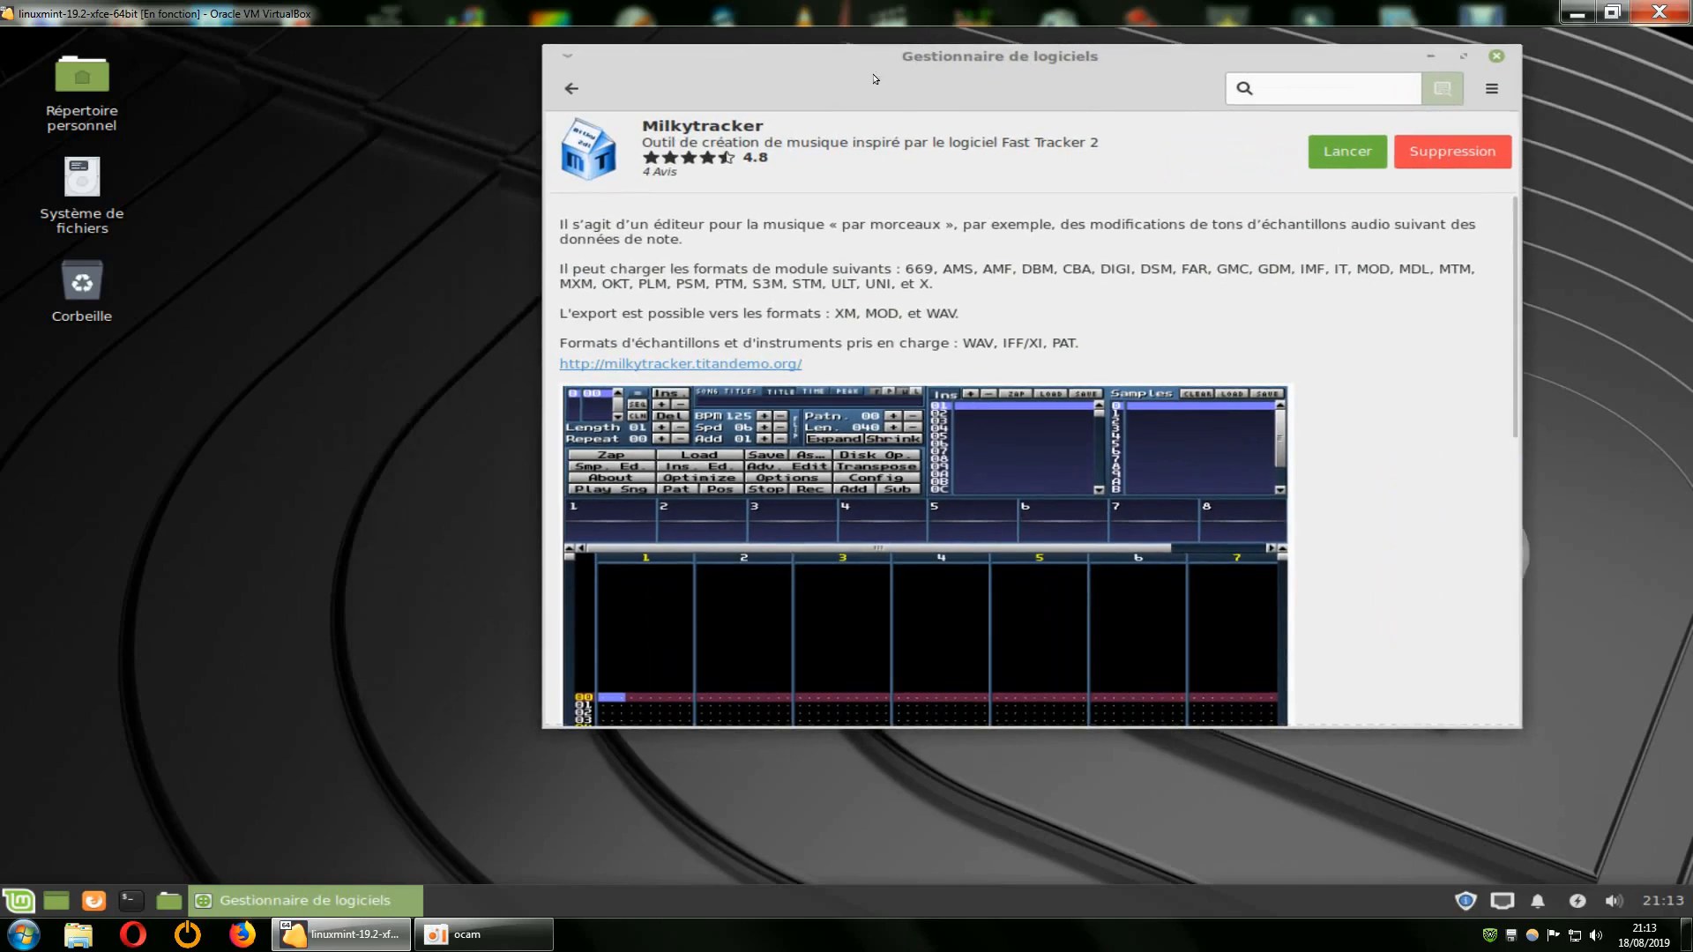
# Step: Search the root file system for milkytracker and position the results window with all its columns in view
pyautogui.doubleClick(82, 179)
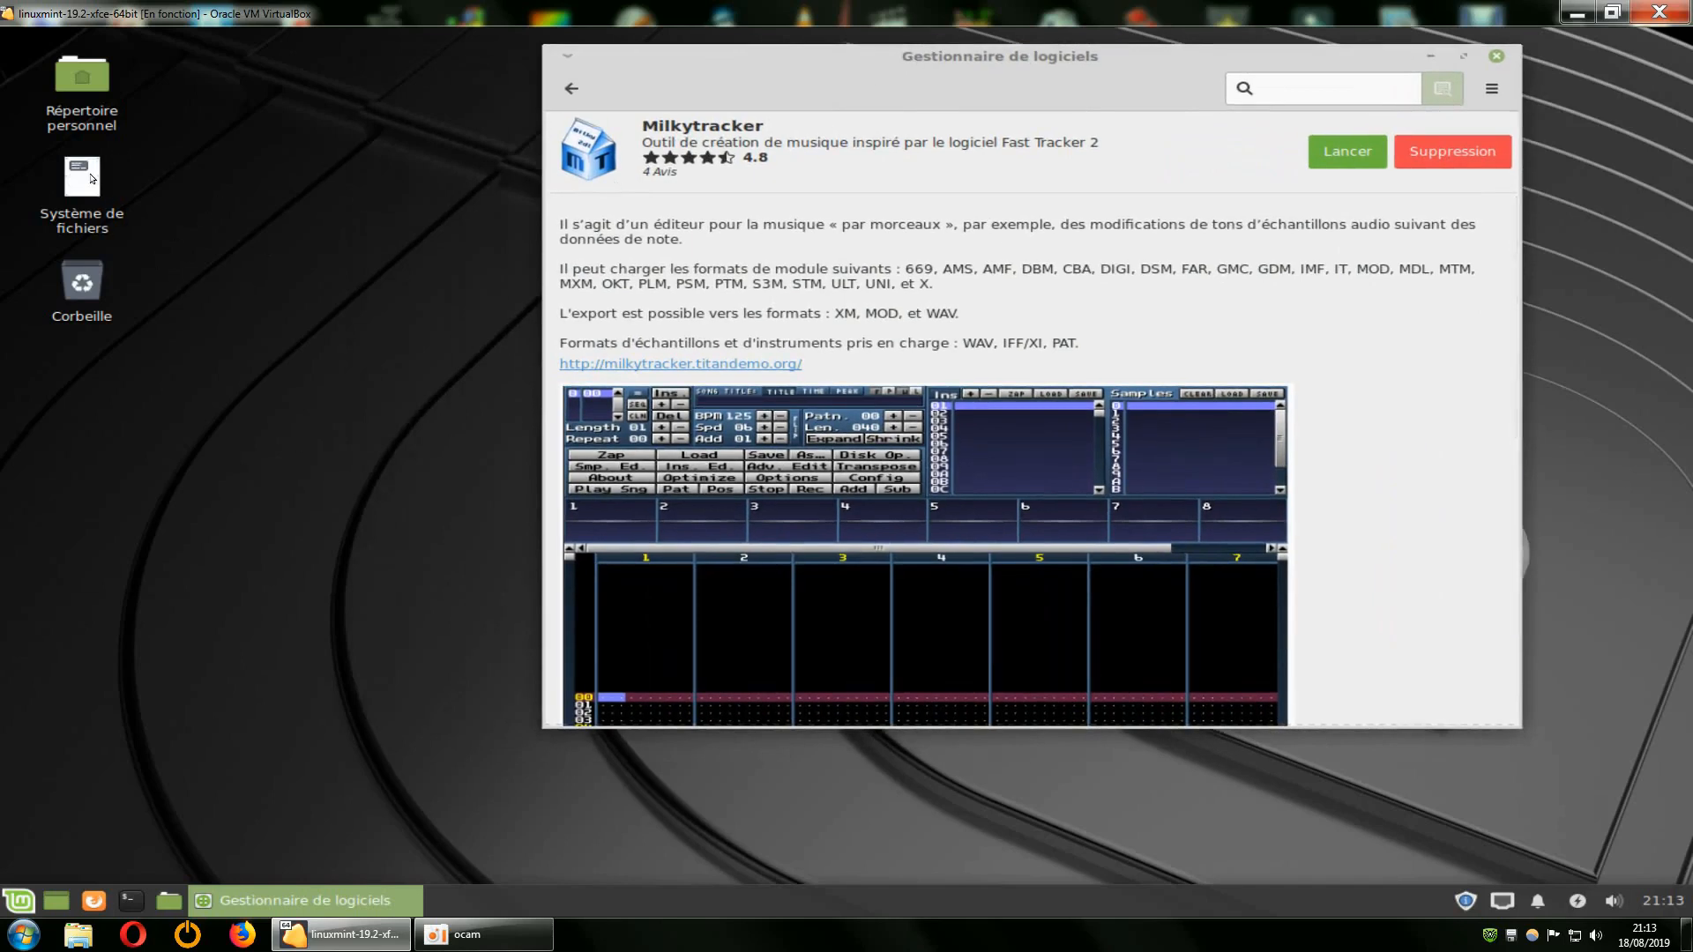
pyautogui.rightClick(697, 291)
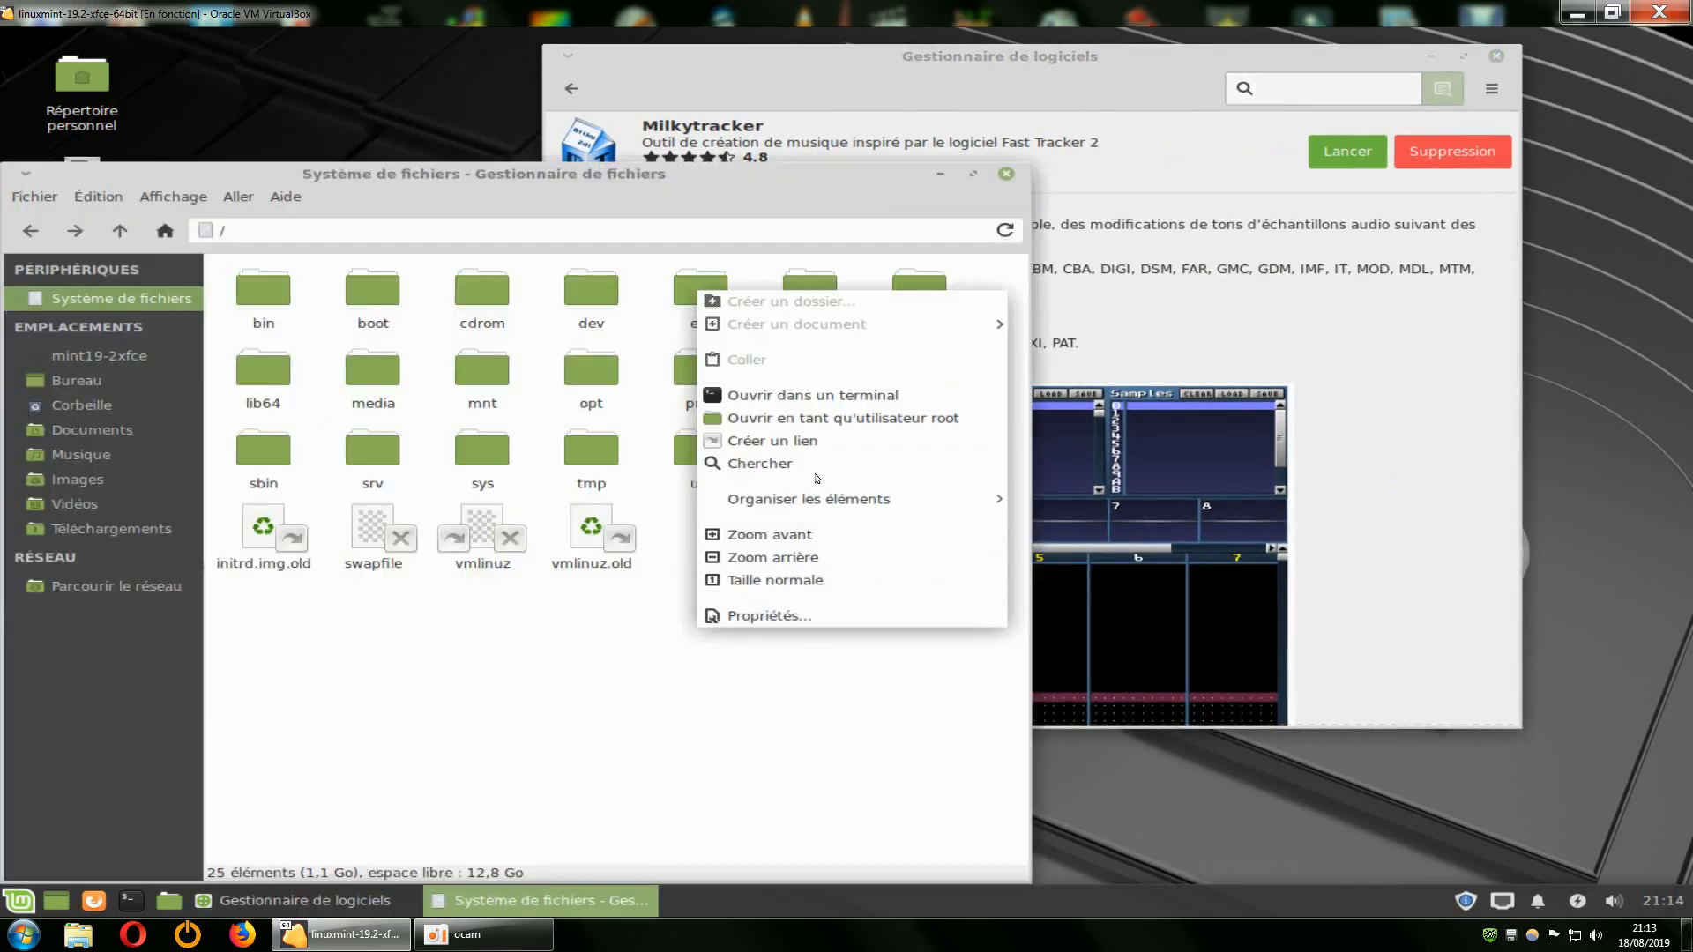
pyautogui.click(776, 464)
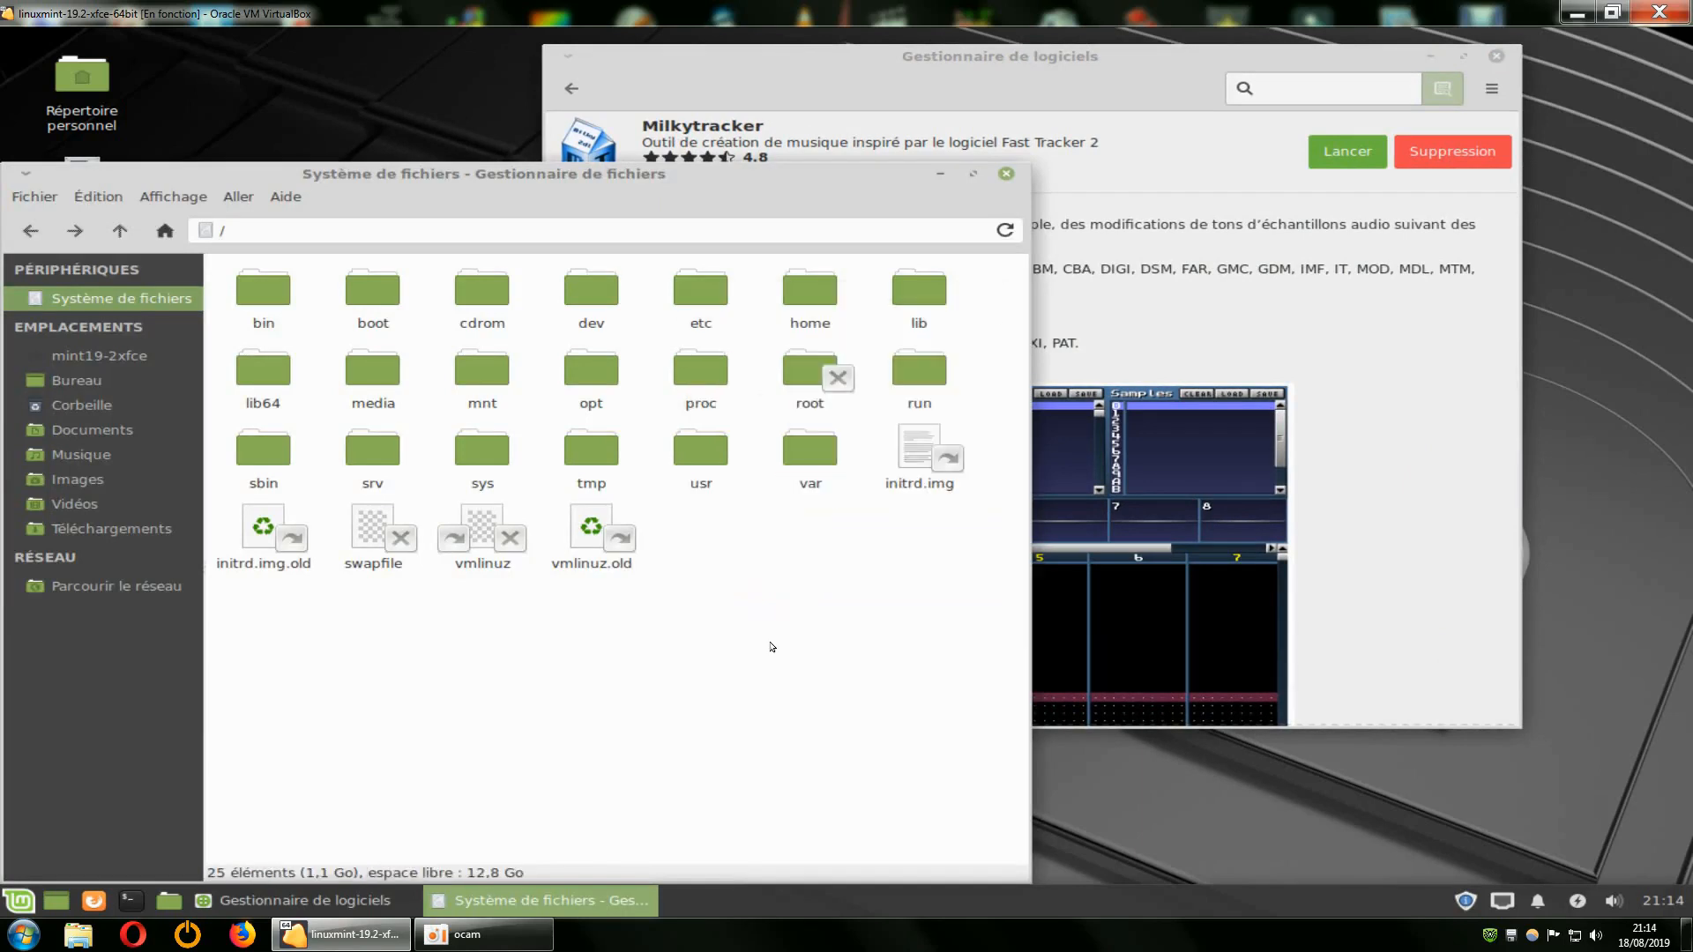
pyautogui.moveTo(1032, 204); pyautogui.dragTo(1348, 419)
pyautogui.click(1134, 413)
pyautogui.write('milkytr')
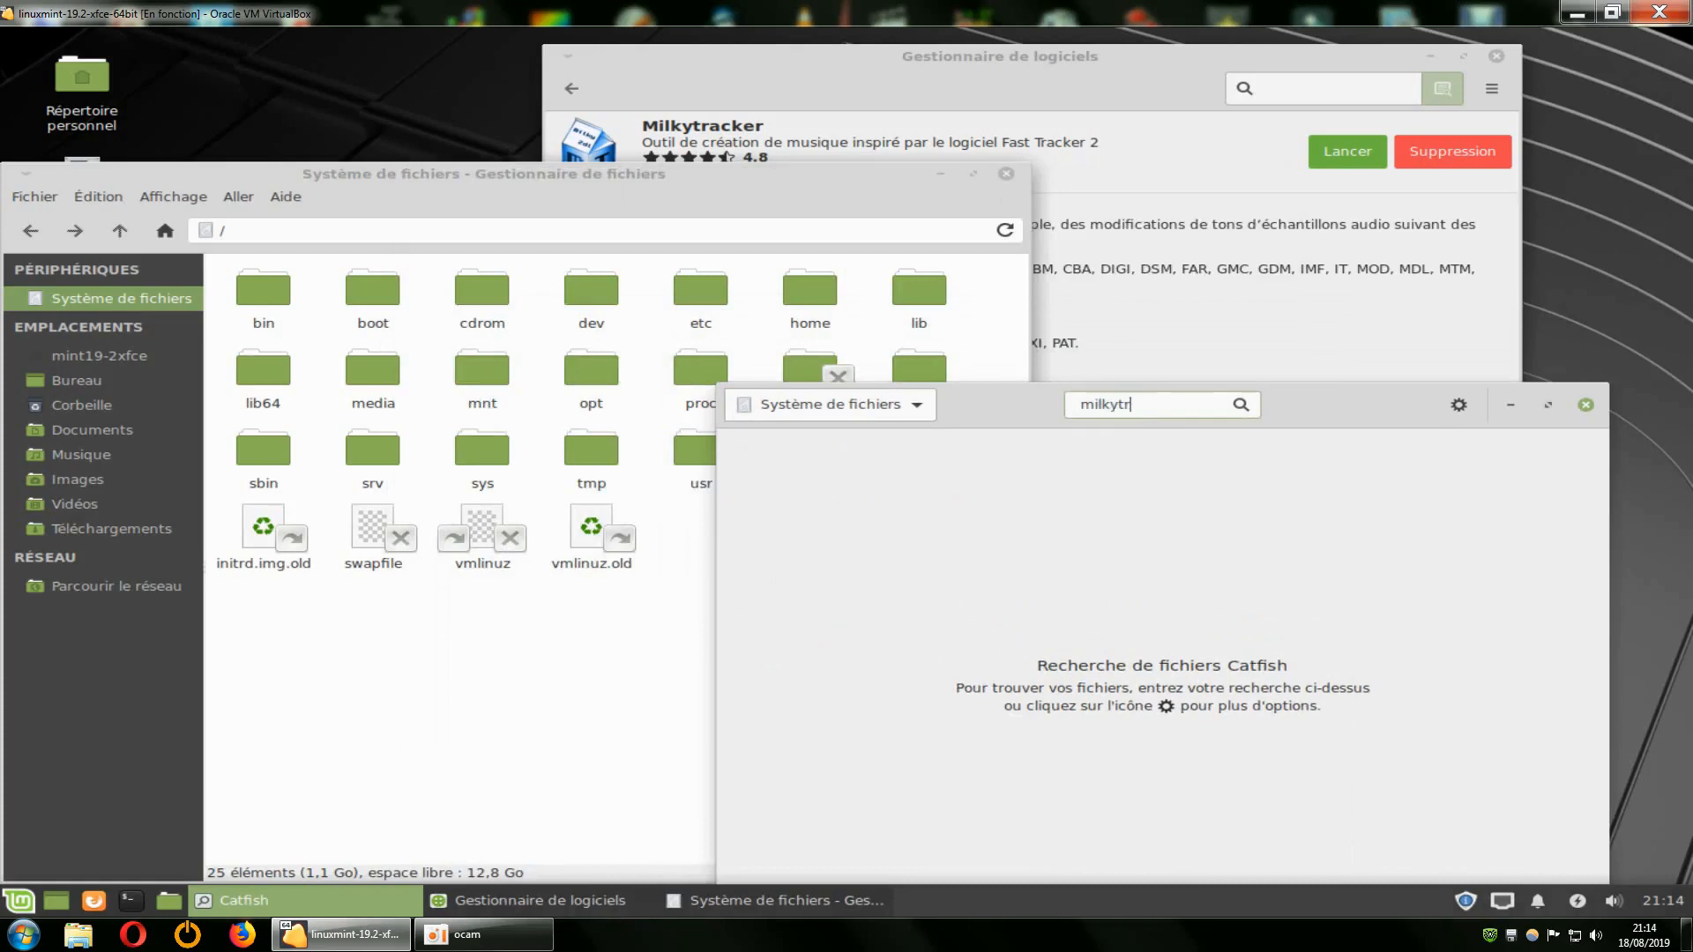
pyautogui.write('acker')
pyautogui.press('Return')
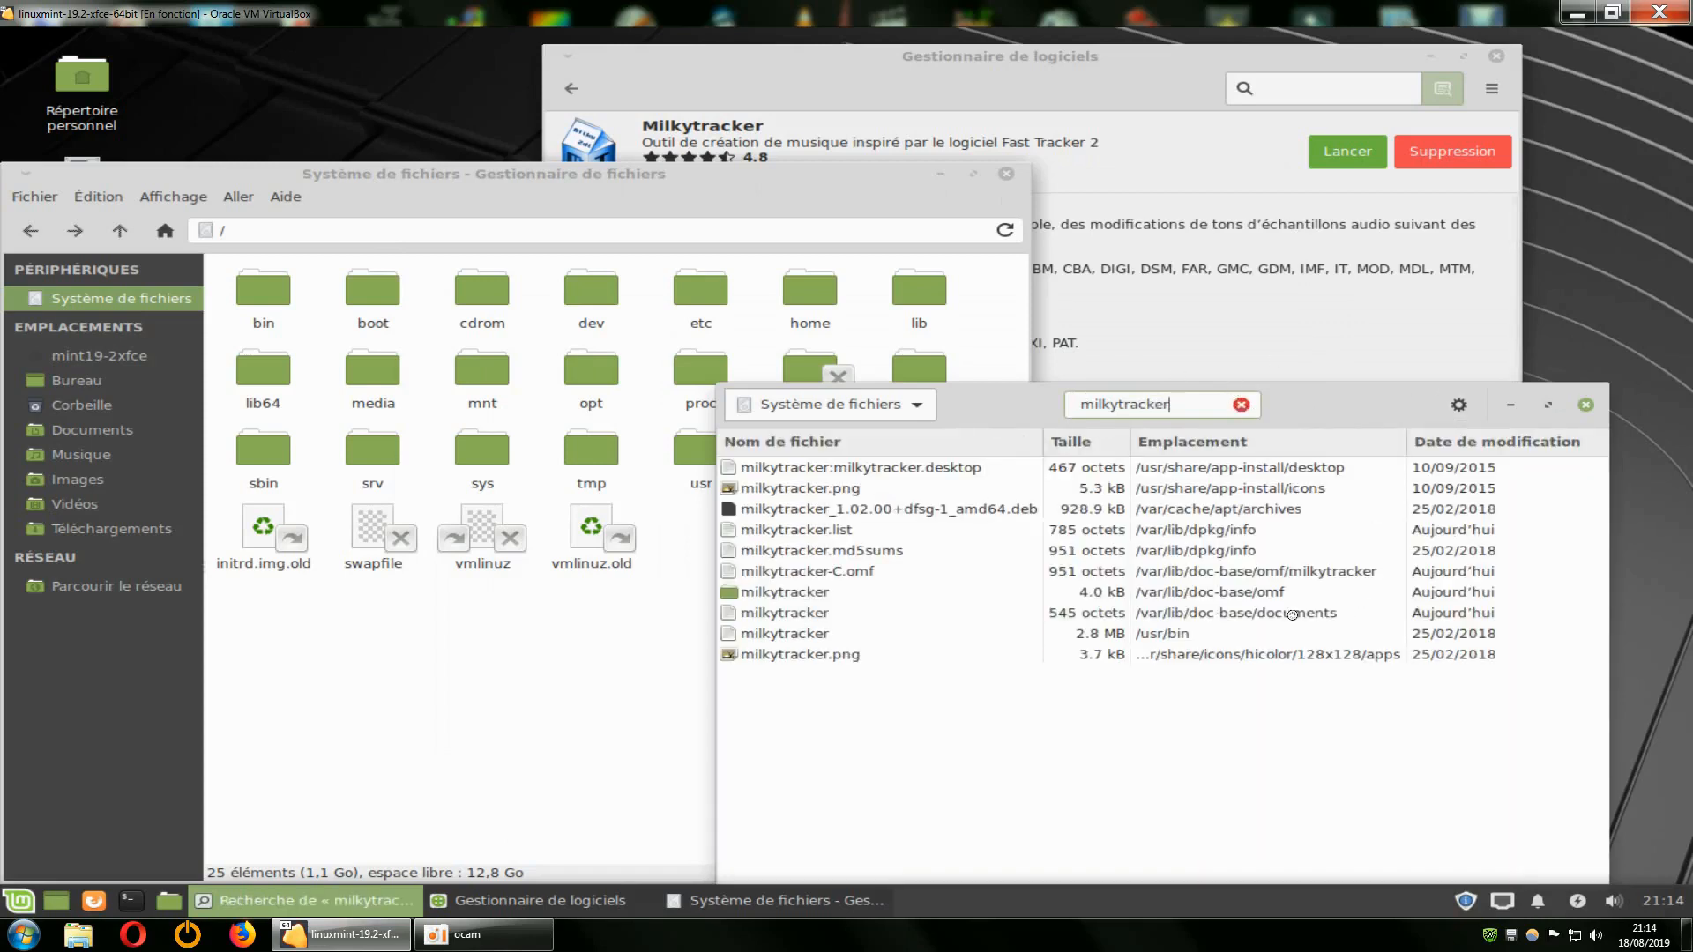
pyautogui.moveTo(1305, 390); pyautogui.dragTo(663, 62)
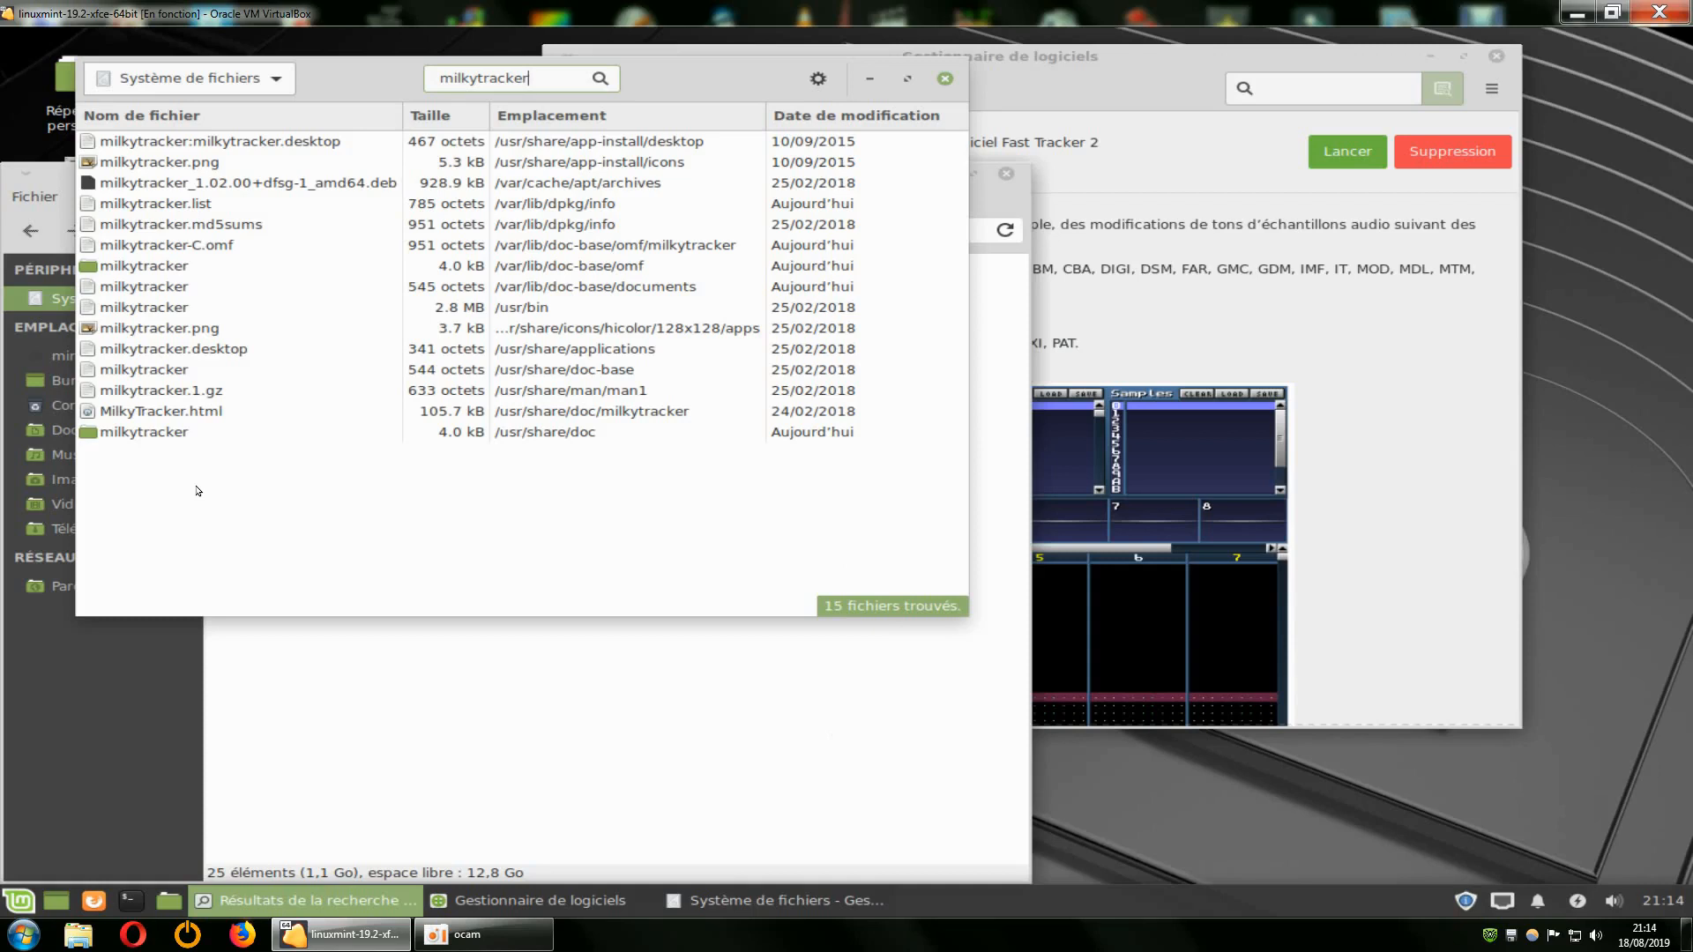
# Step: Examine the folder, icon and desktop files among the Milkytracker search results, and close the results and root file system windows
pyautogui.click(172, 438)
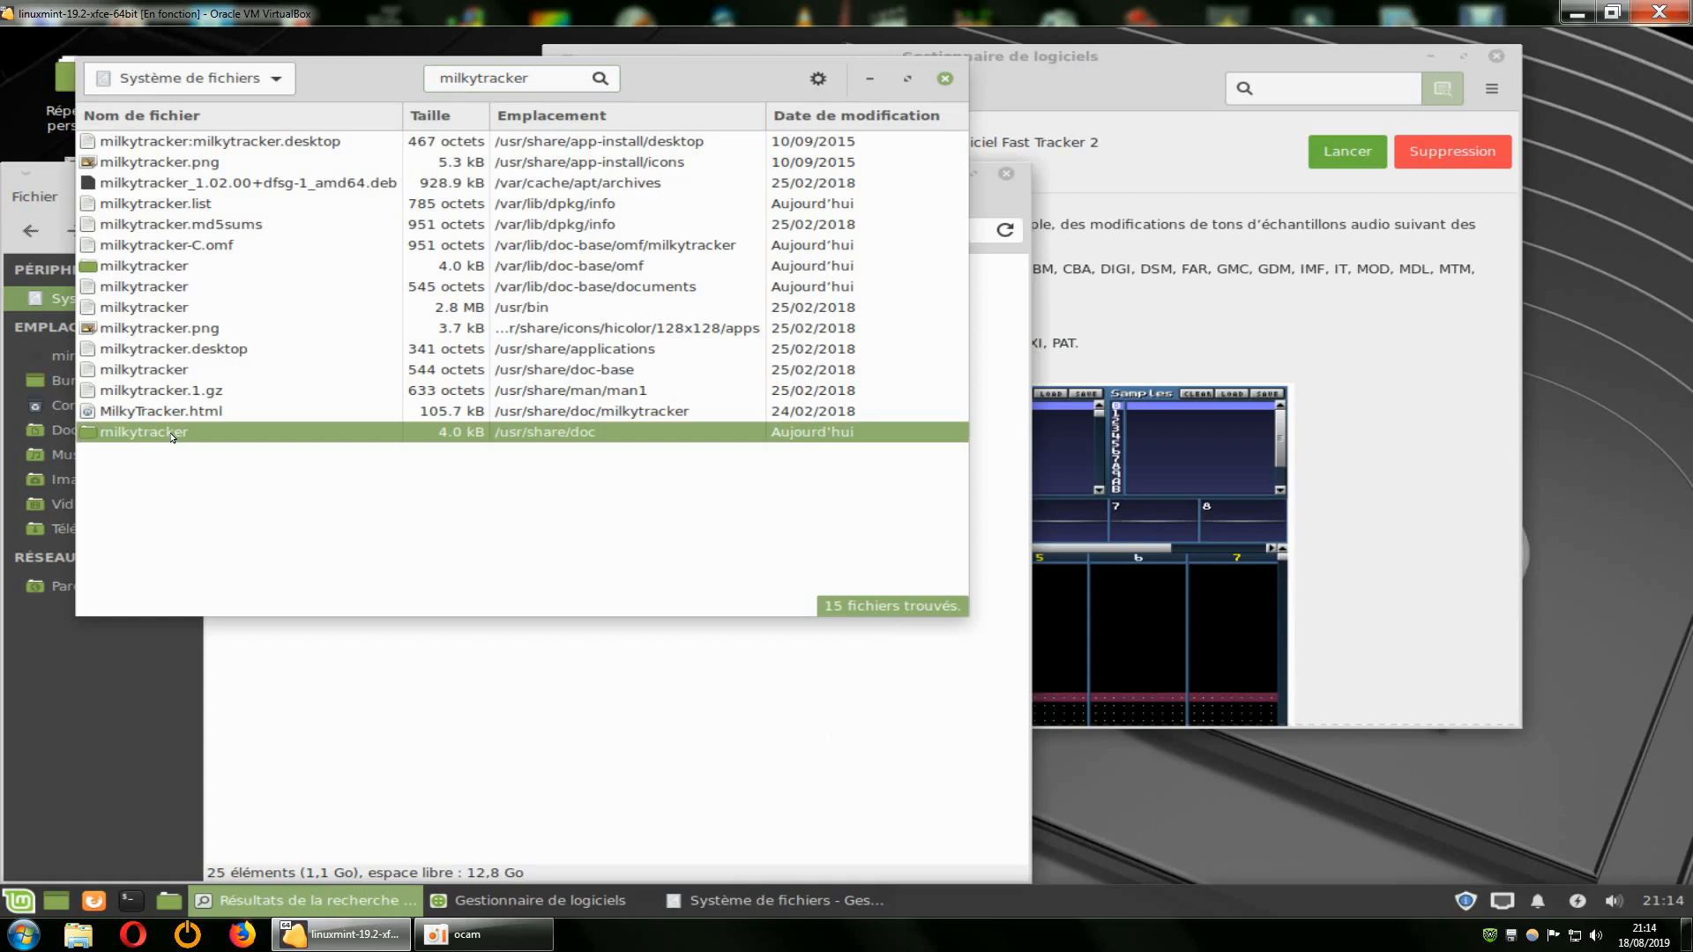
pyautogui.click(200, 162)
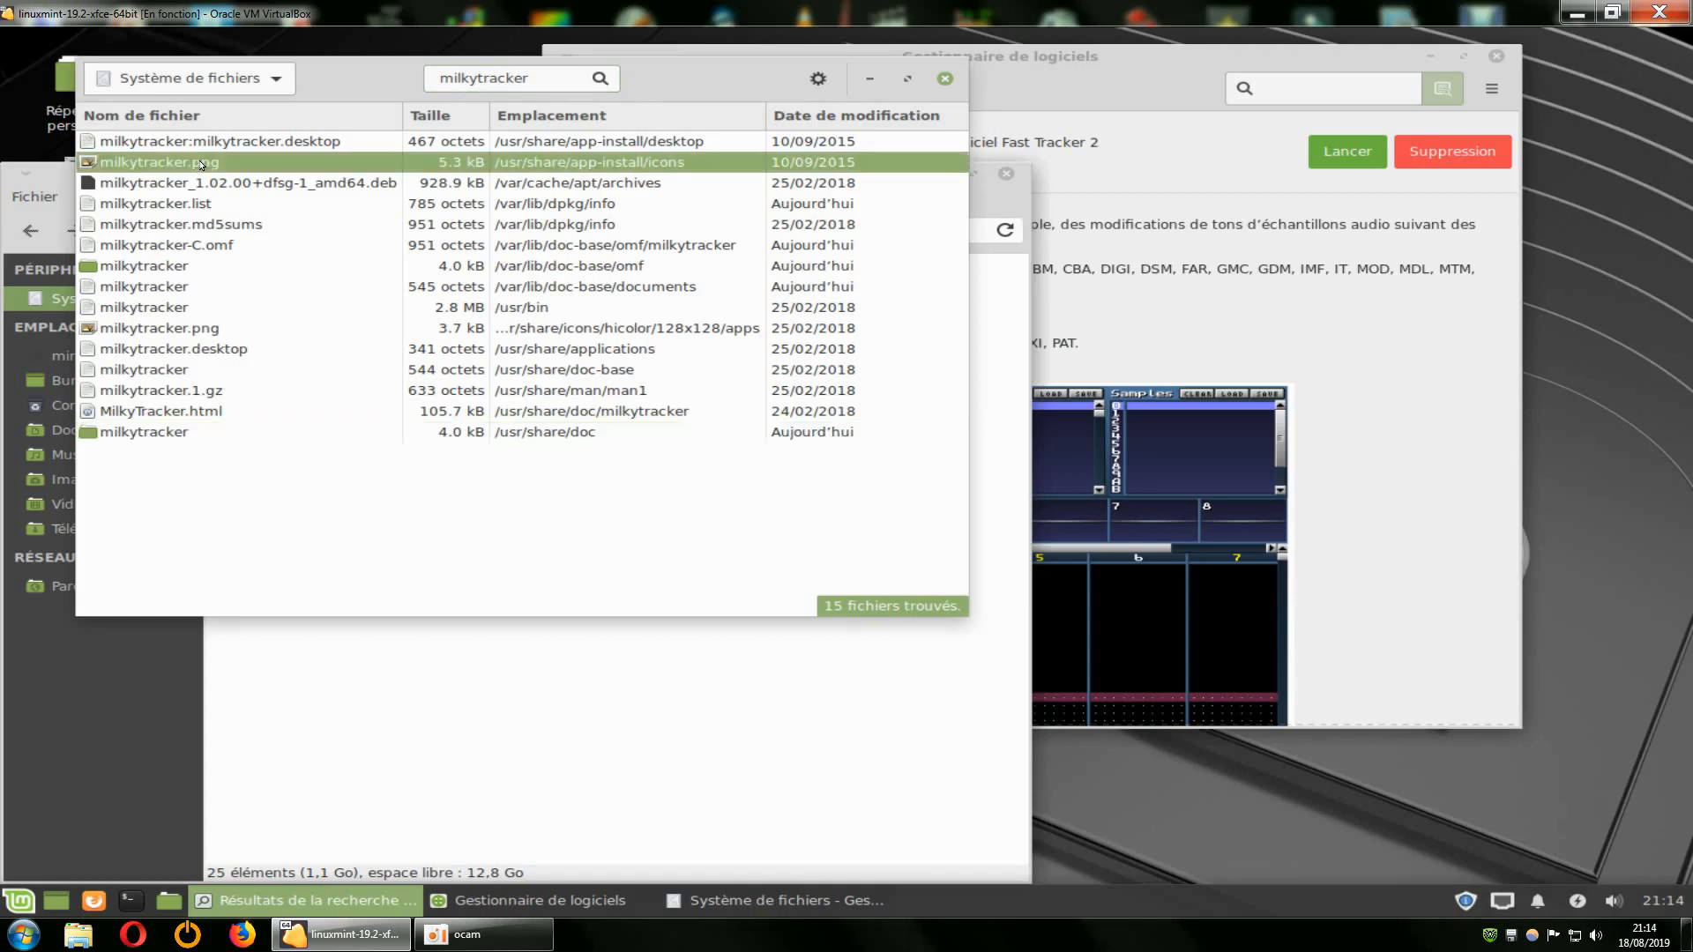
pyautogui.click(204, 330)
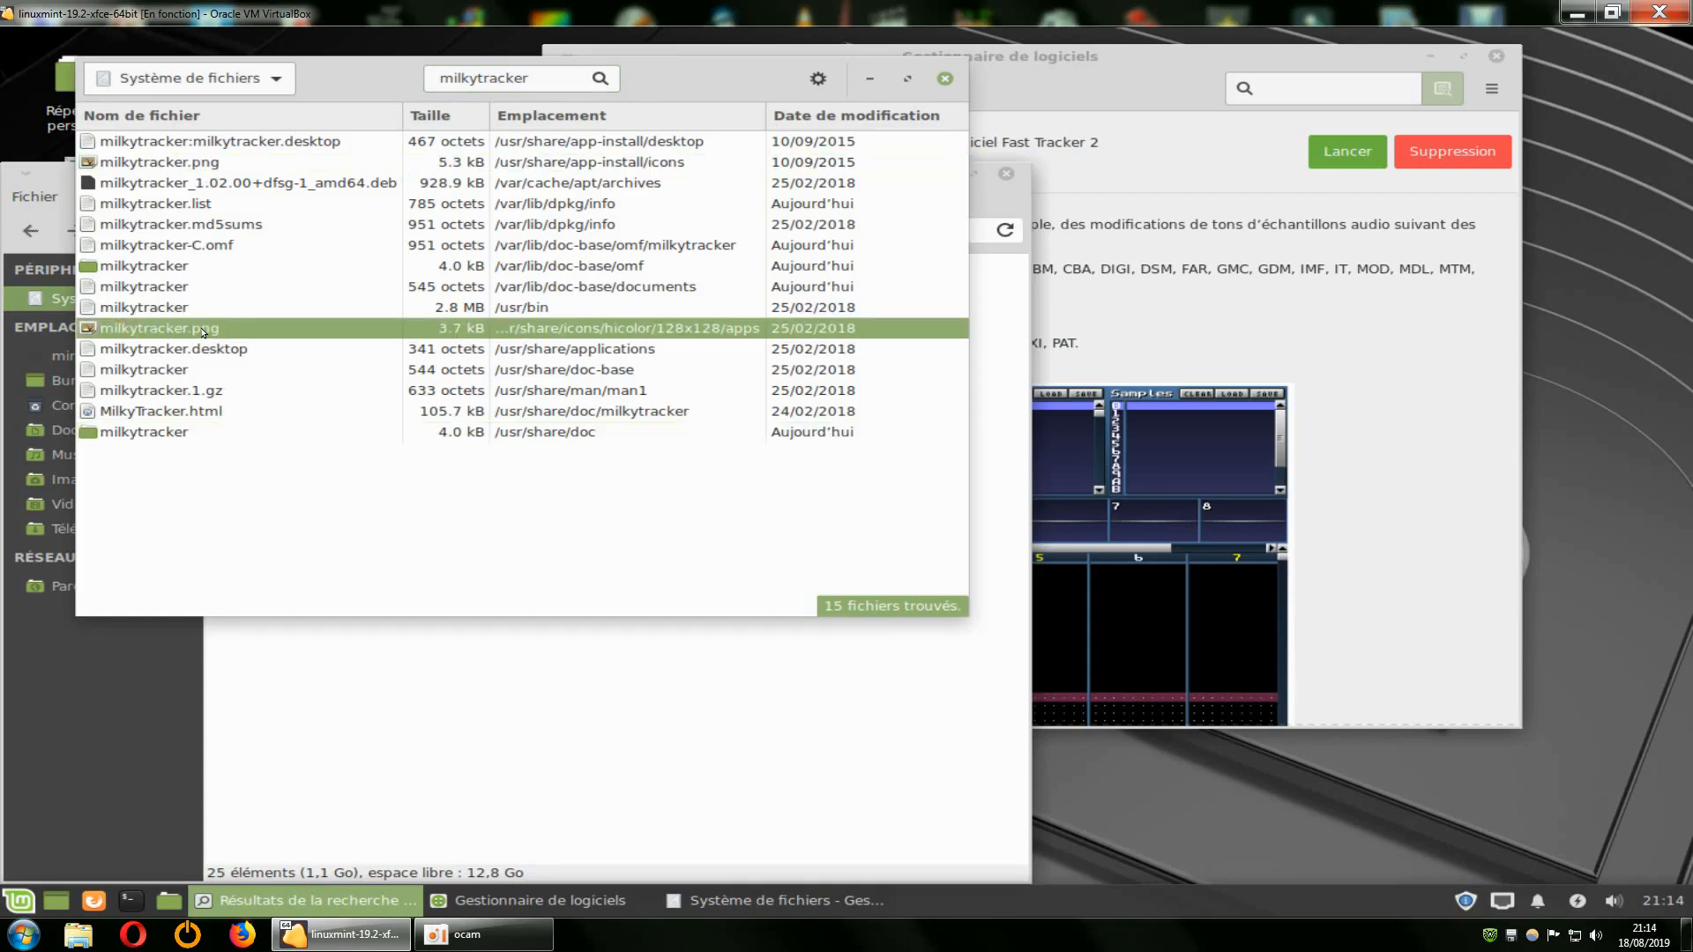
pyautogui.click(262, 146)
pyautogui.click(212, 166)
pyautogui.click(210, 146)
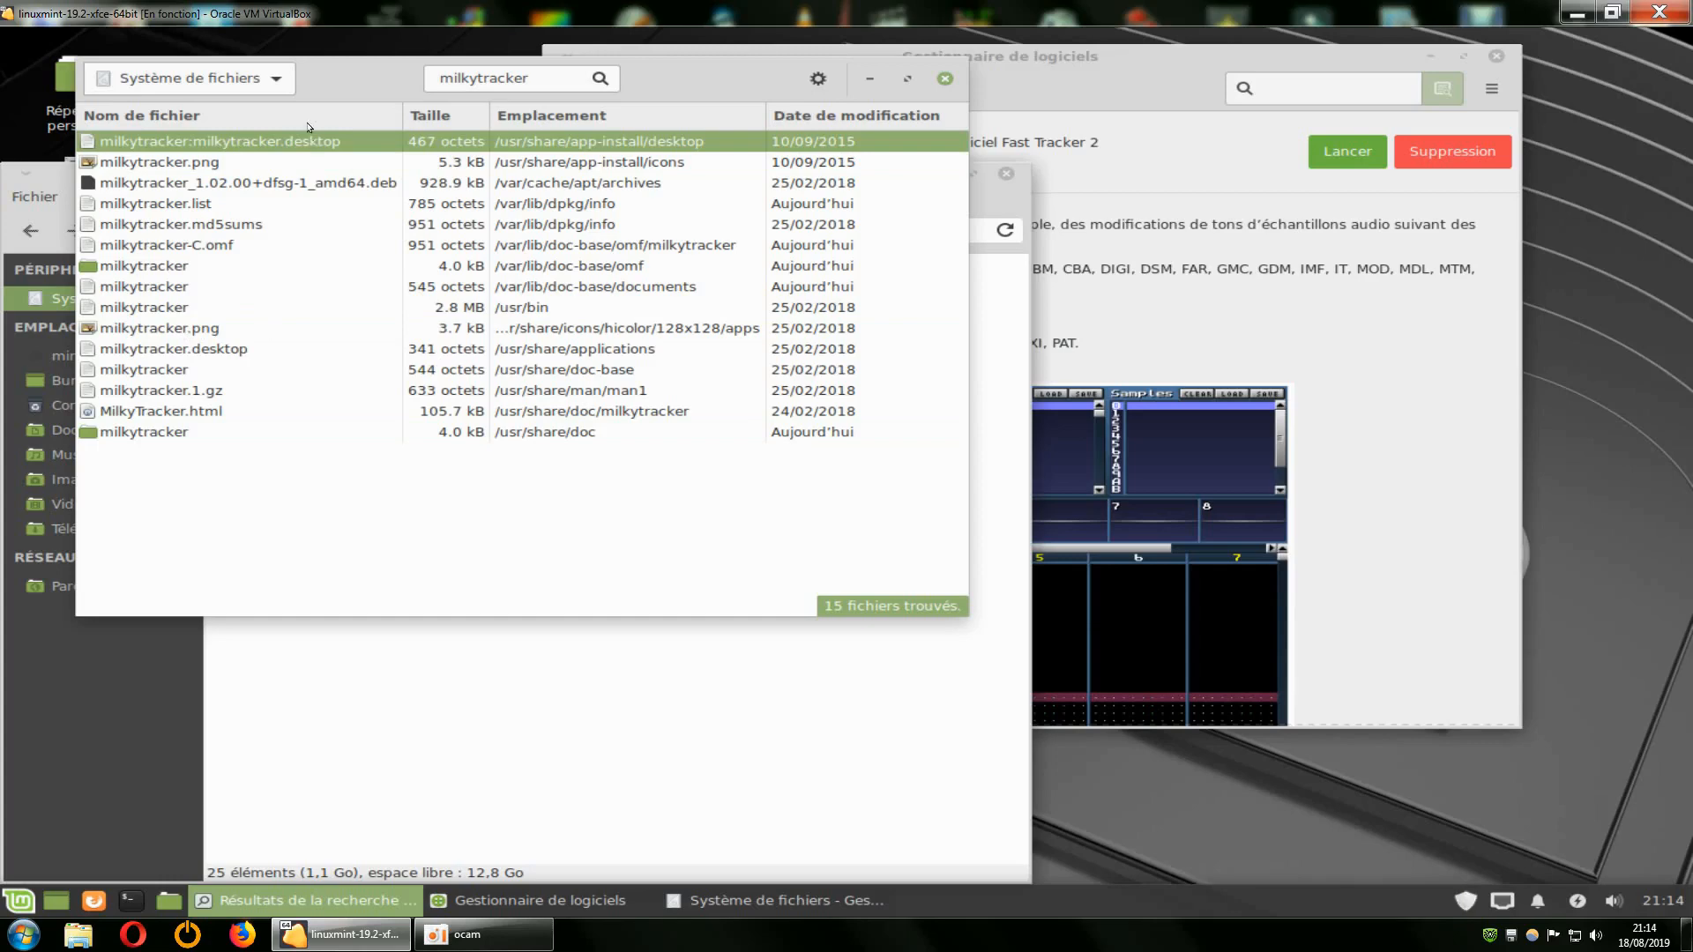
pyautogui.click(948, 82)
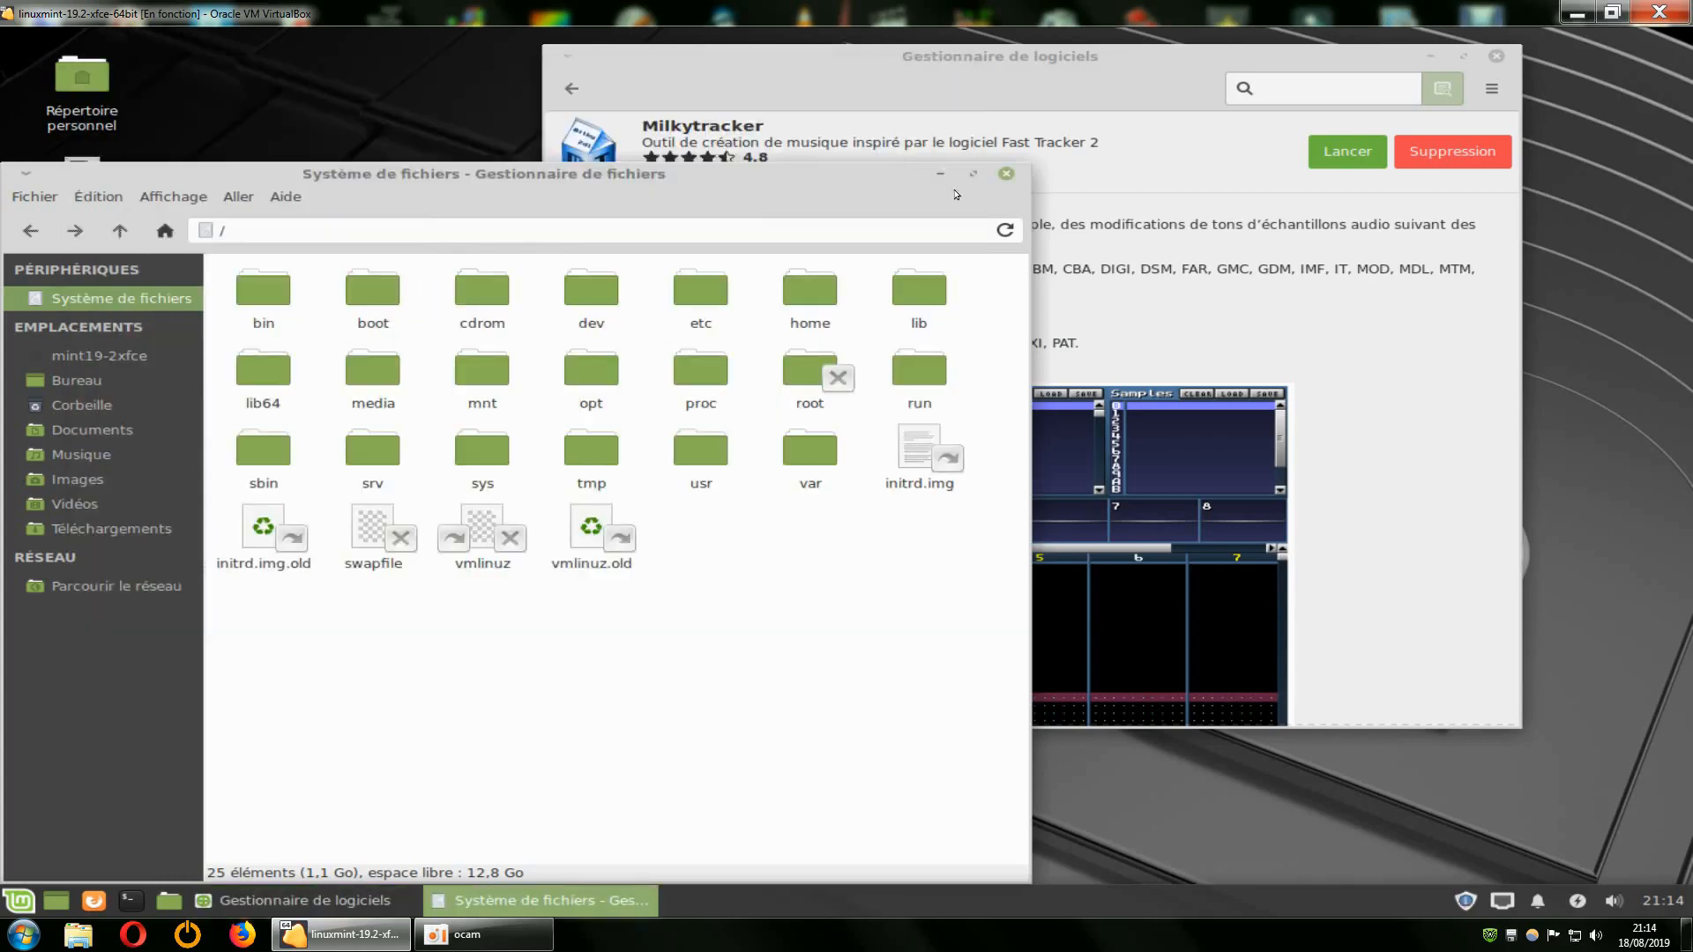
pyautogui.click(1005, 174)
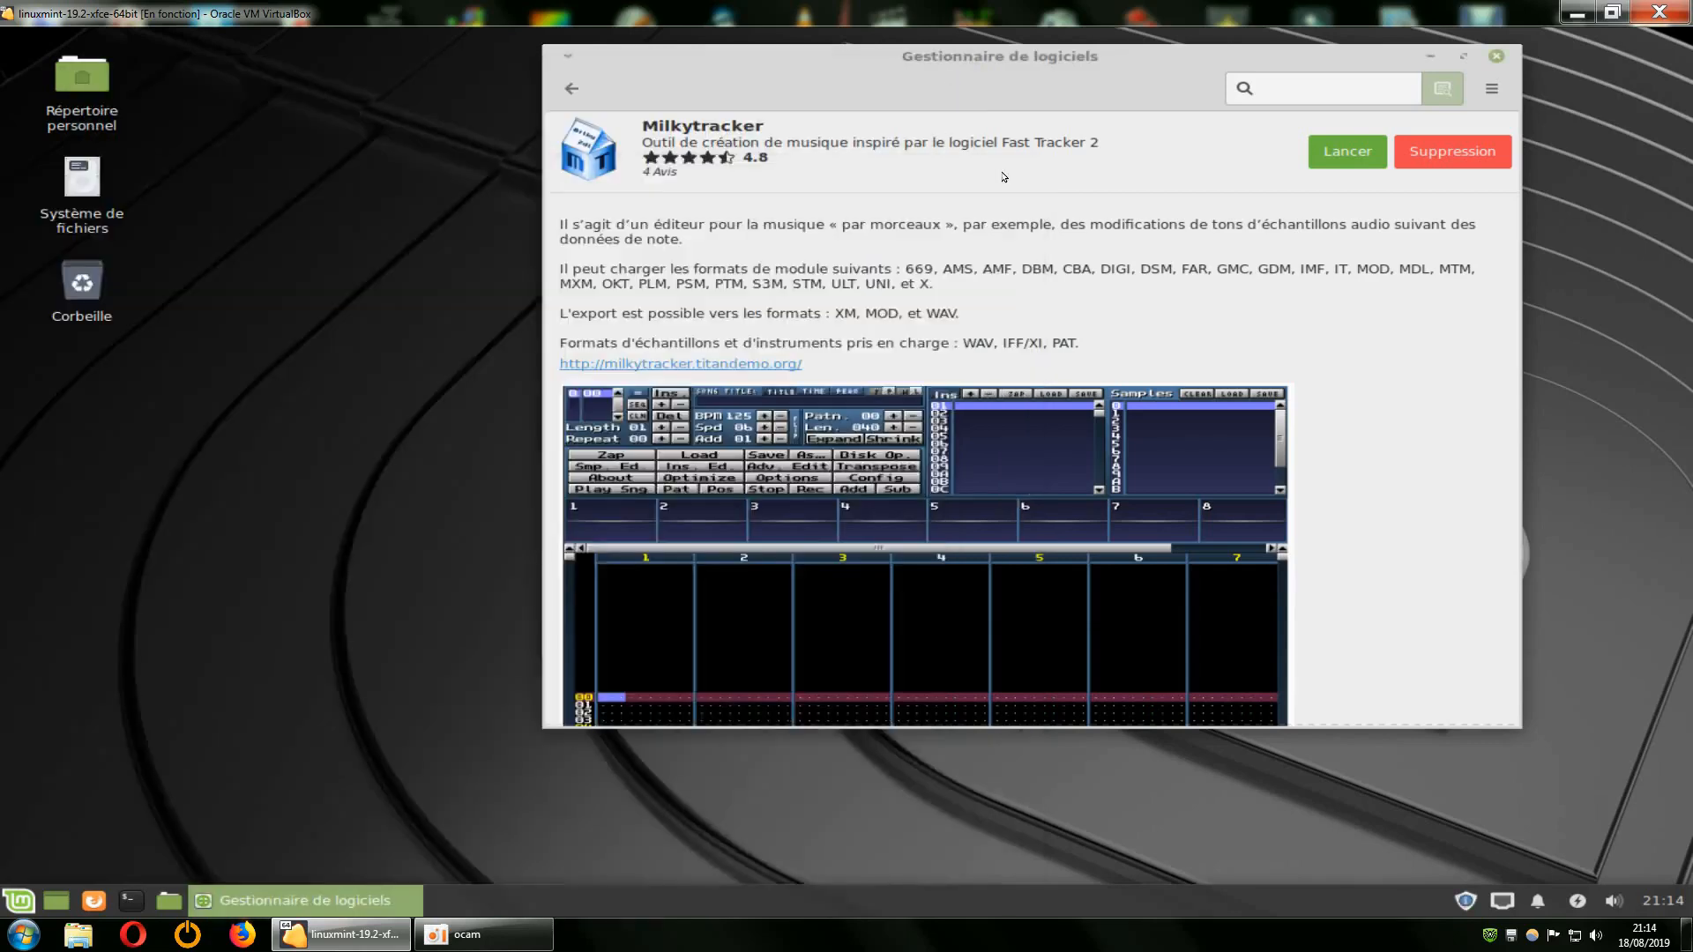
# Step: Uninstall Milkytracker and return to the Son software list
pyautogui.click(1448, 156)
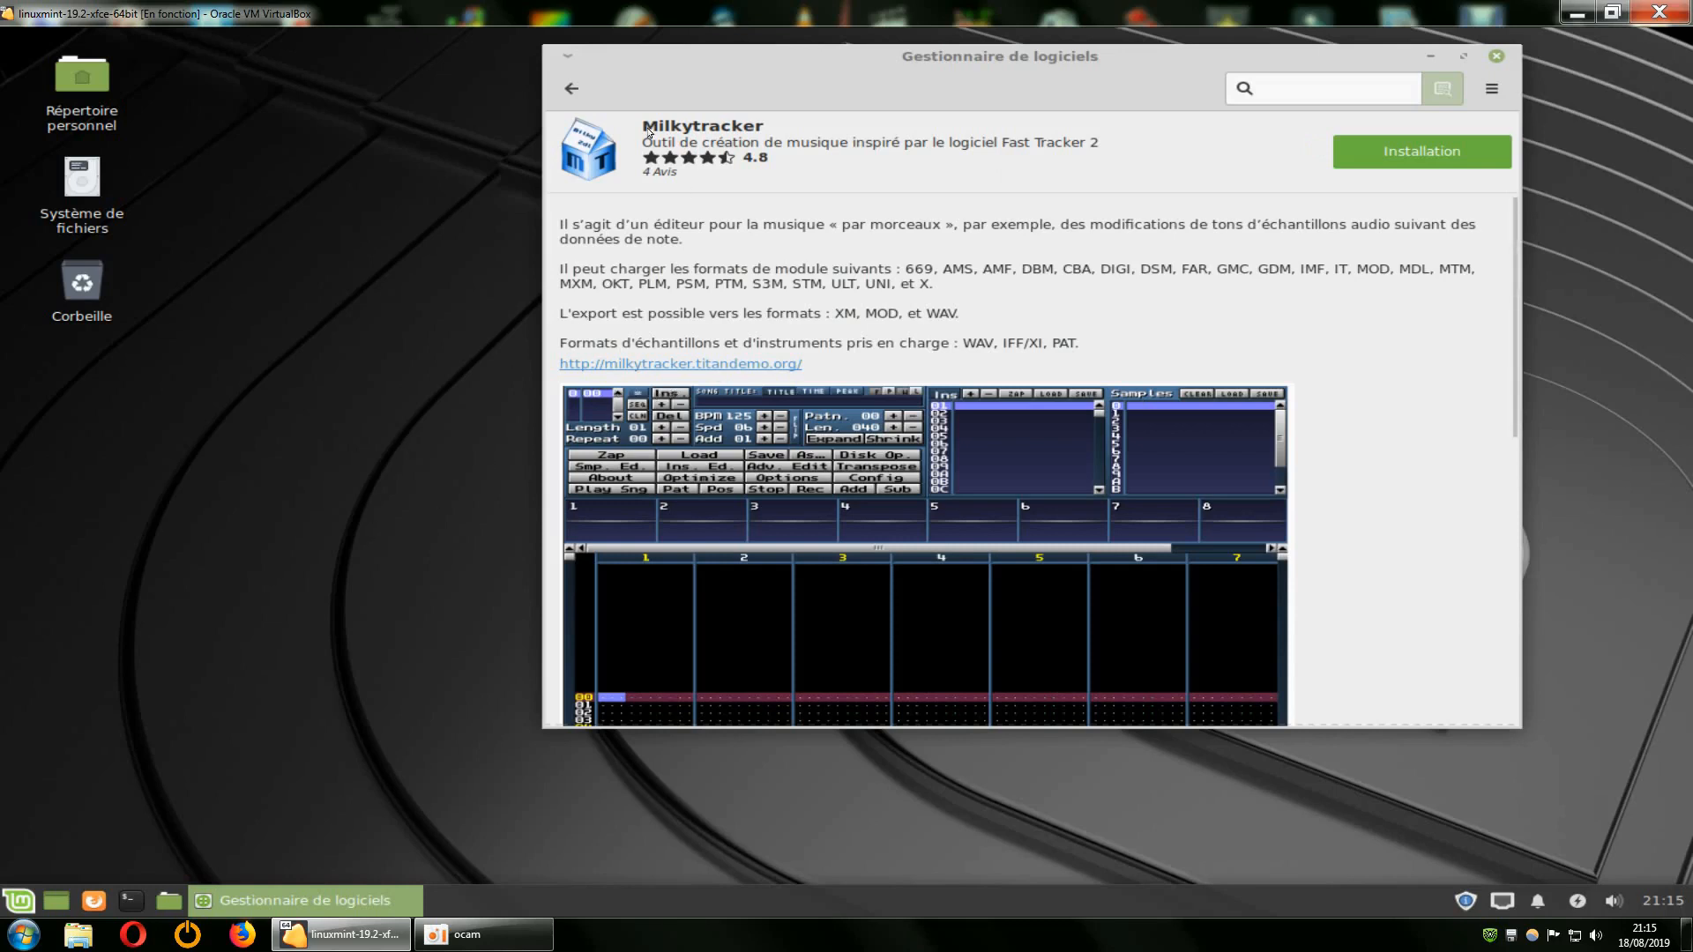
pyautogui.click(570, 90)
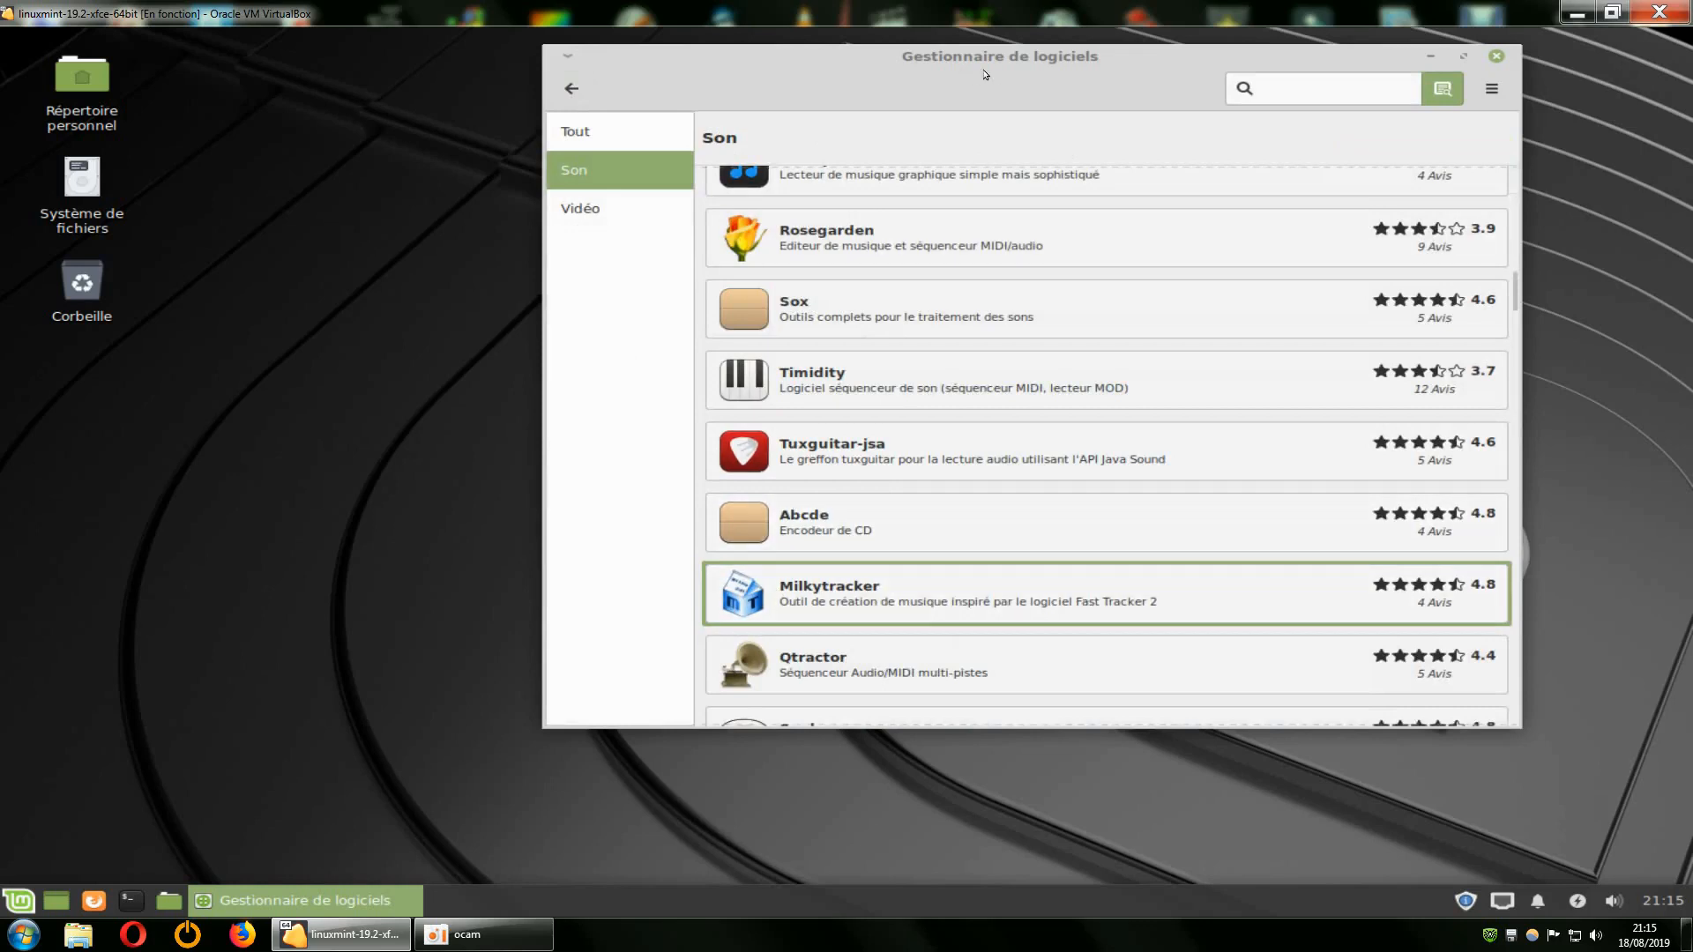
pyautogui.moveTo(794, 69); pyautogui.dragTo(902, 69)
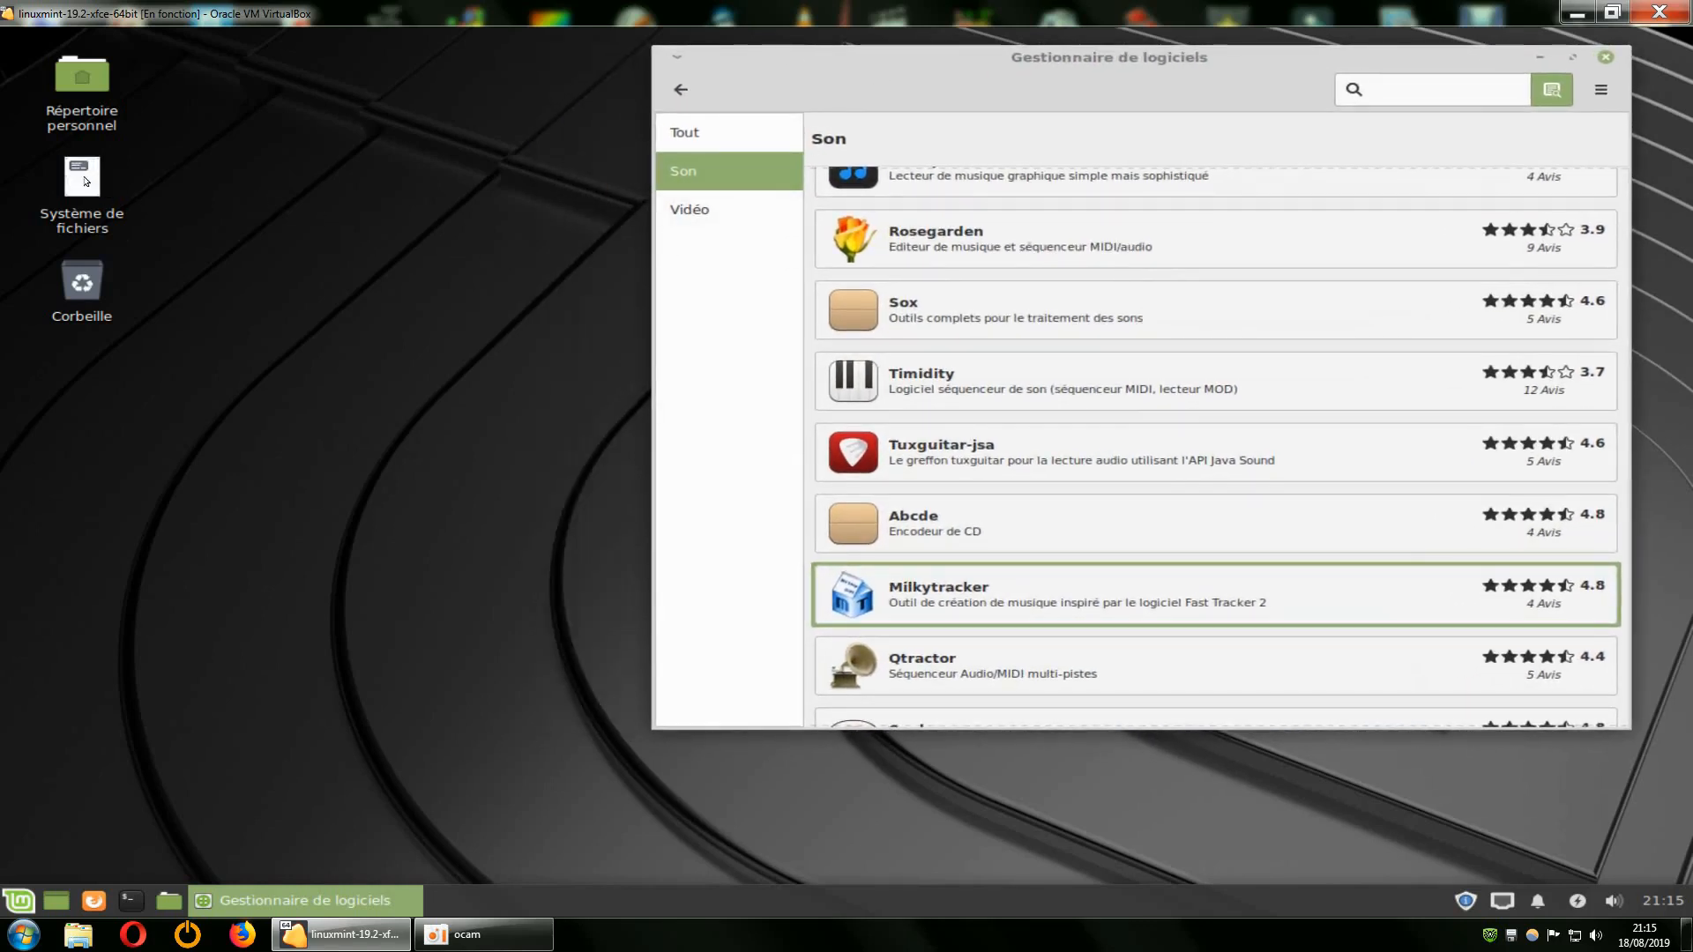
# Step: Reopen the root file system and repeat the milkytracker file search to check for leftovers of the uninstalled program
pyautogui.doubleClick(85, 180)
pyautogui.rightClick(672, 626)
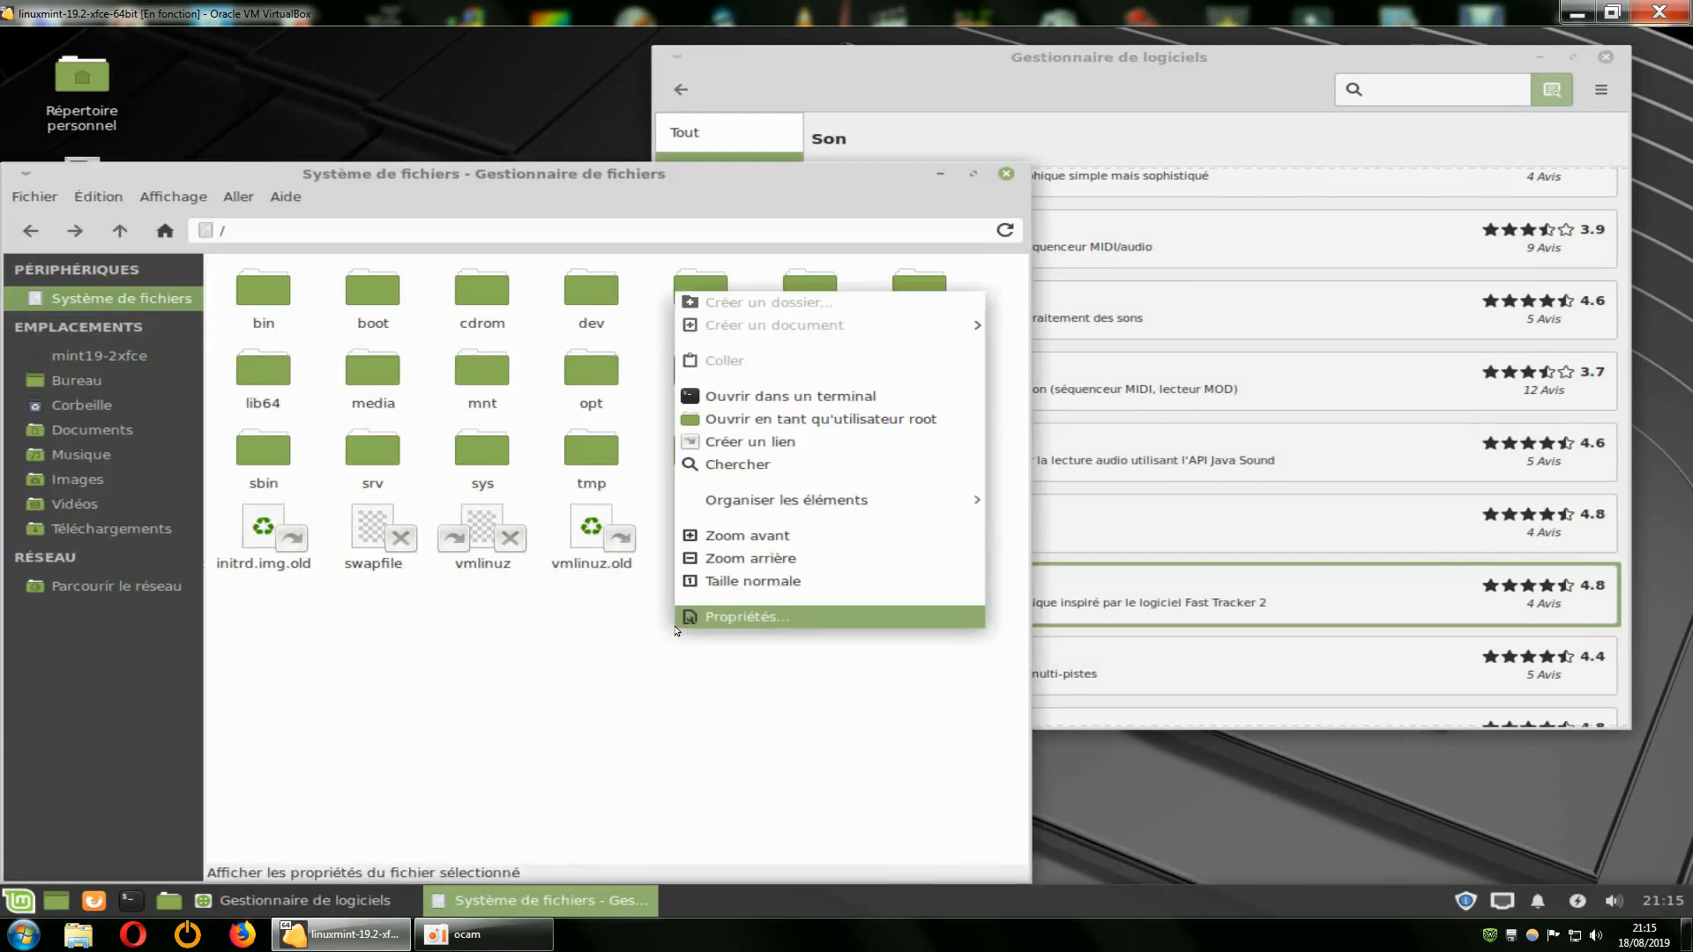
pyautogui.click(777, 468)
pyautogui.write('milk')
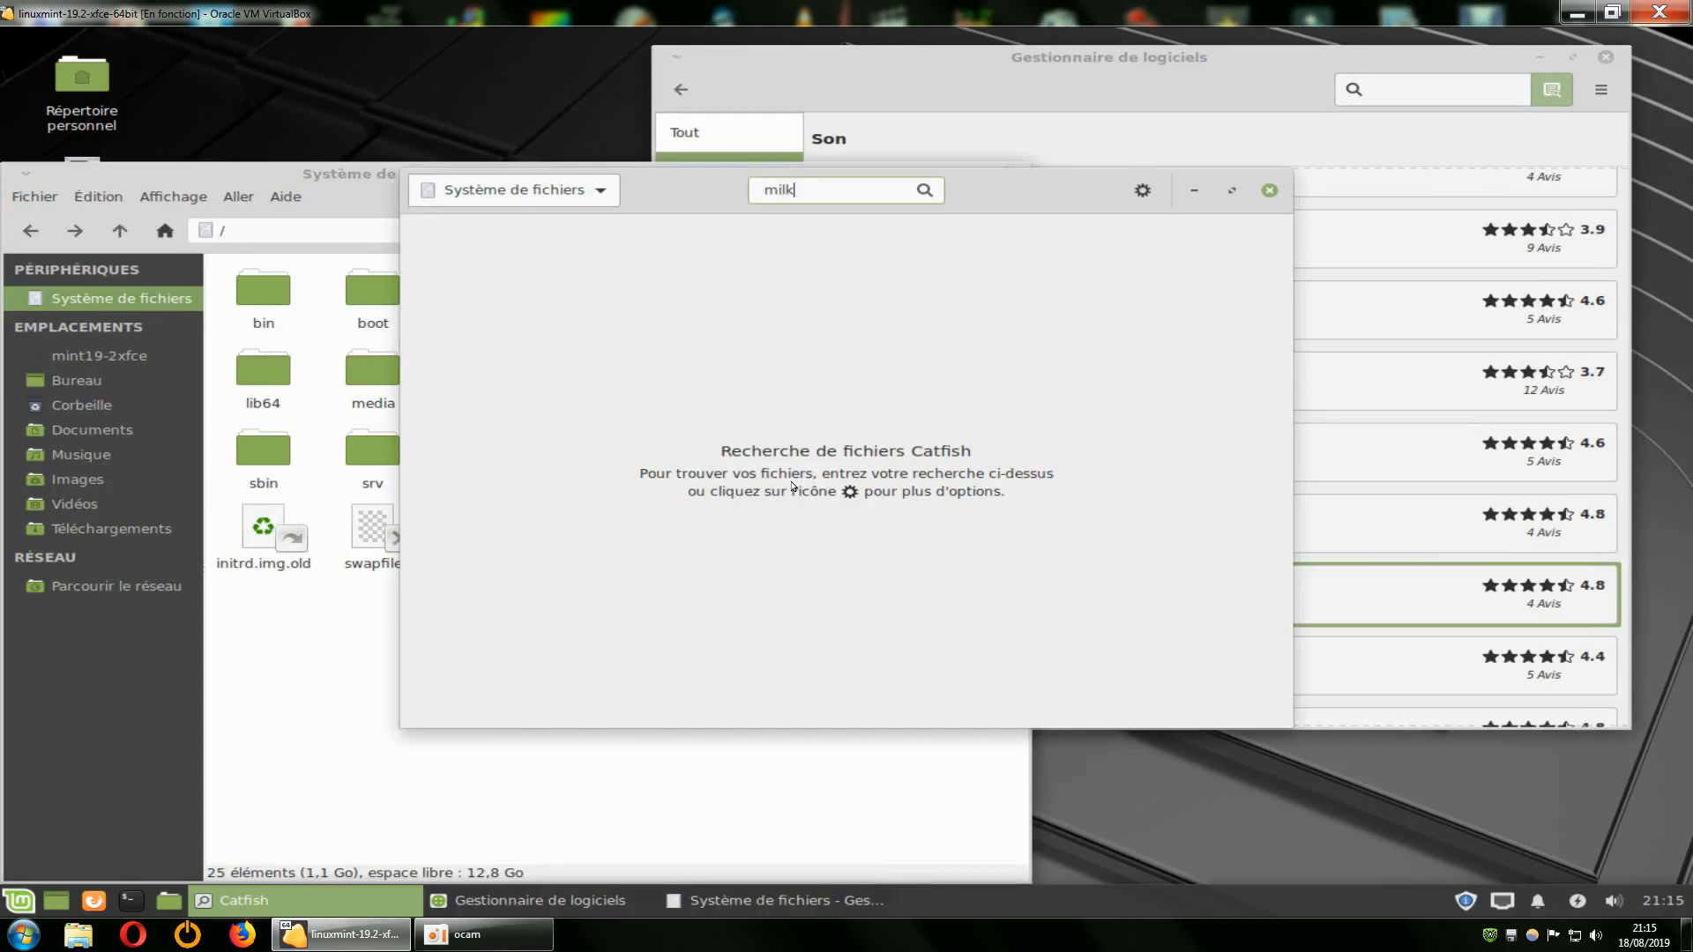
pyautogui.write('ytracker')
pyautogui.click(933, 192)
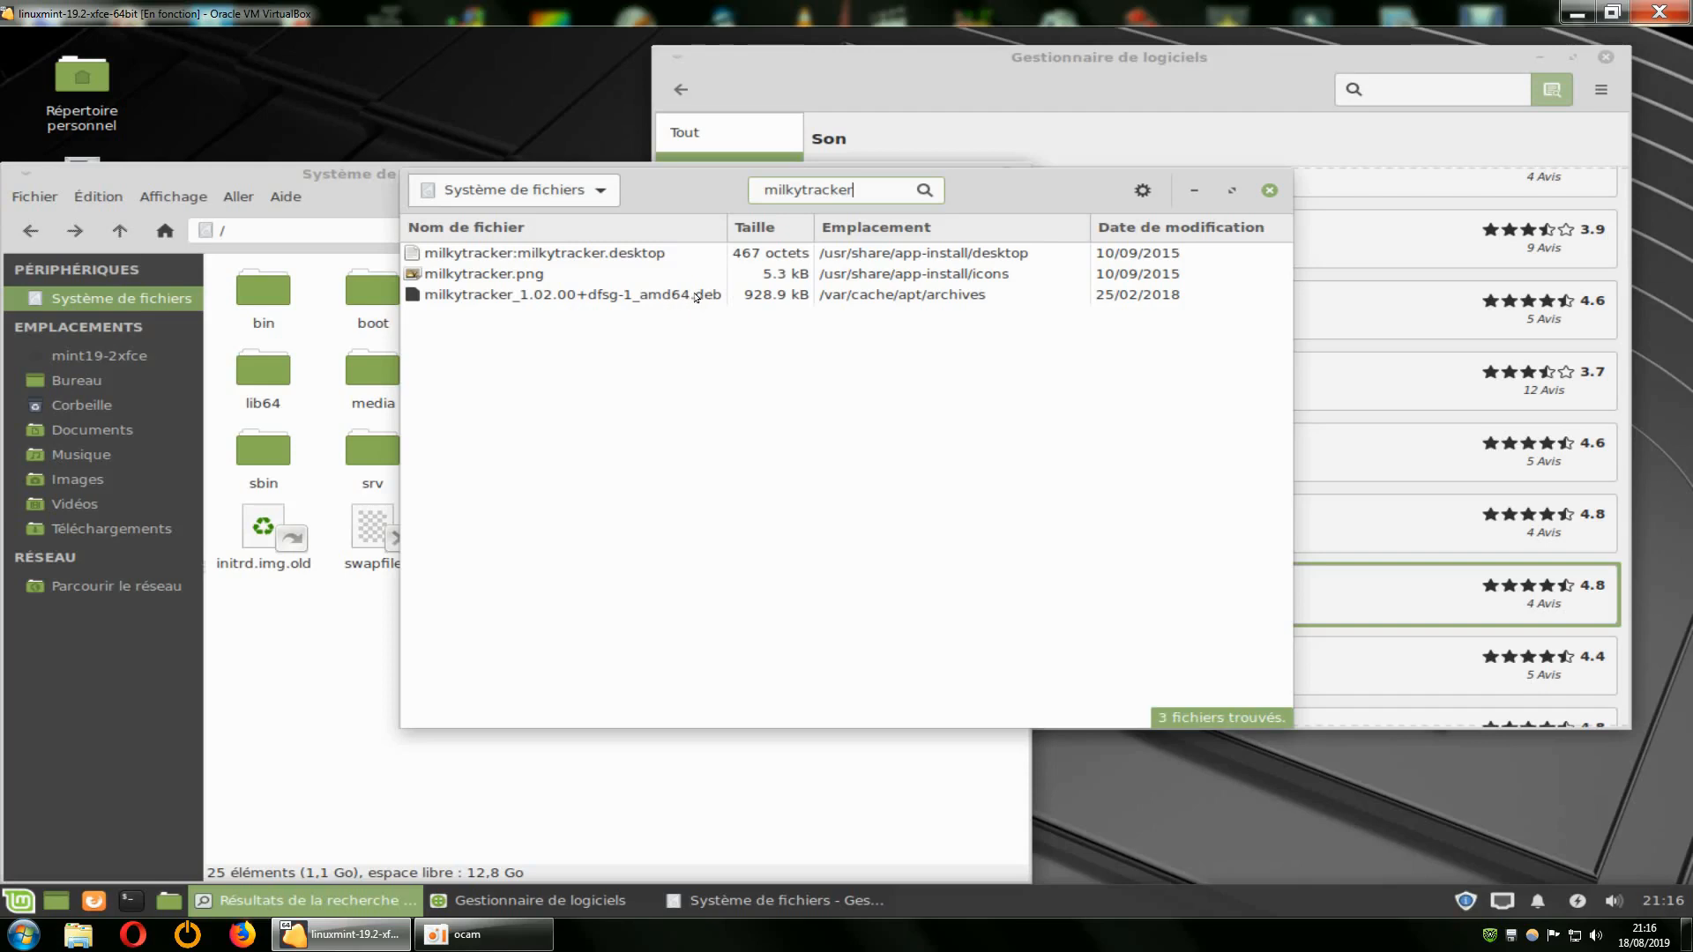
# Step: Show the milkytracker_1.02.00+dfsg-1_amd64.deb result in its containing folder and locate the package among the archives
pyautogui.rightClick(707, 301)
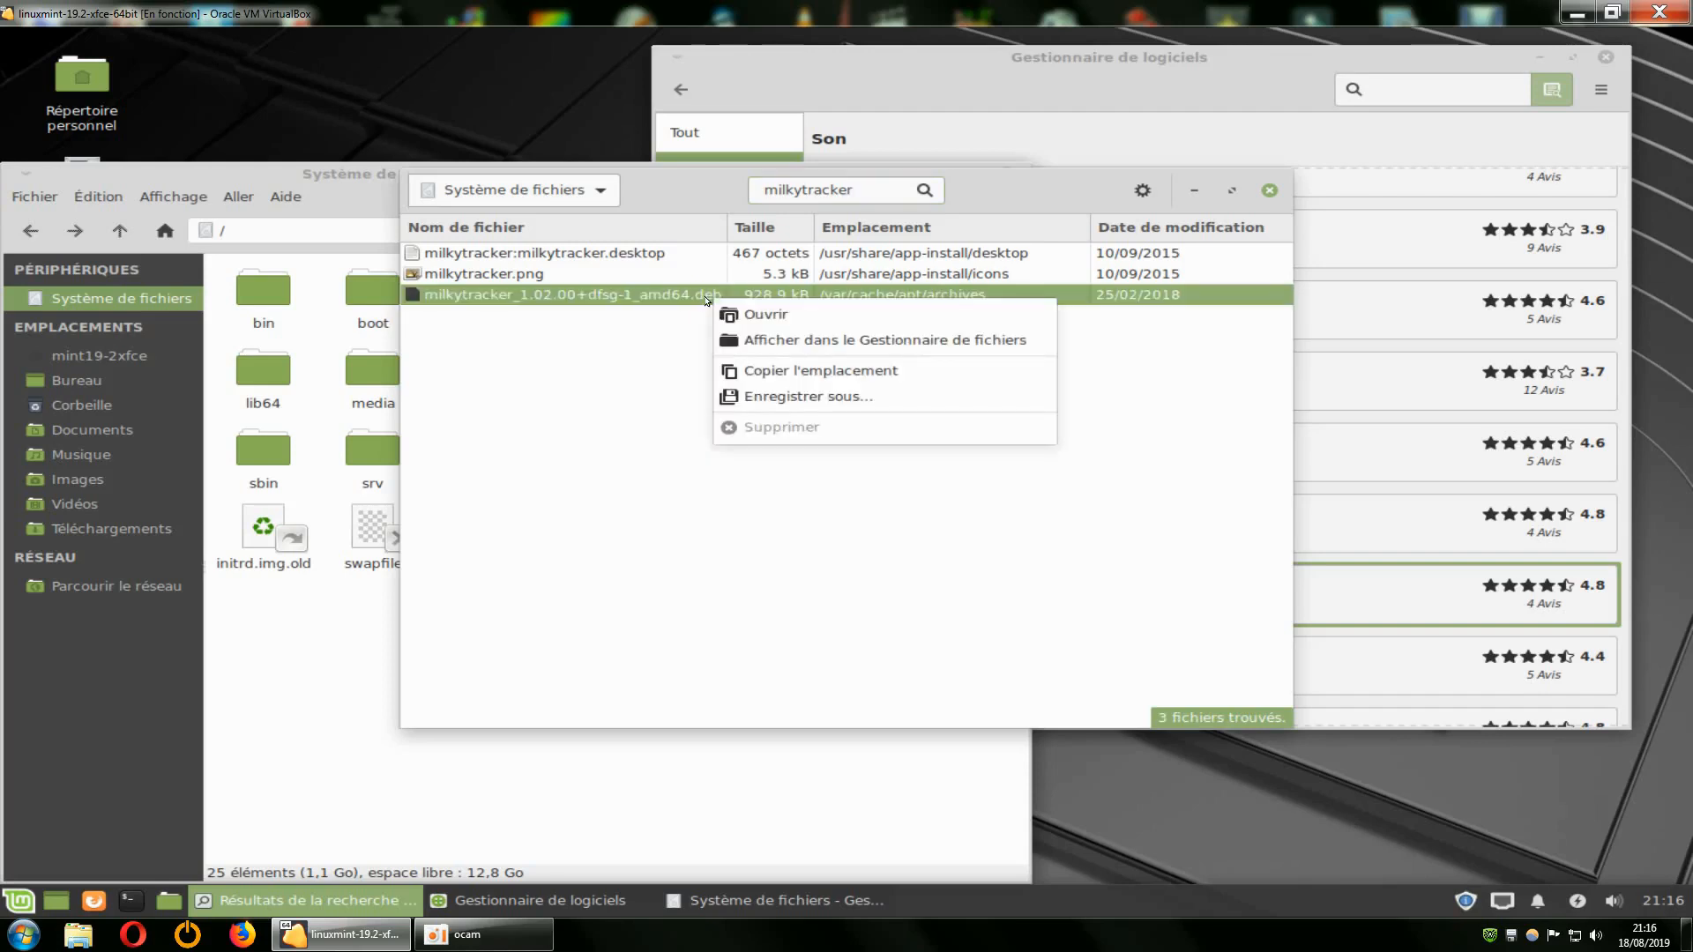
pyautogui.click(785, 340)
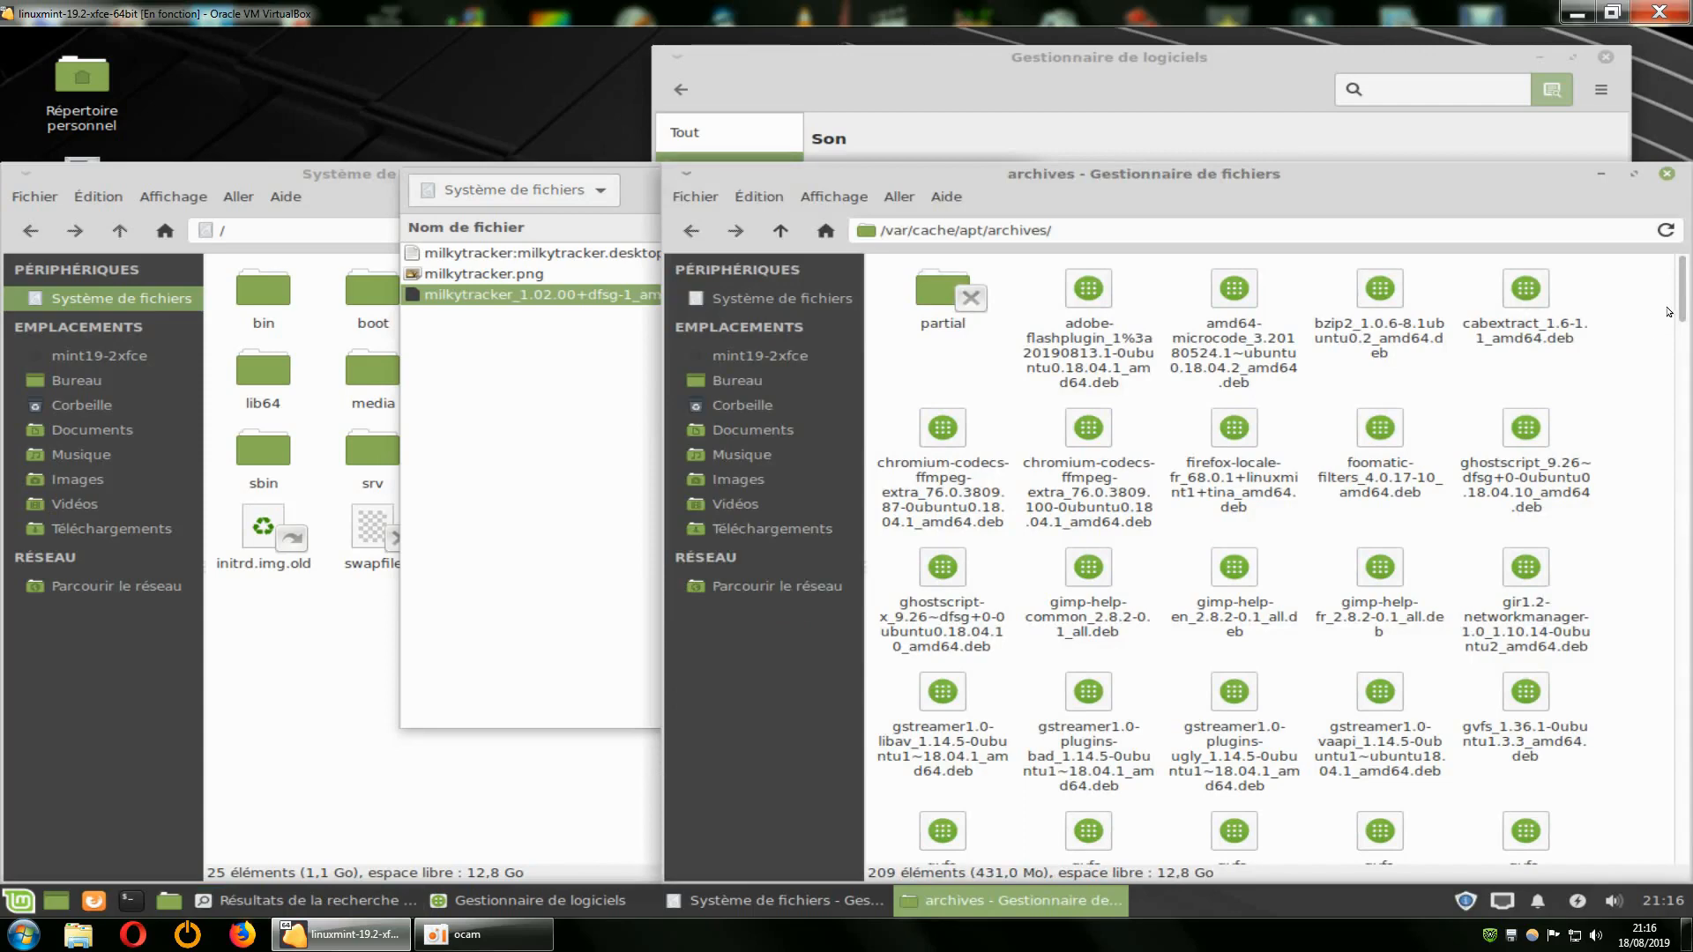
pyautogui.moveTo(1682, 313); pyautogui.dragTo(1627, 605)
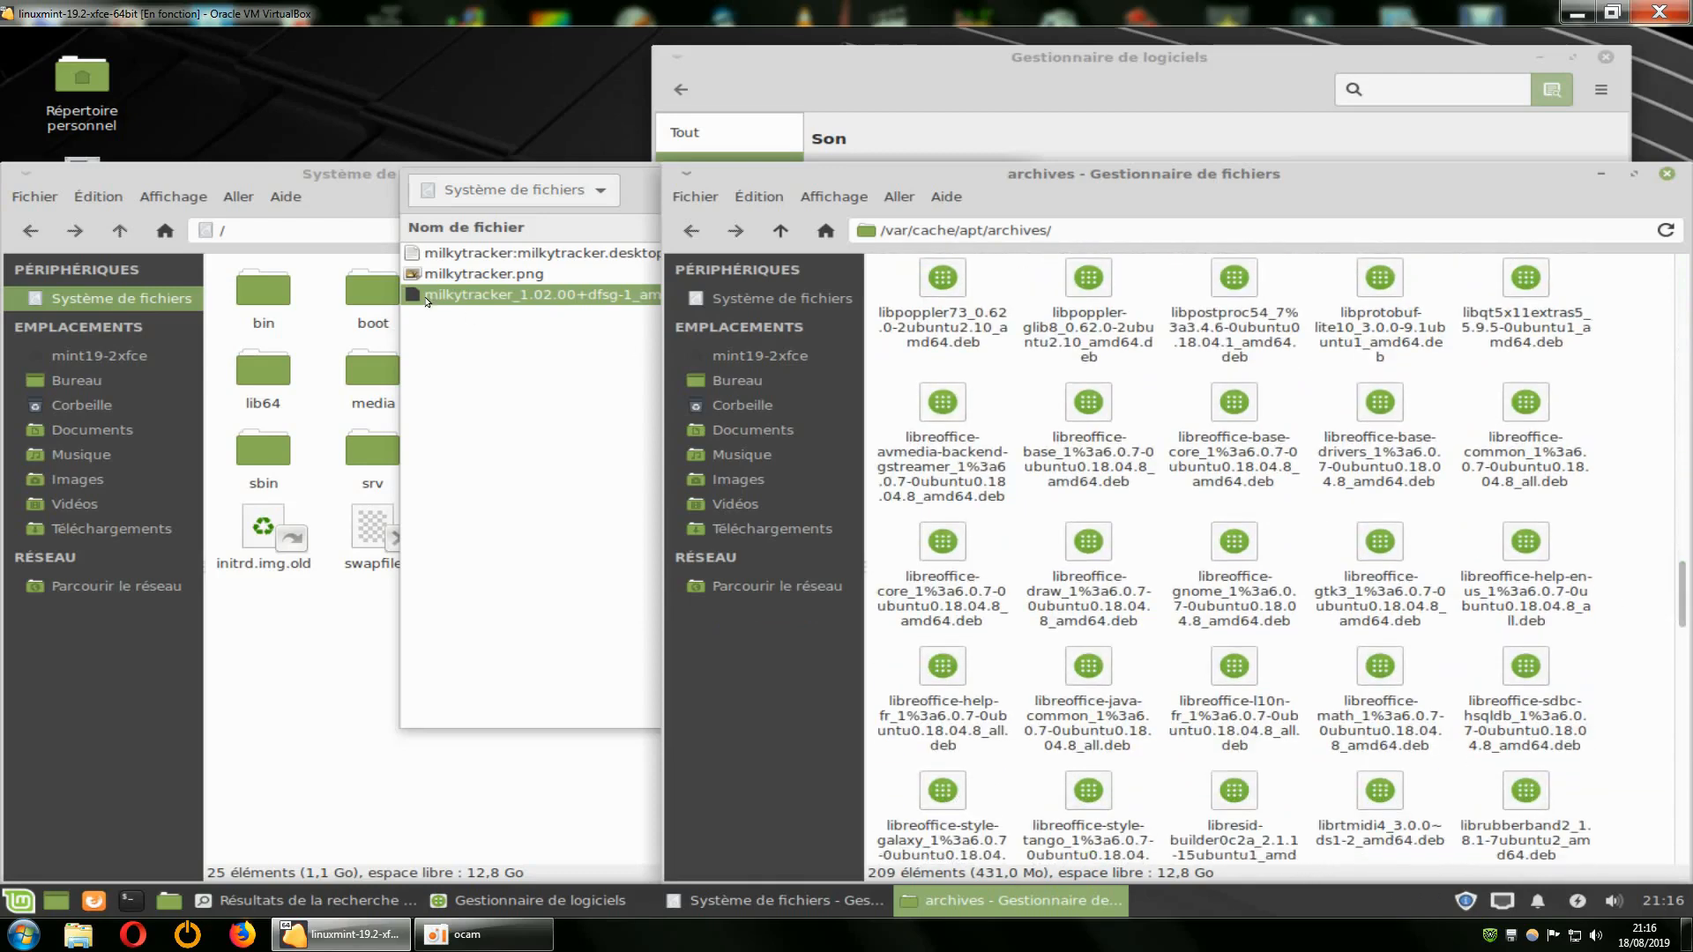
pyautogui.scroll(-10, 1621, 535)
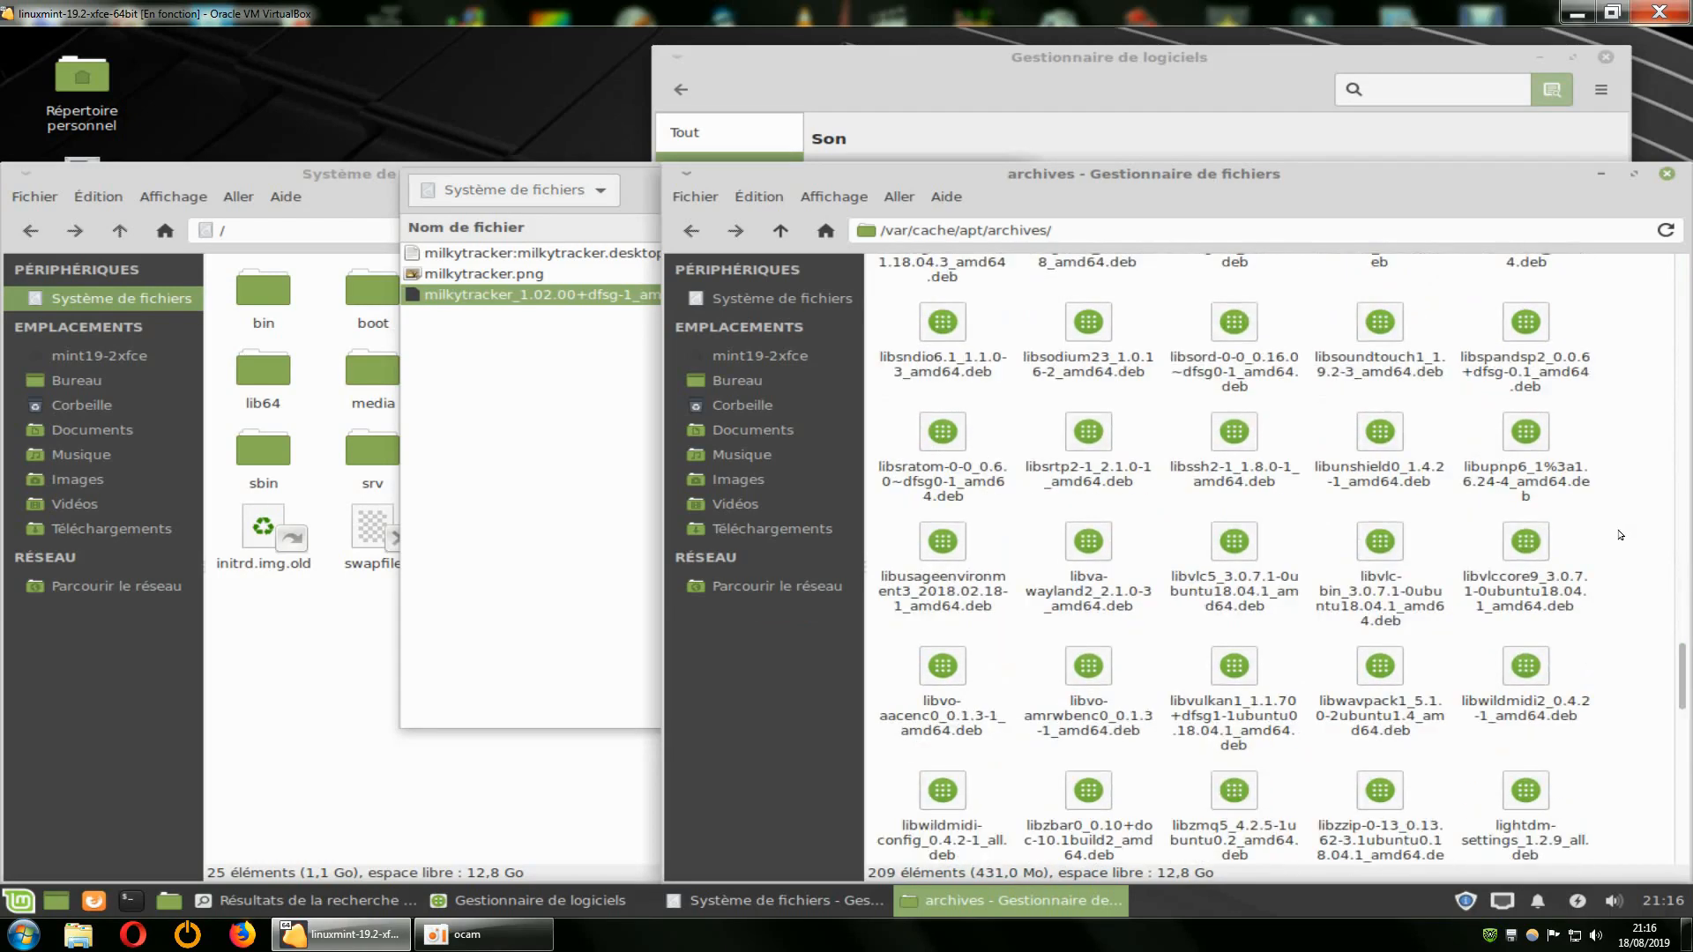
pyautogui.scroll(-10, 1621, 536)
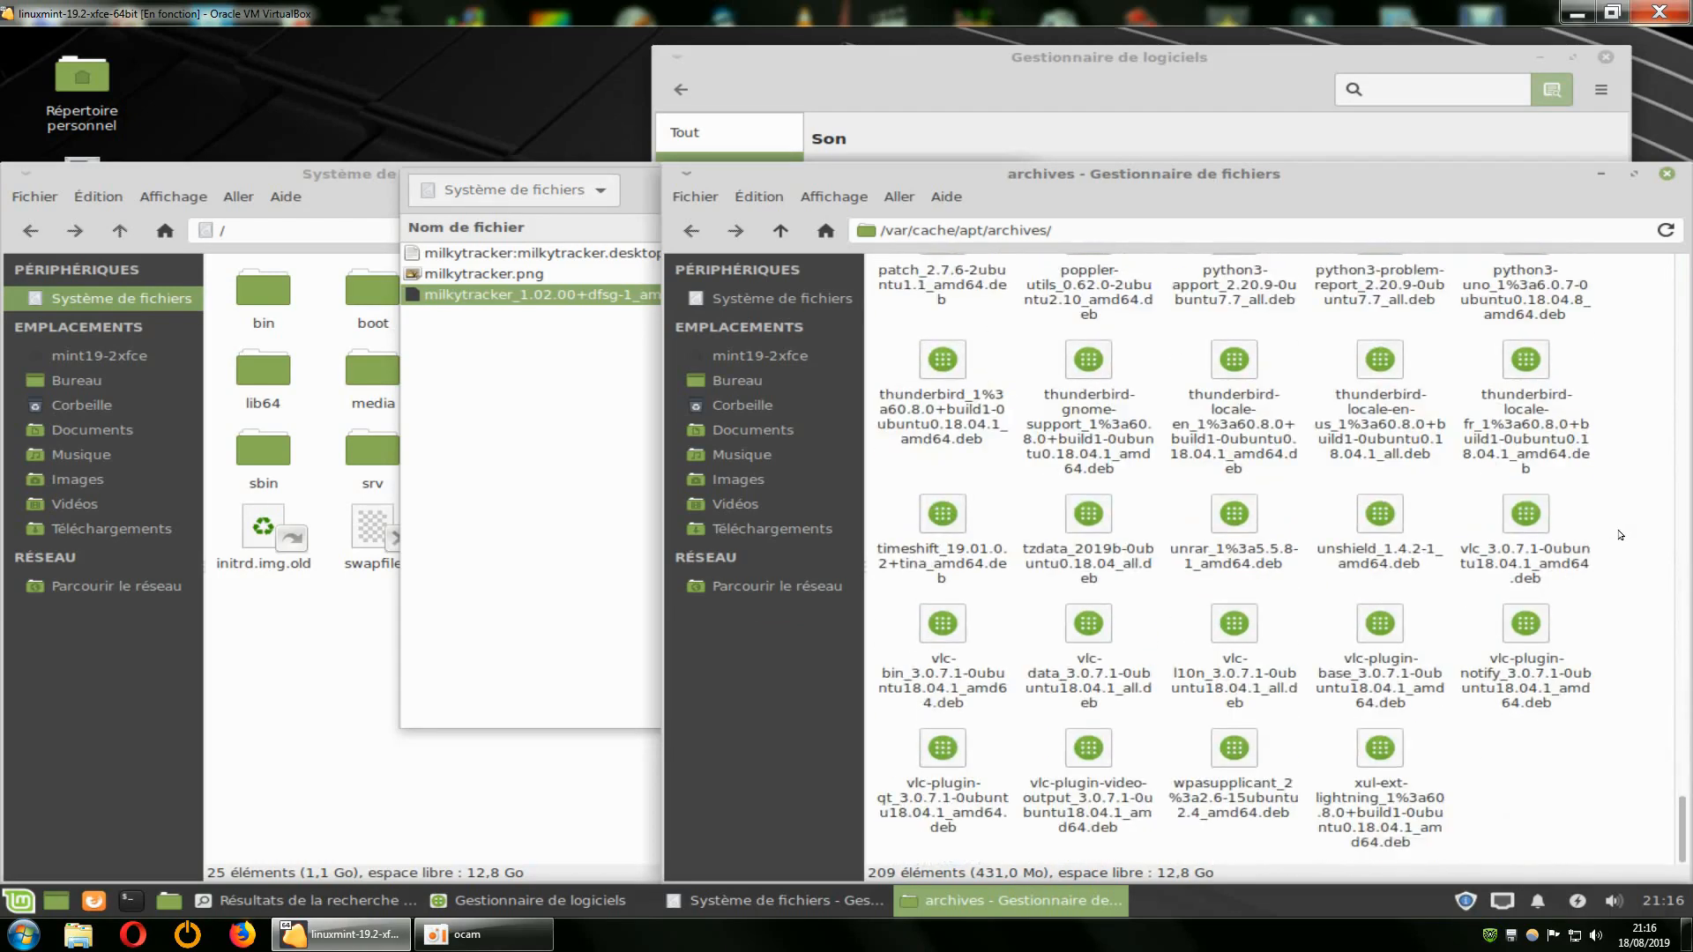
pyautogui.scroll(10, 1621, 535)
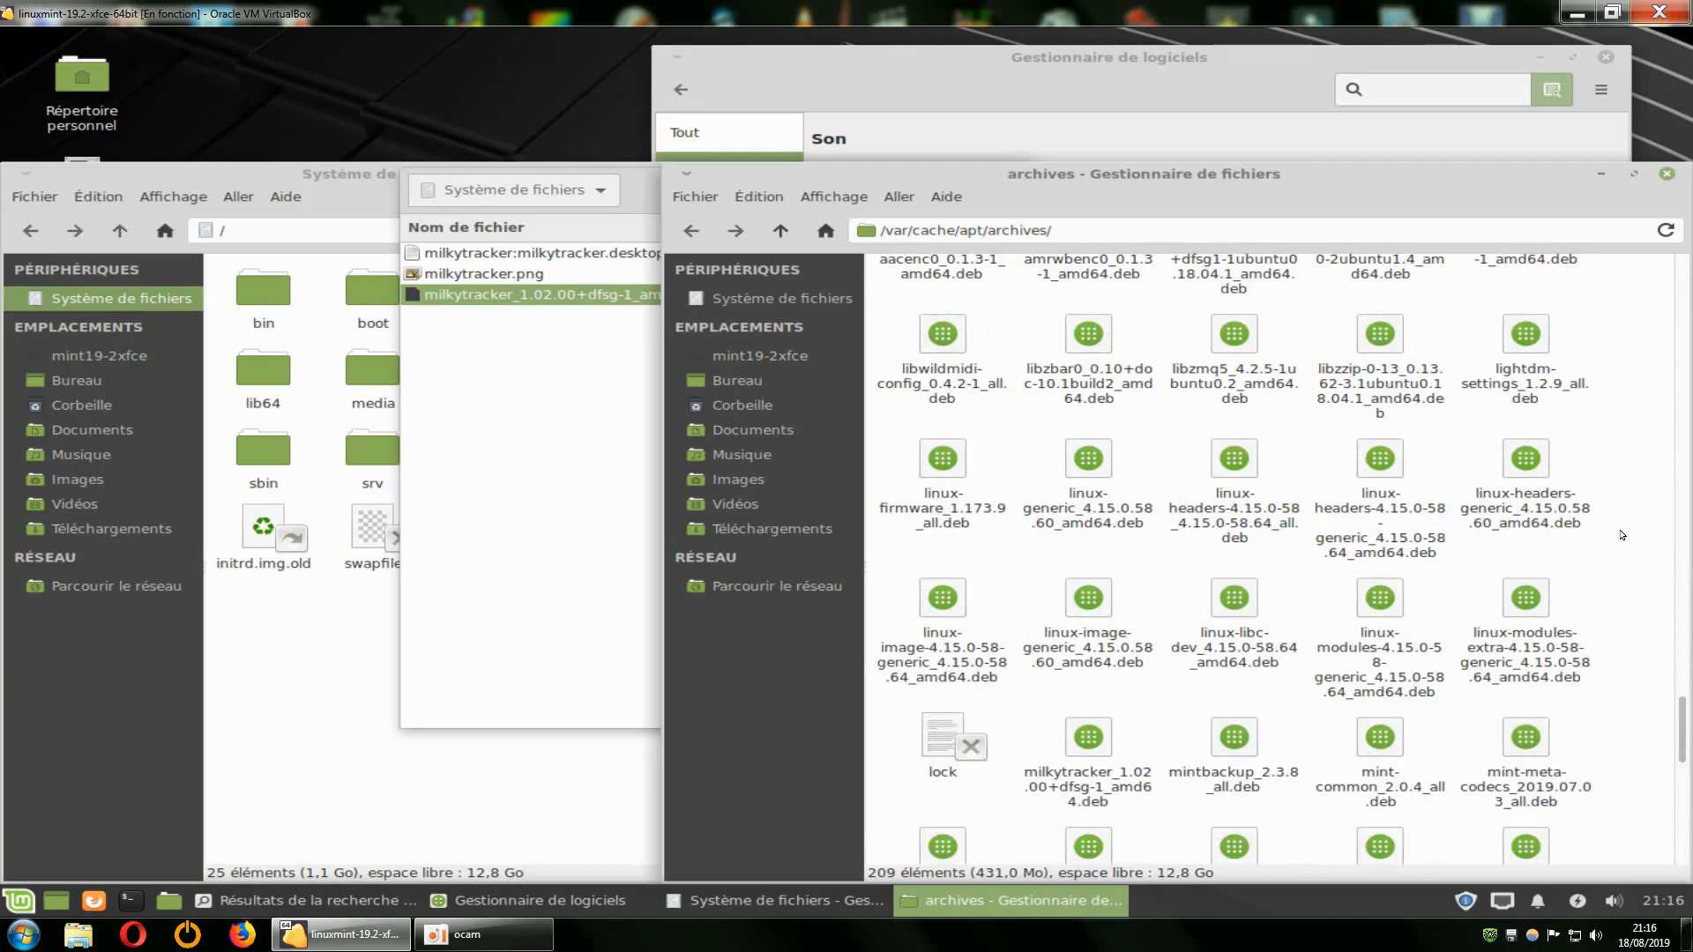
pyautogui.scroll(-5, 1621, 535)
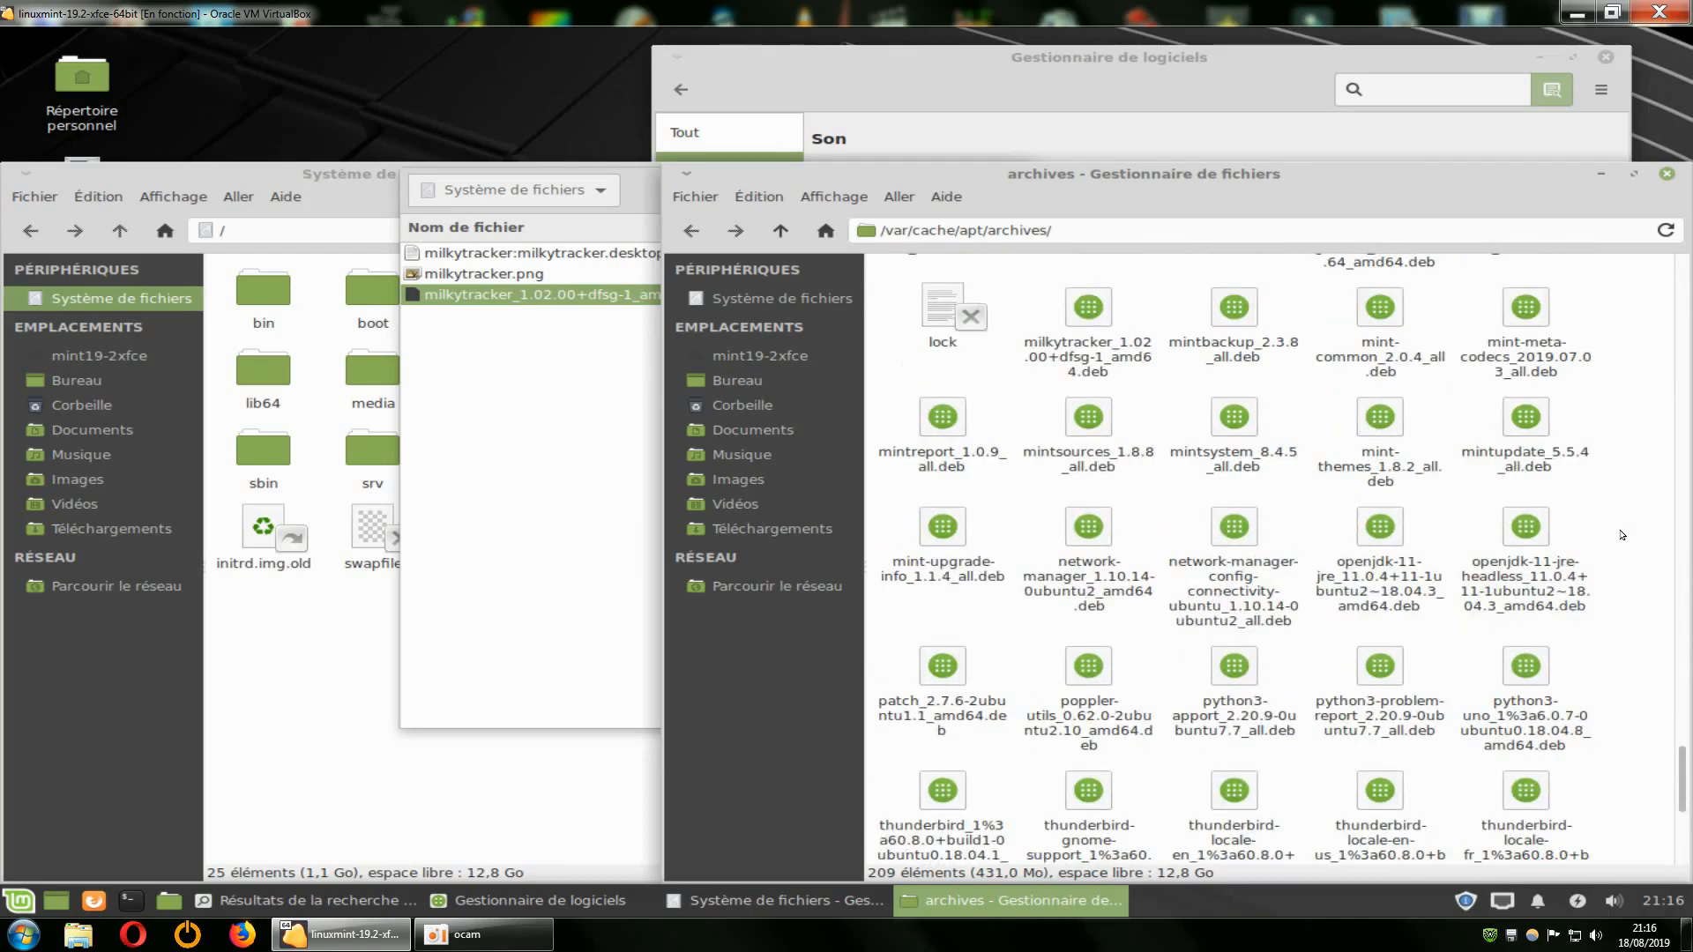
pyautogui.scroll(1, 1620, 535)
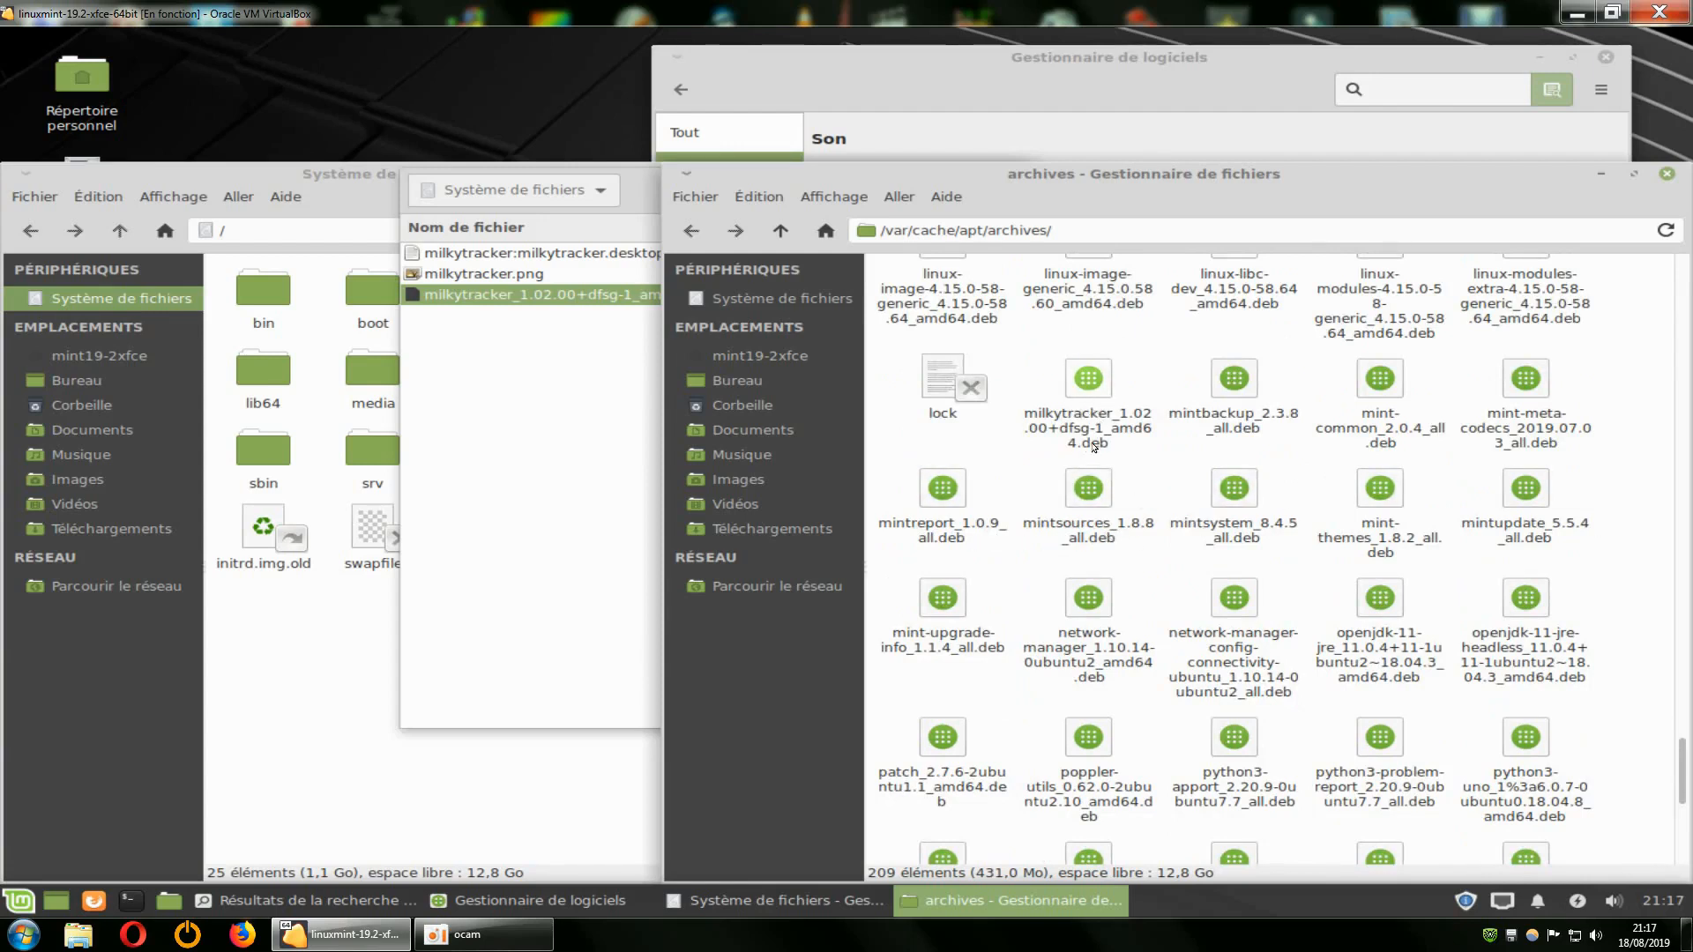
pyautogui.click(1094, 386)
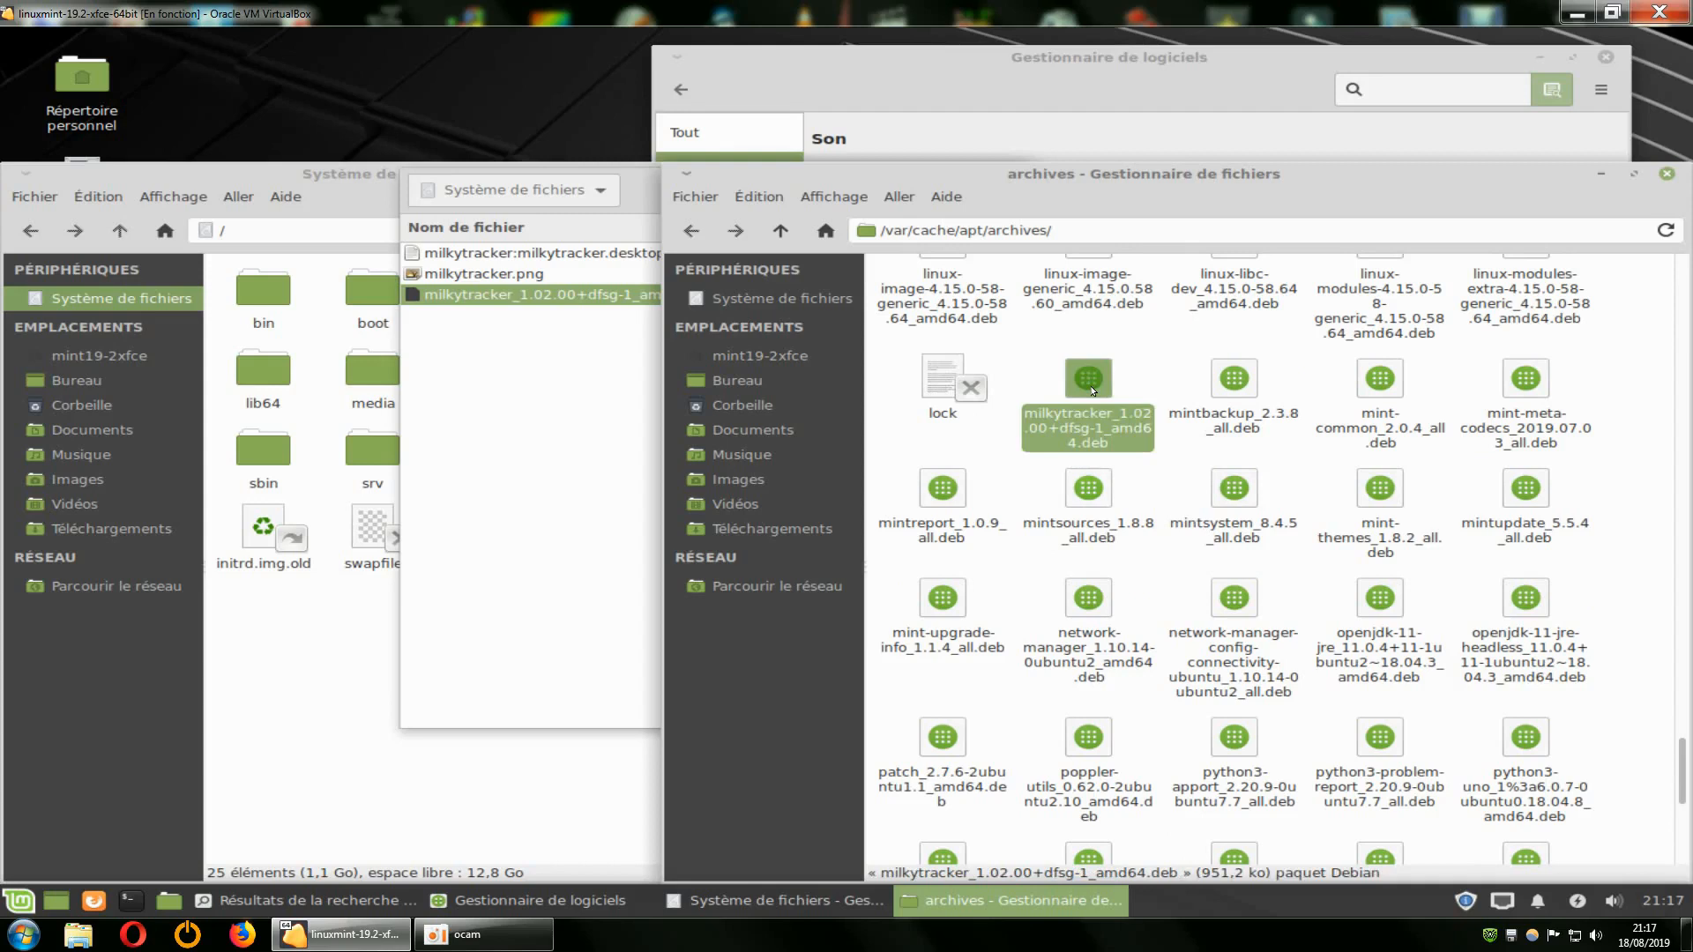
# Step: Open the /var/cache/apt/archives folder as root, authenticating with the account password, and enlarge the root window
pyautogui.rightClick(1004, 466)
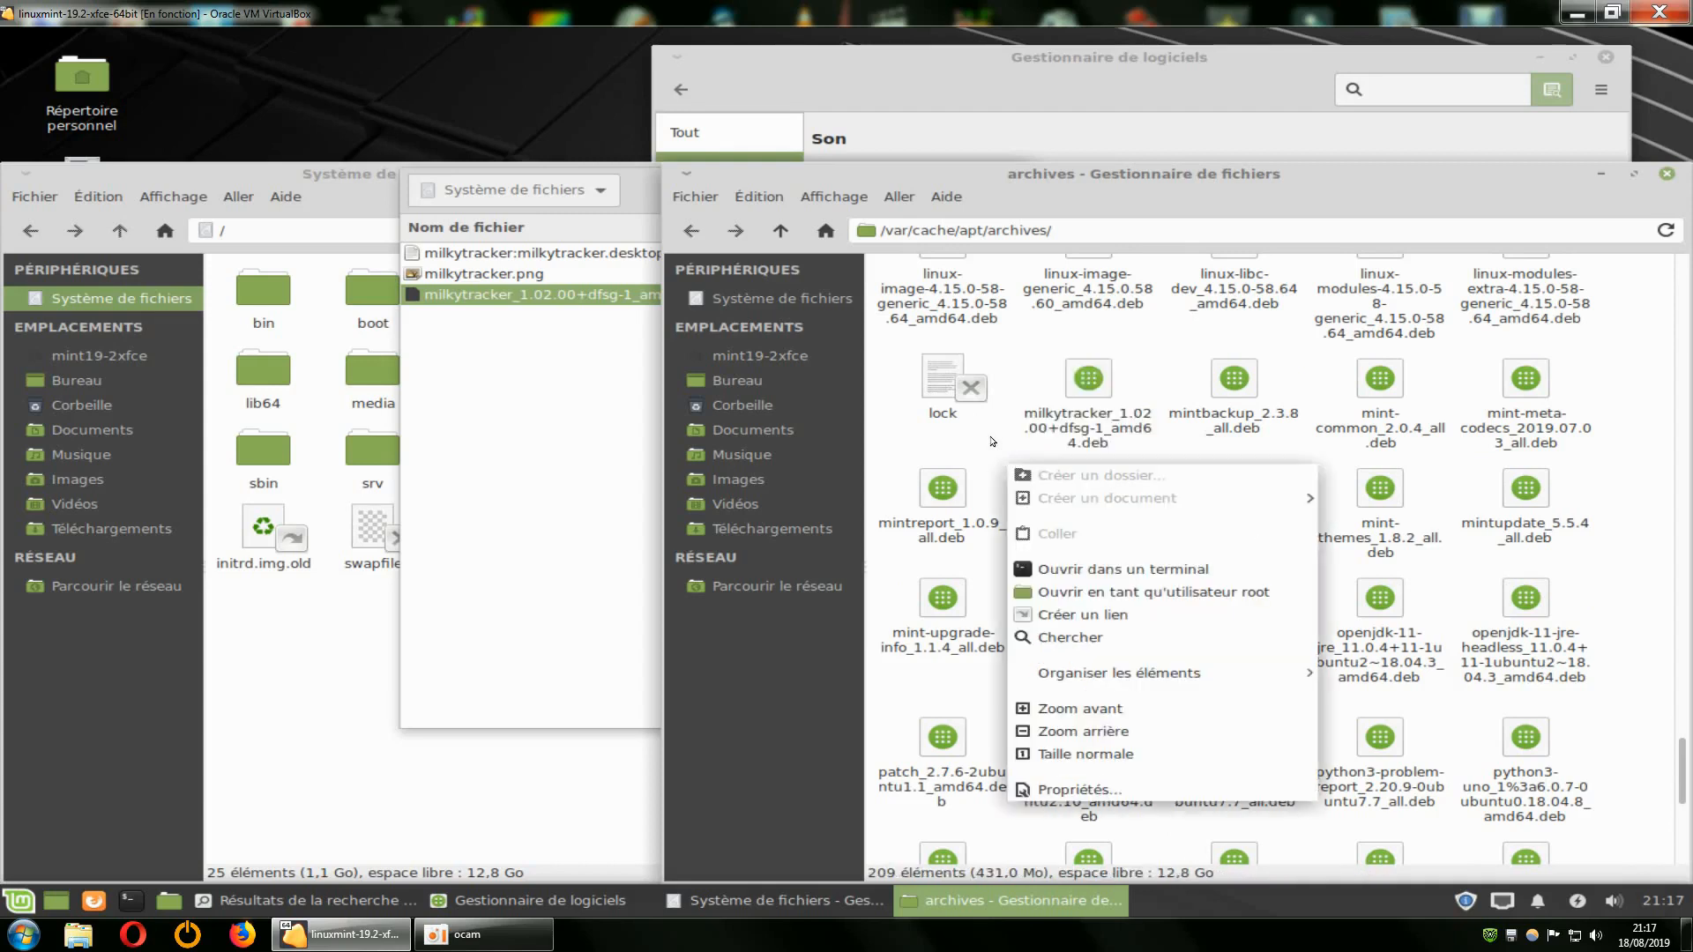
pyautogui.click(992, 441)
pyautogui.rightClick(1004, 445)
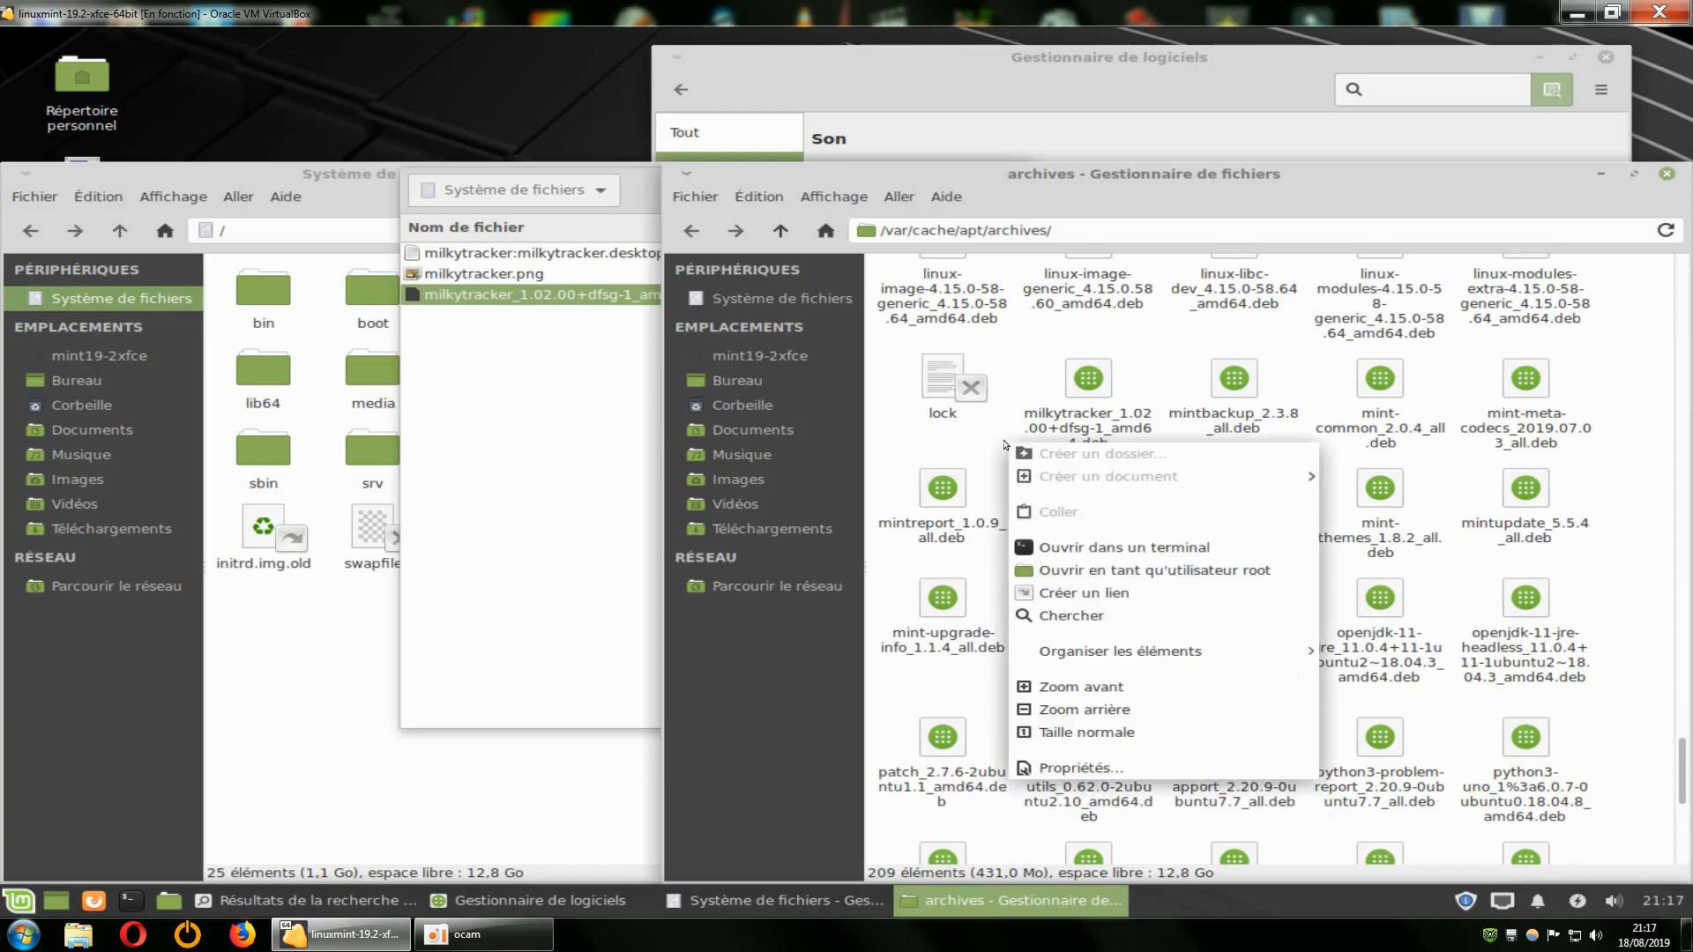
pyautogui.click(1142, 570)
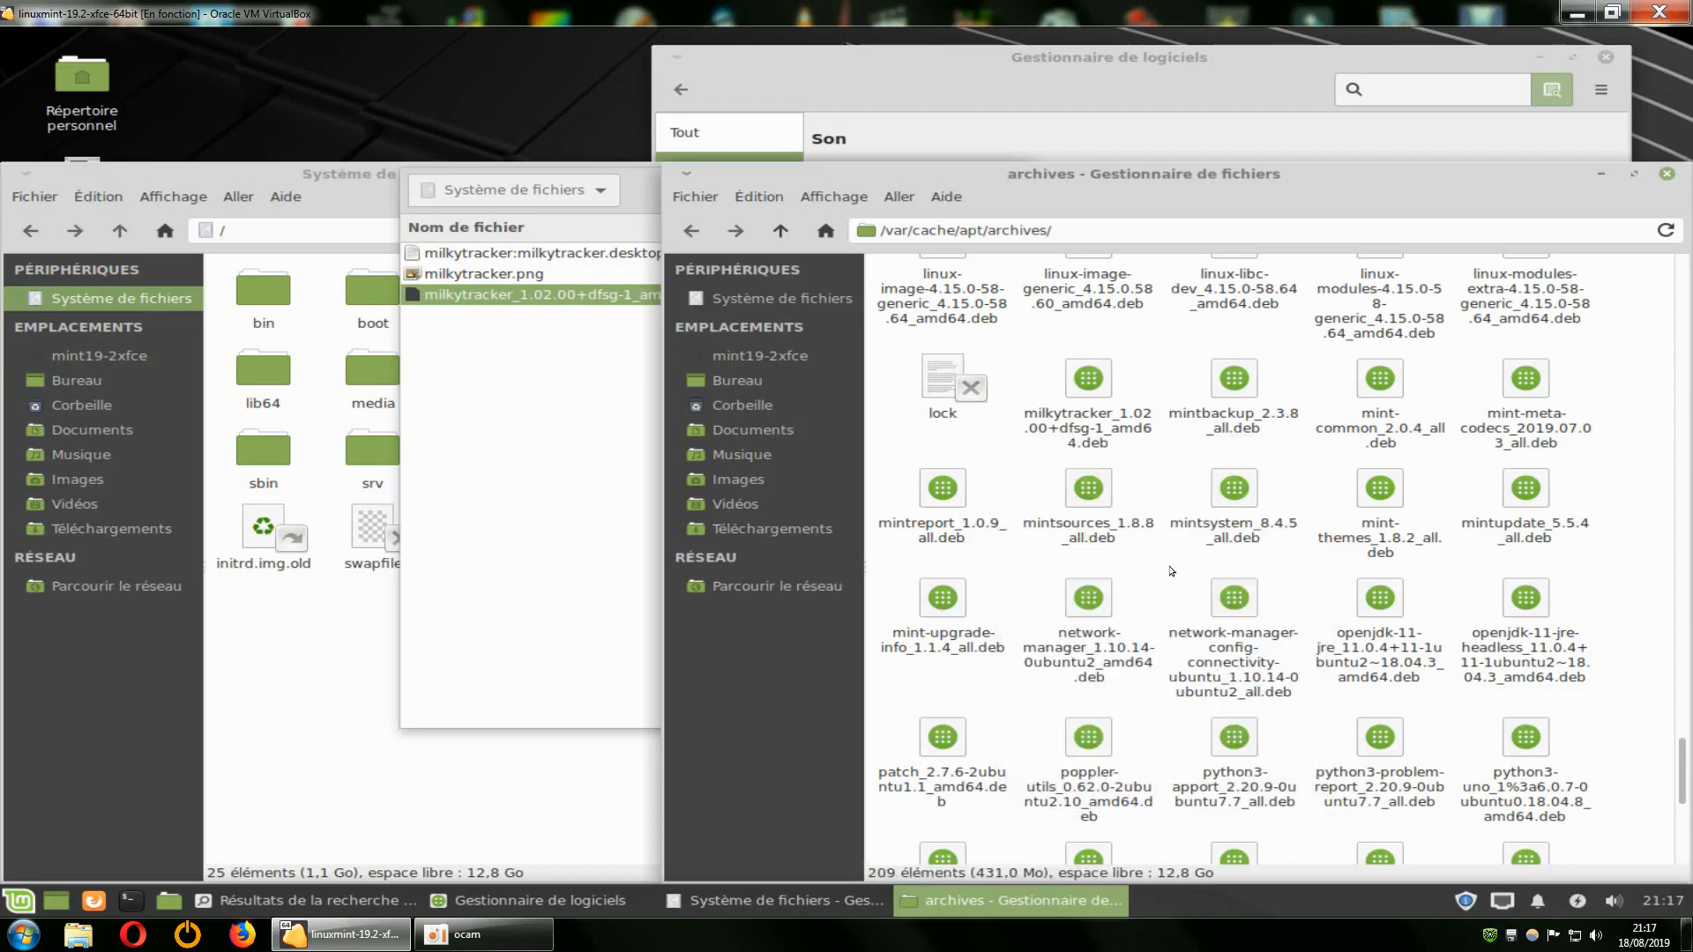
pyautogui.write('•')
pyautogui.press('Return')
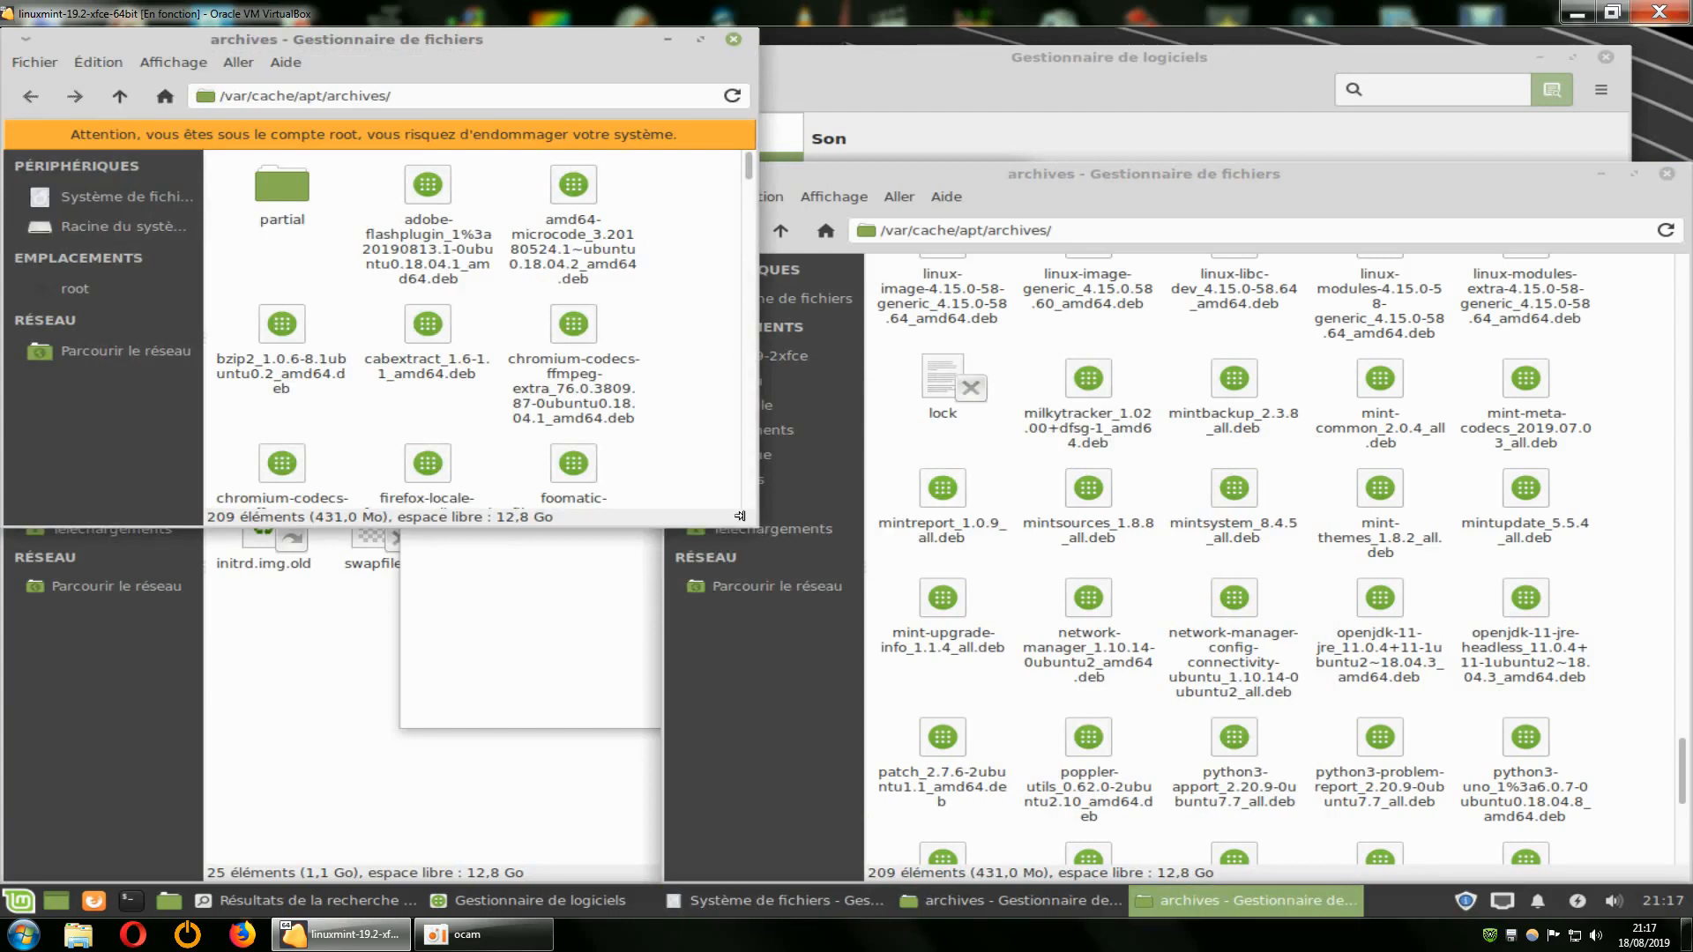
pyautogui.moveTo(740, 510); pyautogui.dragTo(1009, 771)
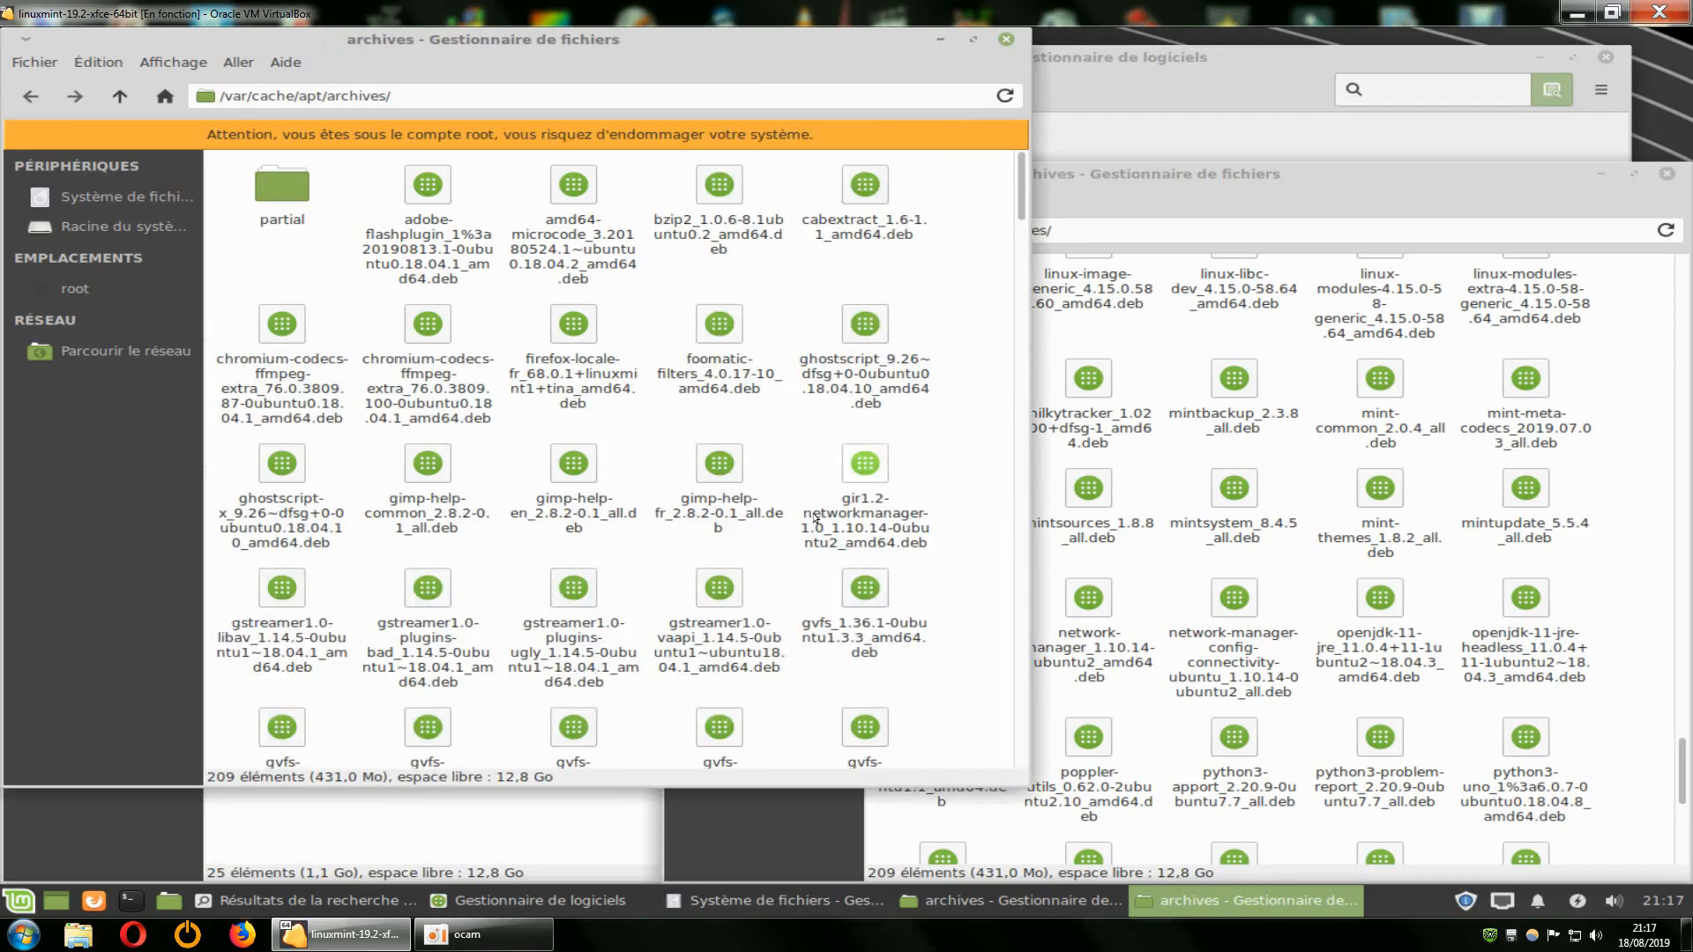
# Step: Permanently delete milkytracker_1.02.00+dfsg-1_amd64.deb from the apt archives as root, then close both archives windows
pyautogui.scroll(-20, 985, 465)
pyautogui.scroll(-15, 985, 465)
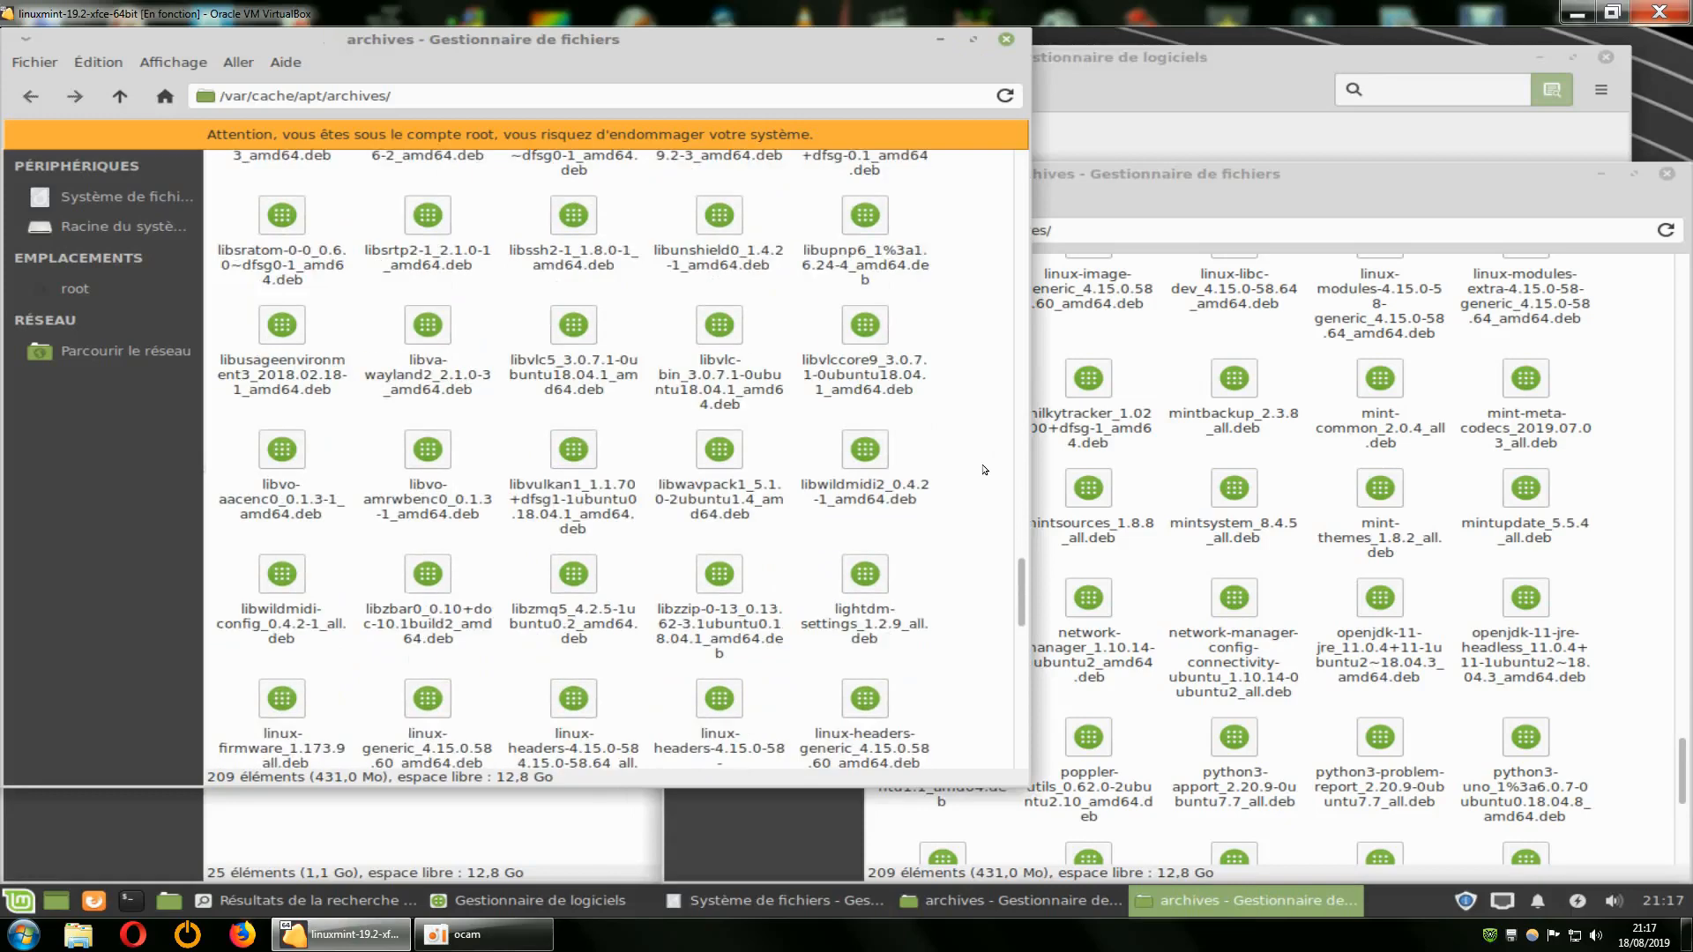
pyautogui.scroll(-5, 985, 469)
pyautogui.scroll(-3, 985, 469)
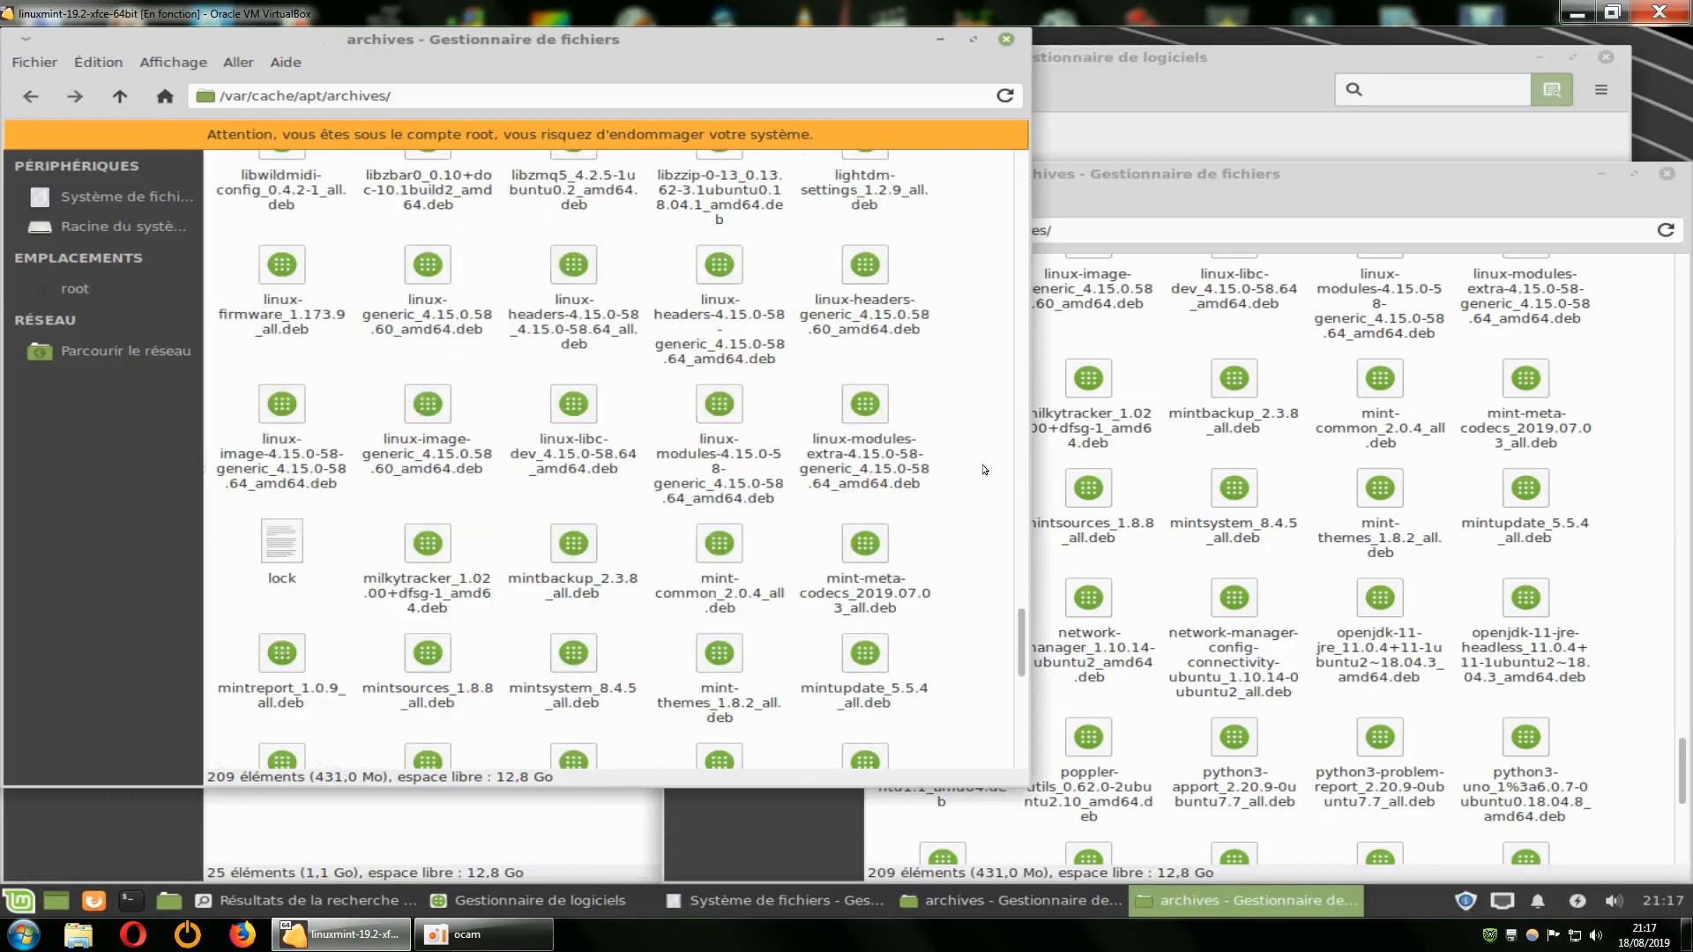
pyautogui.click(433, 562)
pyautogui.rightClick(433, 562)
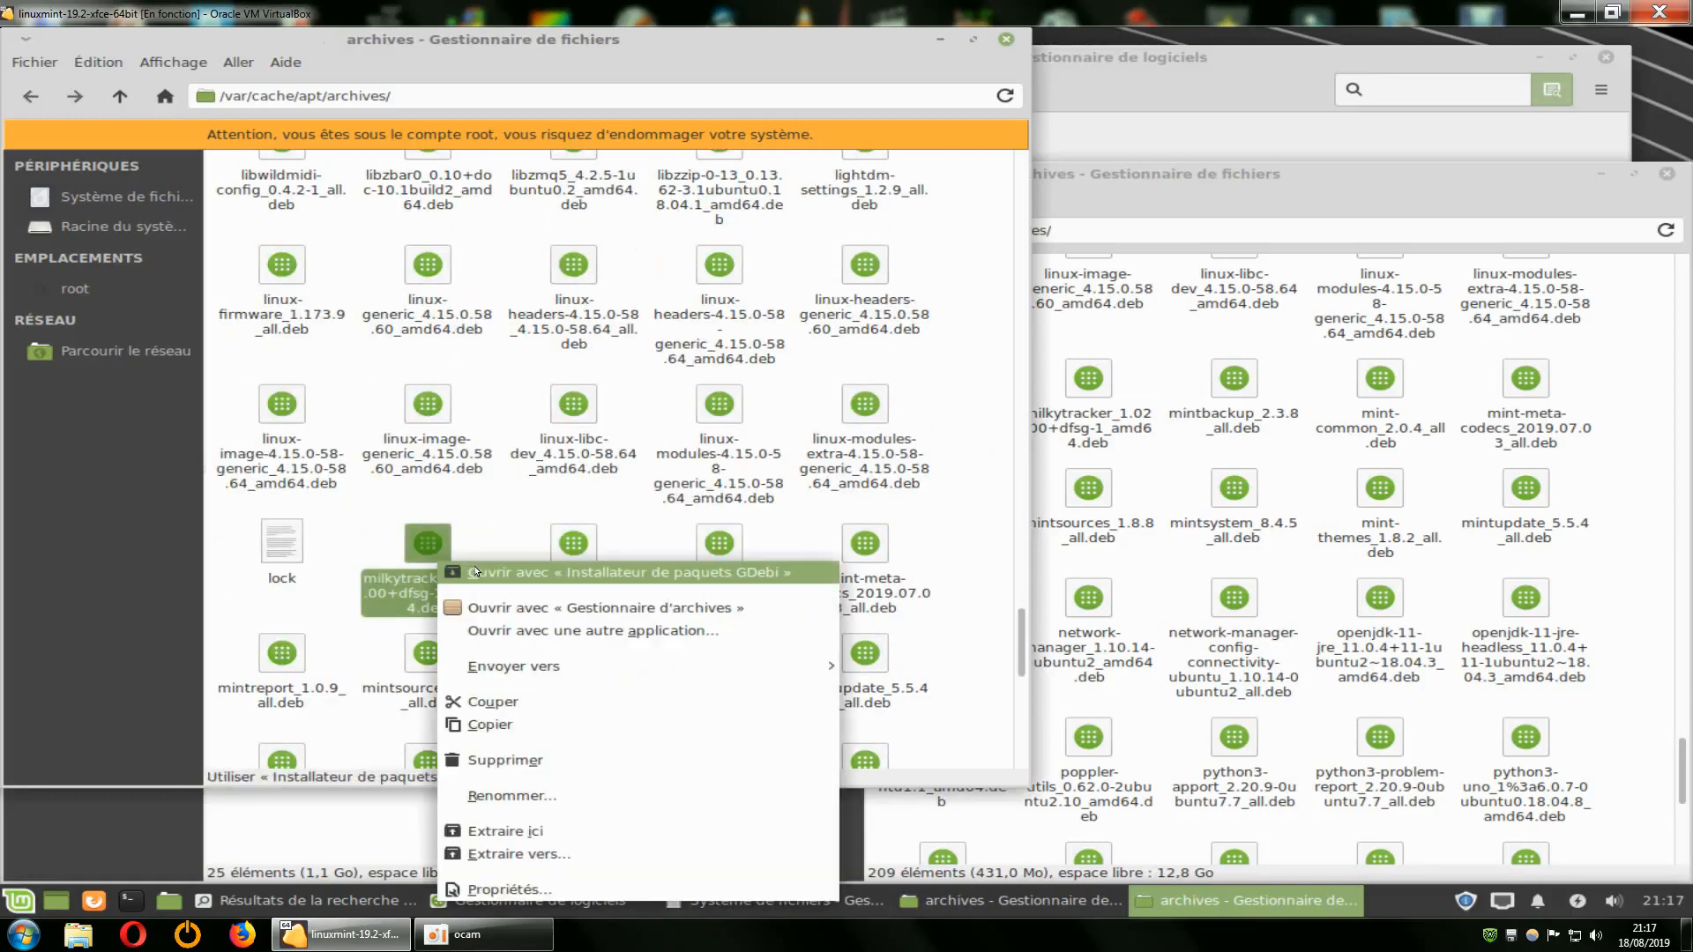
pyautogui.click(523, 761)
pyautogui.click(739, 494)
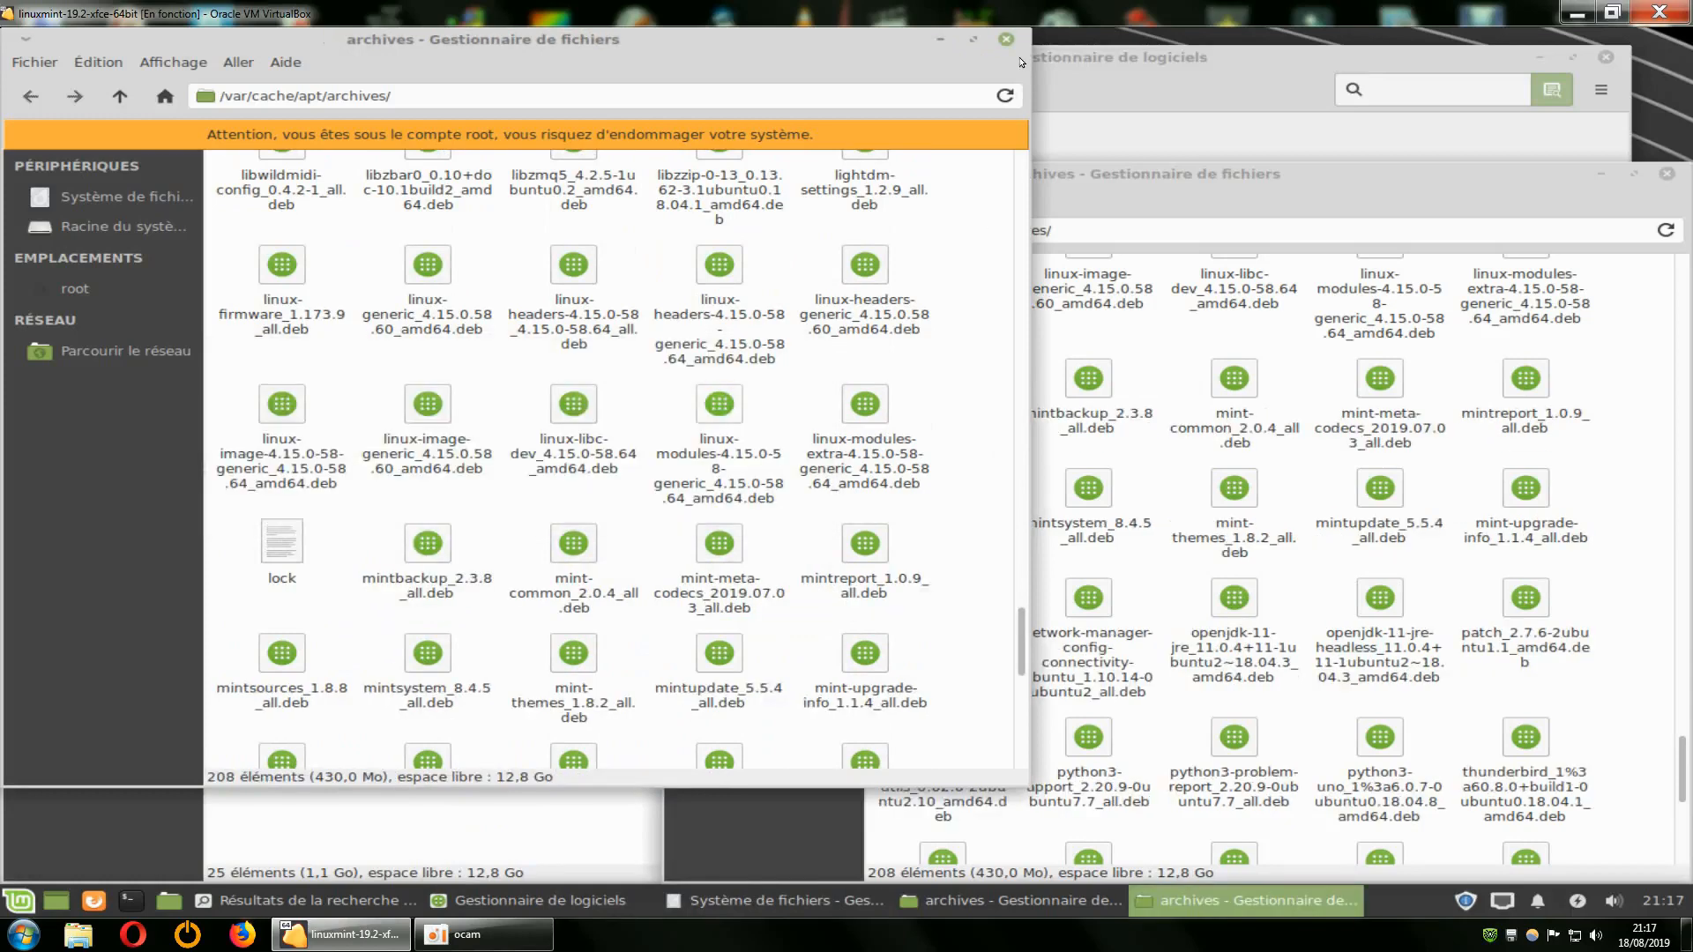
pyautogui.hotkey('ctrl', 'w')
pyautogui.click(1667, 174)
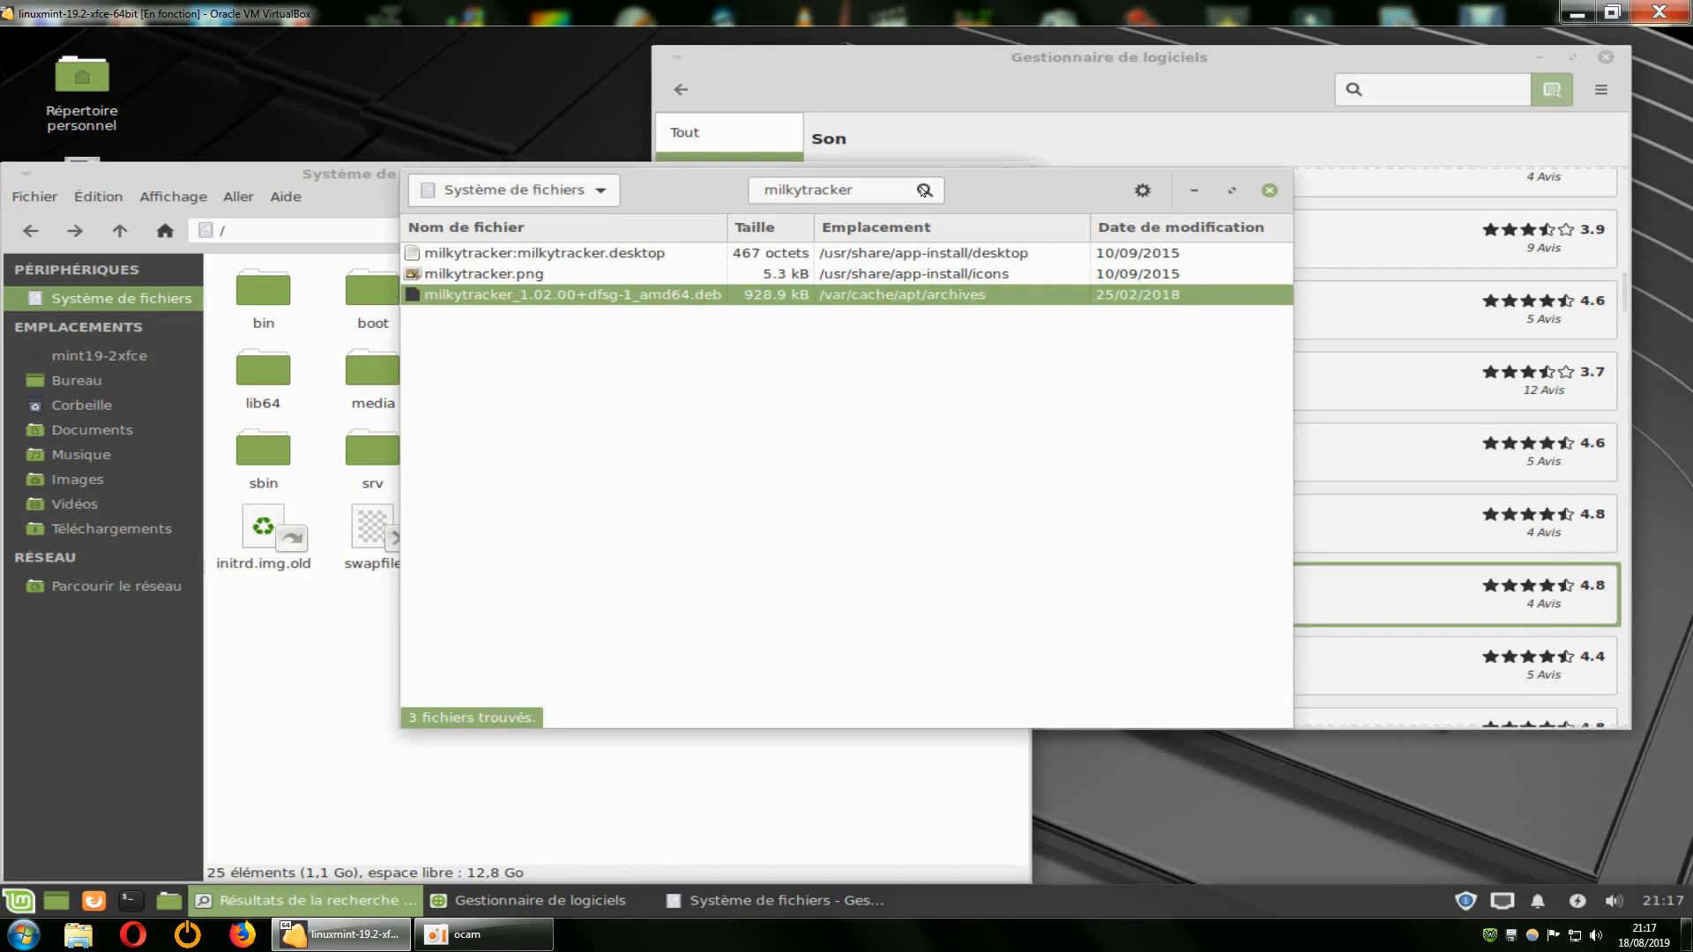
# Step: Rerun the milkytracker file search to check for leftovers, then close the search and file system windows
pyautogui.click(924, 190)
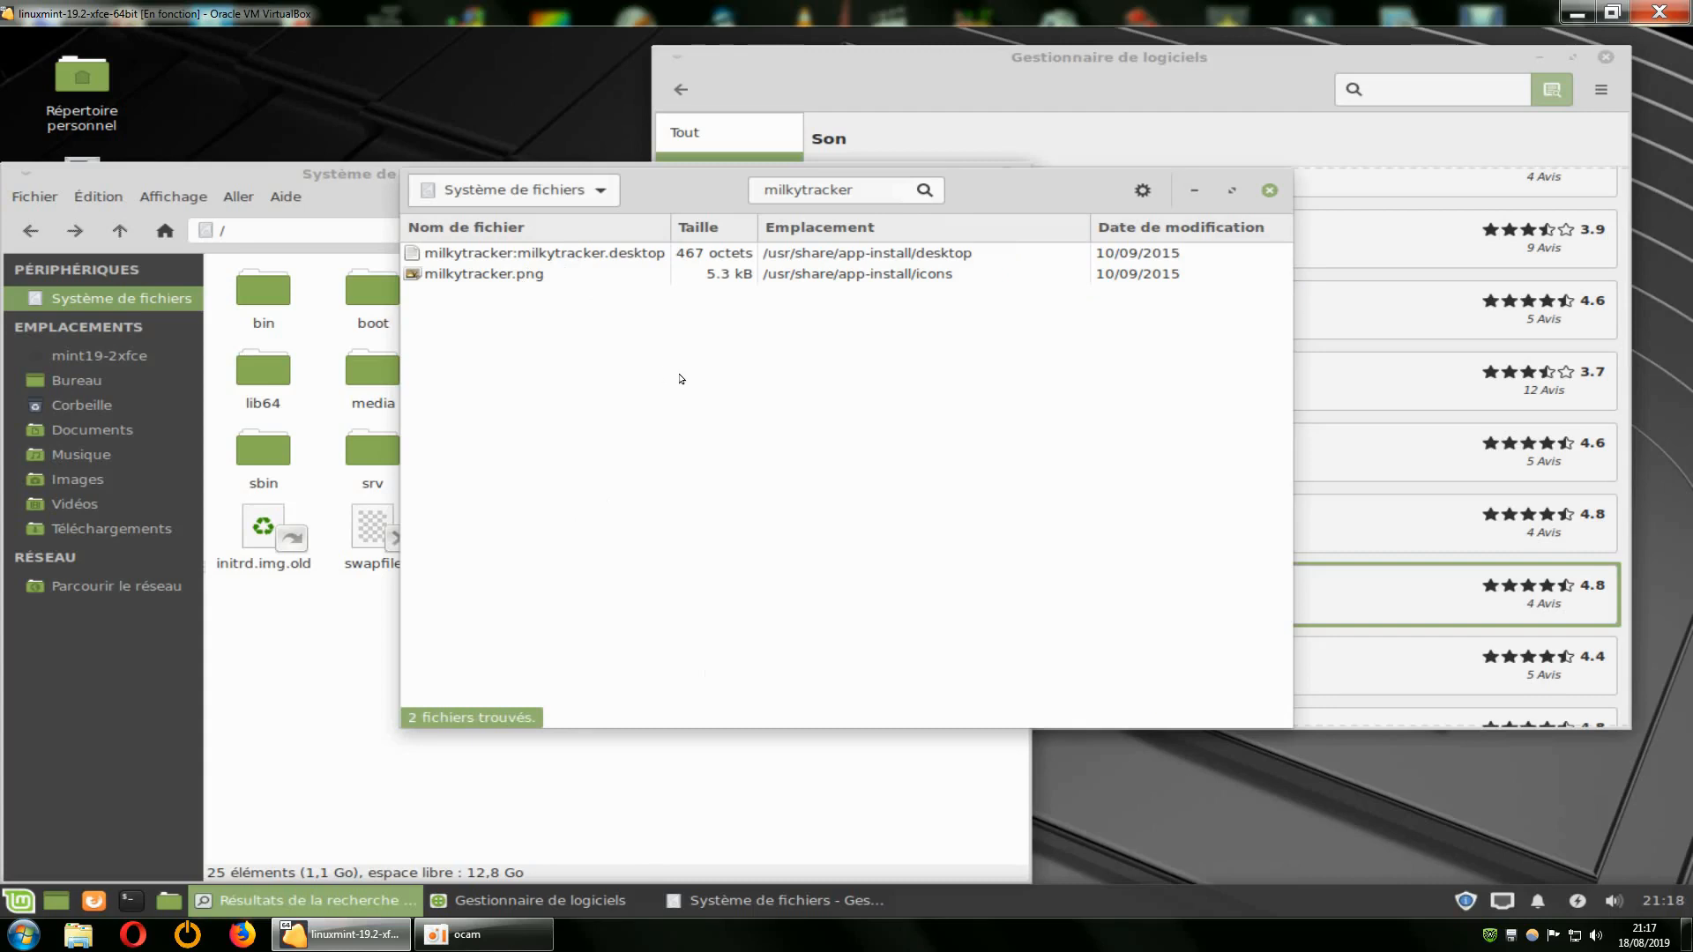
pyautogui.click(1268, 190)
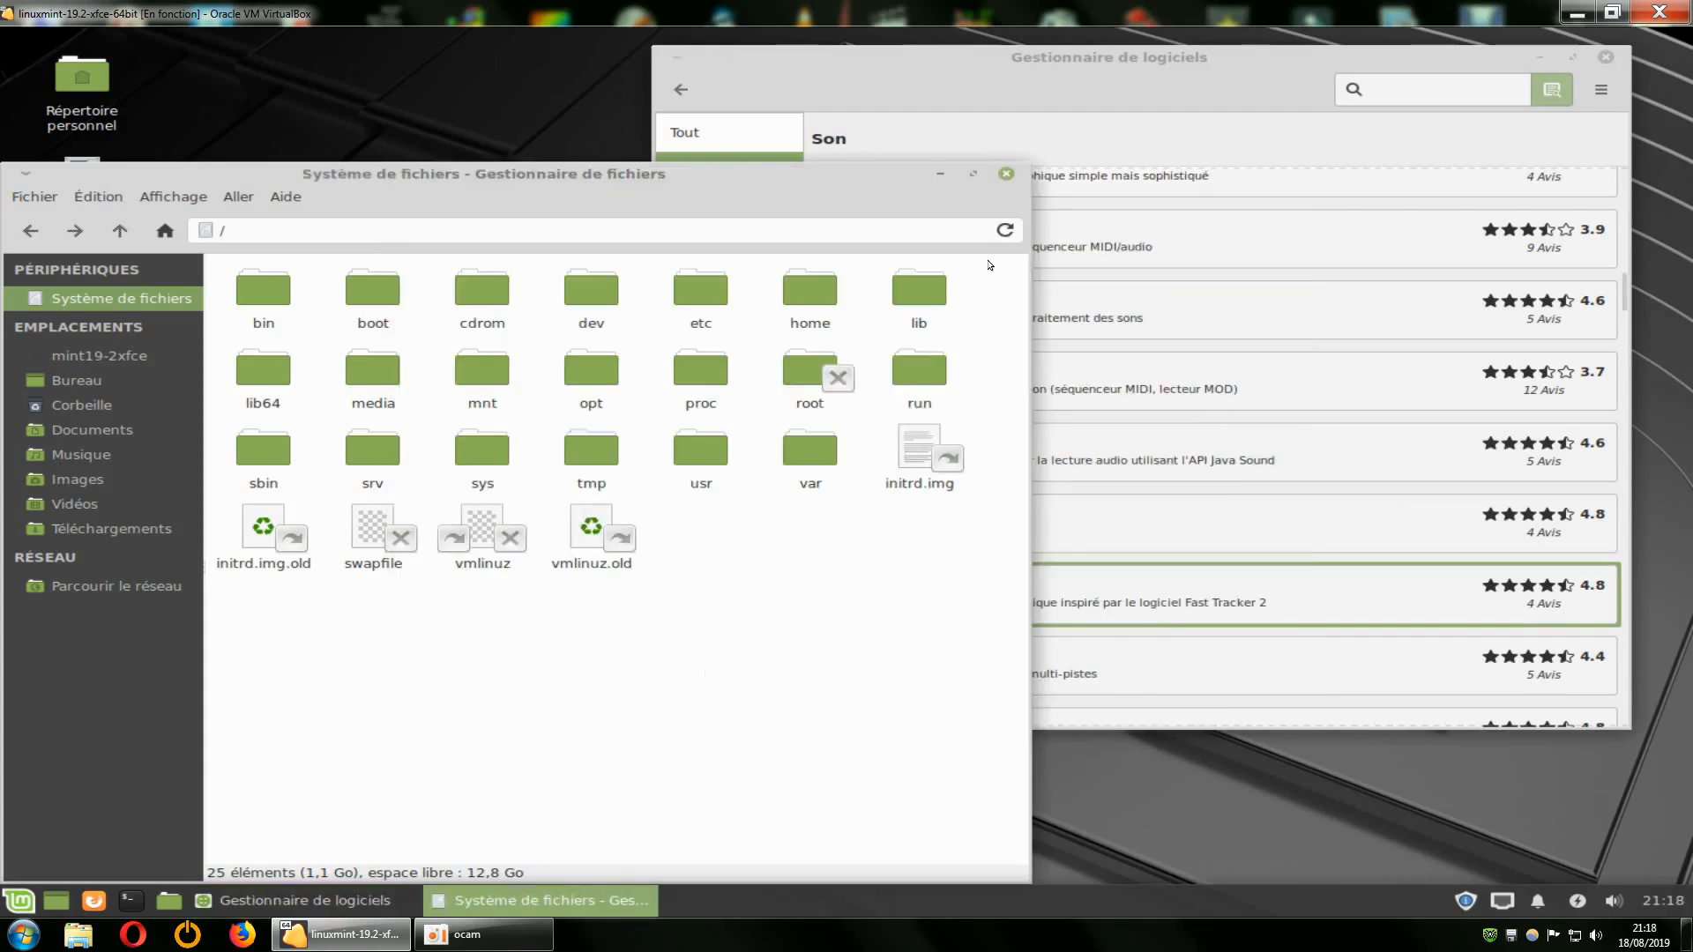
pyautogui.click(1007, 174)
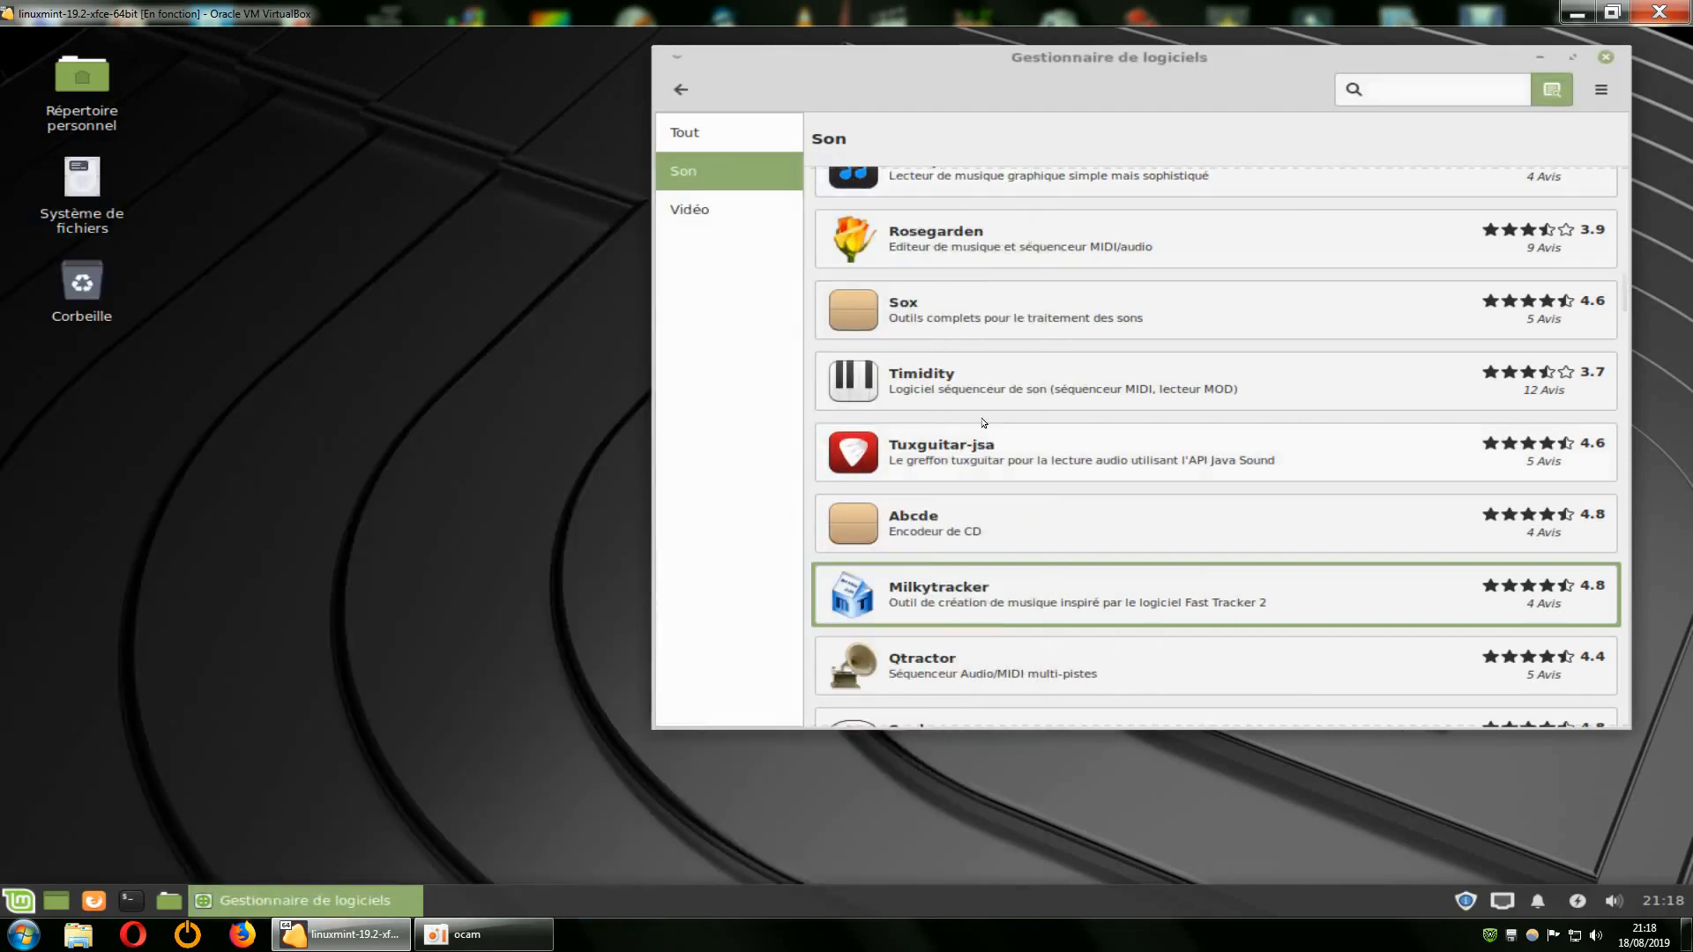
# Step: Open the Timidity entry in the Son list and look over its description and preview
pyautogui.click(934, 389)
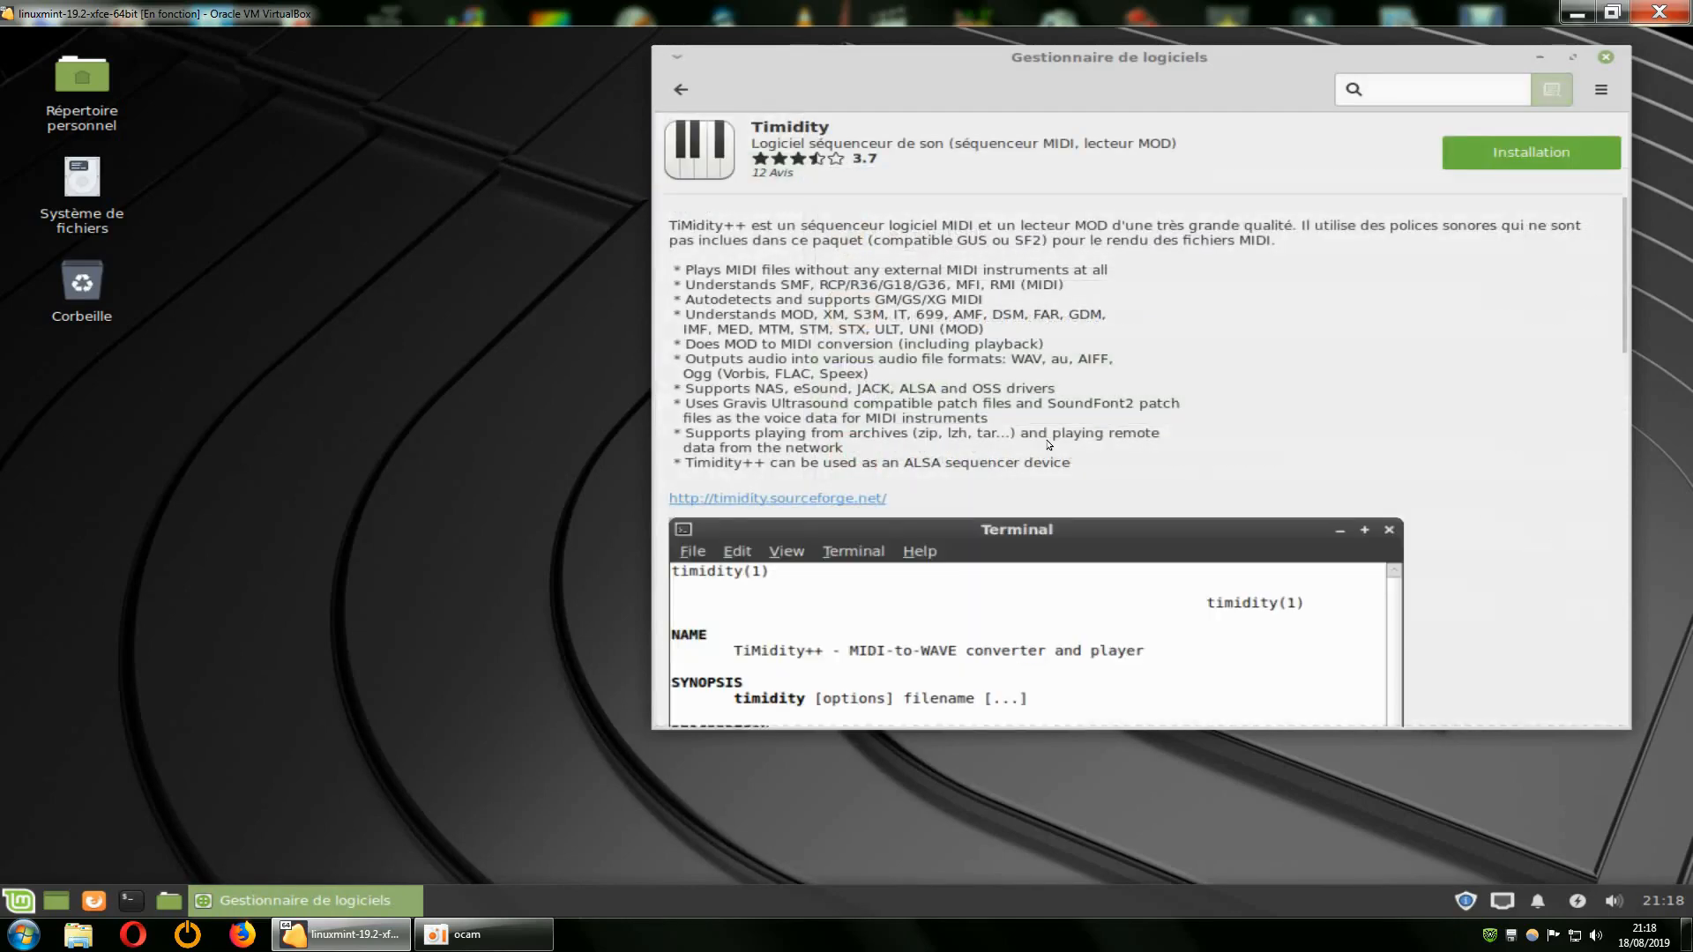
pyautogui.scroll(-5, 1050, 445)
pyautogui.scroll(5, 1441, 474)
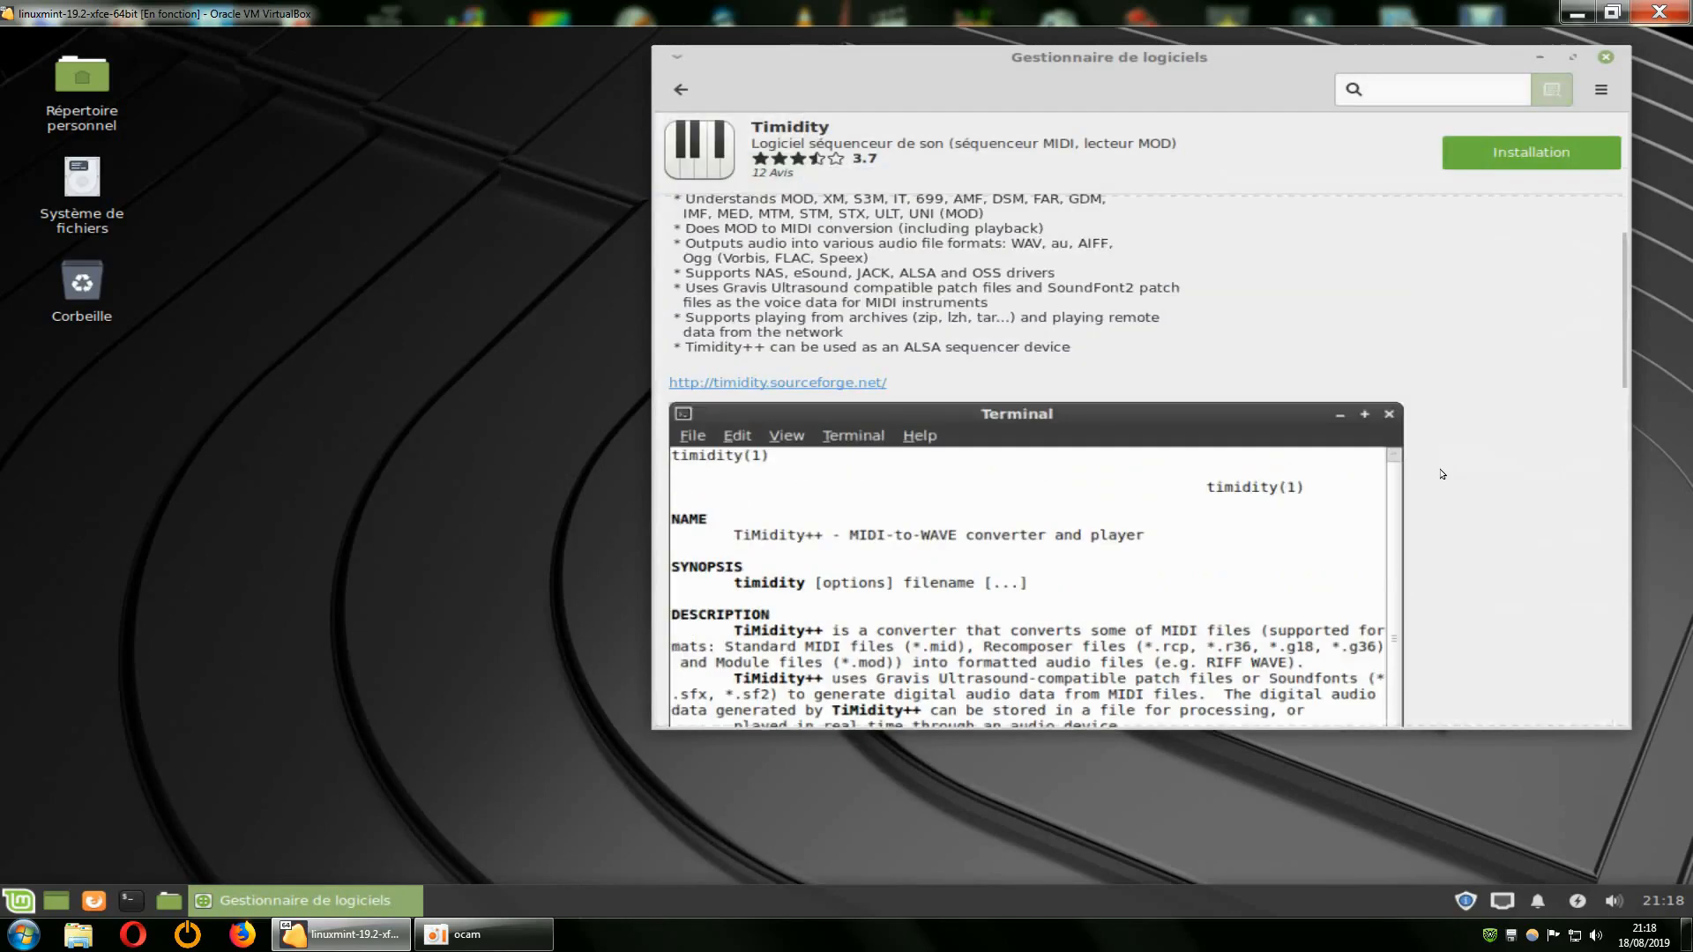
# Step: Return to the Son list, open the Qtractor page and stretch the software manager window downwards
pyautogui.click(685, 93)
pyautogui.scroll(-3, 1050, 445)
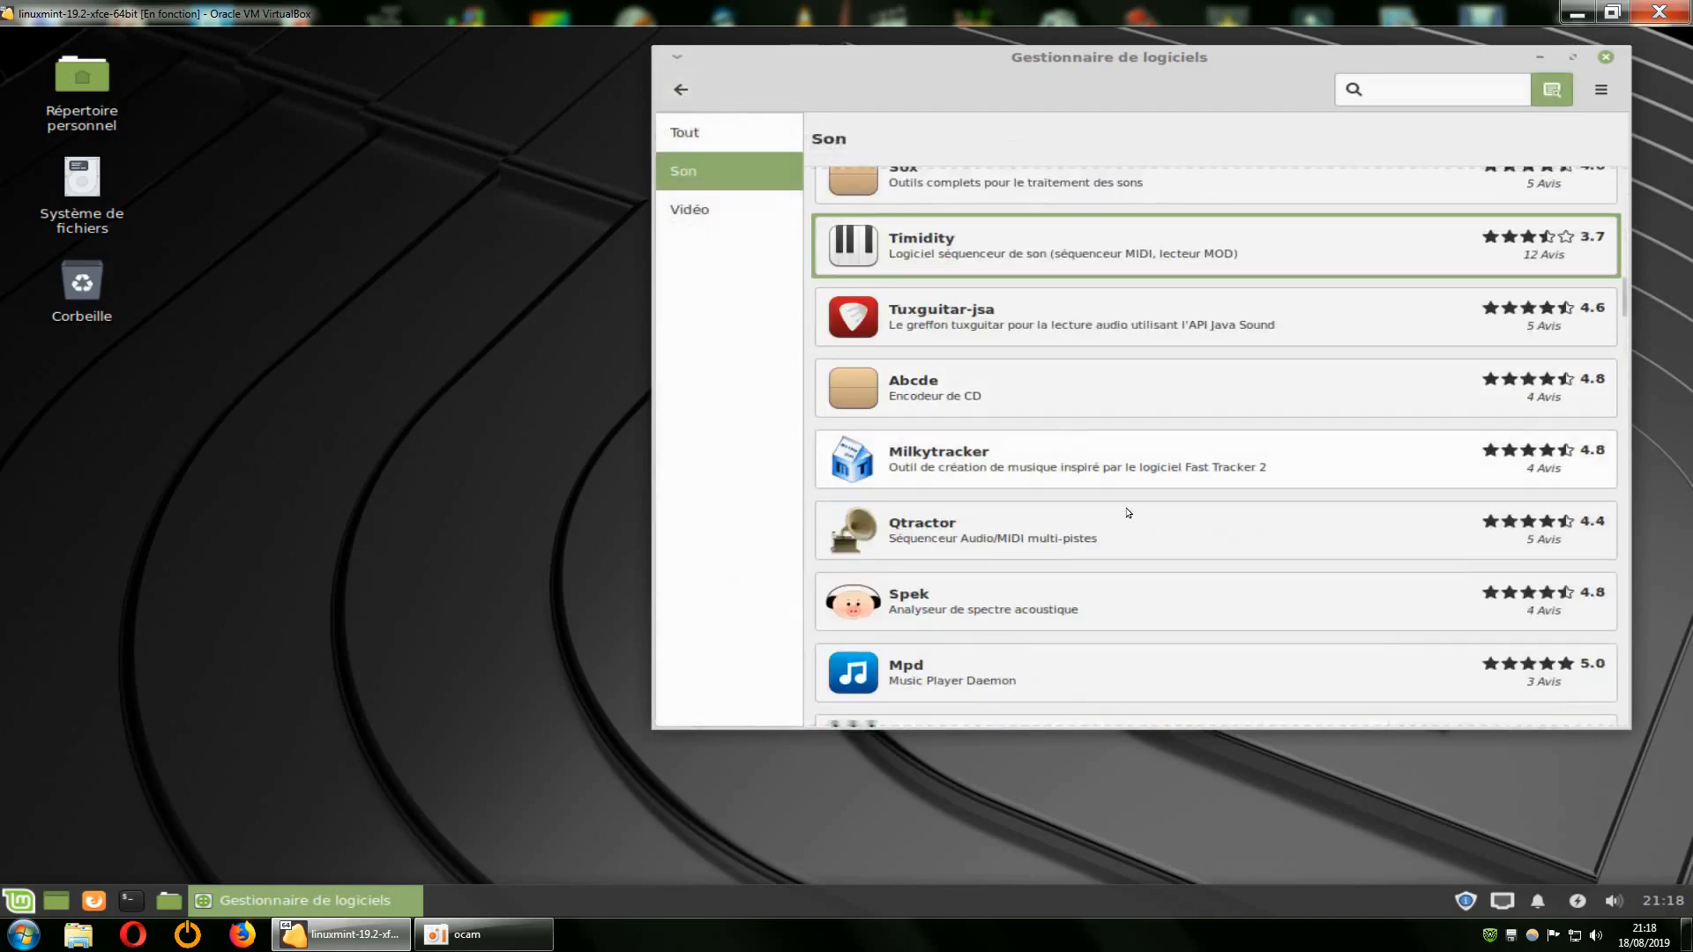
pyautogui.click(977, 528)
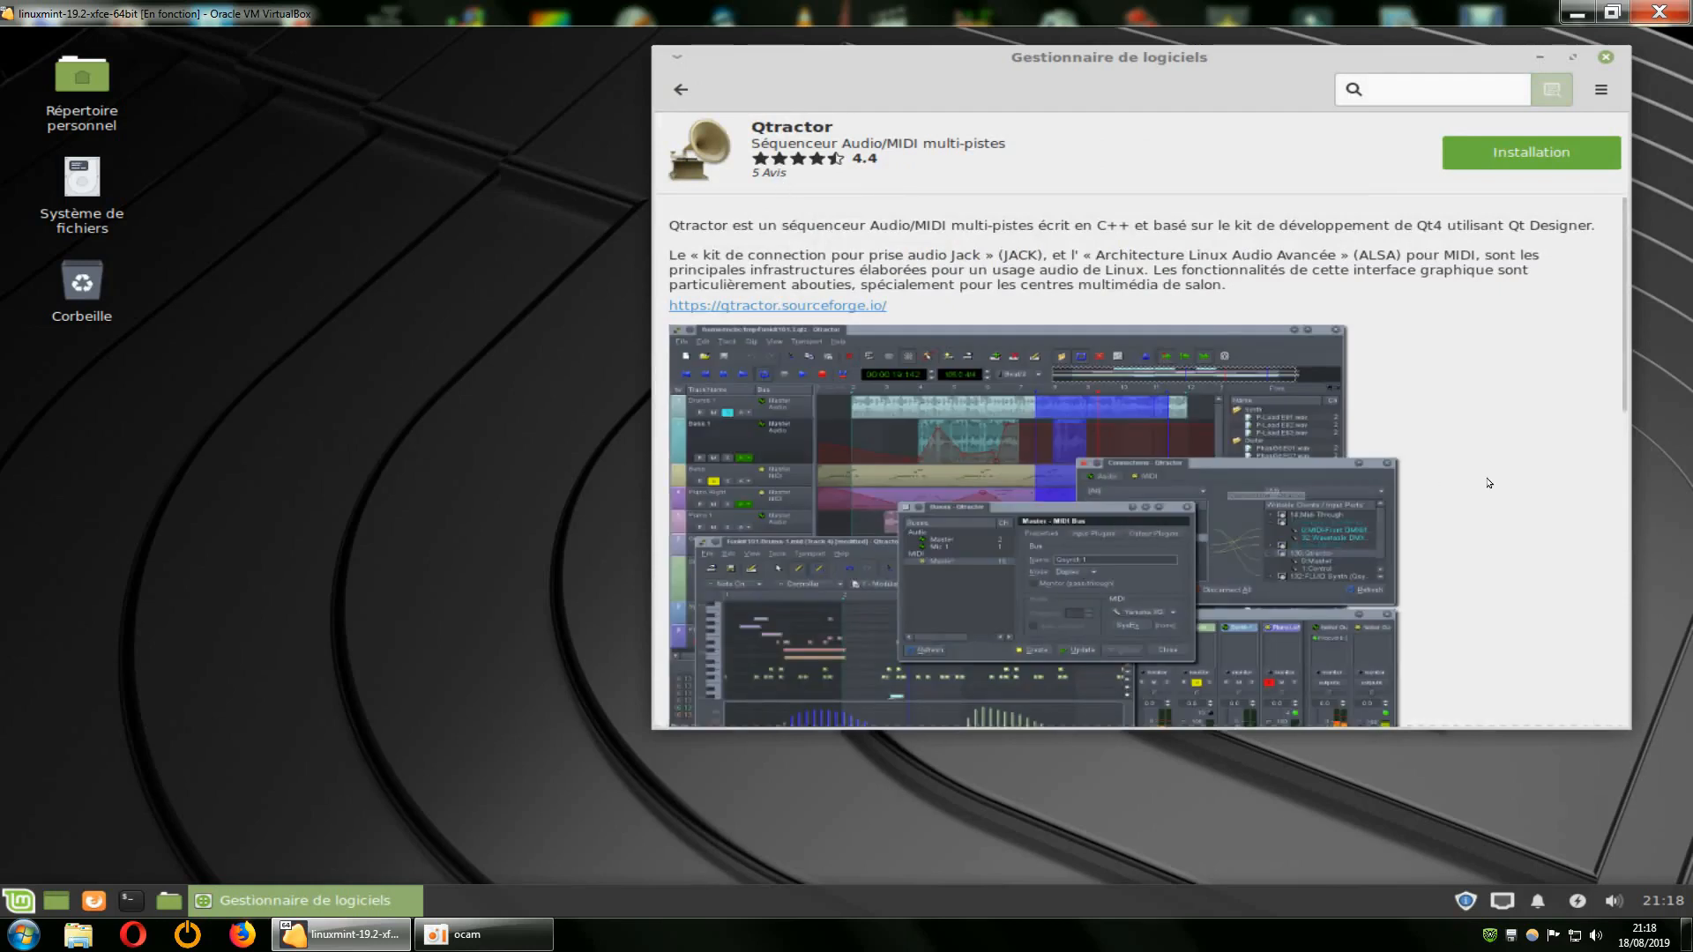
pyautogui.moveTo(1600, 718); pyautogui.dragTo(1604, 841)
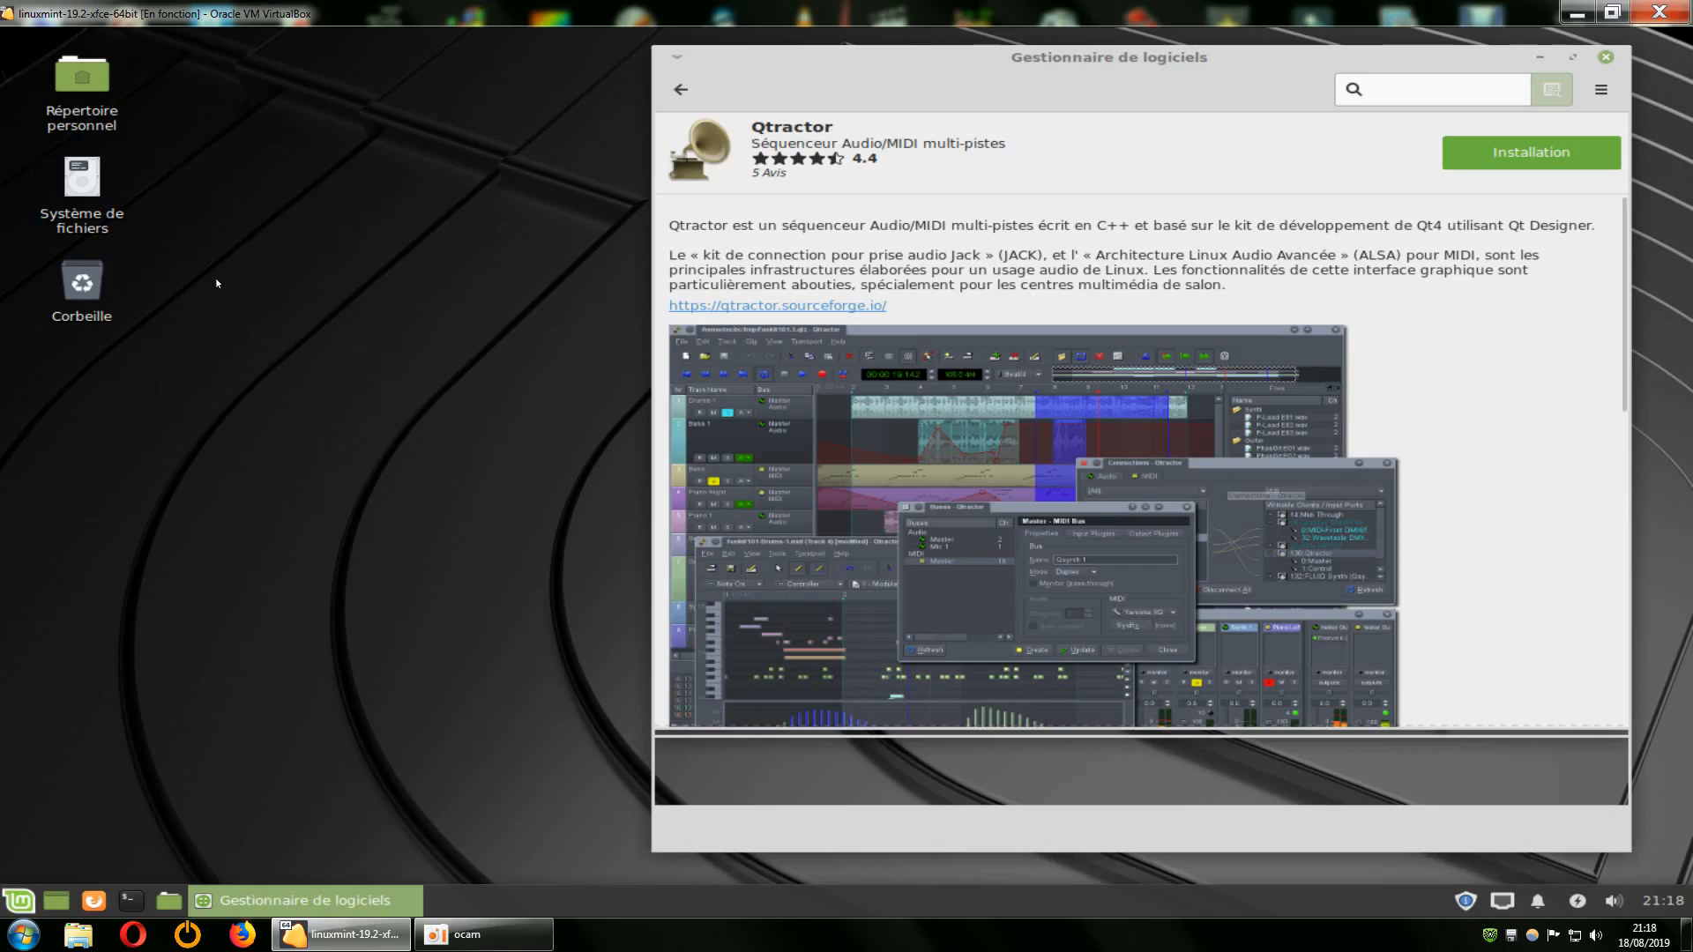
# Step: Search the root file system for qtractor before installing it, then close the search and file system windows
pyautogui.doubleClick(86, 200)
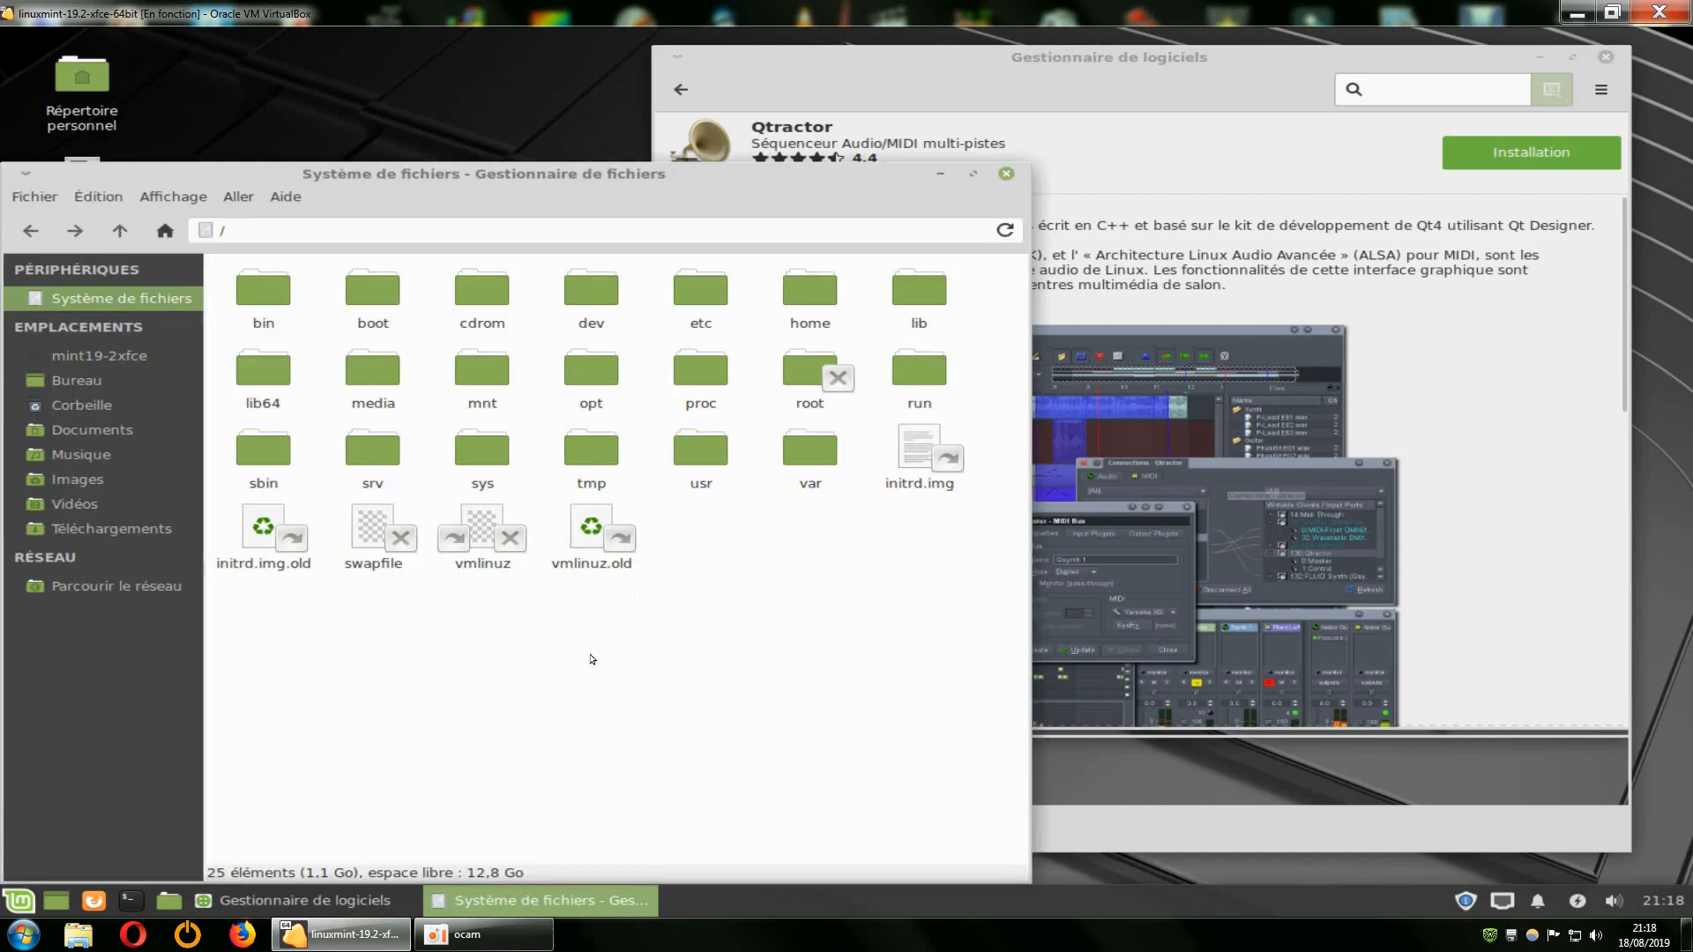
pyautogui.rightClick(591, 657)
pyautogui.click(685, 502)
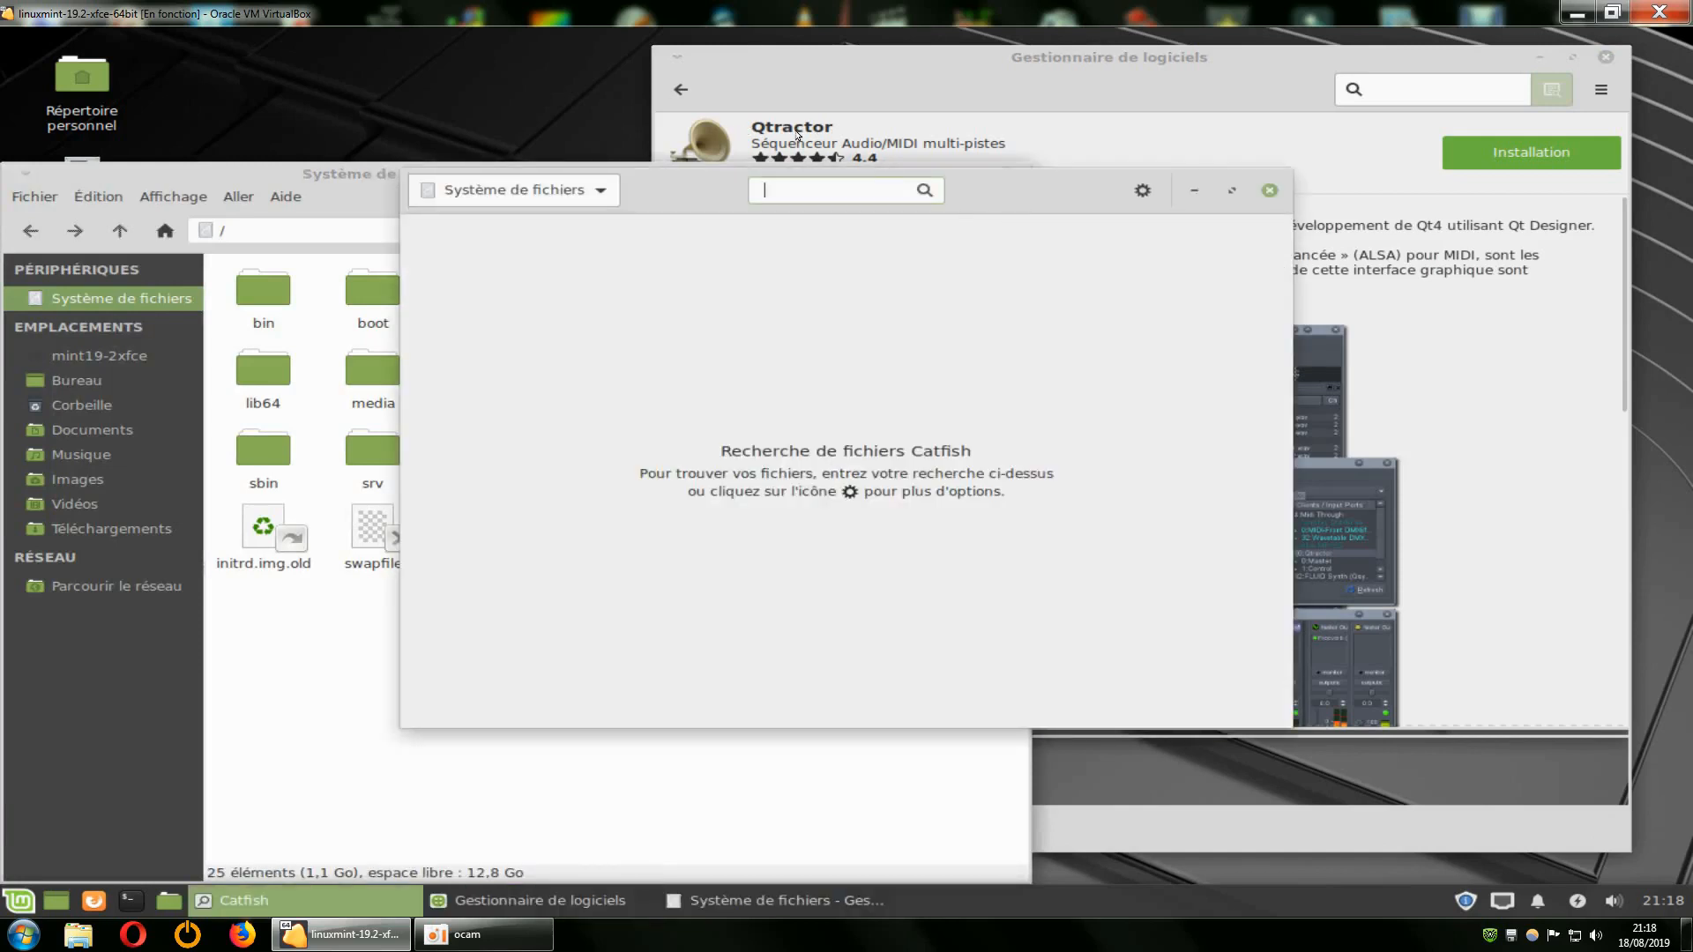
pyautogui.write('qtractor')
pyautogui.press('Return')
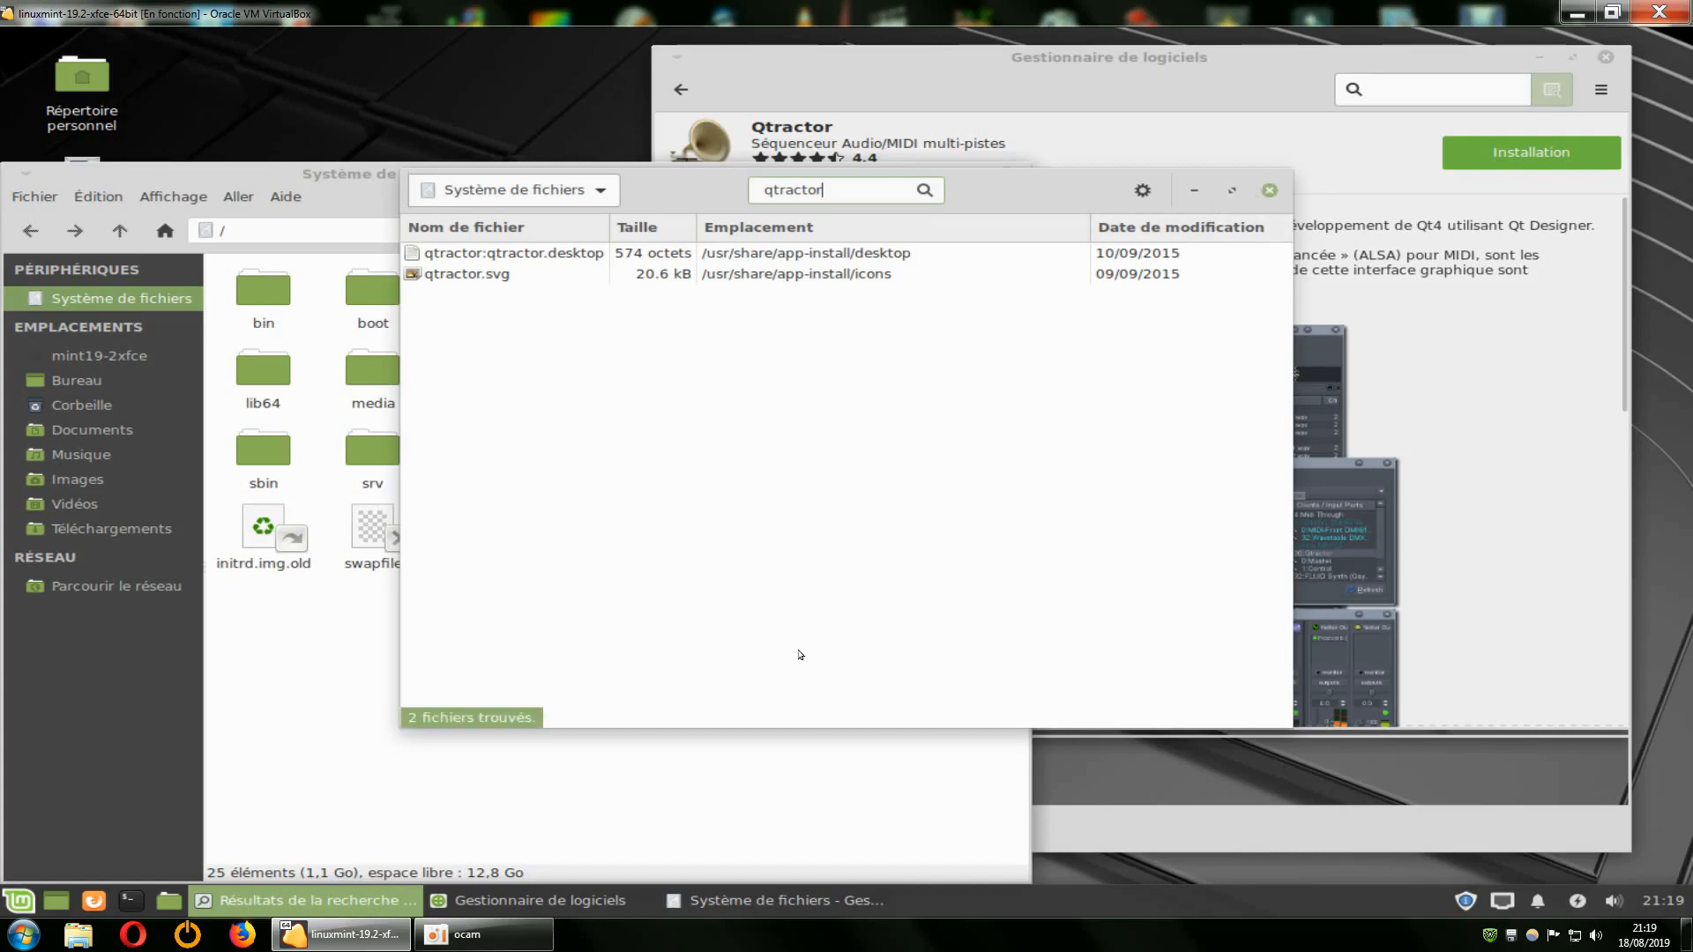
pyautogui.click(1269, 191)
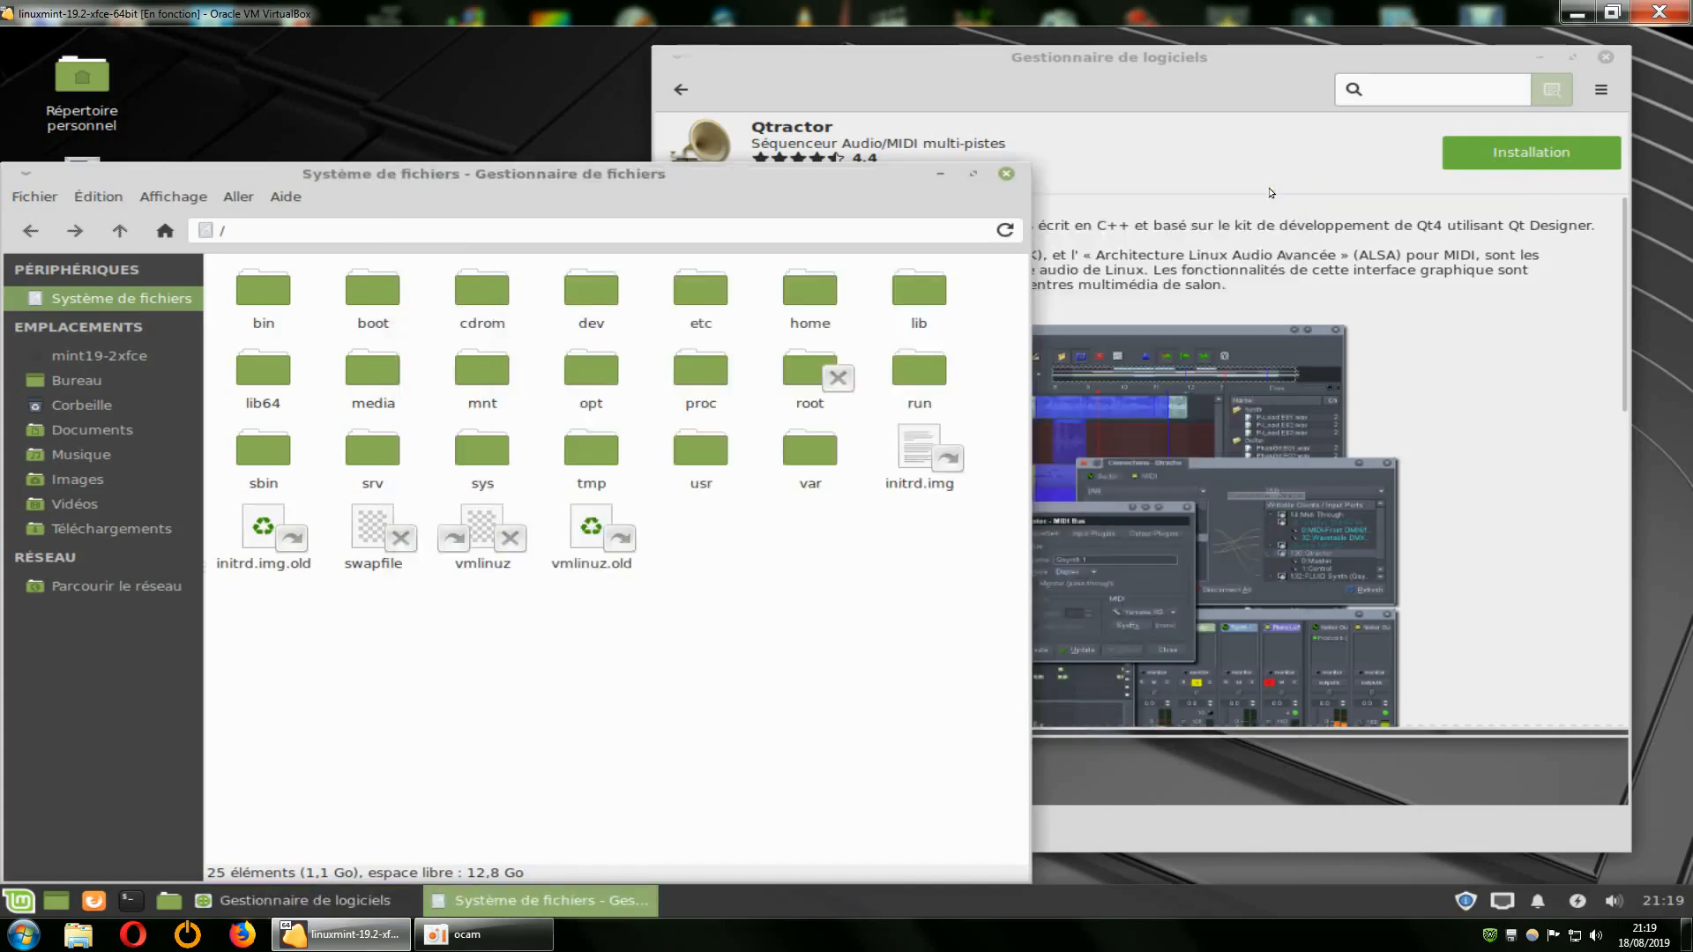
pyautogui.click(1006, 175)
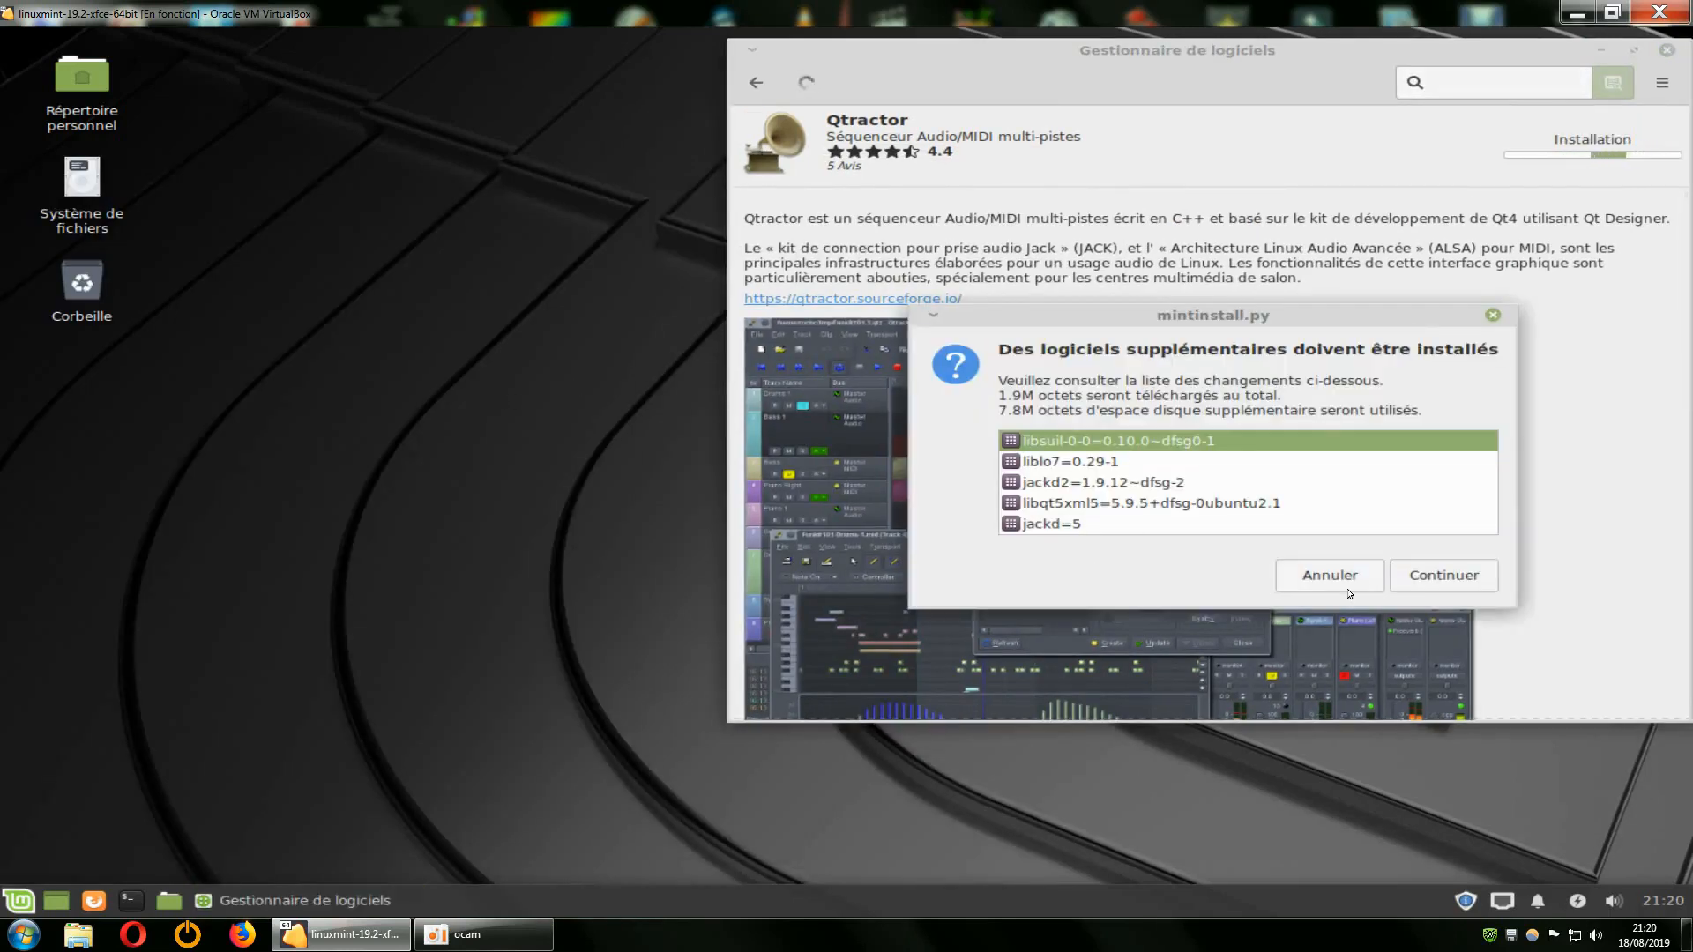
# Step: Accept the additional software required by the Qtractor installation and authenticate with the account password
pyautogui.click(1417, 581)
pyautogui.write('*')
pyautogui.press('Return')
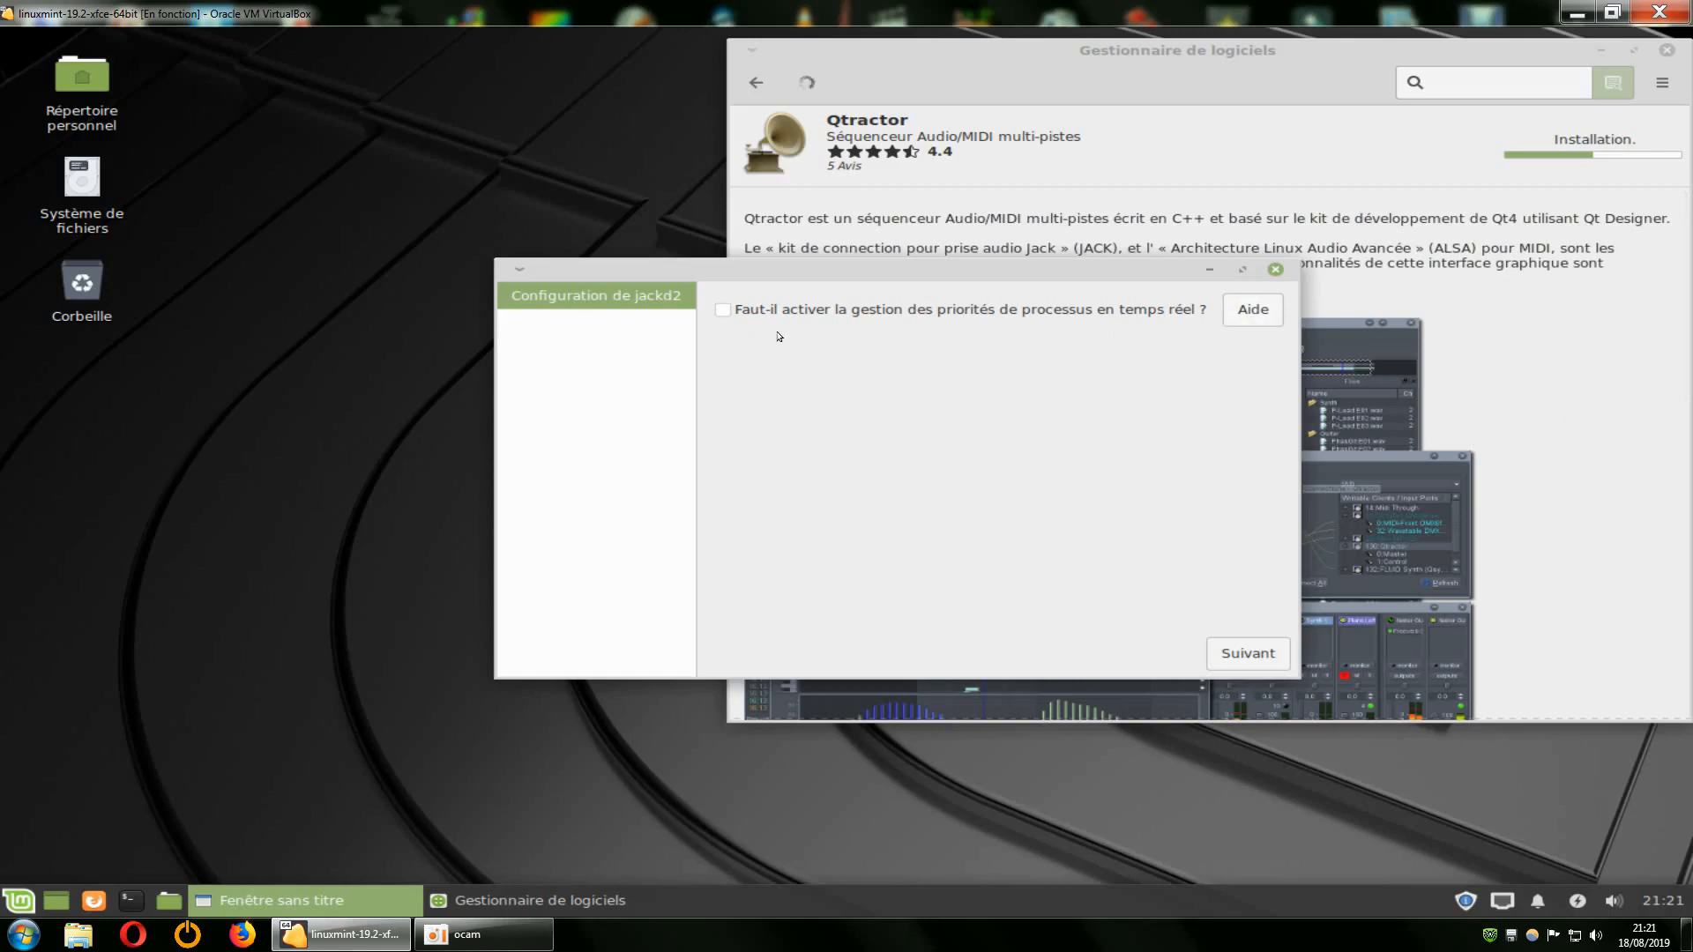
# Step: Enable real-time process priority in the jackd2 configuration, continue the Qtractor installation and shift the software manager window slightly
pyautogui.click(723, 310)
pyautogui.click(1242, 653)
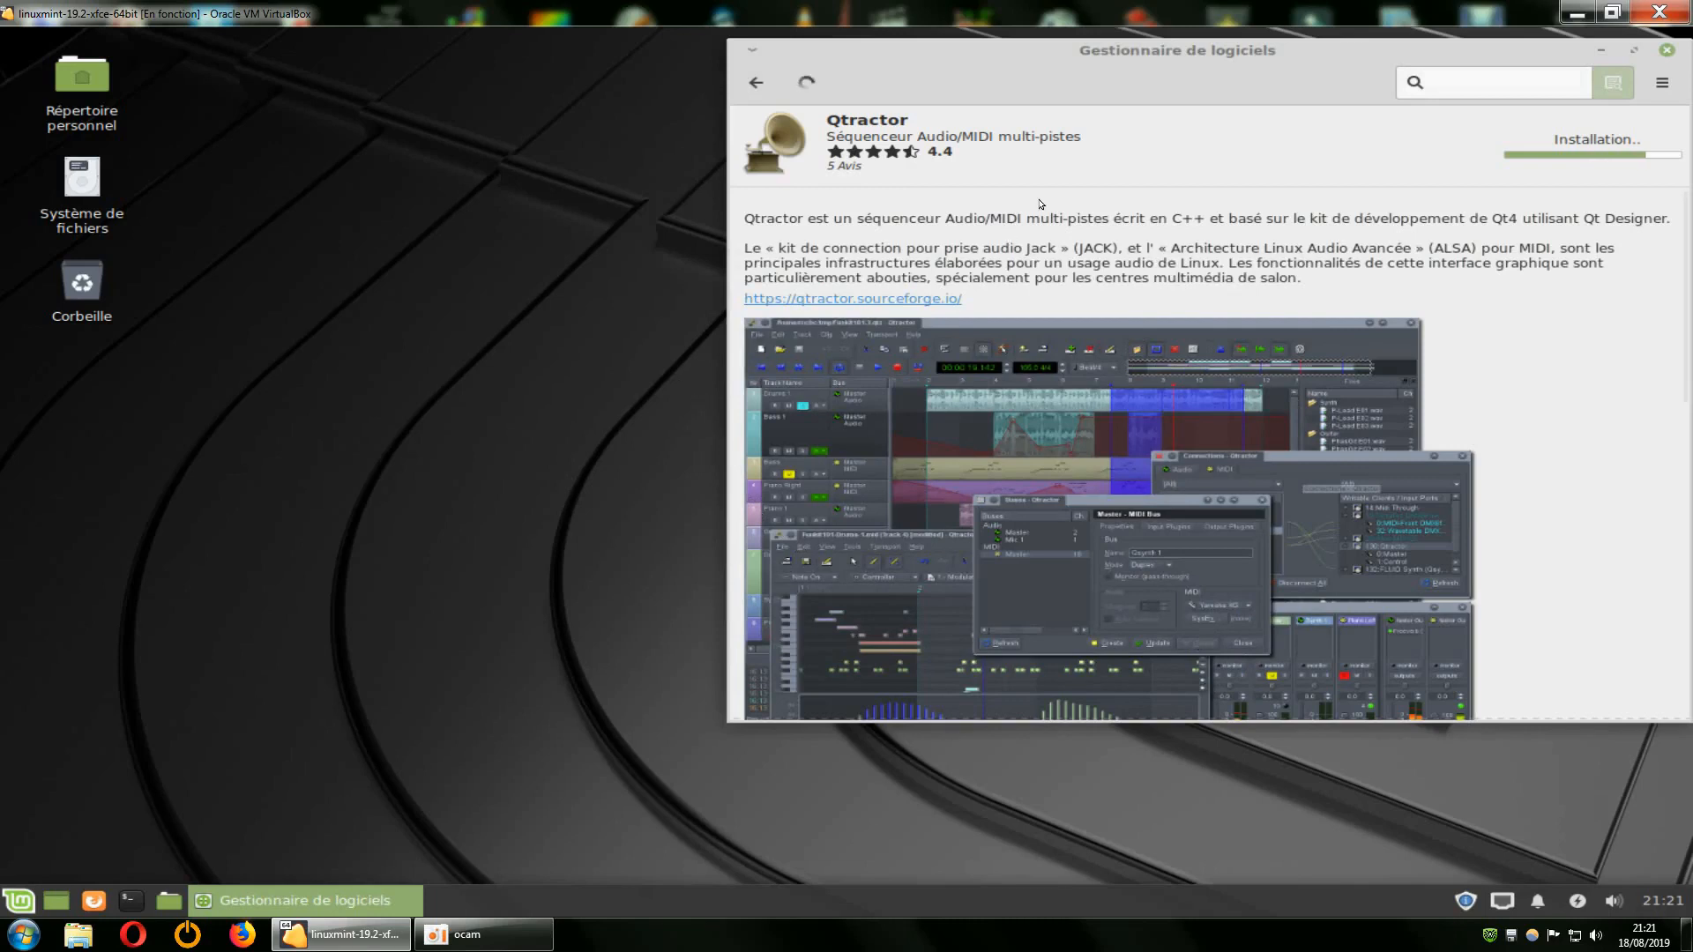
pyautogui.moveTo(973, 55); pyautogui.dragTo(923, 56)
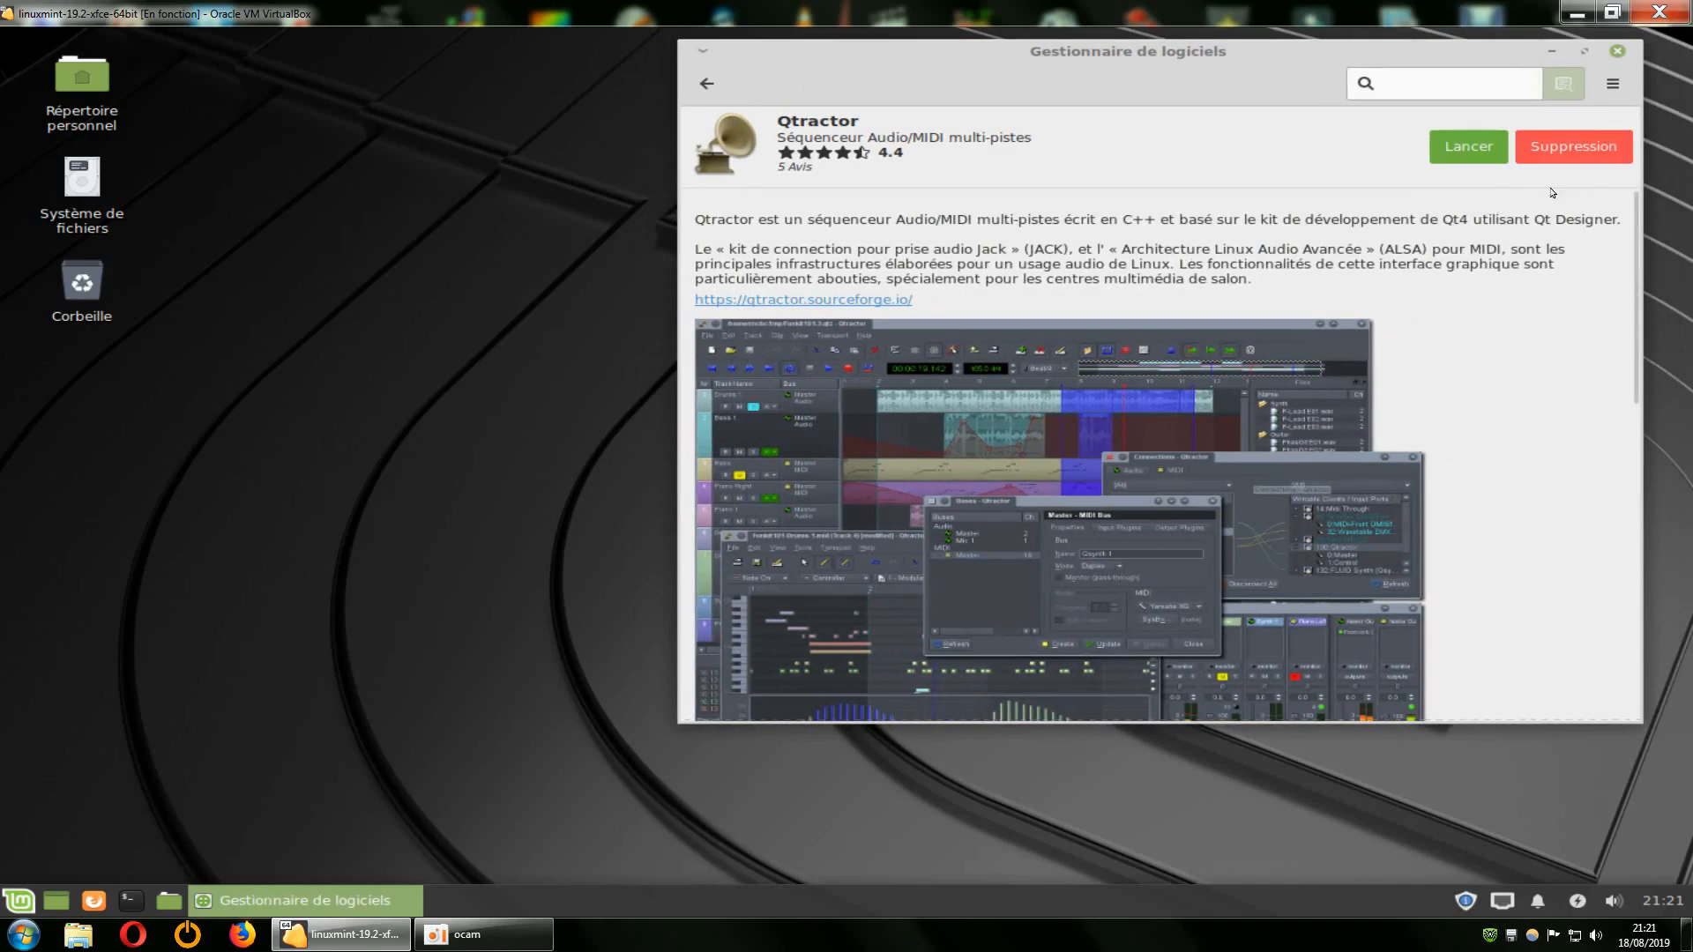
# Step: Reopen the root file system and repeat the qtractor file search with the program installed
pyautogui.doubleClick(84, 180)
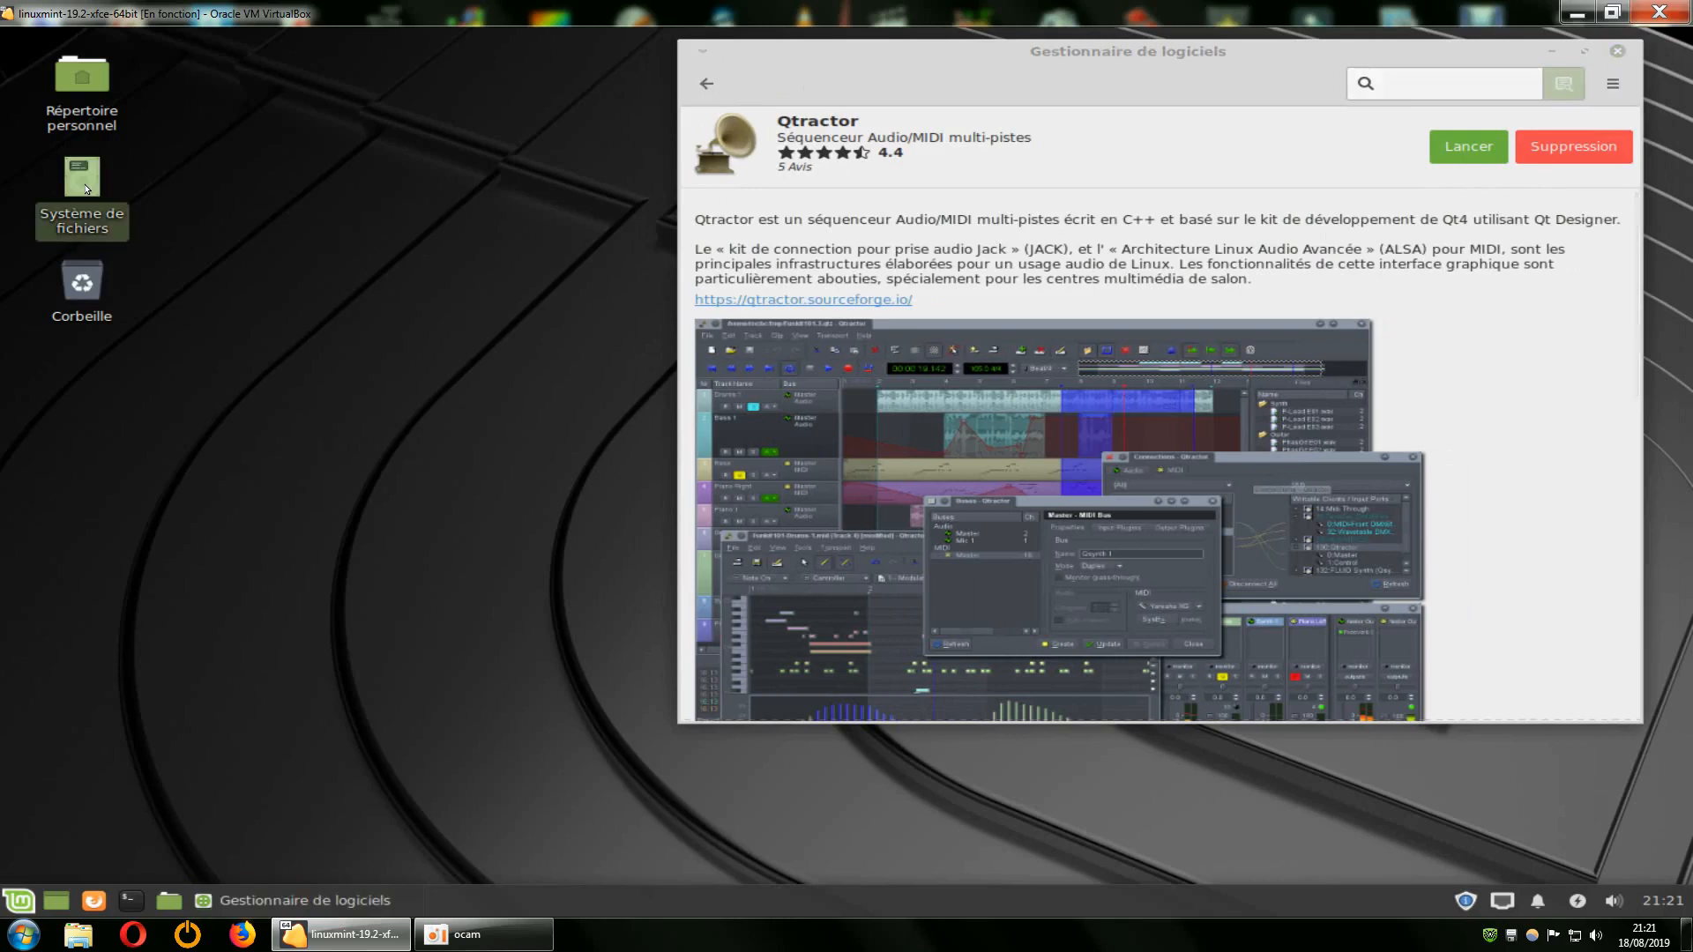
pyautogui.rightClick(630, 680)
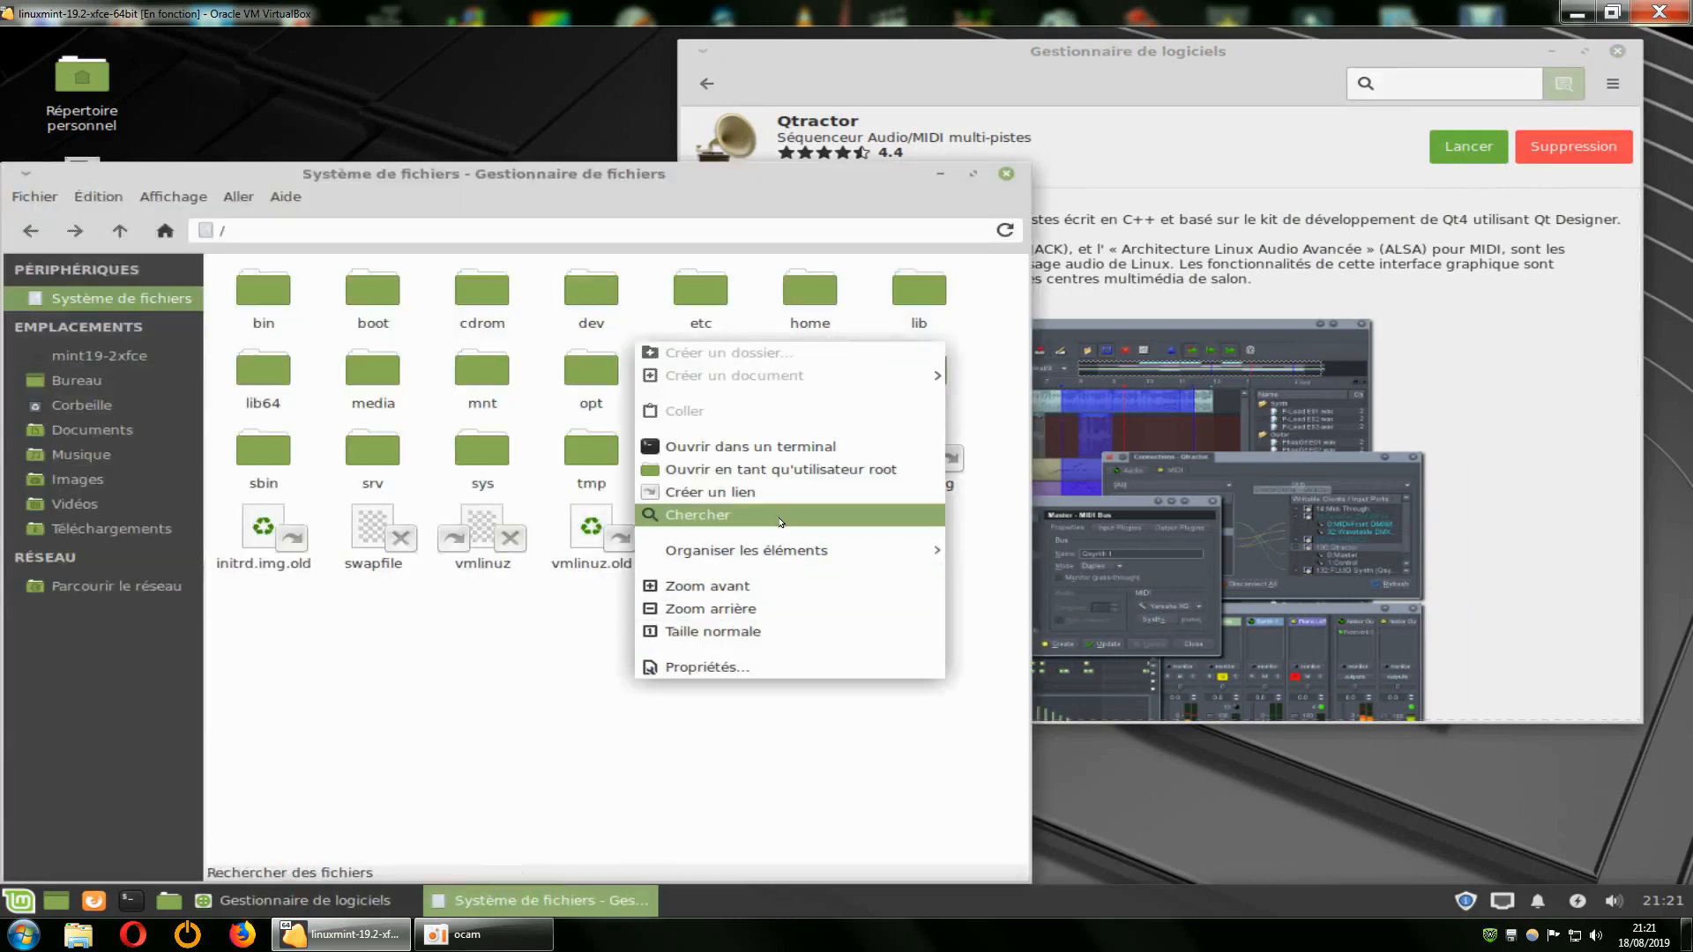
pyautogui.click(739, 519)
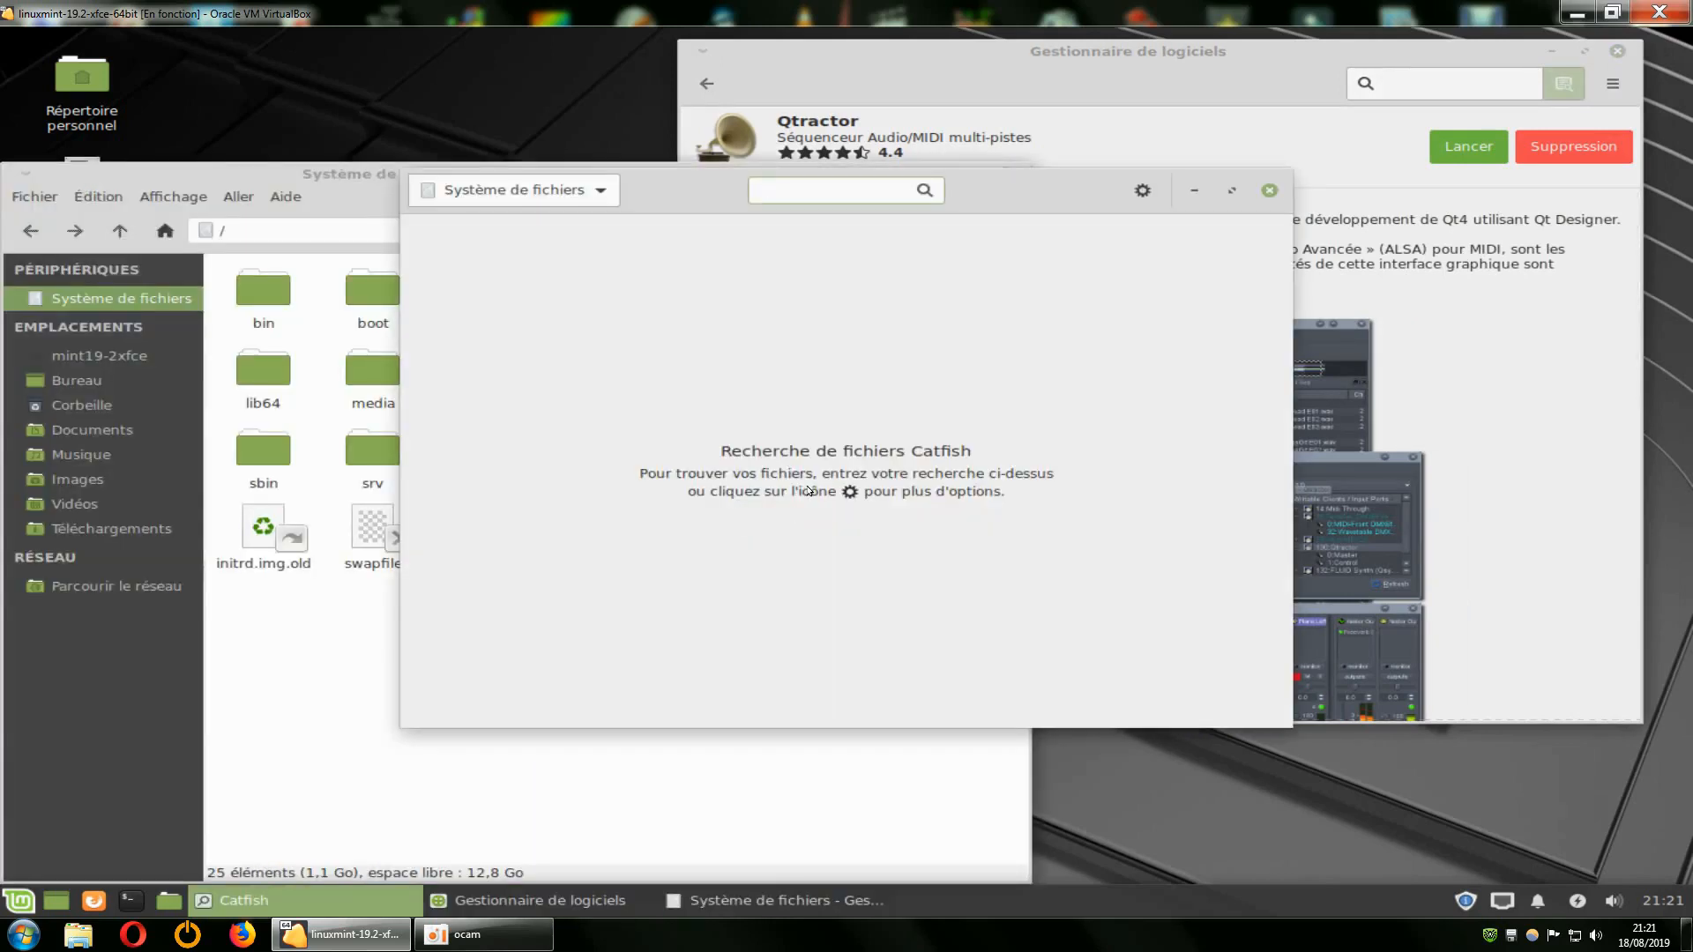
pyautogui.write('qtractor')
pyautogui.press('Return')
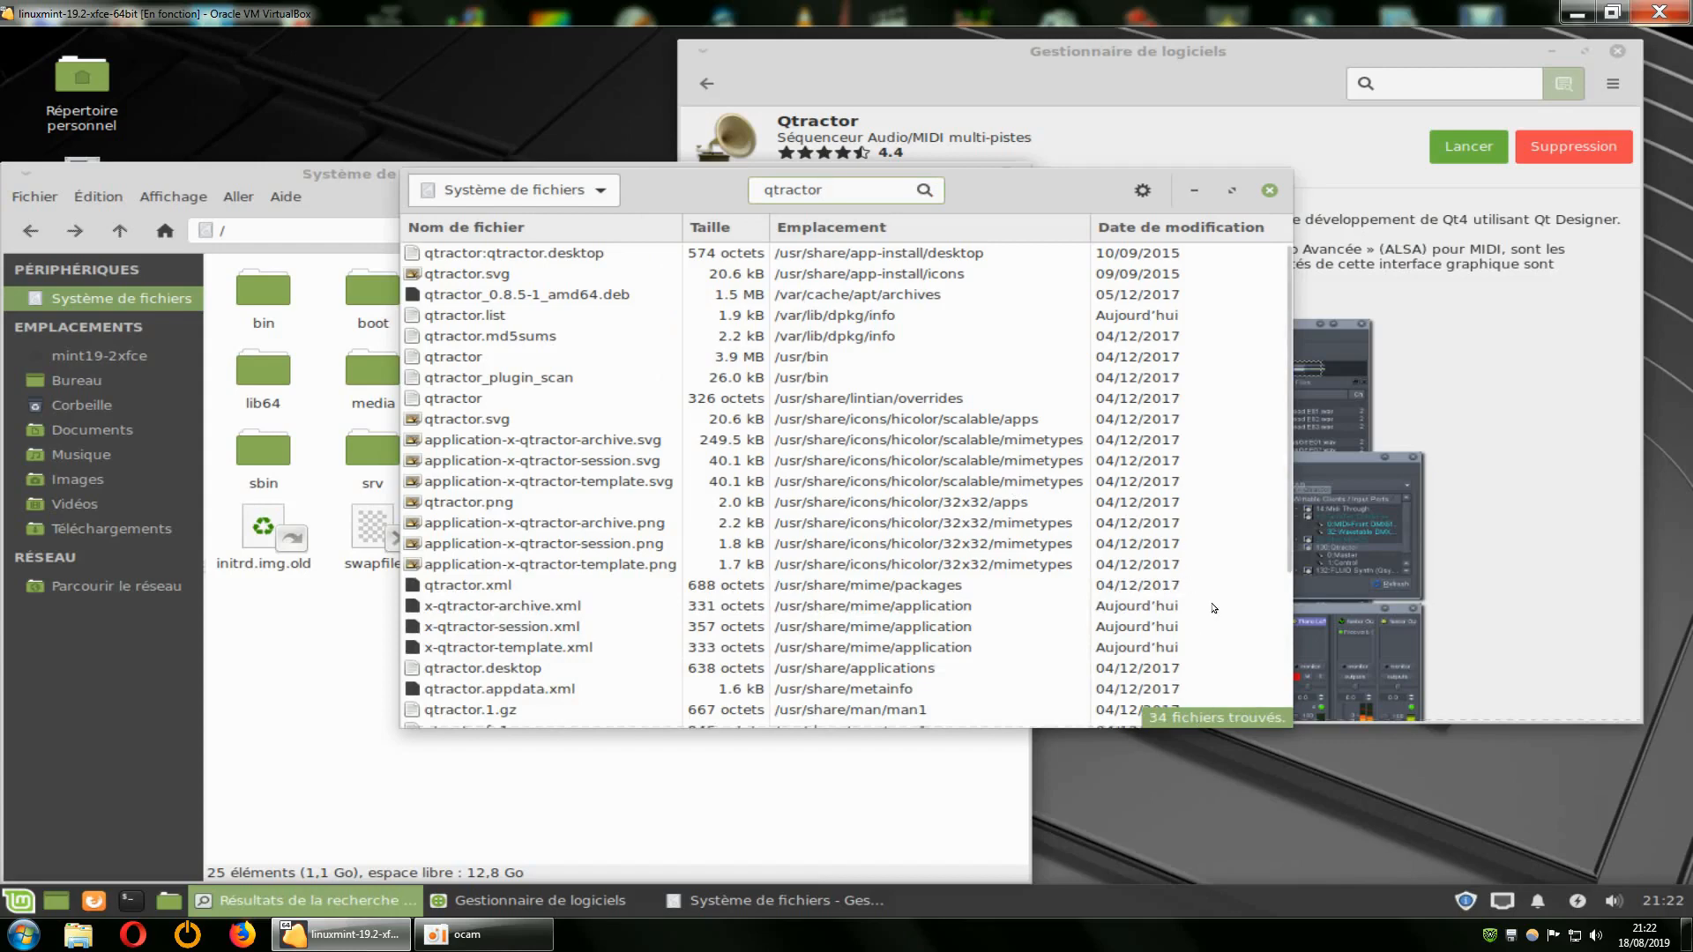
# Step: Examine the names and locations of the files found for qtractor, then close the search and file system windows
pyautogui.scroll(-5, 1213, 609)
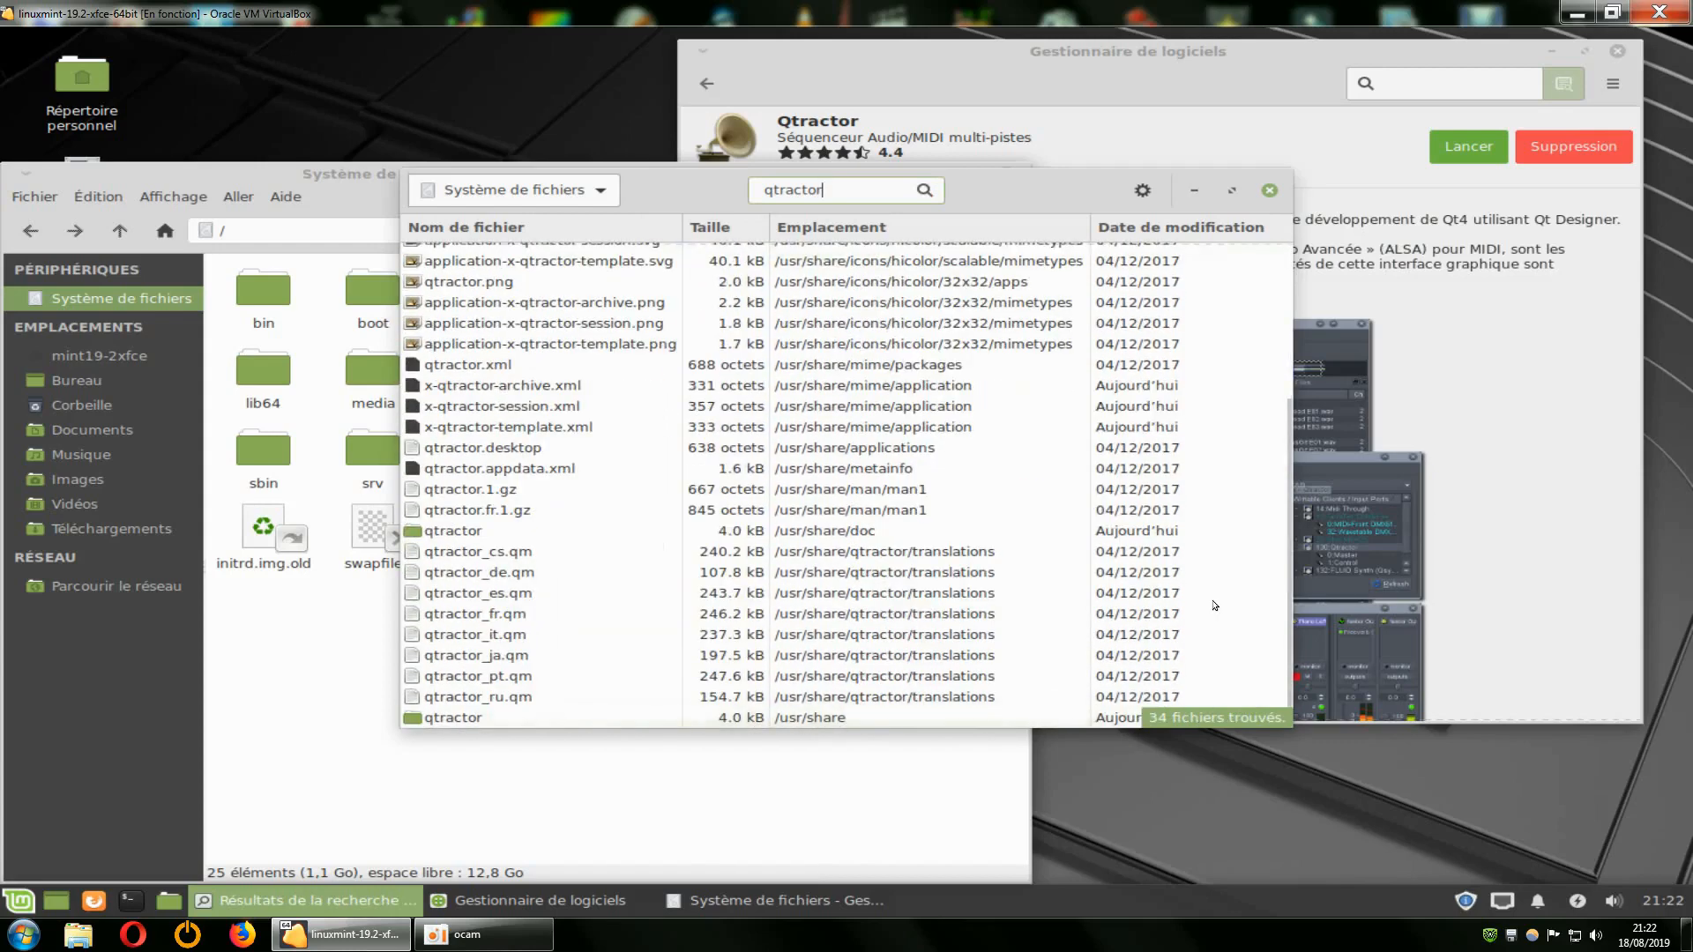
pyautogui.scroll(5, 1214, 606)
pyautogui.scroll(-5, 1213, 606)
pyautogui.scroll(4, 575, 585)
pyautogui.scroll(-4, 599, 596)
pyautogui.scroll(4, 620, 603)
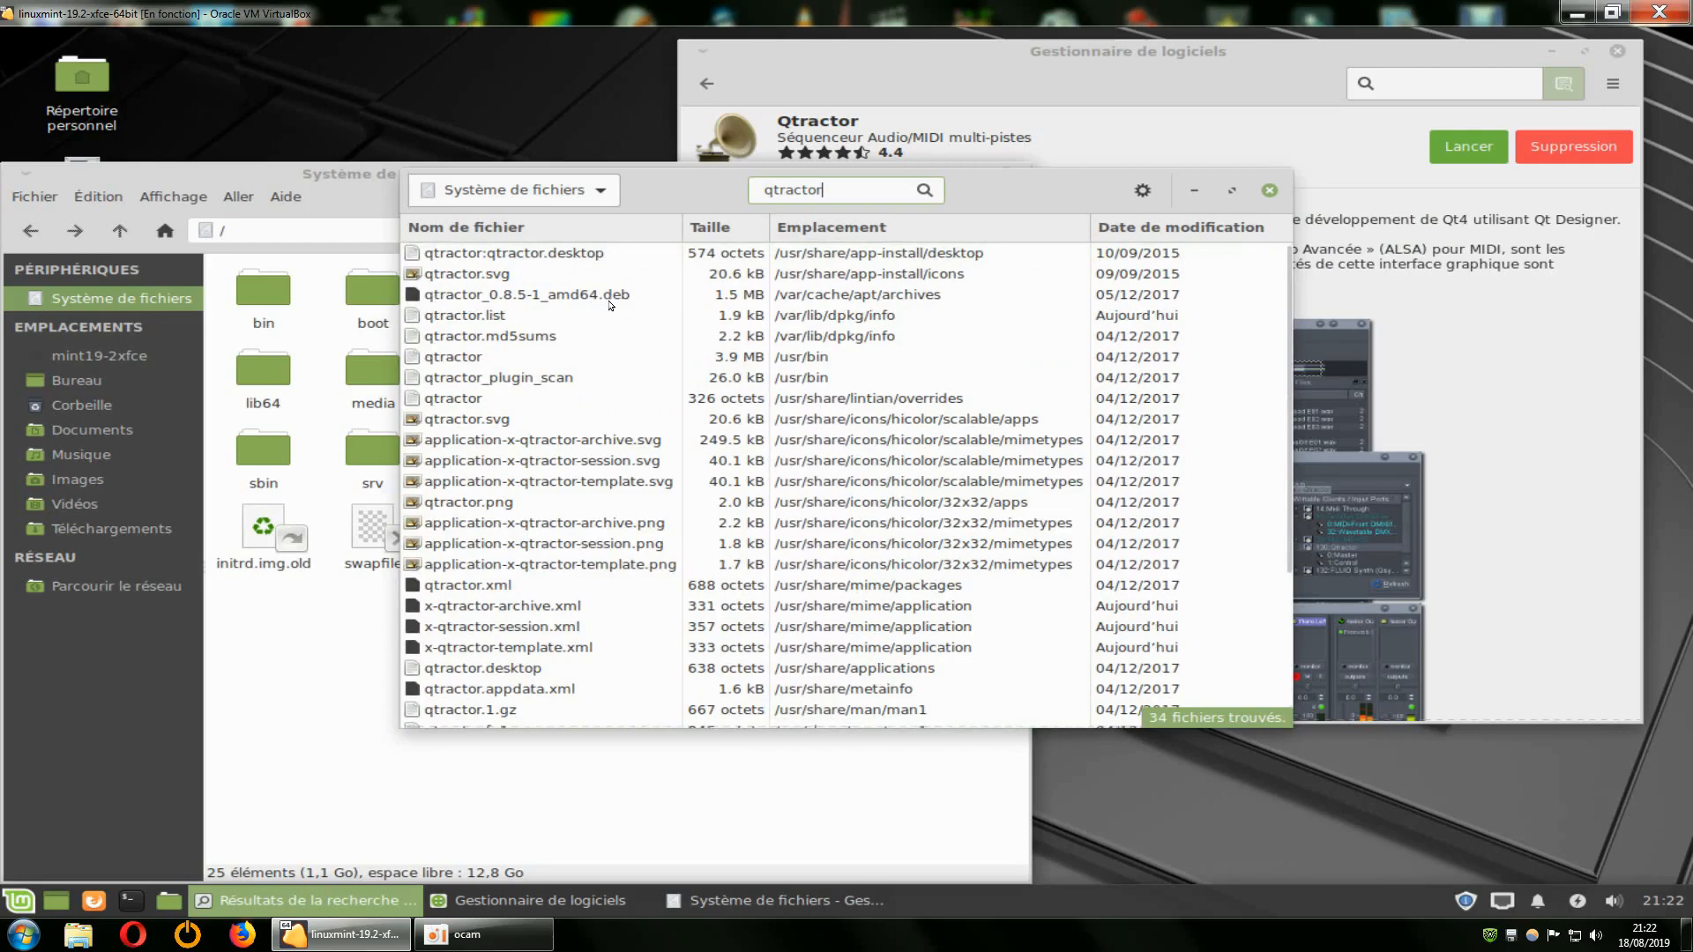
pyautogui.scroll(-5, 629, 410)
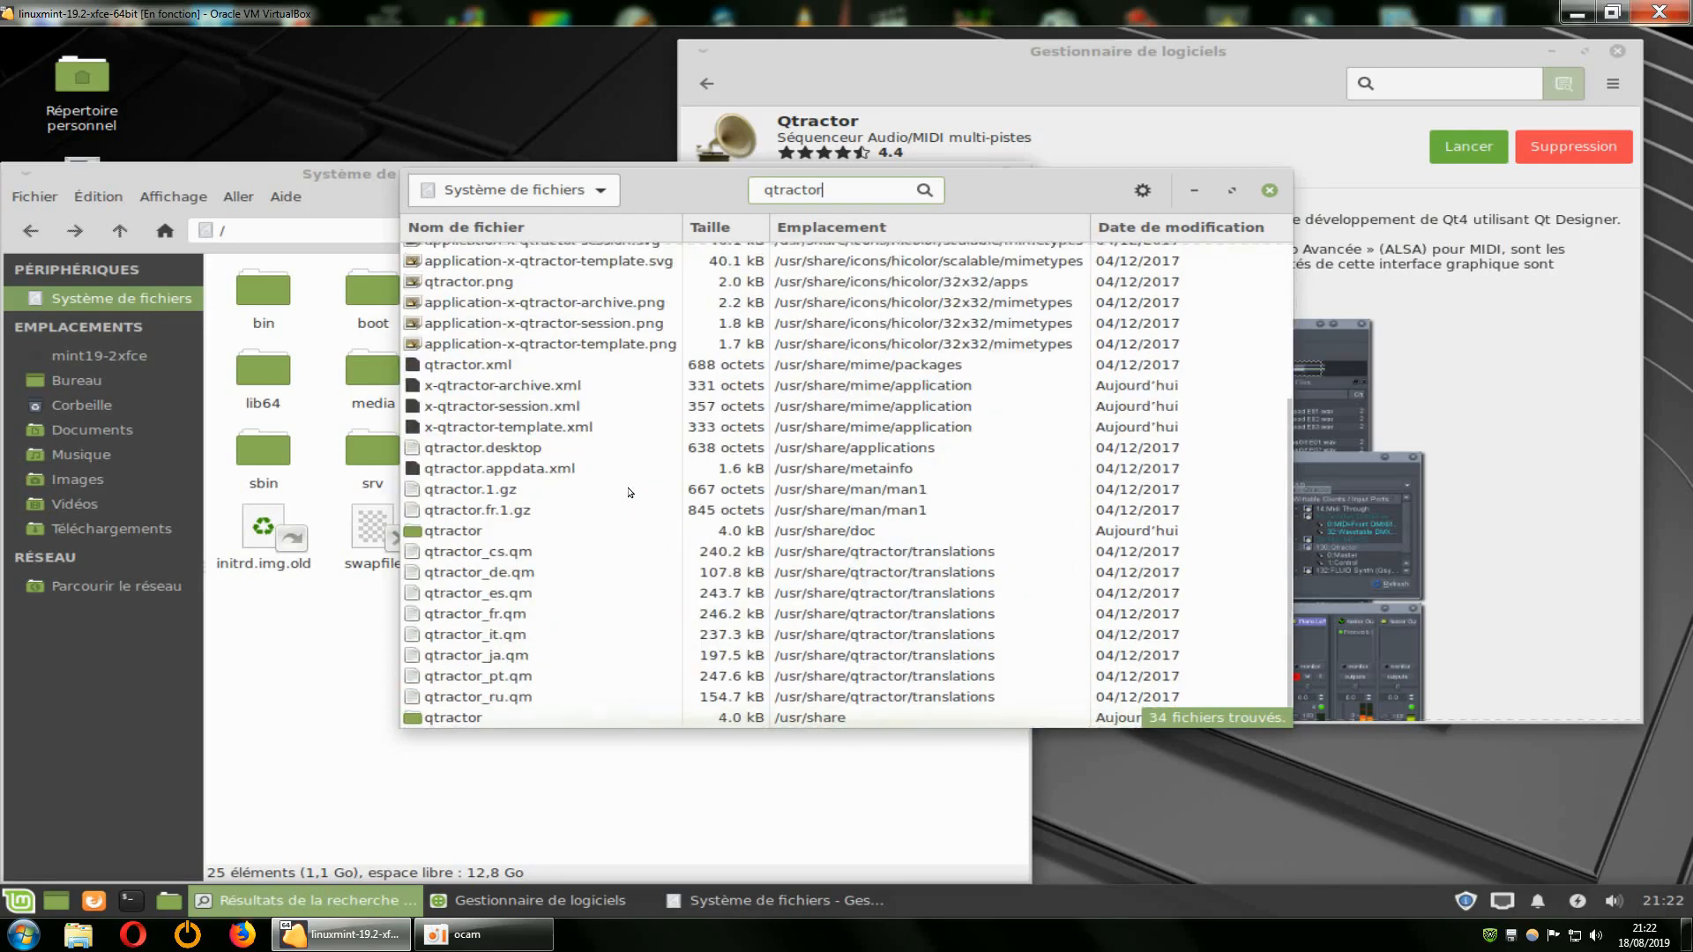
pyautogui.scroll(5, 605, 493)
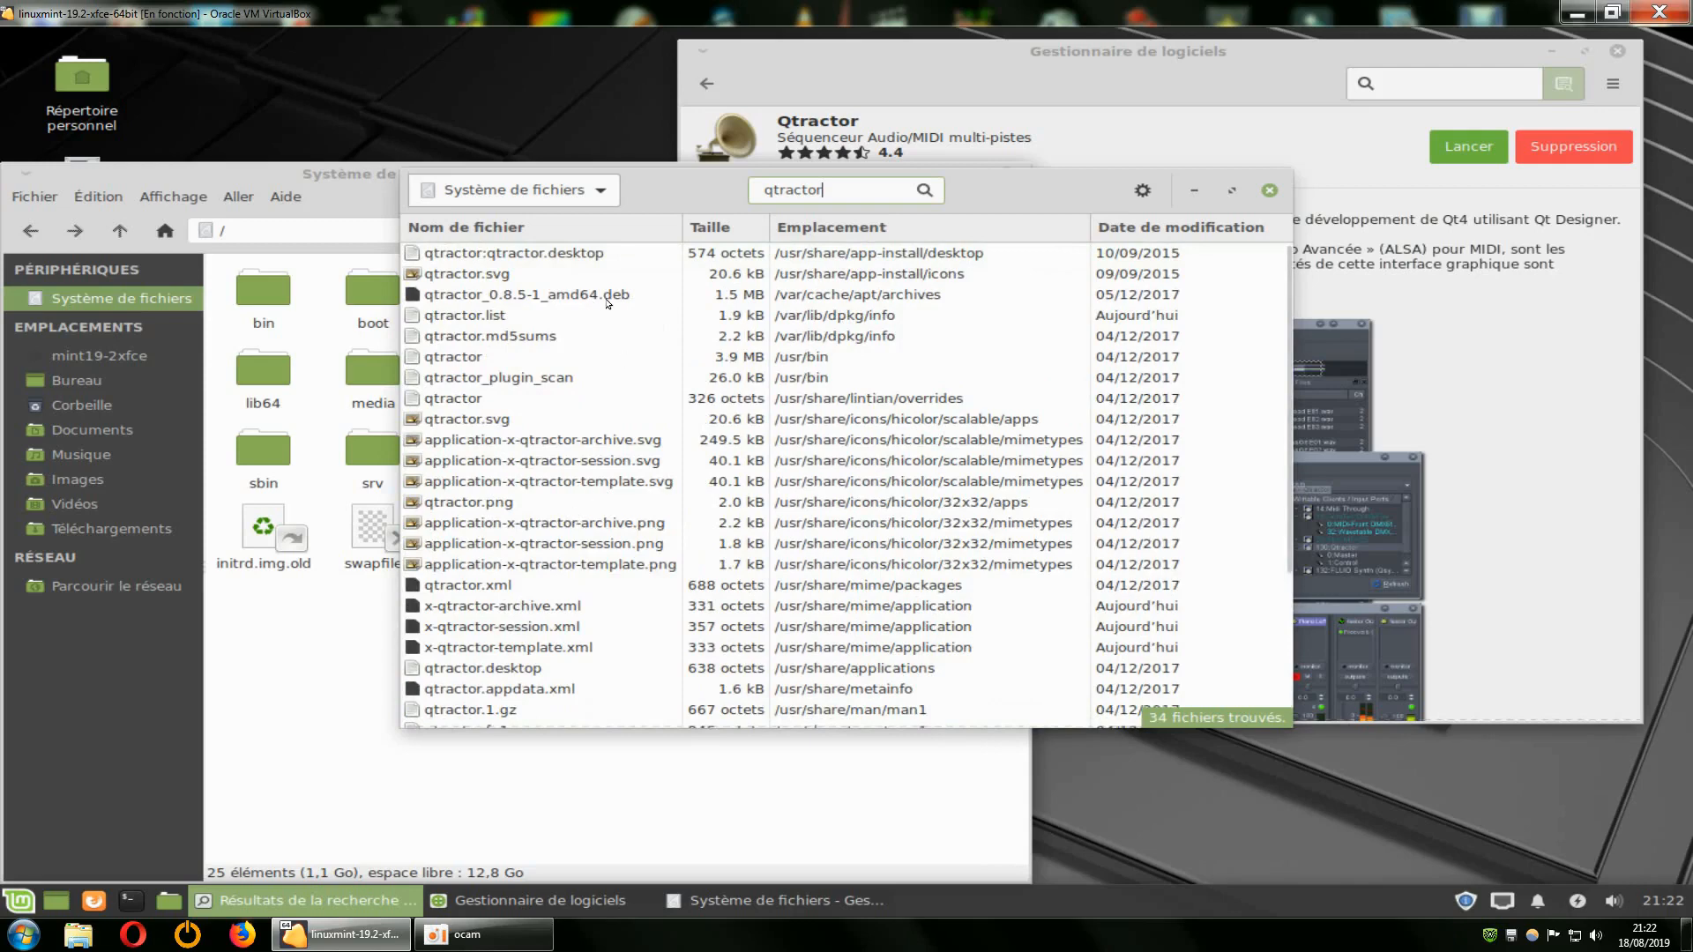
pyautogui.scroll(-5, 624, 446)
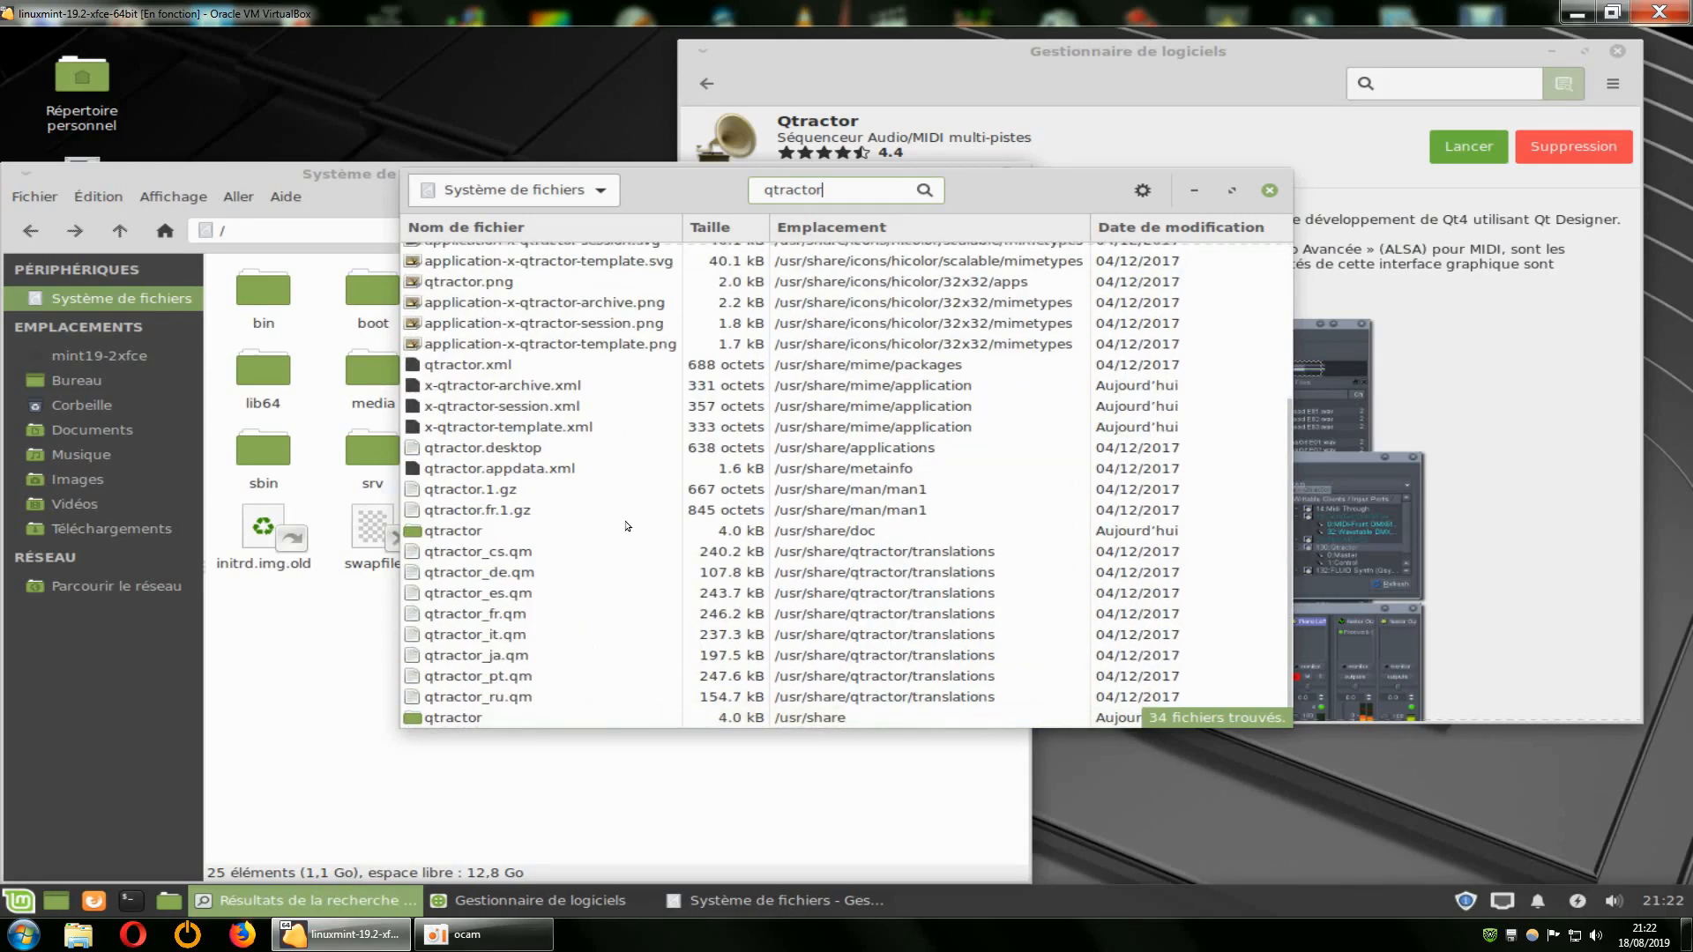
pyautogui.scroll(5, 628, 522)
pyautogui.scroll(-5, 628, 522)
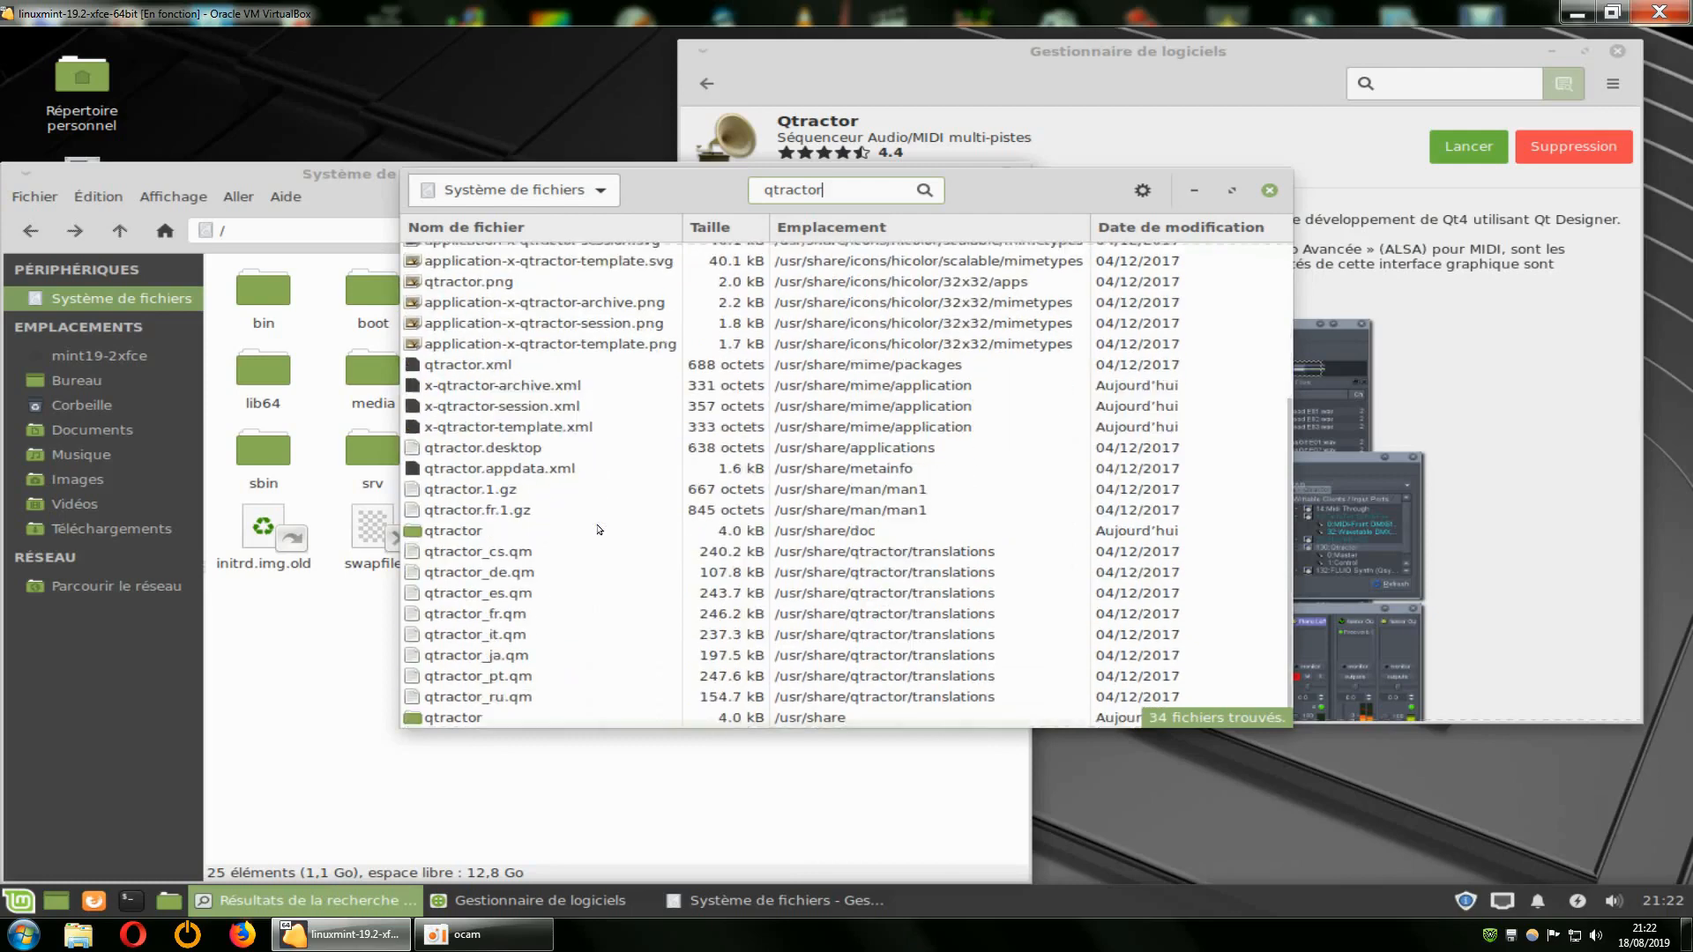
pyautogui.scroll(5, 594, 532)
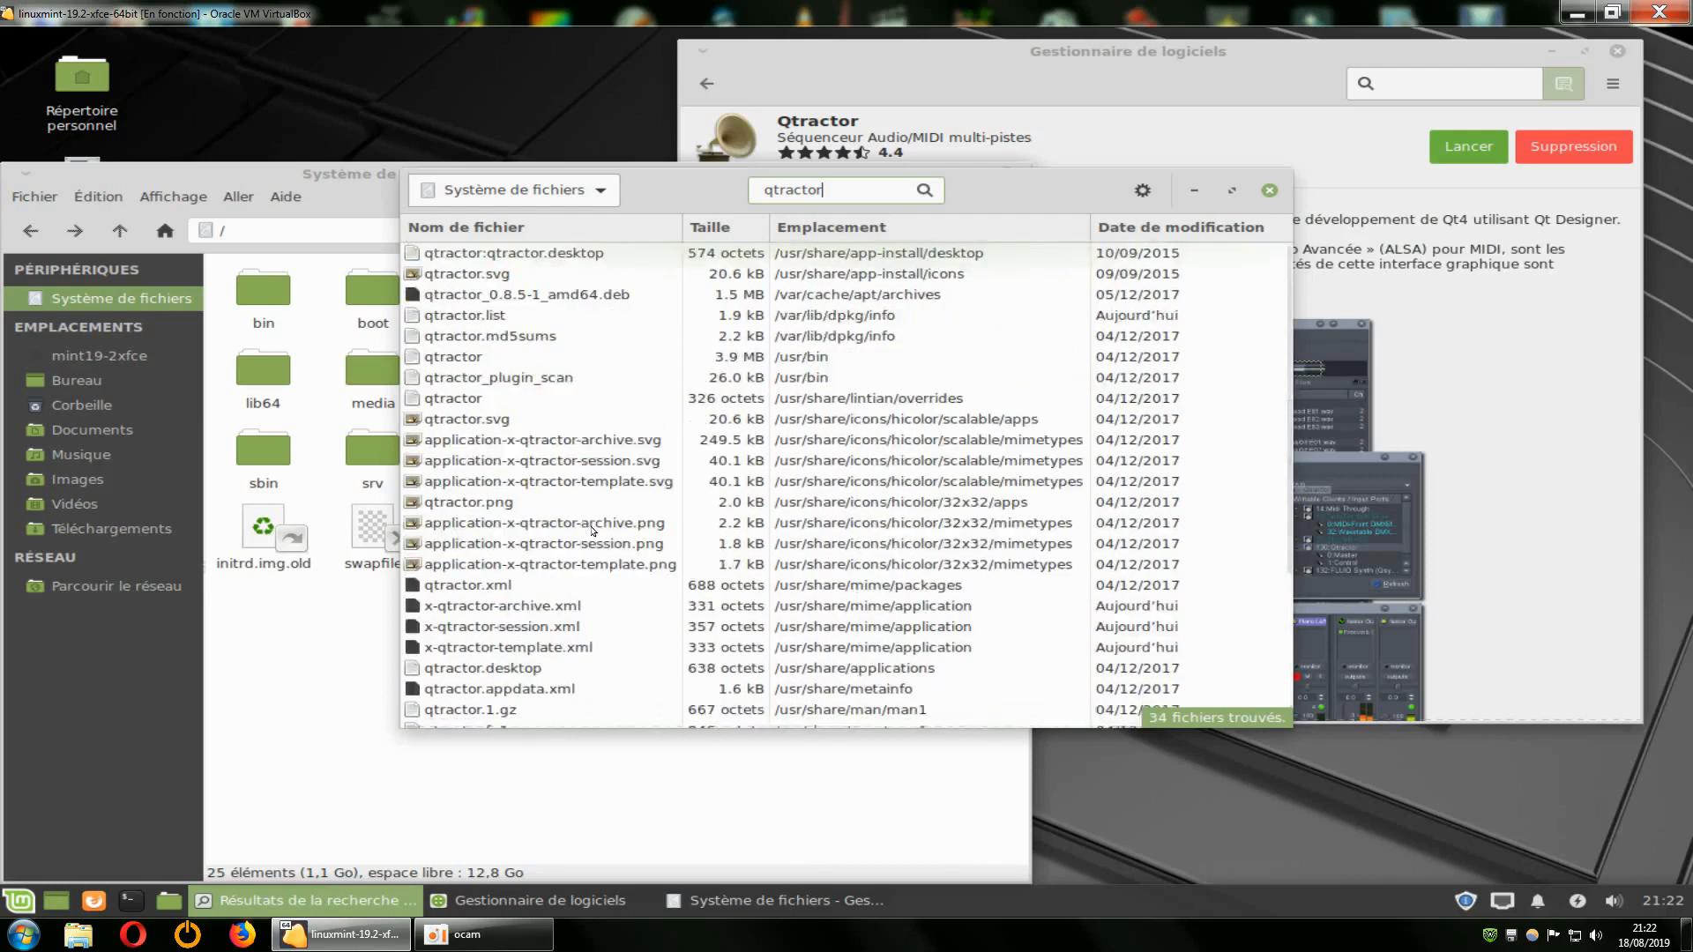
pyautogui.scroll(-3, 598, 439)
pyautogui.scroll(-1, 600, 441)
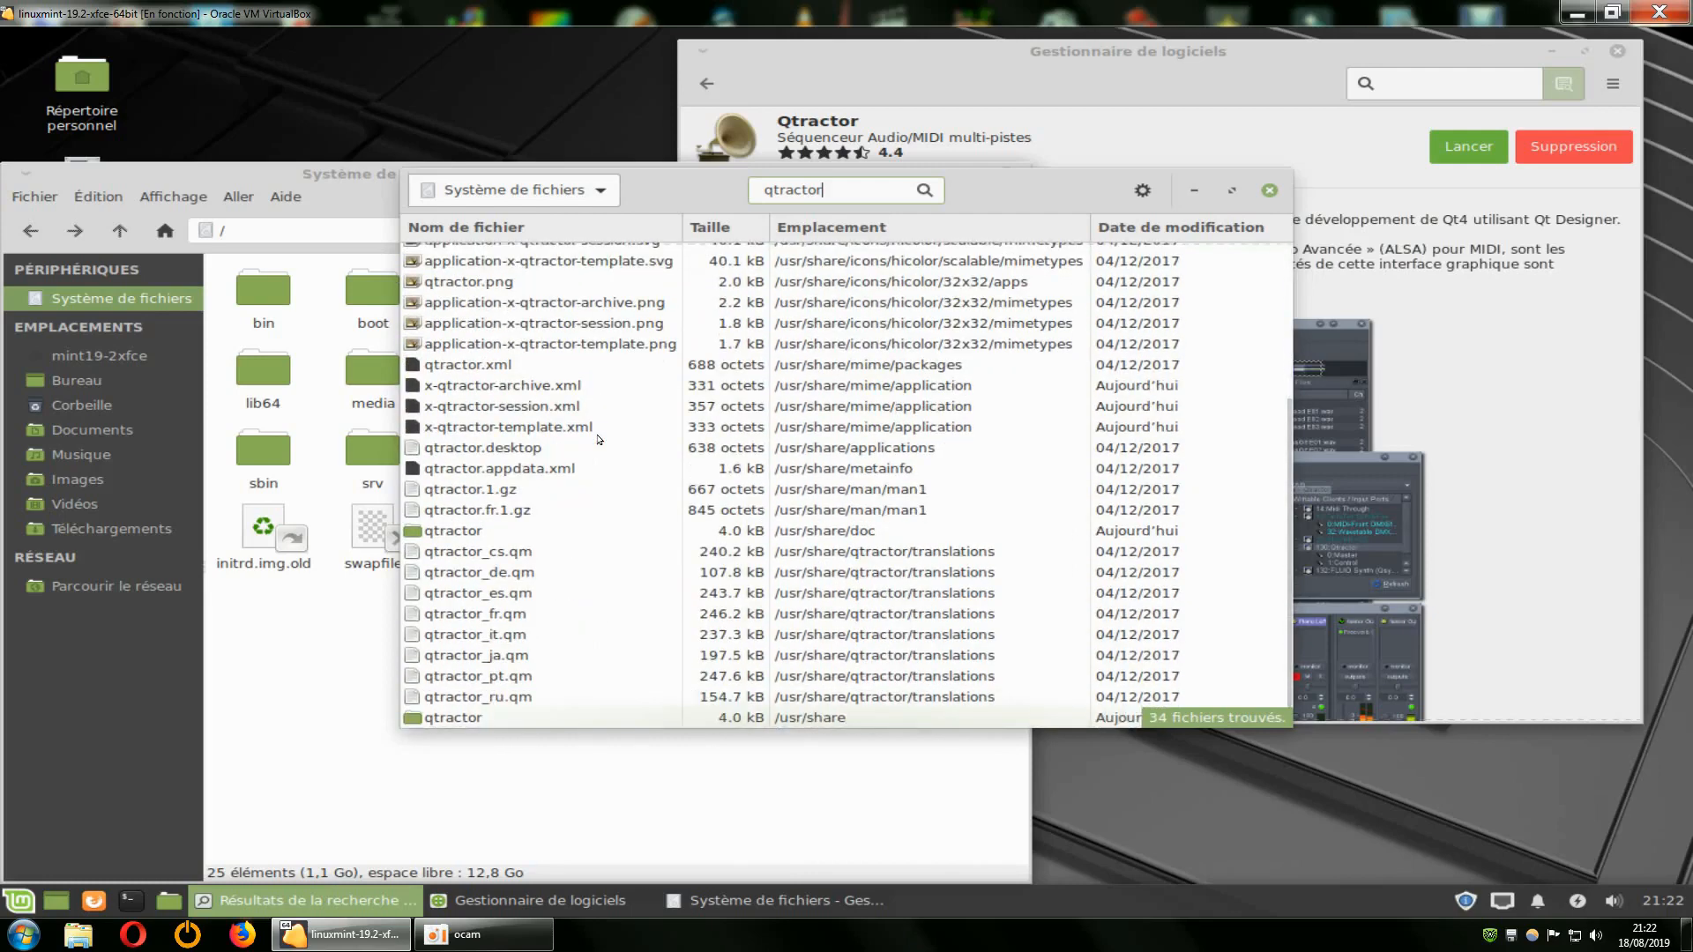
pyautogui.scroll(5, 600, 441)
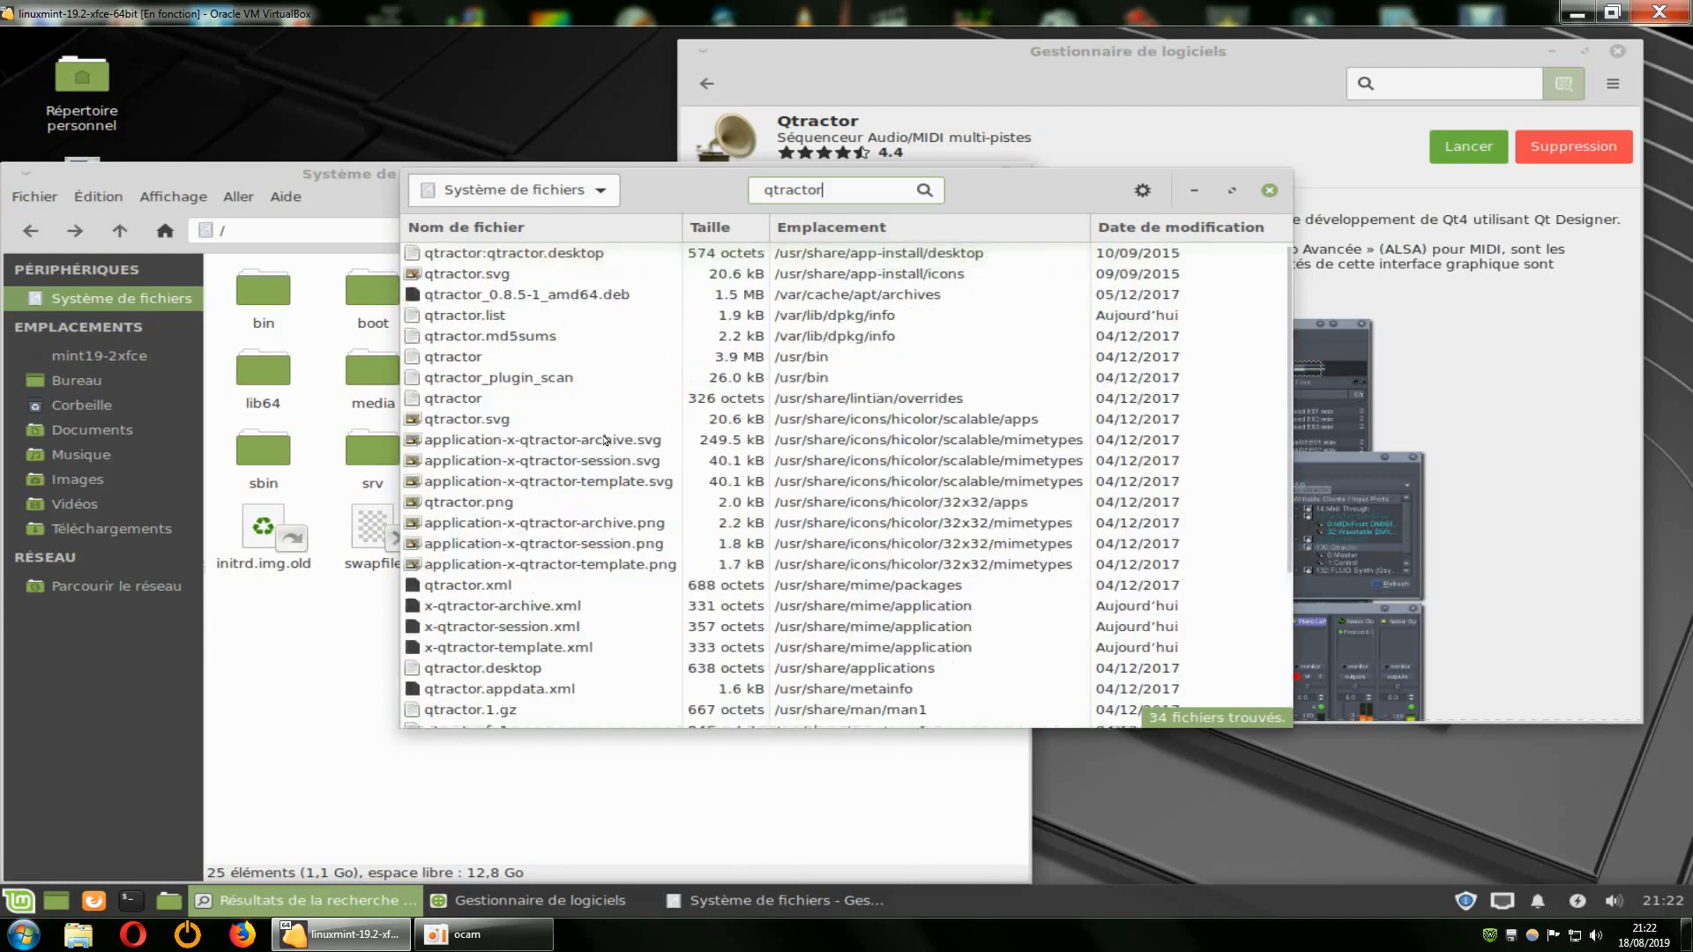
pyautogui.click(1269, 190)
pyautogui.click(1006, 175)
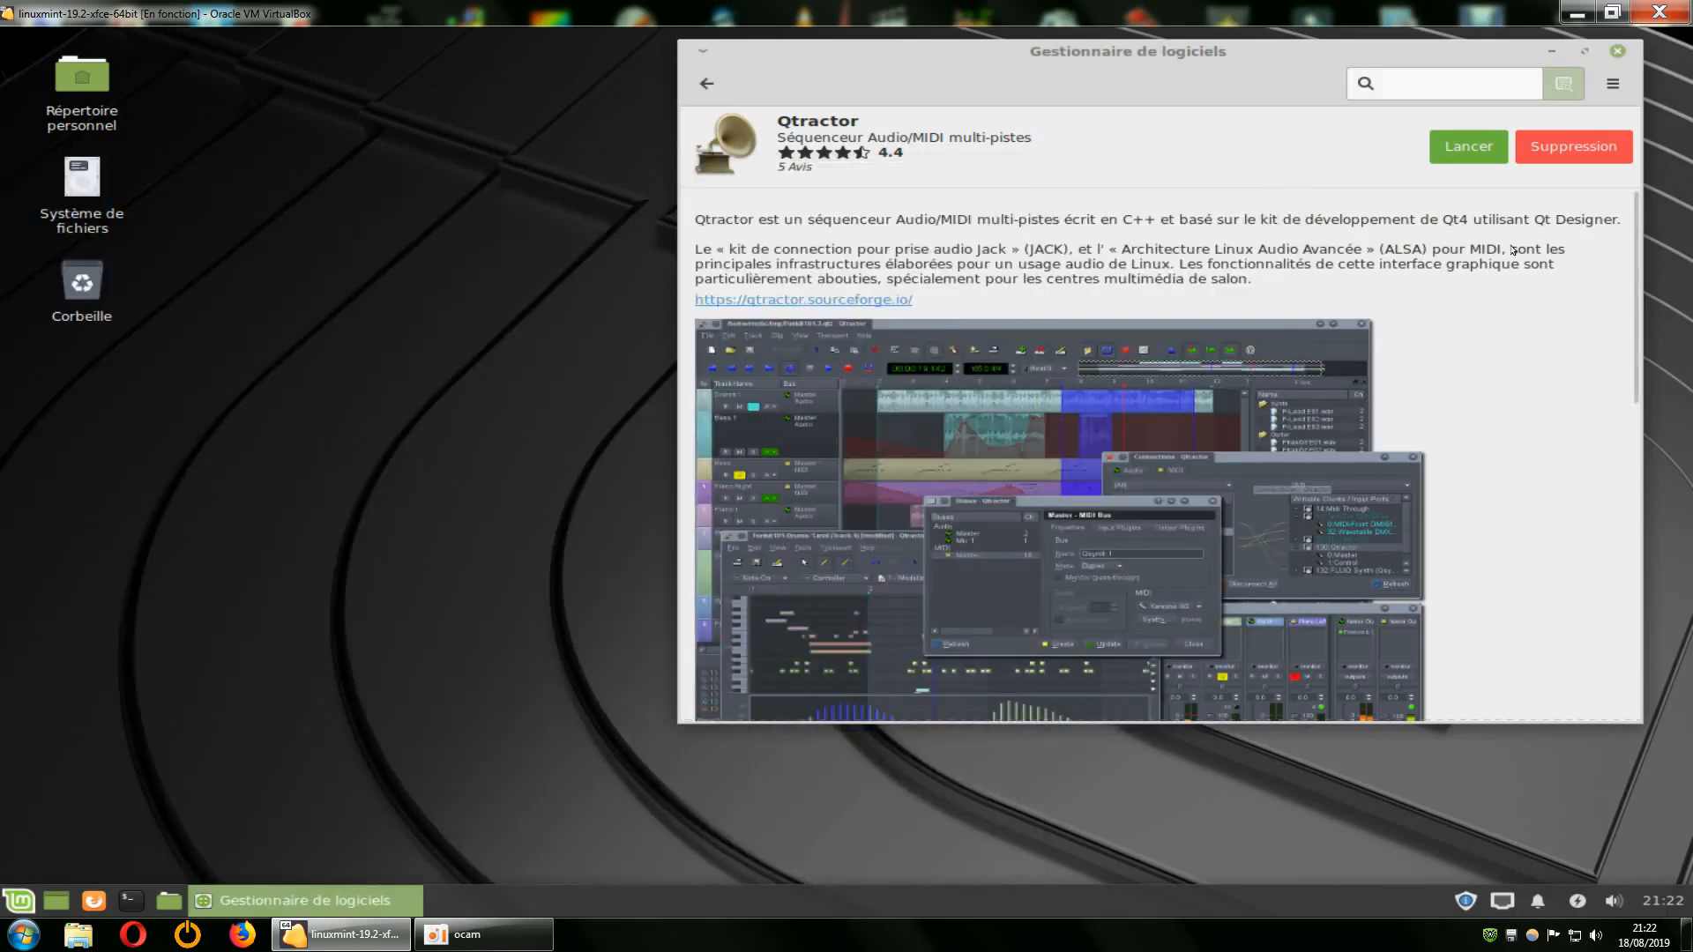
# Step: Uninstall Qtractor and shift the software manager window slightly aside
pyautogui.click(1556, 150)
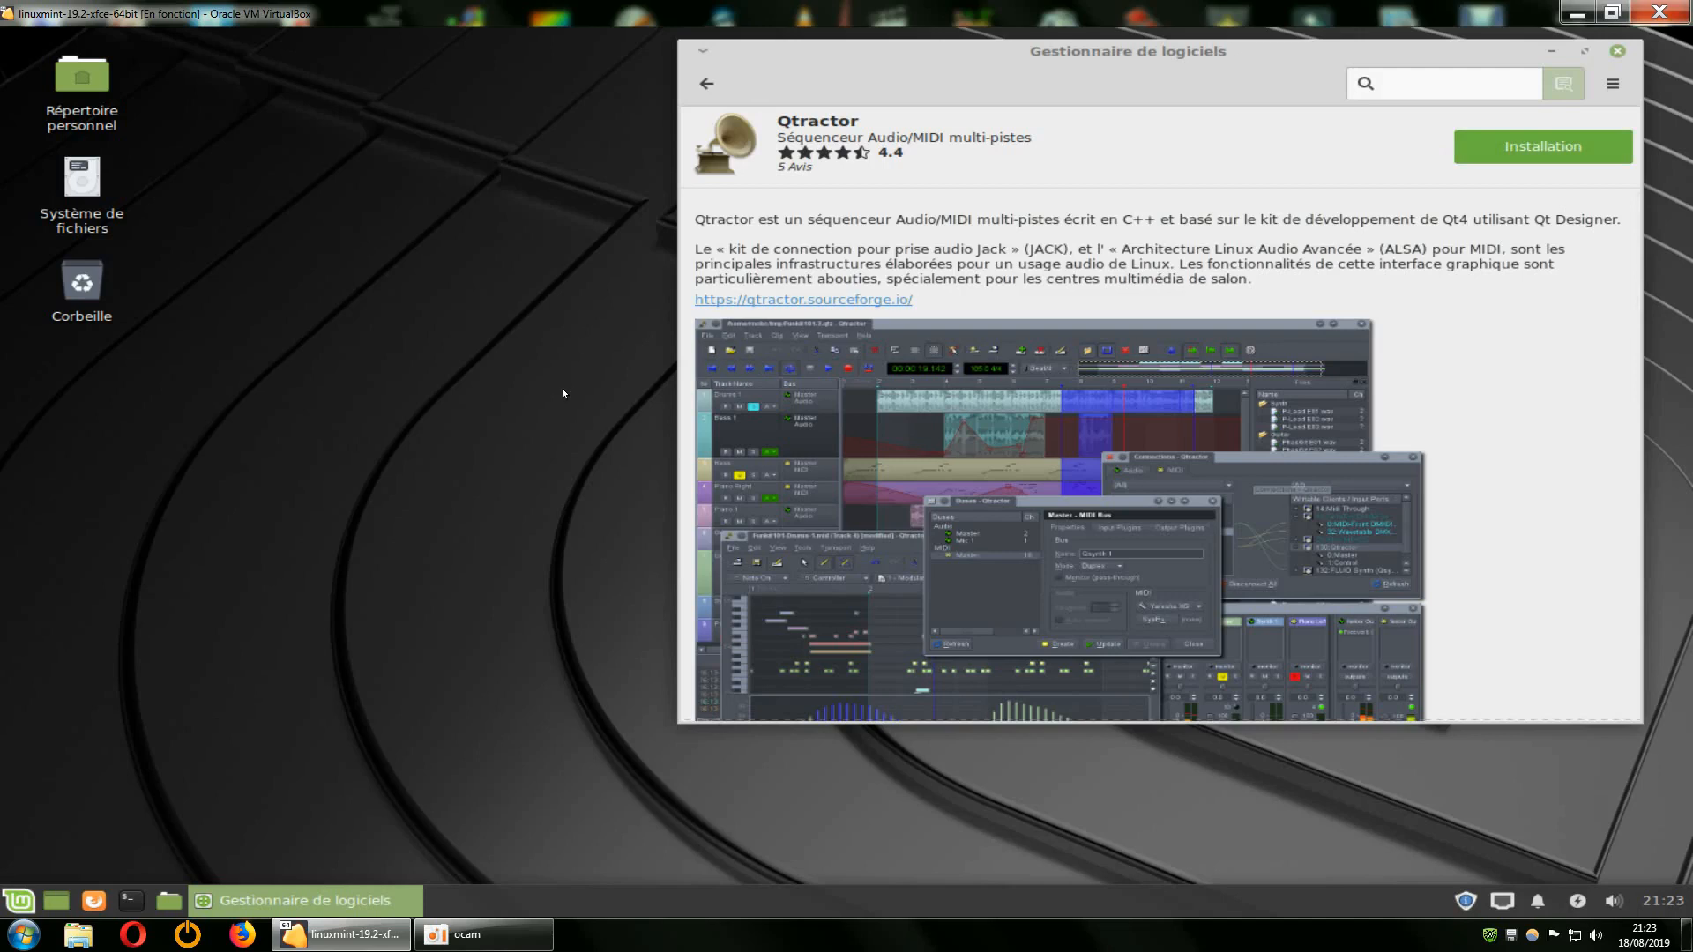
pyautogui.moveTo(969, 56)
pyautogui.mouseDown()
pyautogui.moveTo(924, 59)
pyautogui.moveTo(986, 57)
pyautogui.mouseUp()
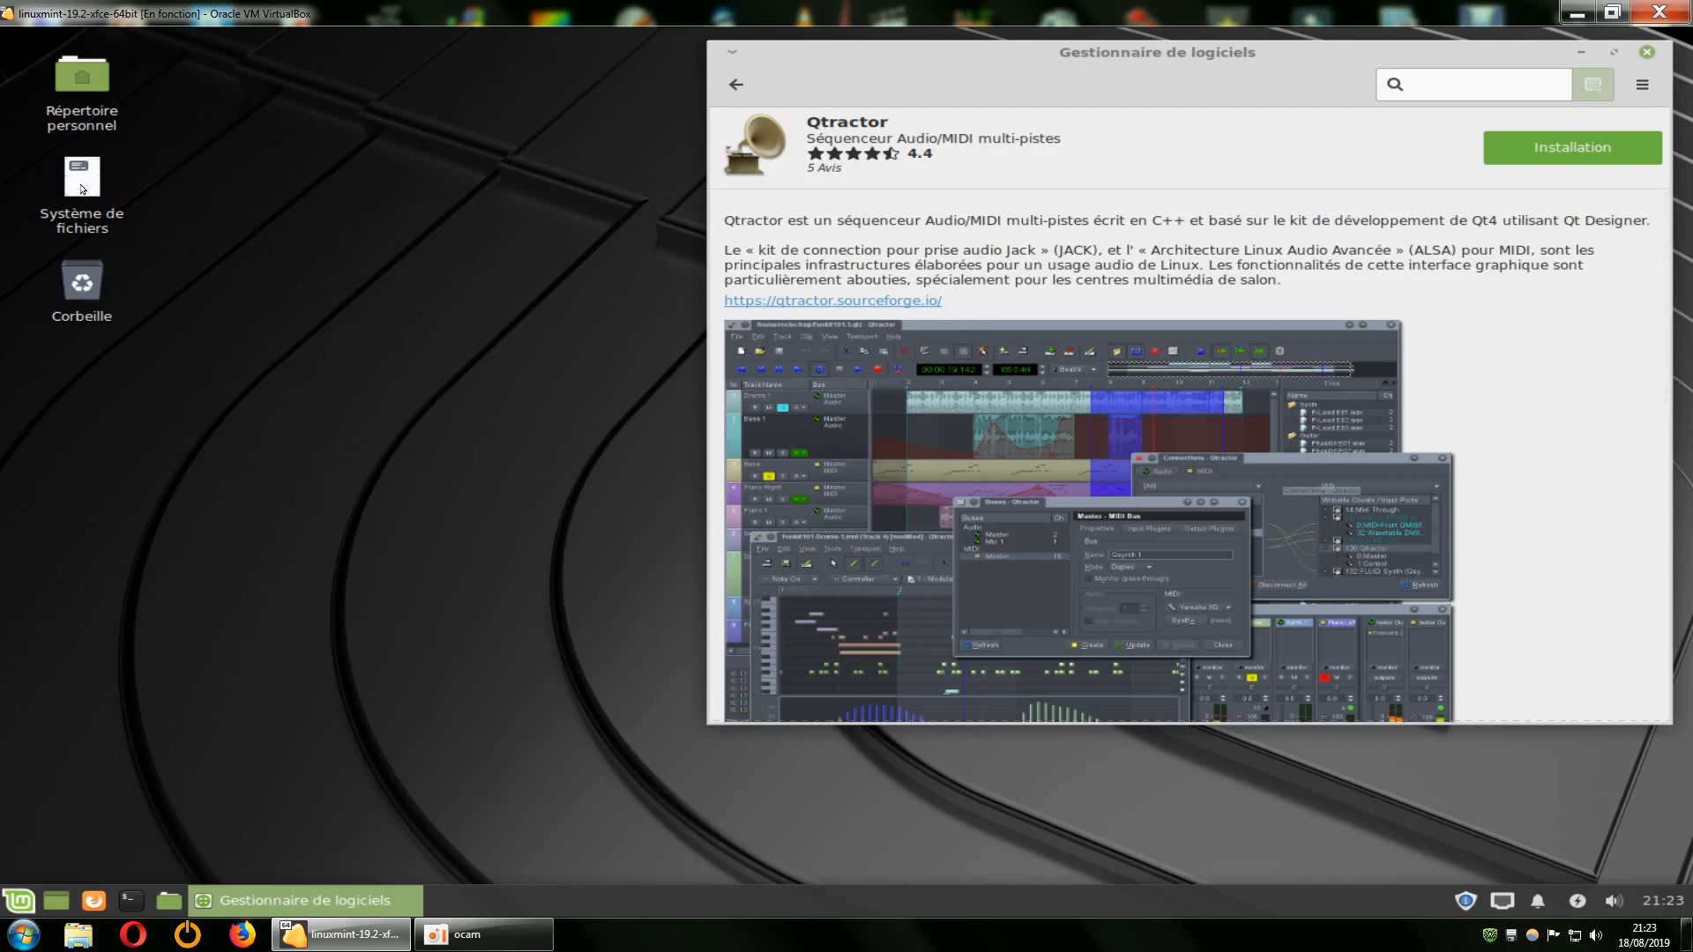
# Step: Reopen the root file system, repeat the qtractor file search with the program removed, and reposition the results window
pyautogui.doubleClick(82, 189)
pyautogui.rightClick(651, 653)
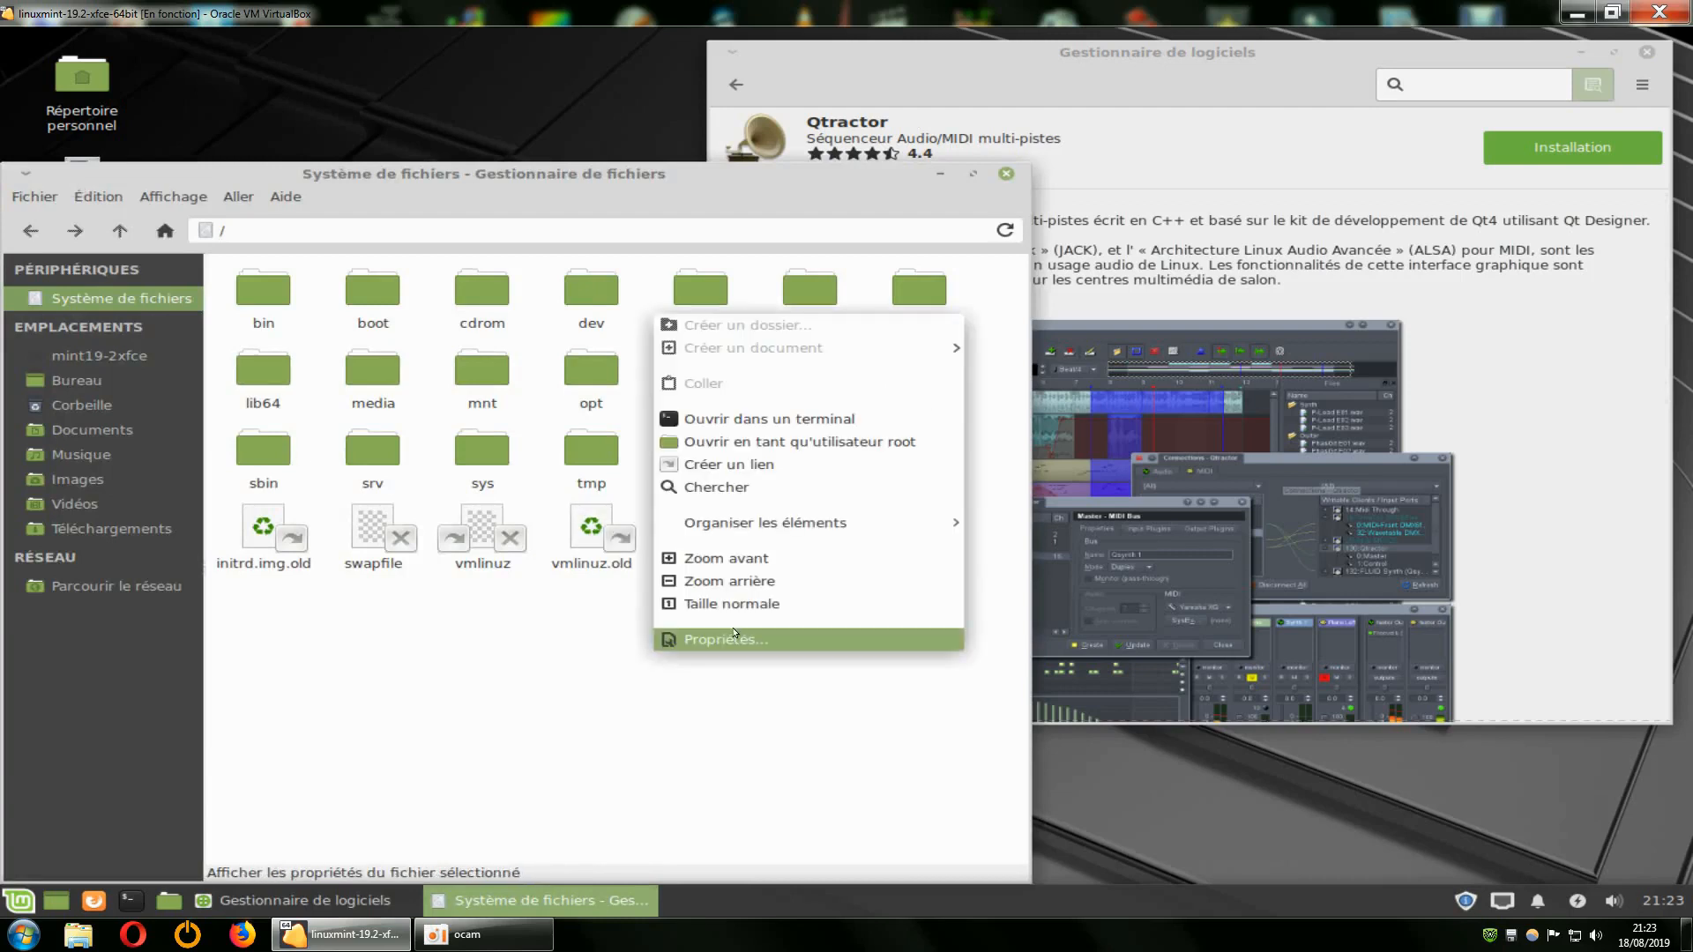
pyautogui.click(761, 487)
pyautogui.write('qtractor')
pyautogui.press('Return')
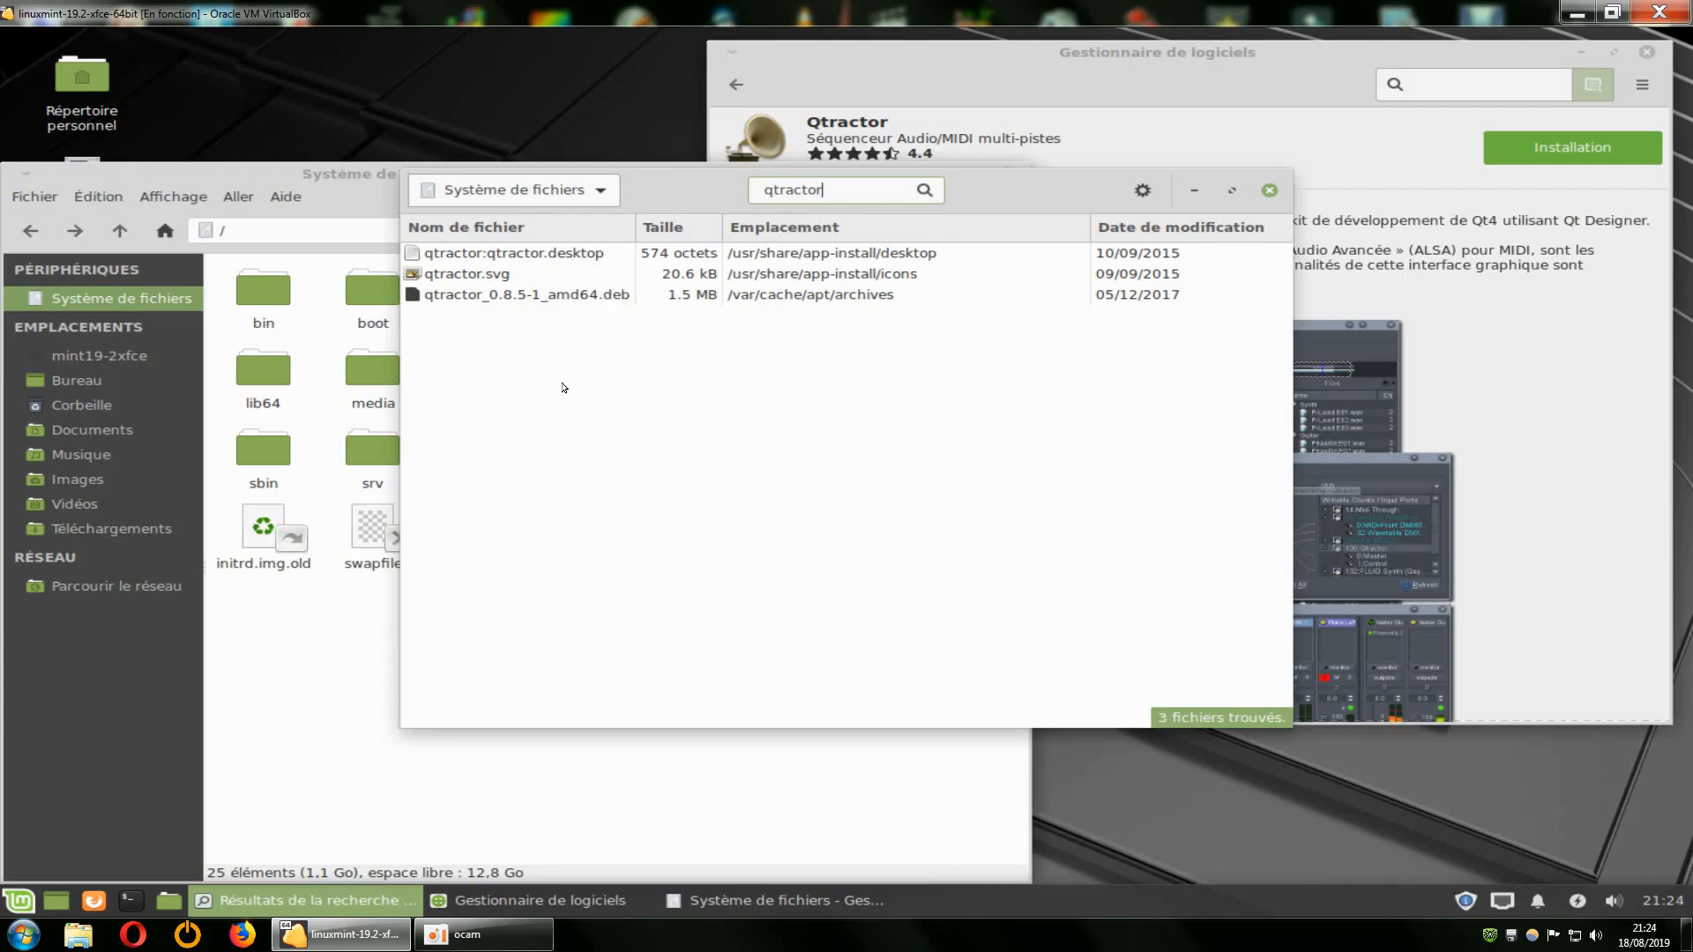
pyautogui.moveTo(717, 204); pyautogui.dragTo(669, 264)
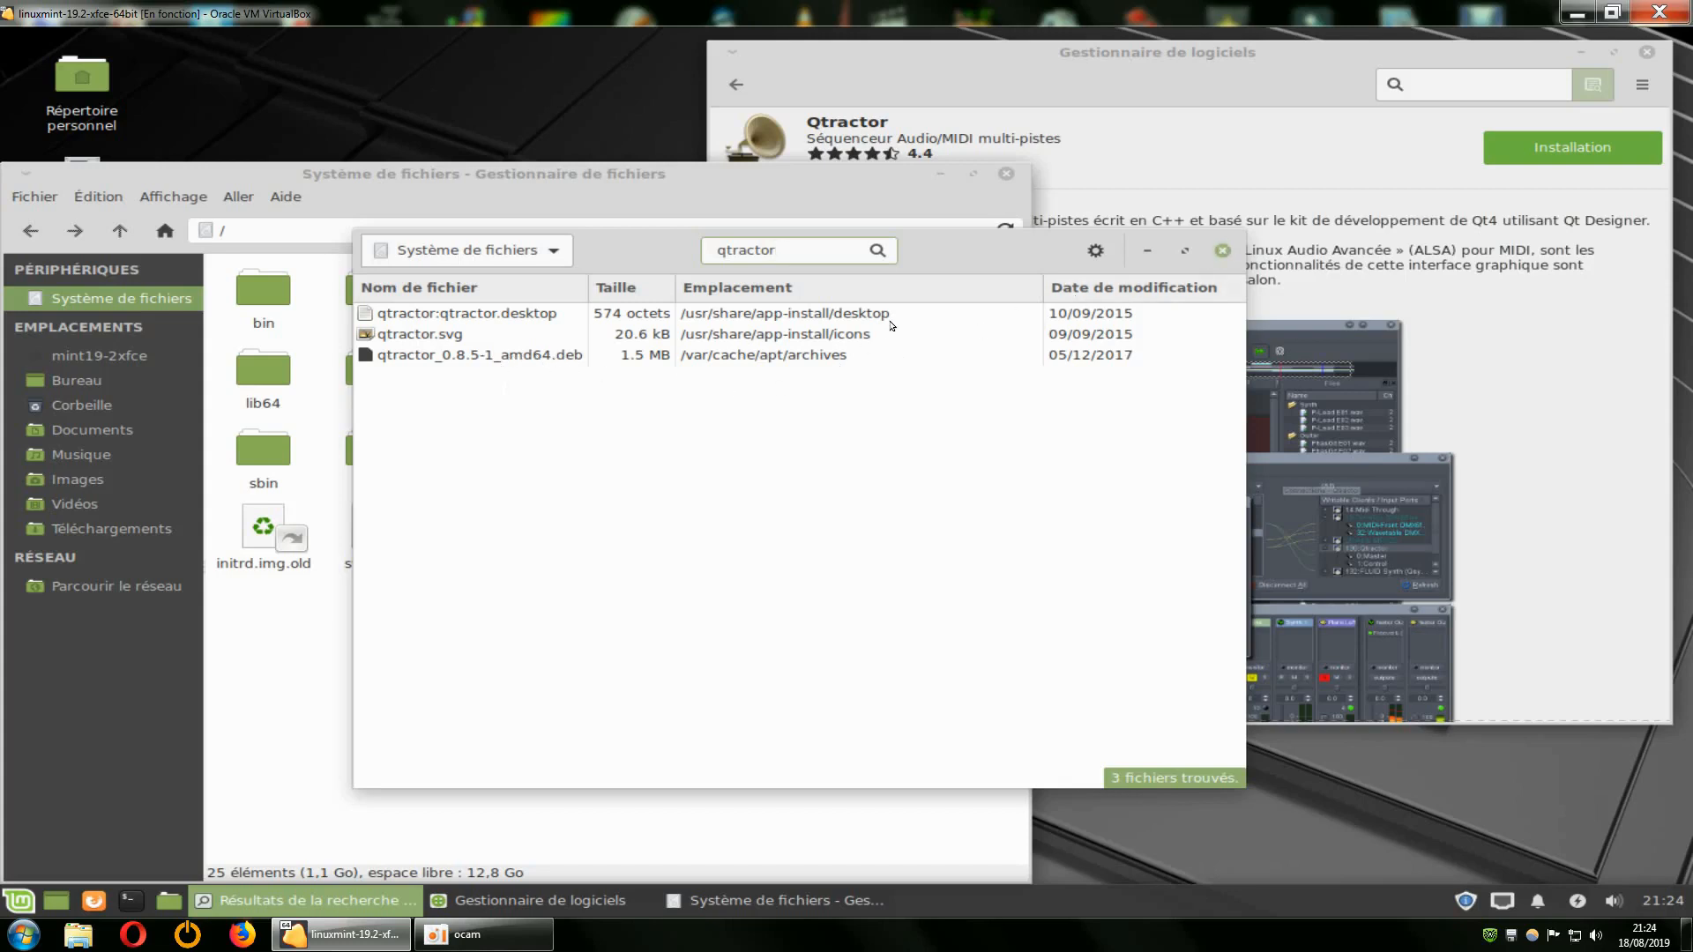
pyautogui.moveTo(1001, 251); pyautogui.dragTo(889, 380)
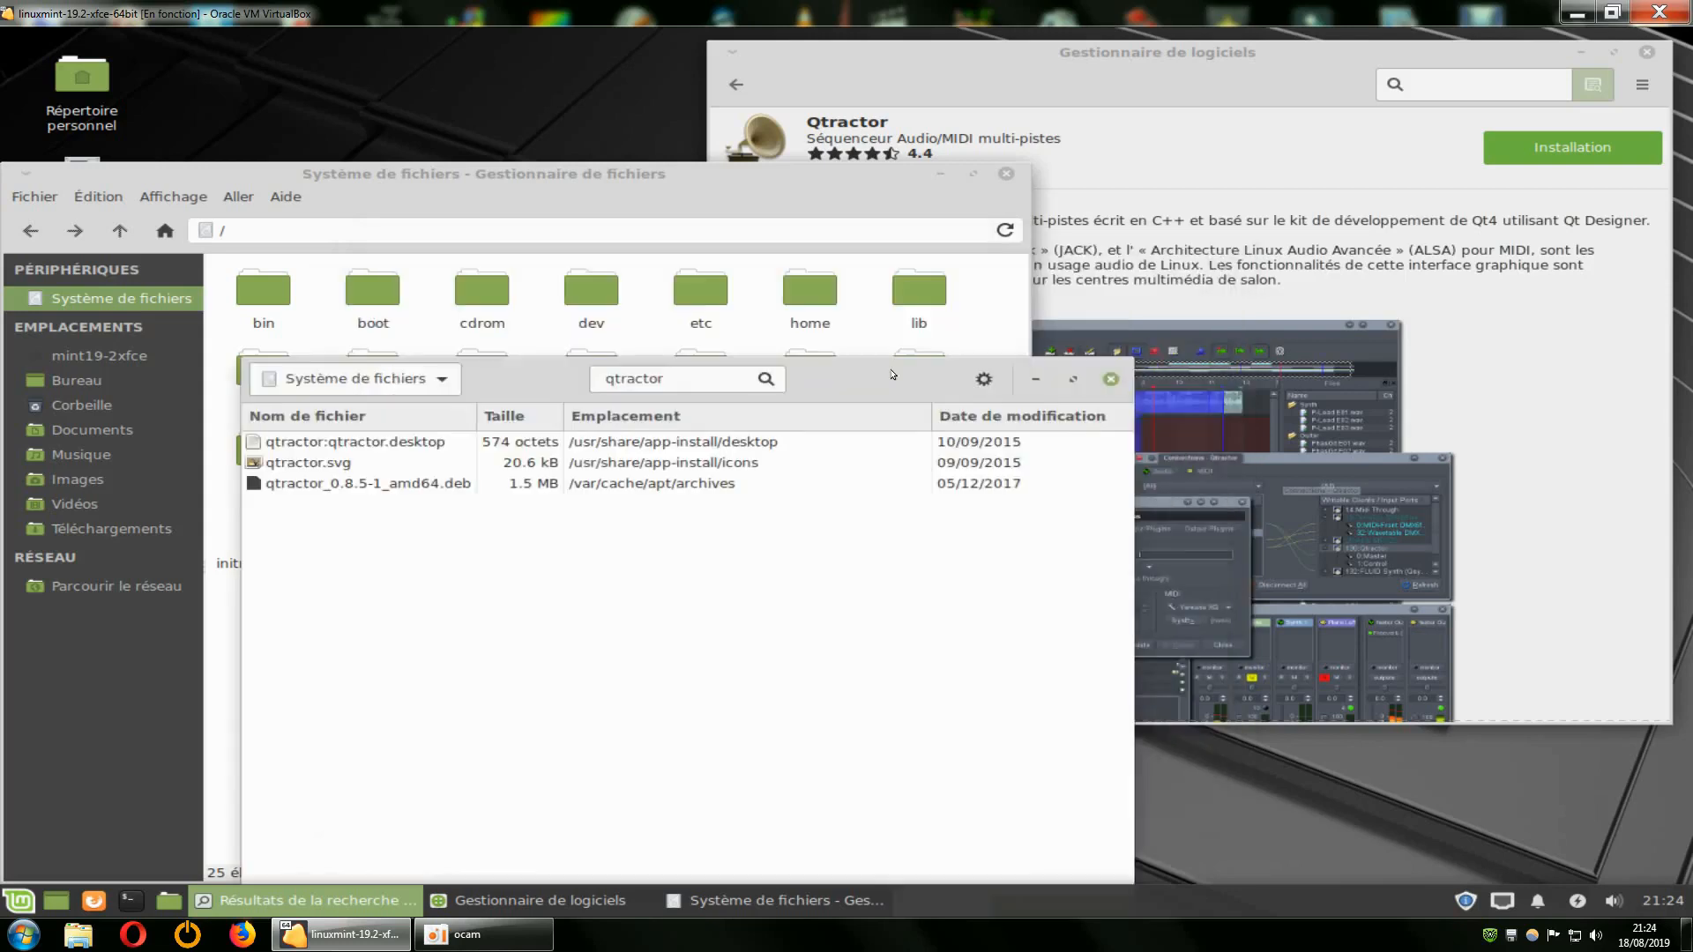
# Step: Examine the software manager's available options, both from the Qtractor page and from its home page
pyautogui.click(1289, 58)
pyautogui.moveTo(1289, 59); pyautogui.dragTo(1092, 81)
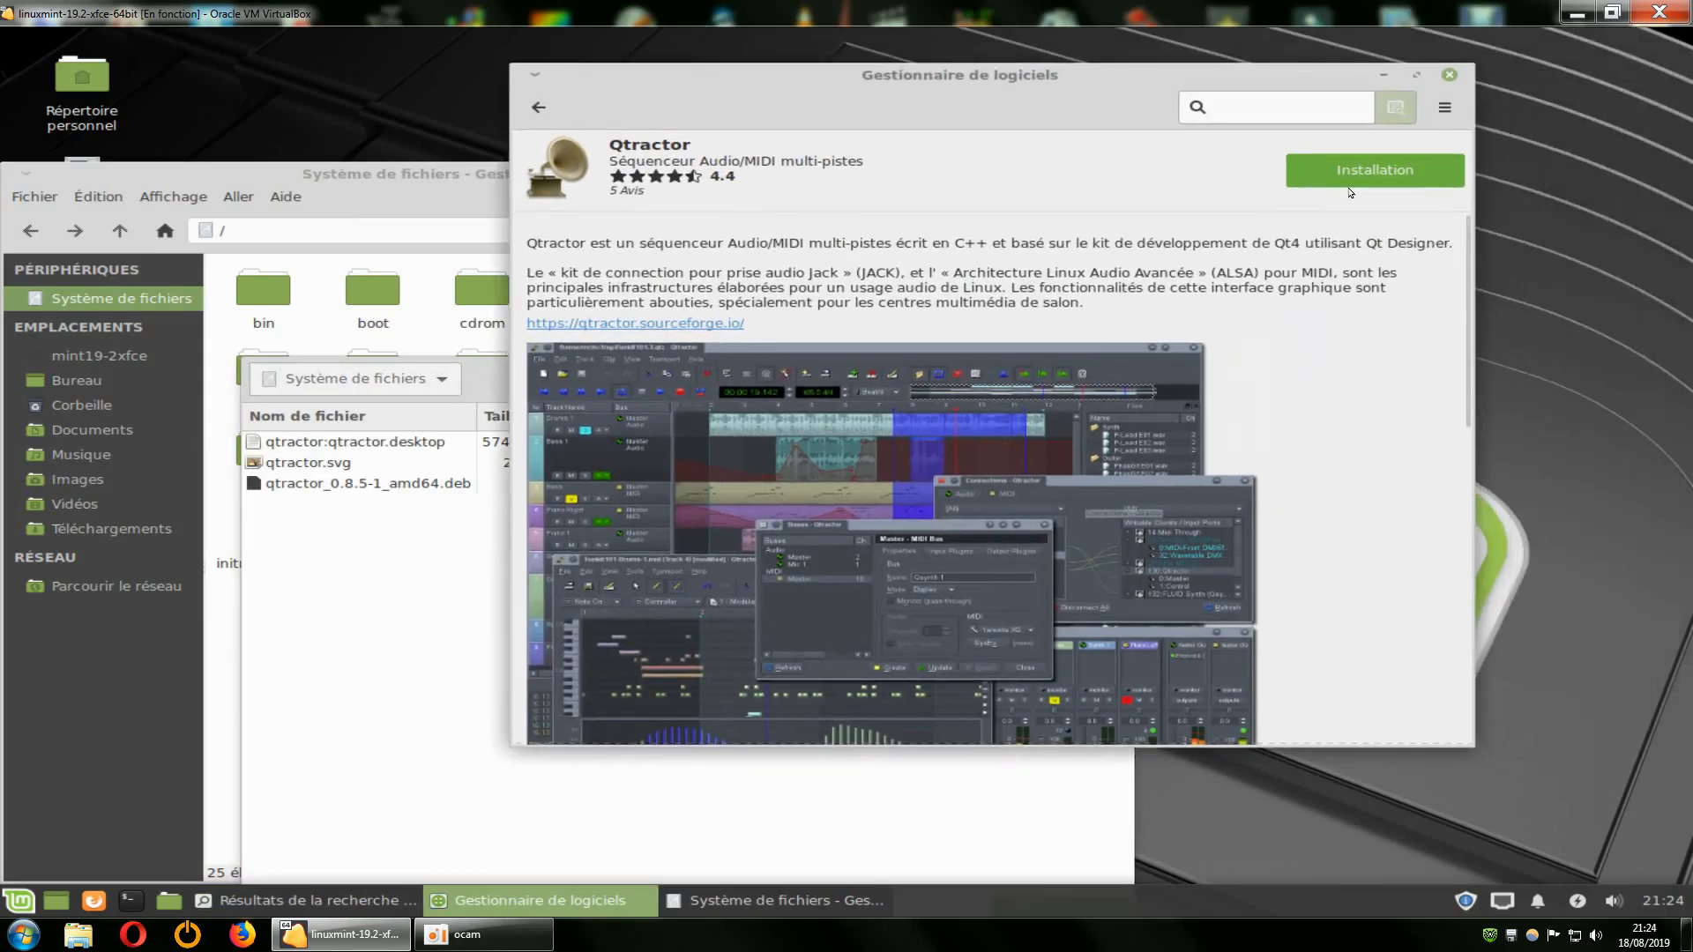
pyautogui.click(1444, 108)
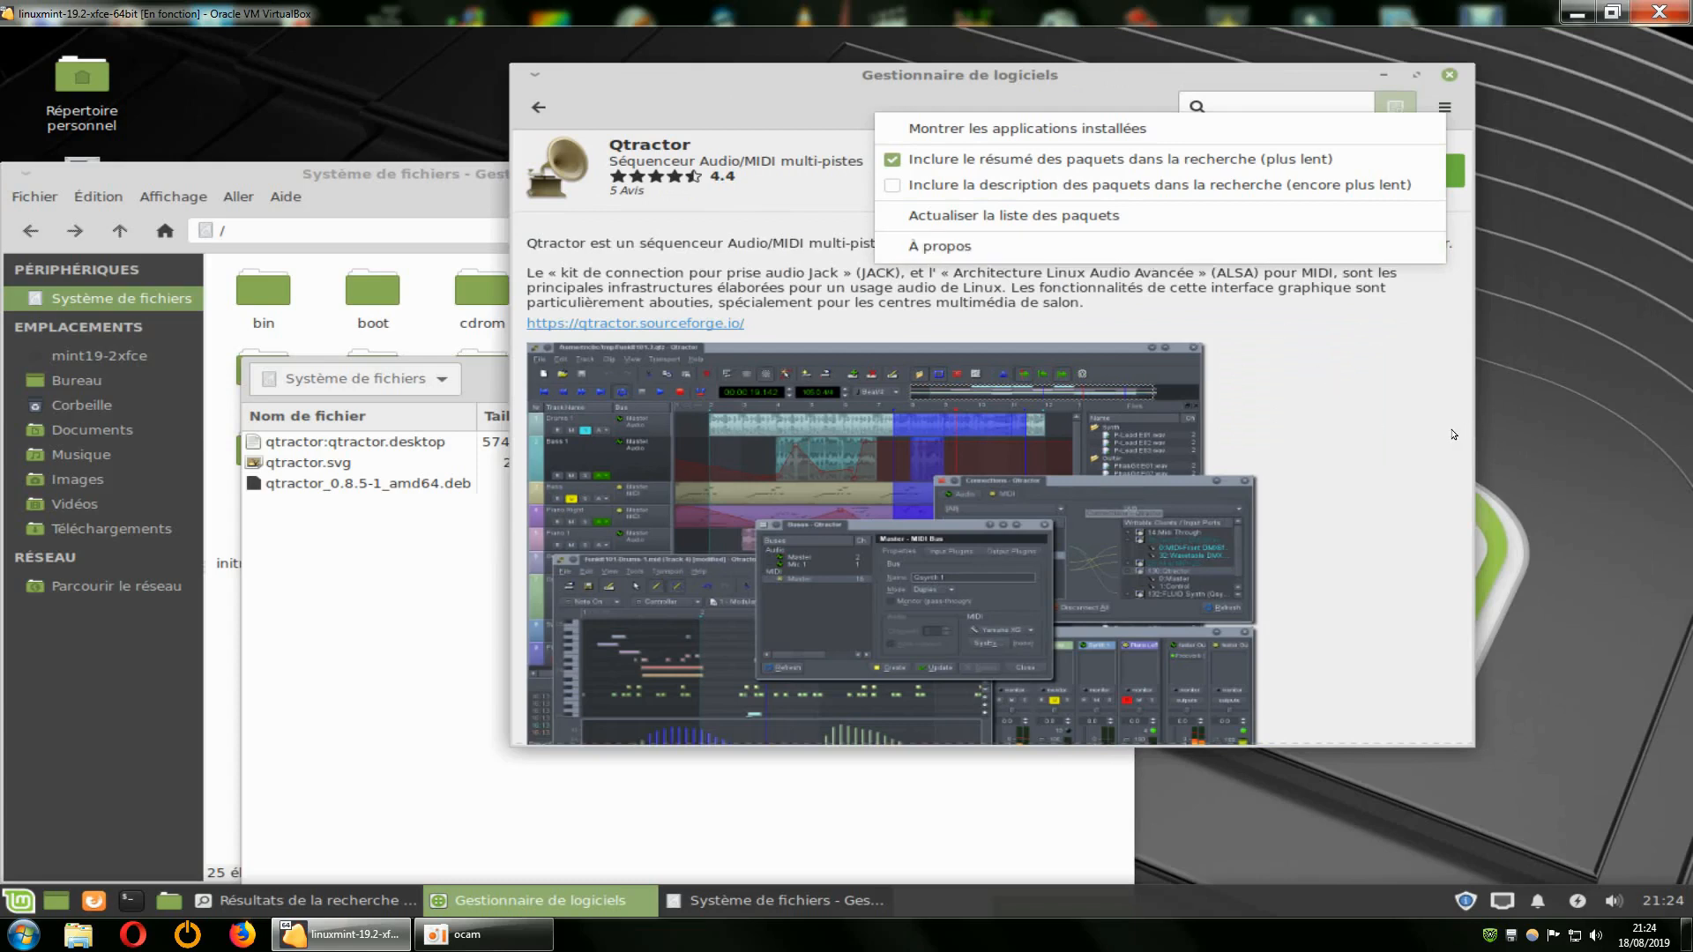
pyautogui.click(1353, 408)
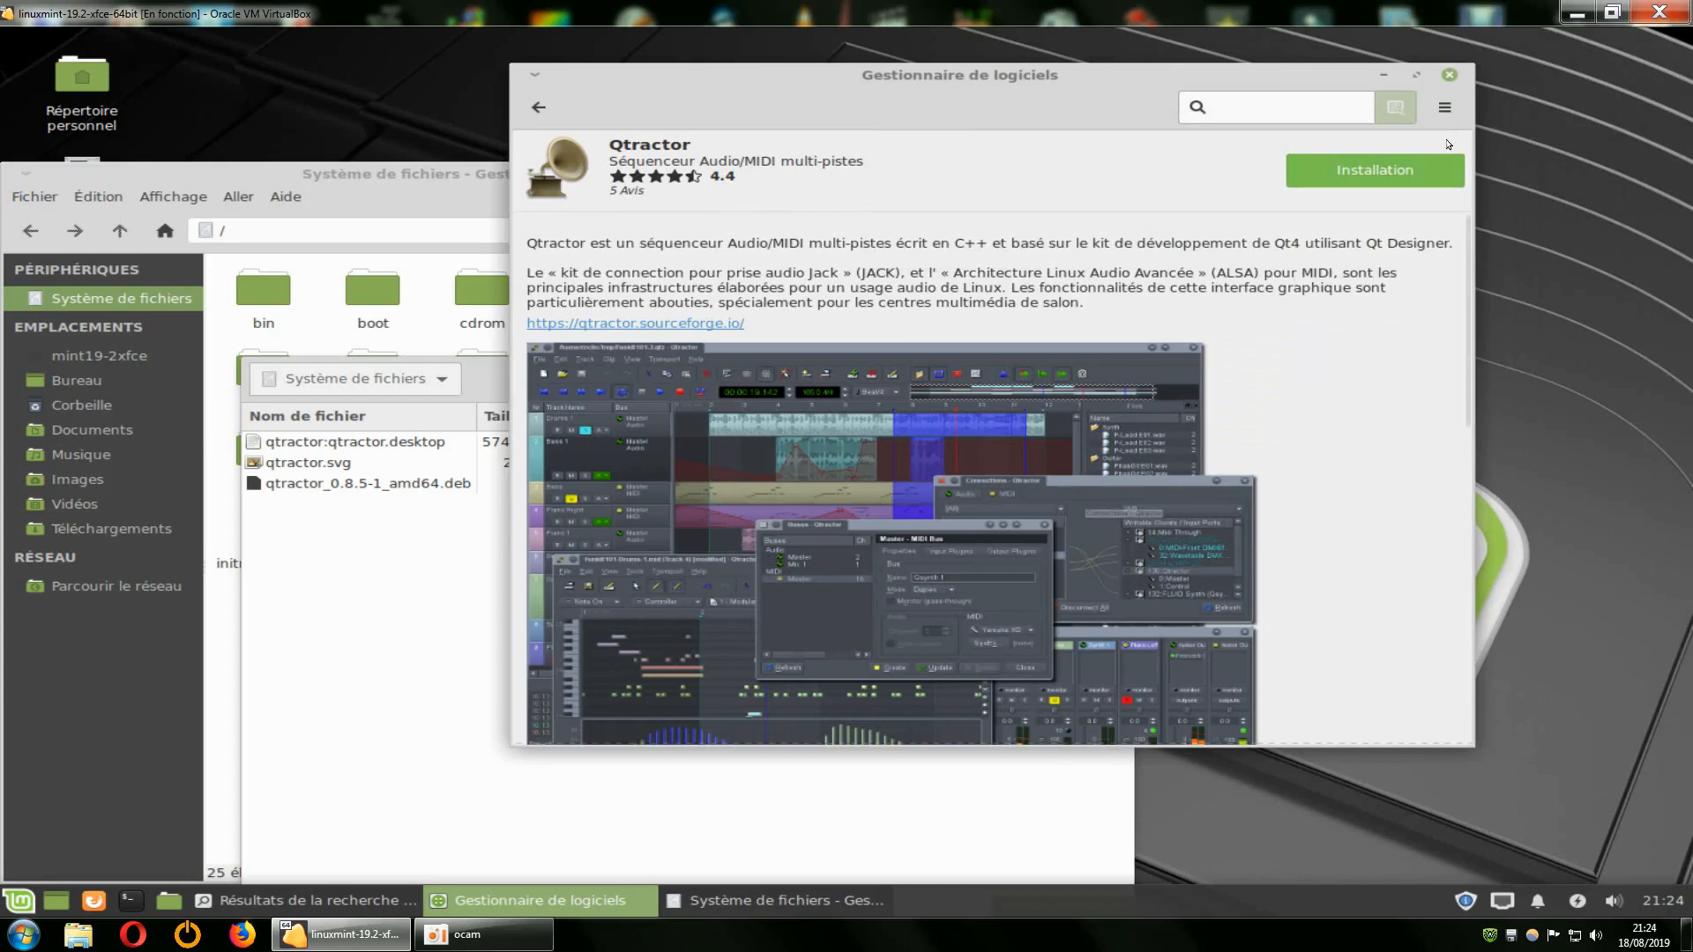
pyautogui.click(1444, 108)
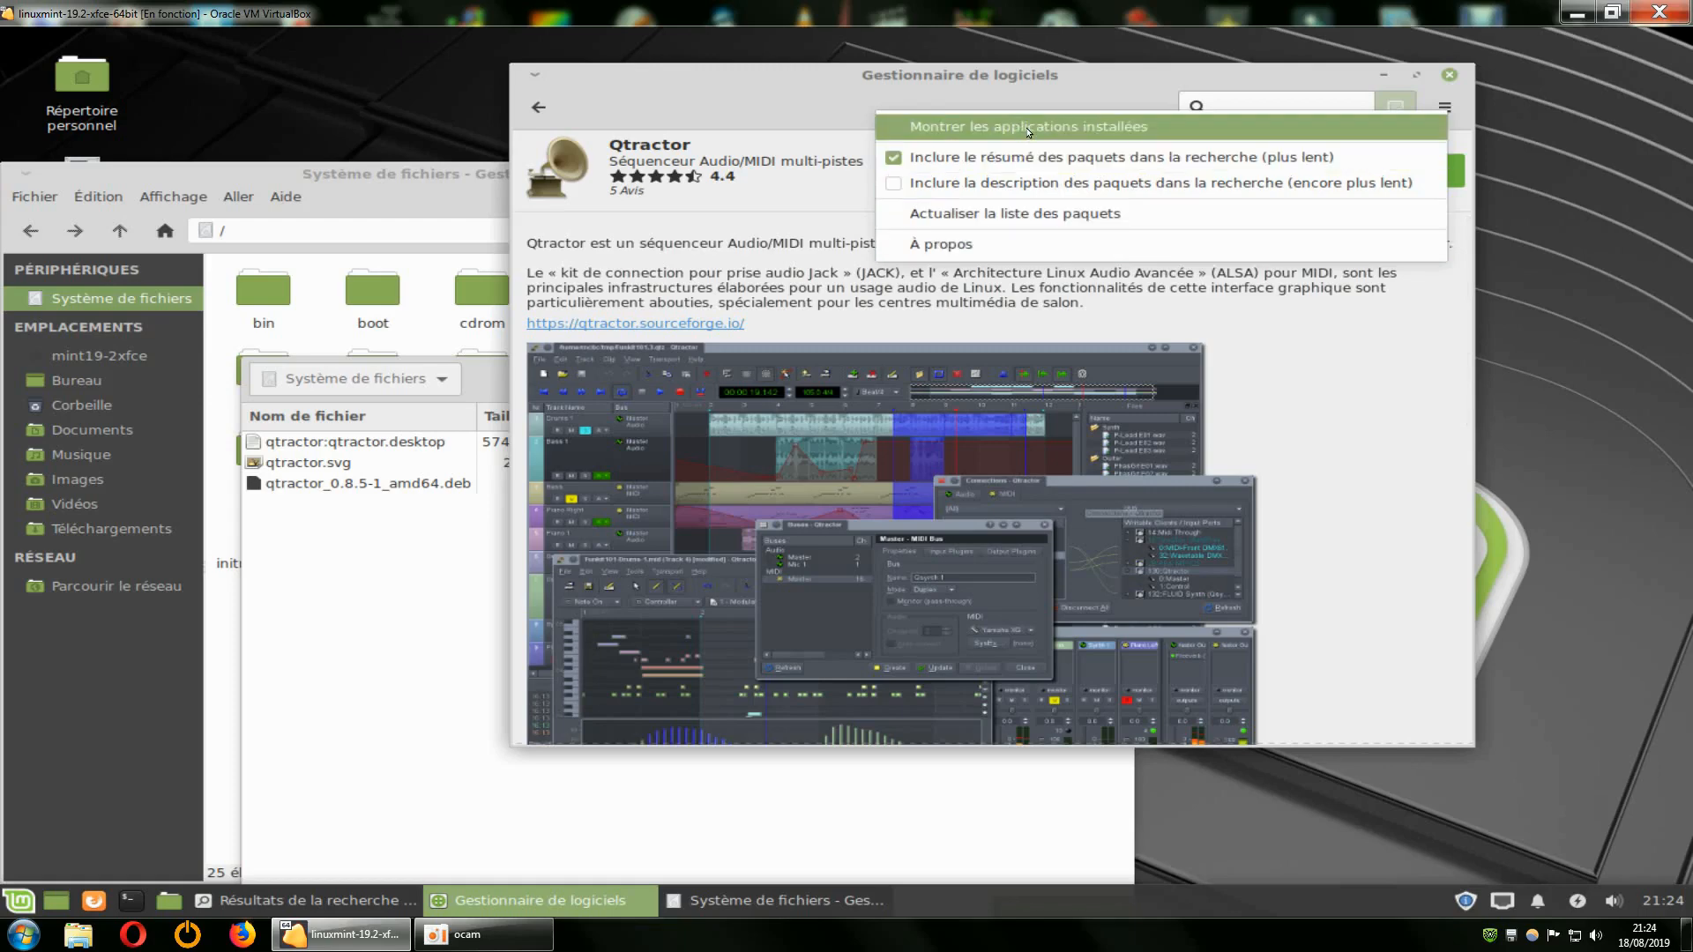
pyautogui.click(539, 110)
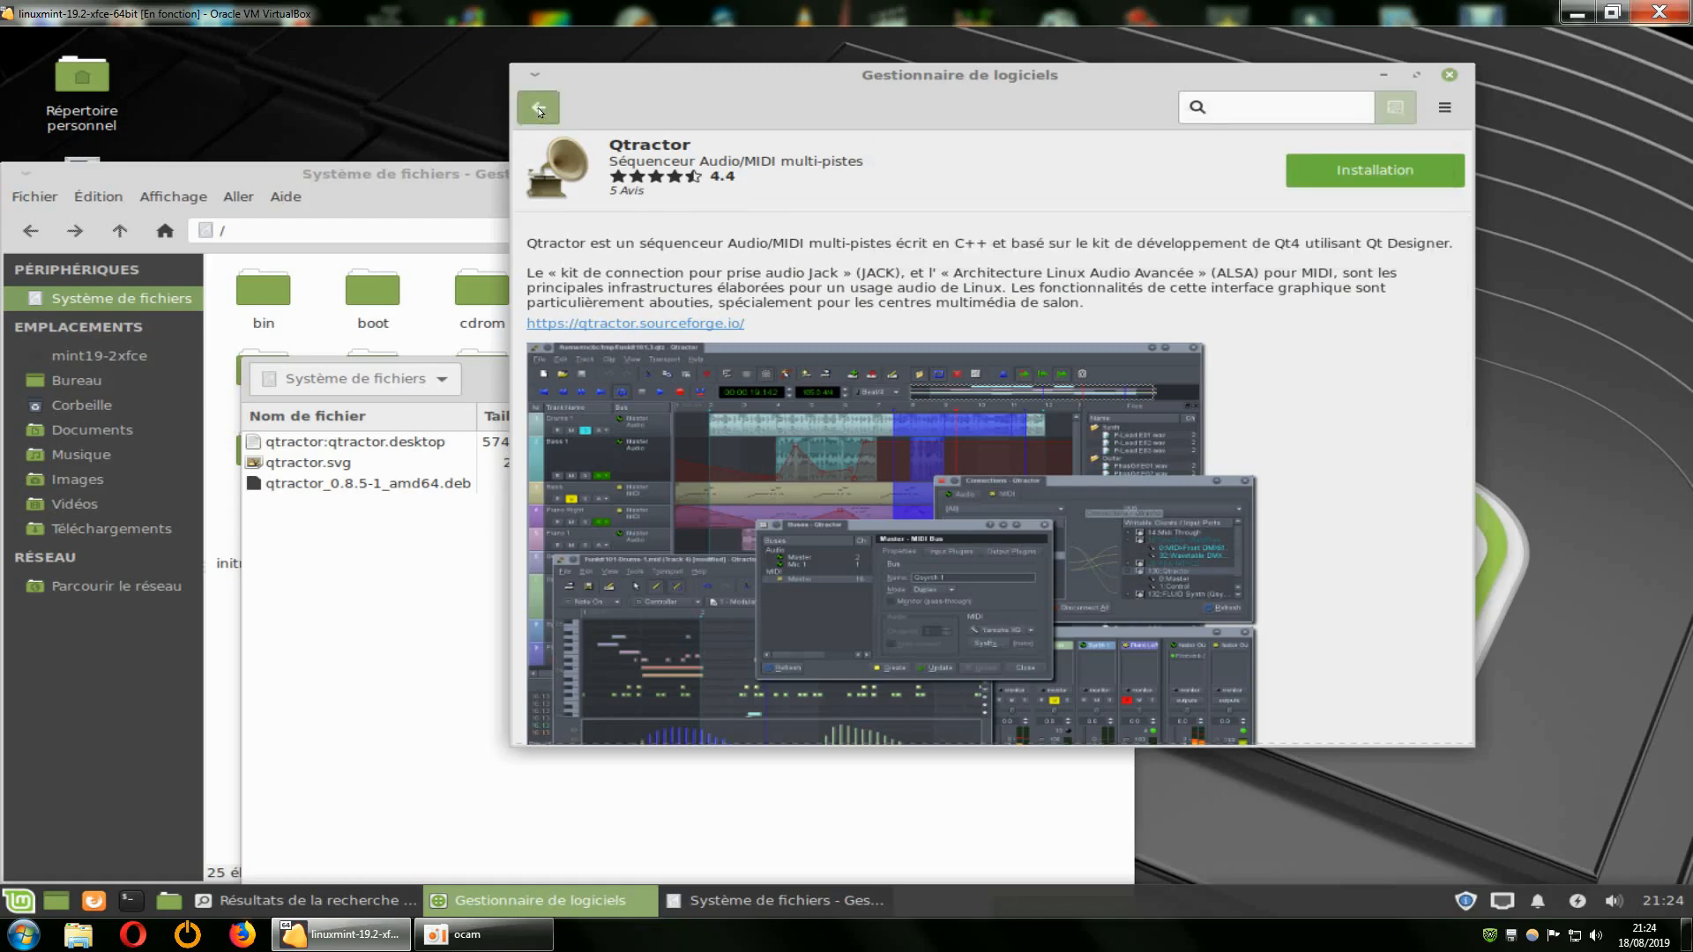
pyautogui.click(538, 109)
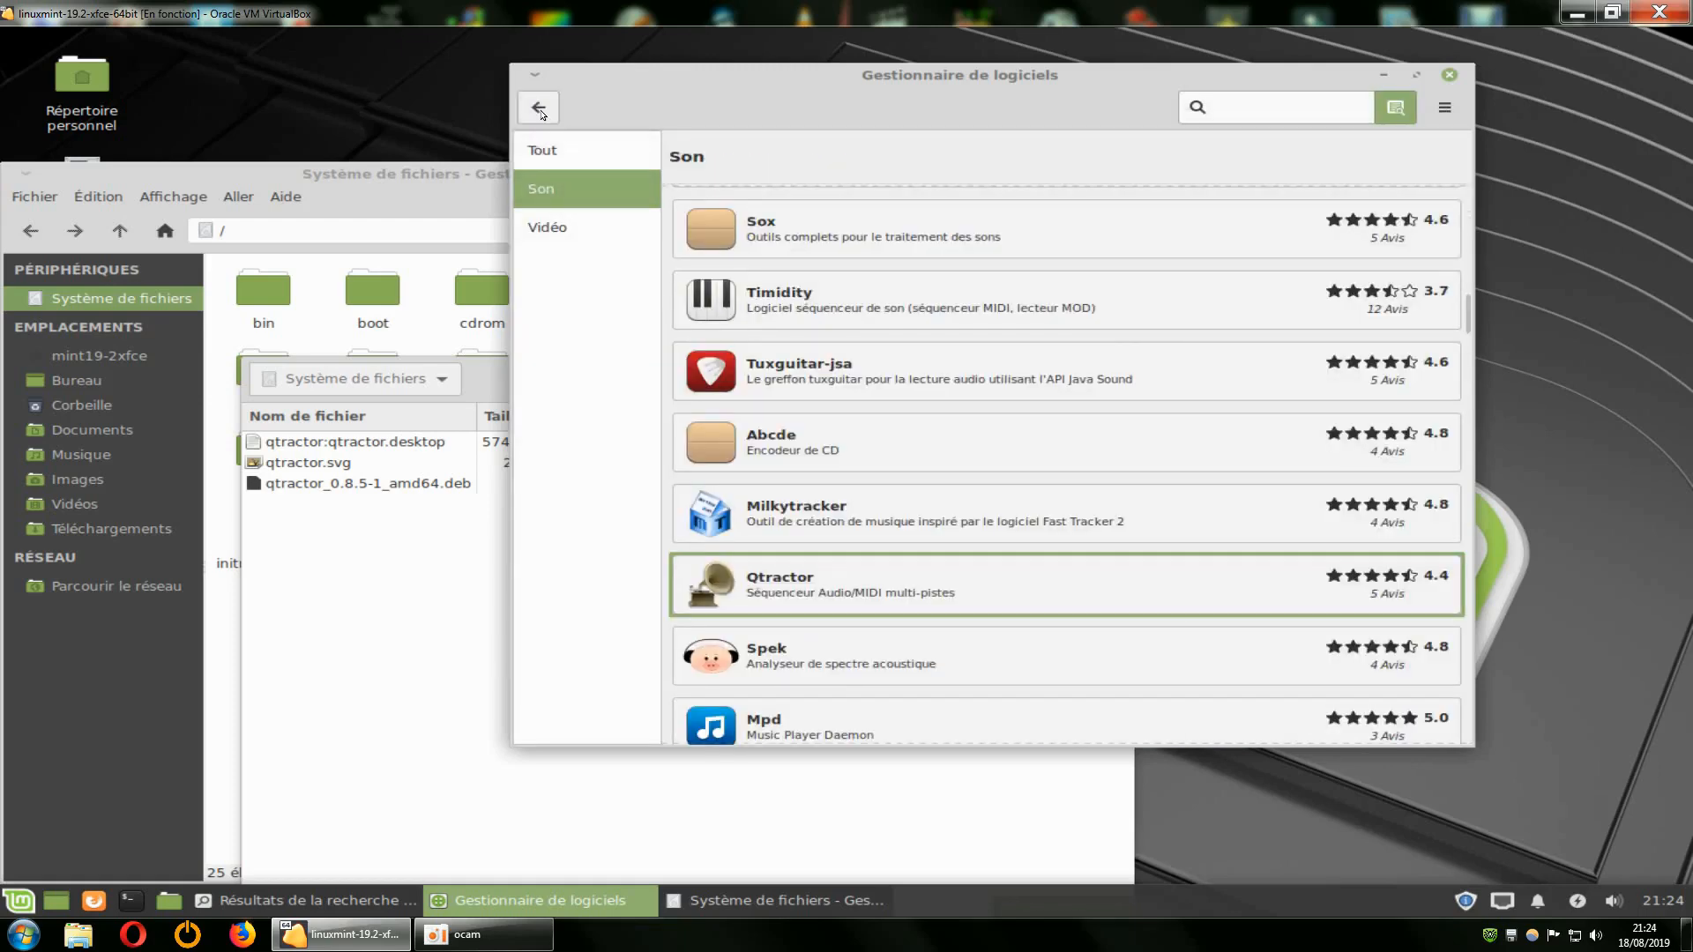
pyautogui.click(538, 108)
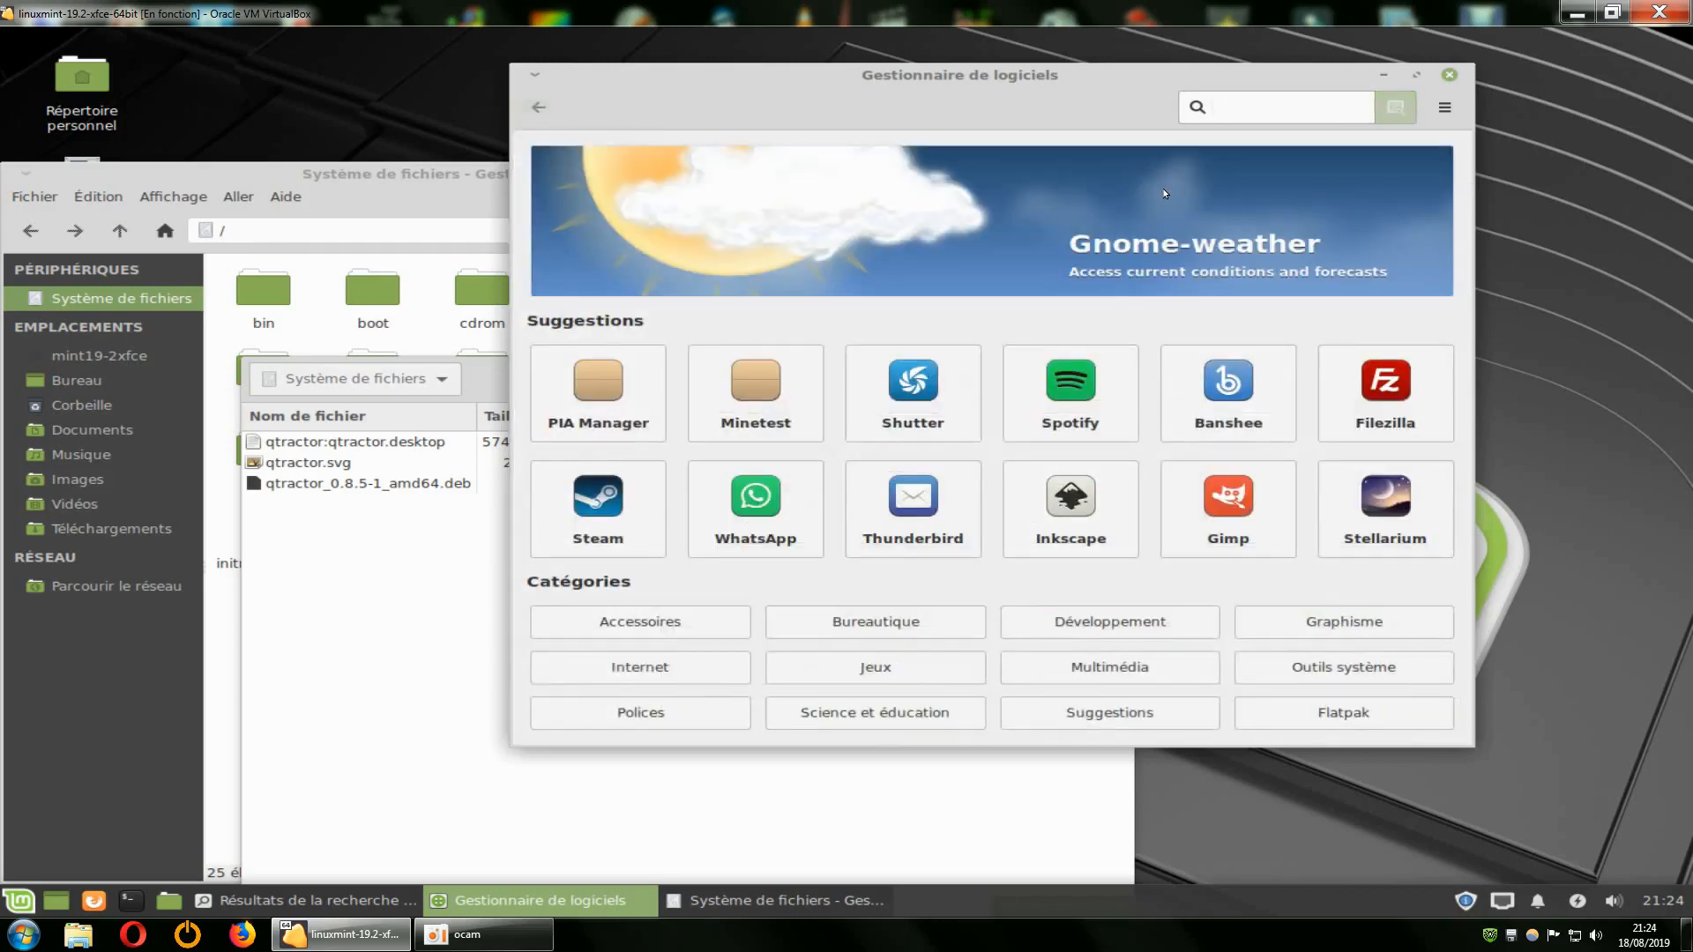
pyautogui.click(1439, 126)
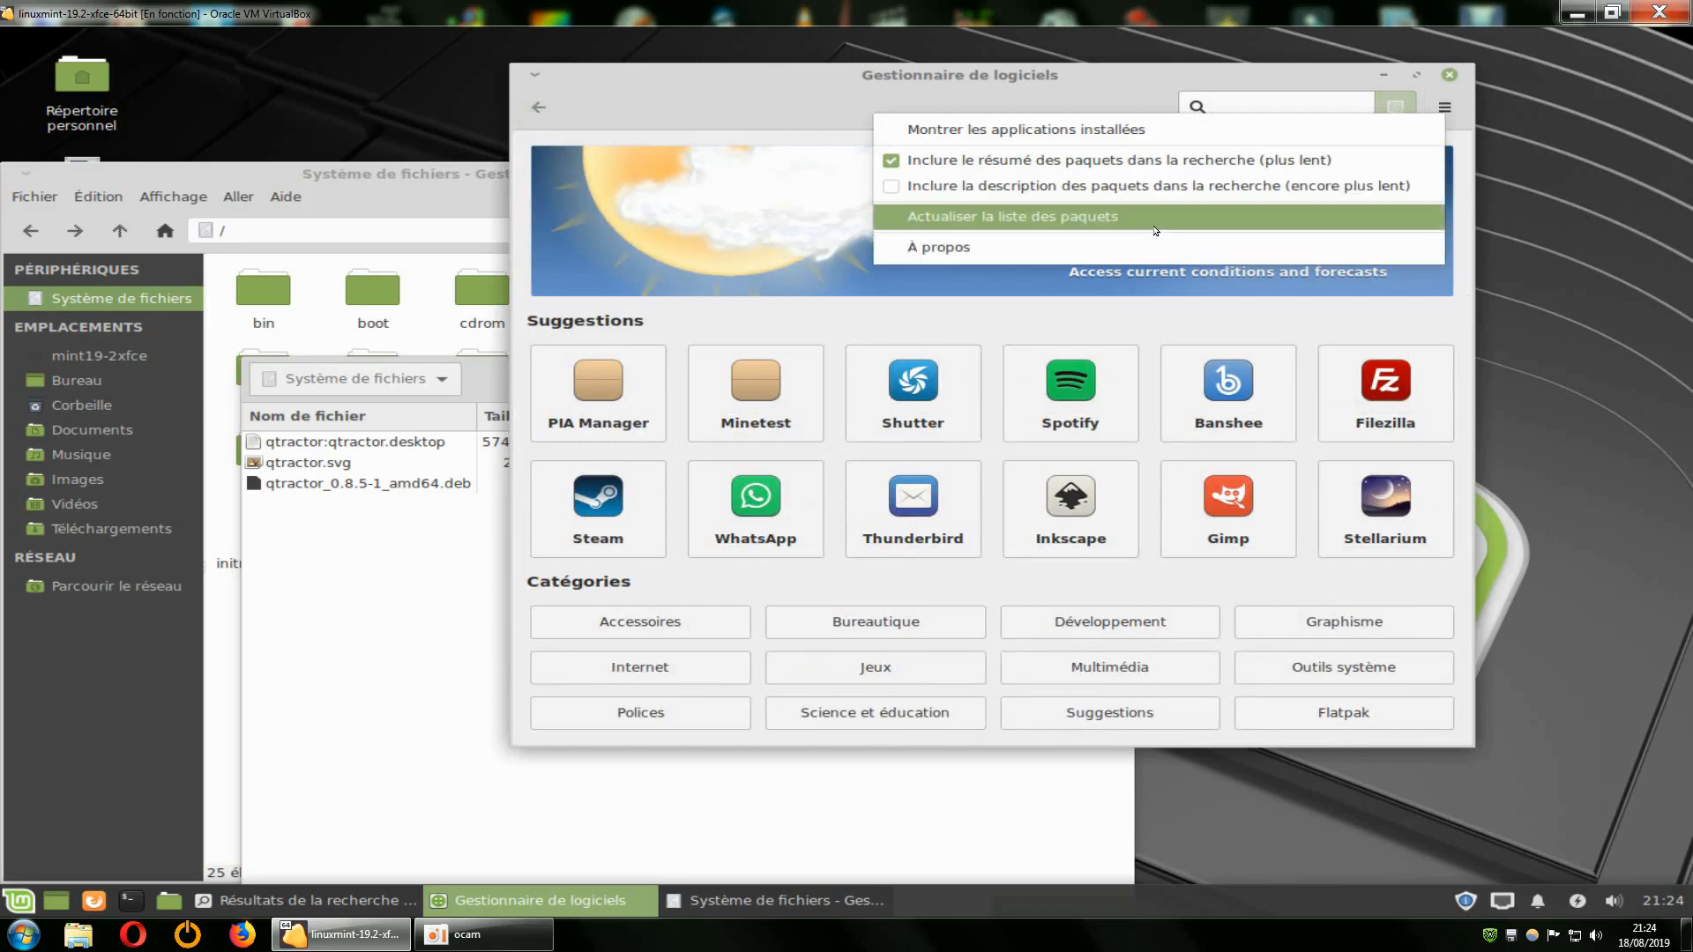
pyautogui.click(698, 102)
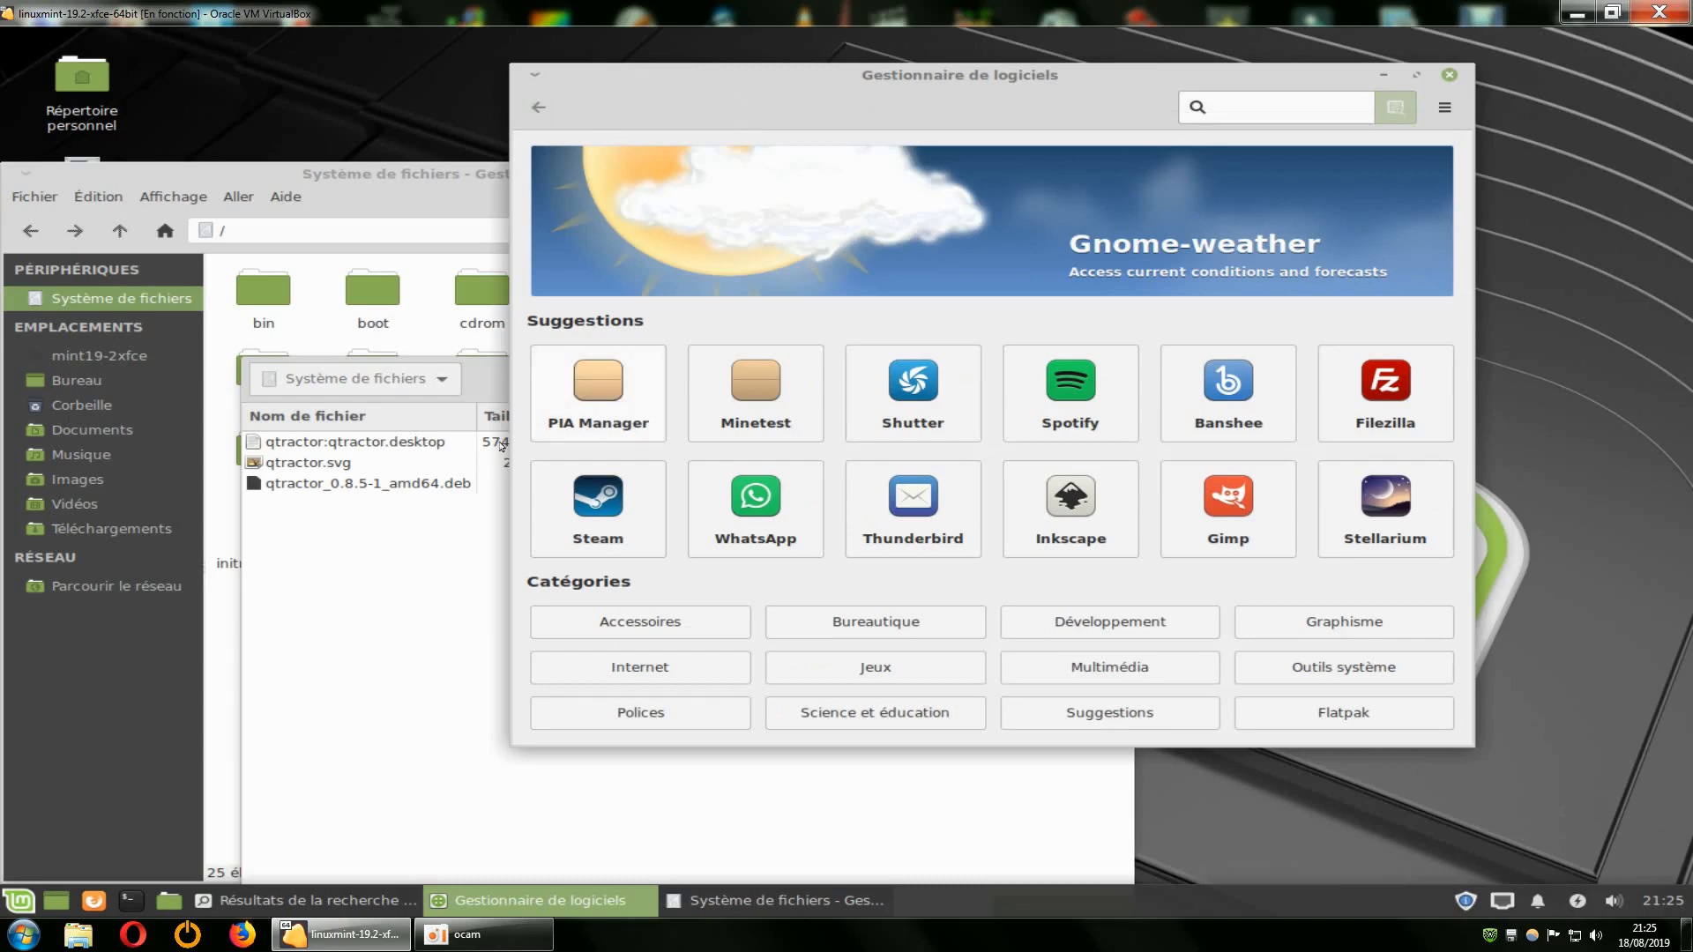
# Step: Close the software manager and rearrange the search results and file system windows on the desktop
pyautogui.moveTo(731, 83); pyautogui.dragTo(1171, 140)
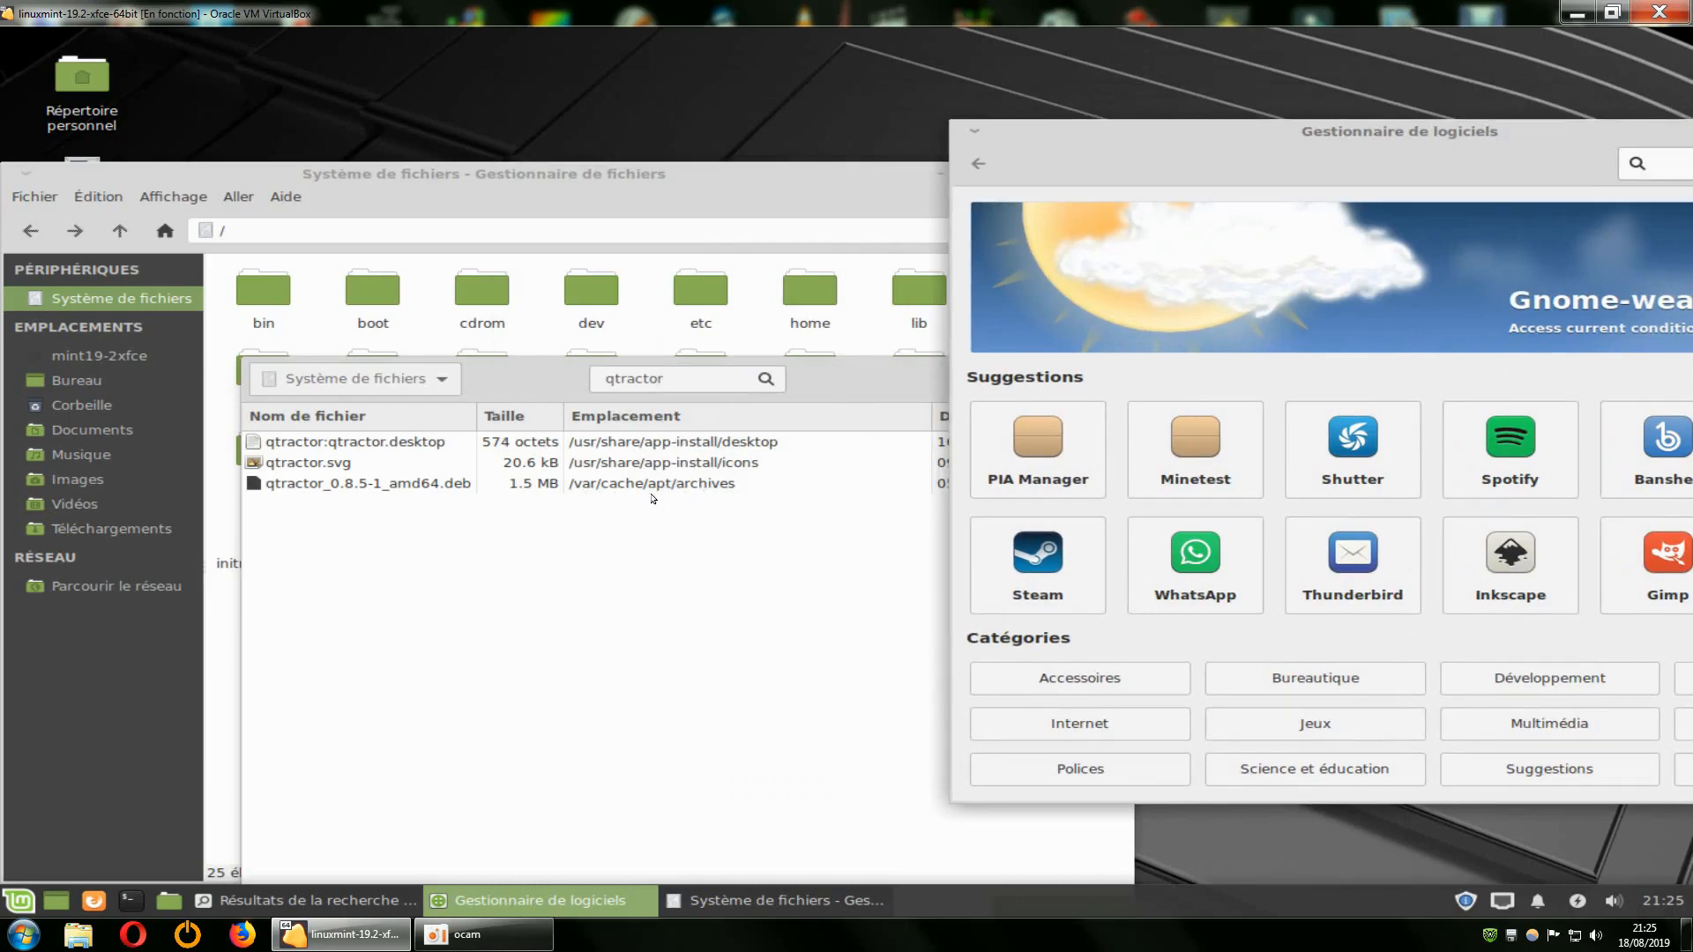
pyautogui.moveTo(1076, 141); pyautogui.dragTo(699, 137)
pyautogui.click(1510, 126)
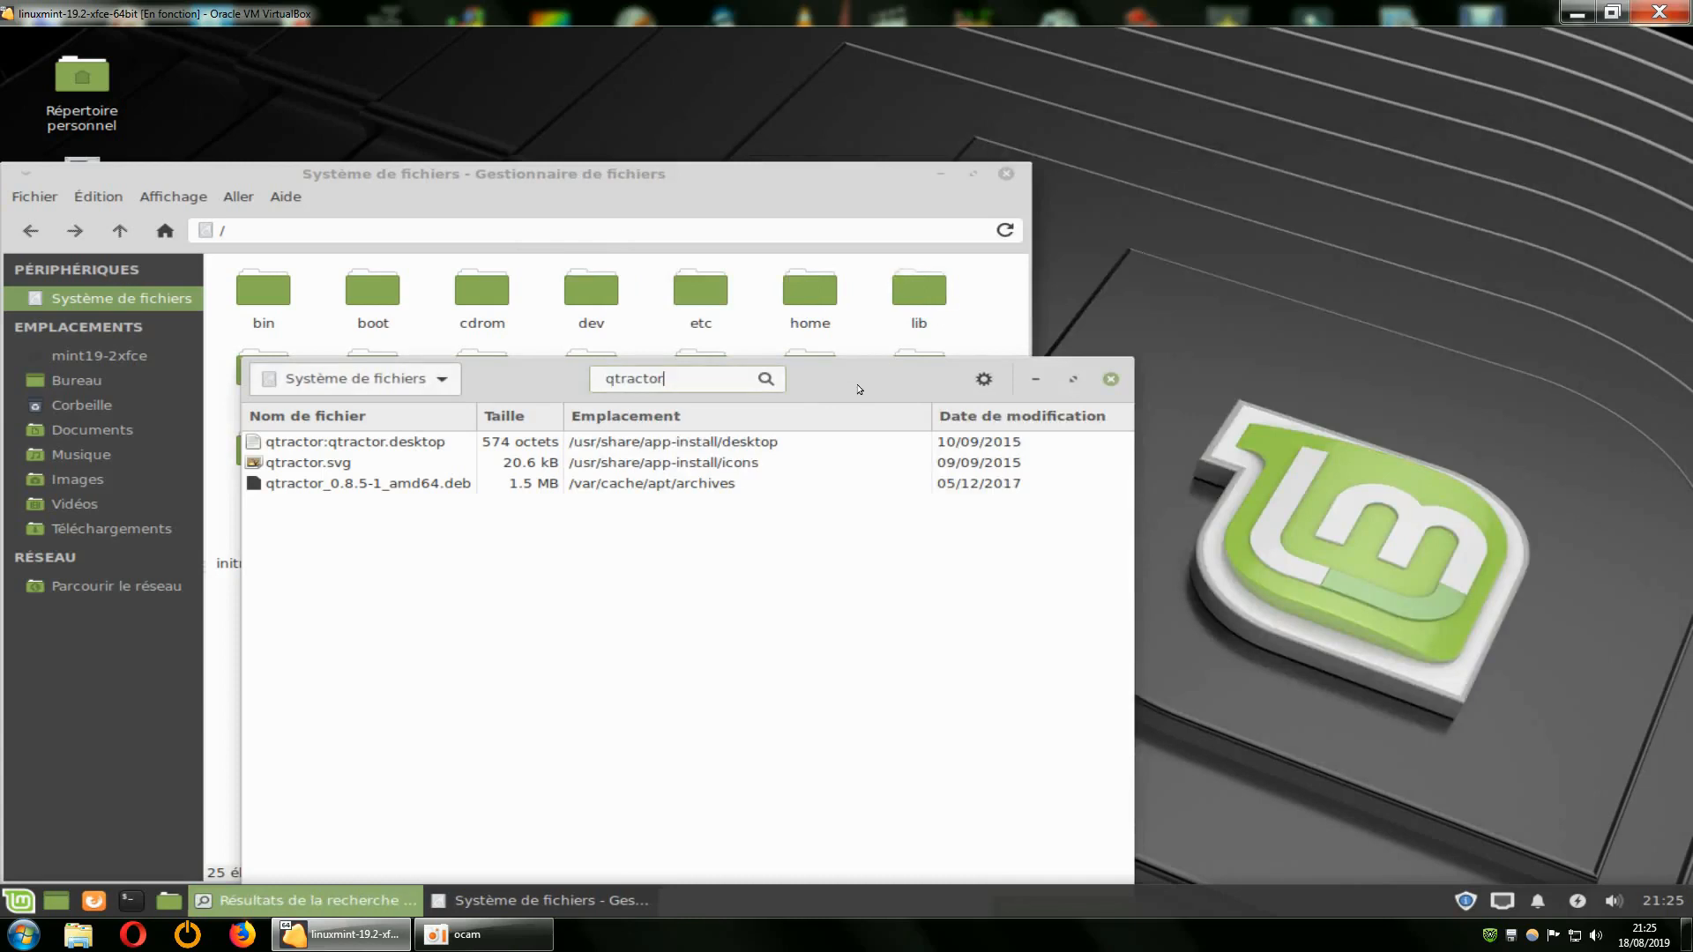
pyautogui.moveTo(837, 379); pyautogui.dragTo(1127, 307)
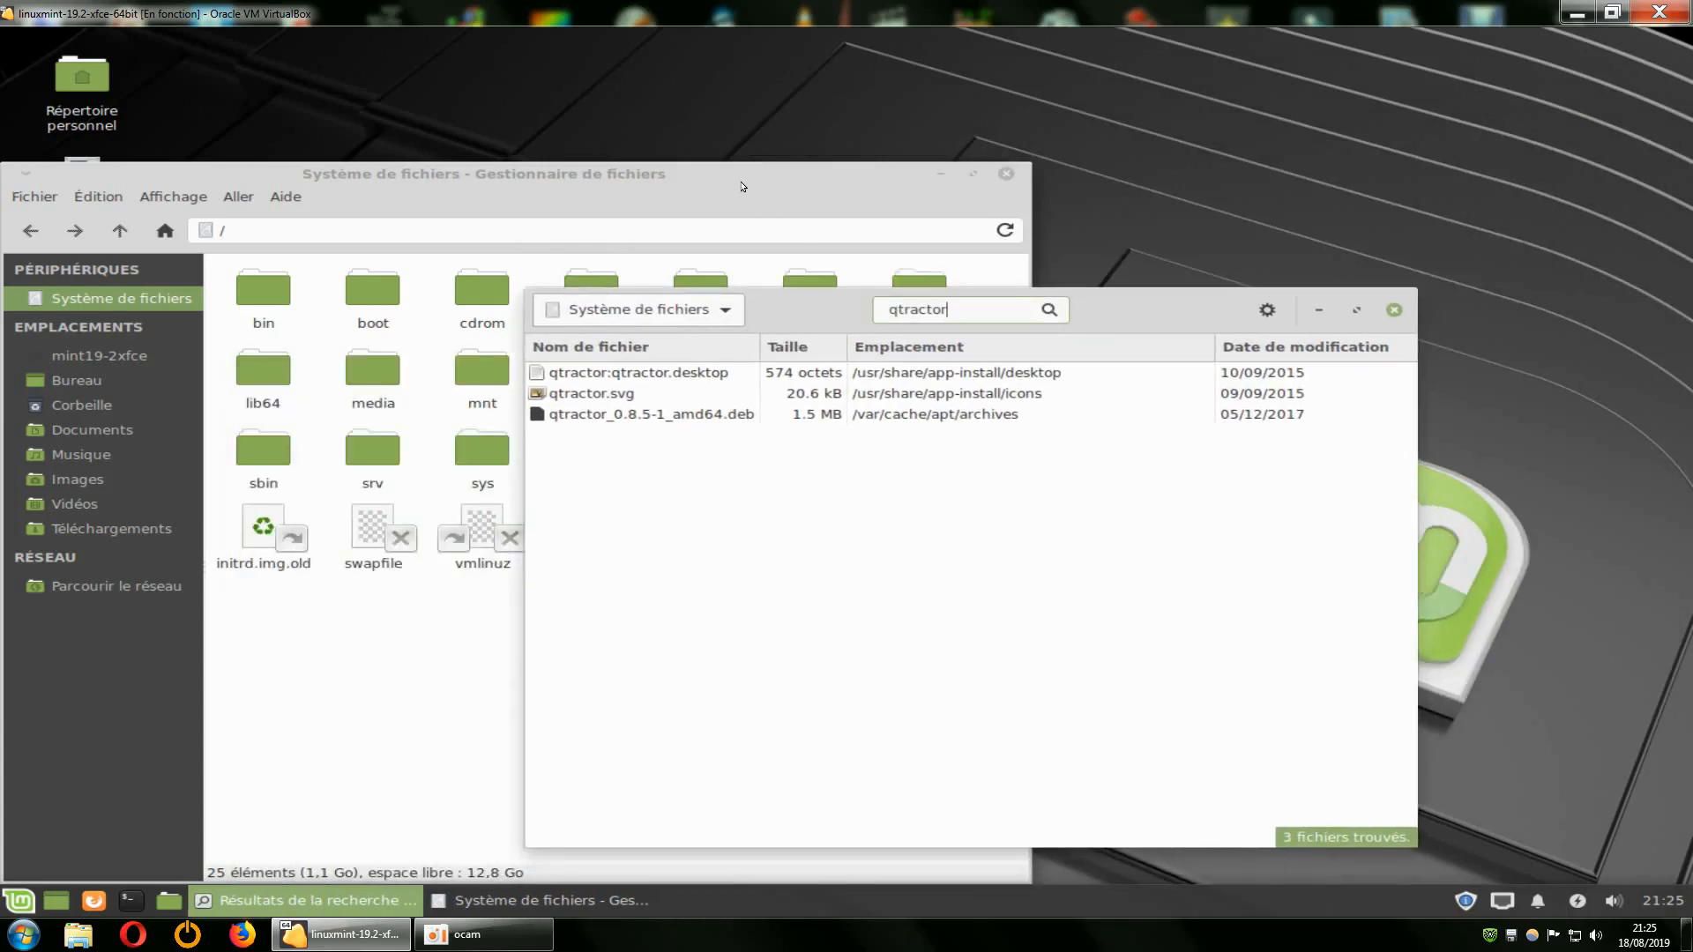
pyautogui.moveTo(747, 184); pyautogui.dragTo(1243, 414)
pyautogui.moveTo(1151, 302); pyautogui.dragTo(1267, 179)
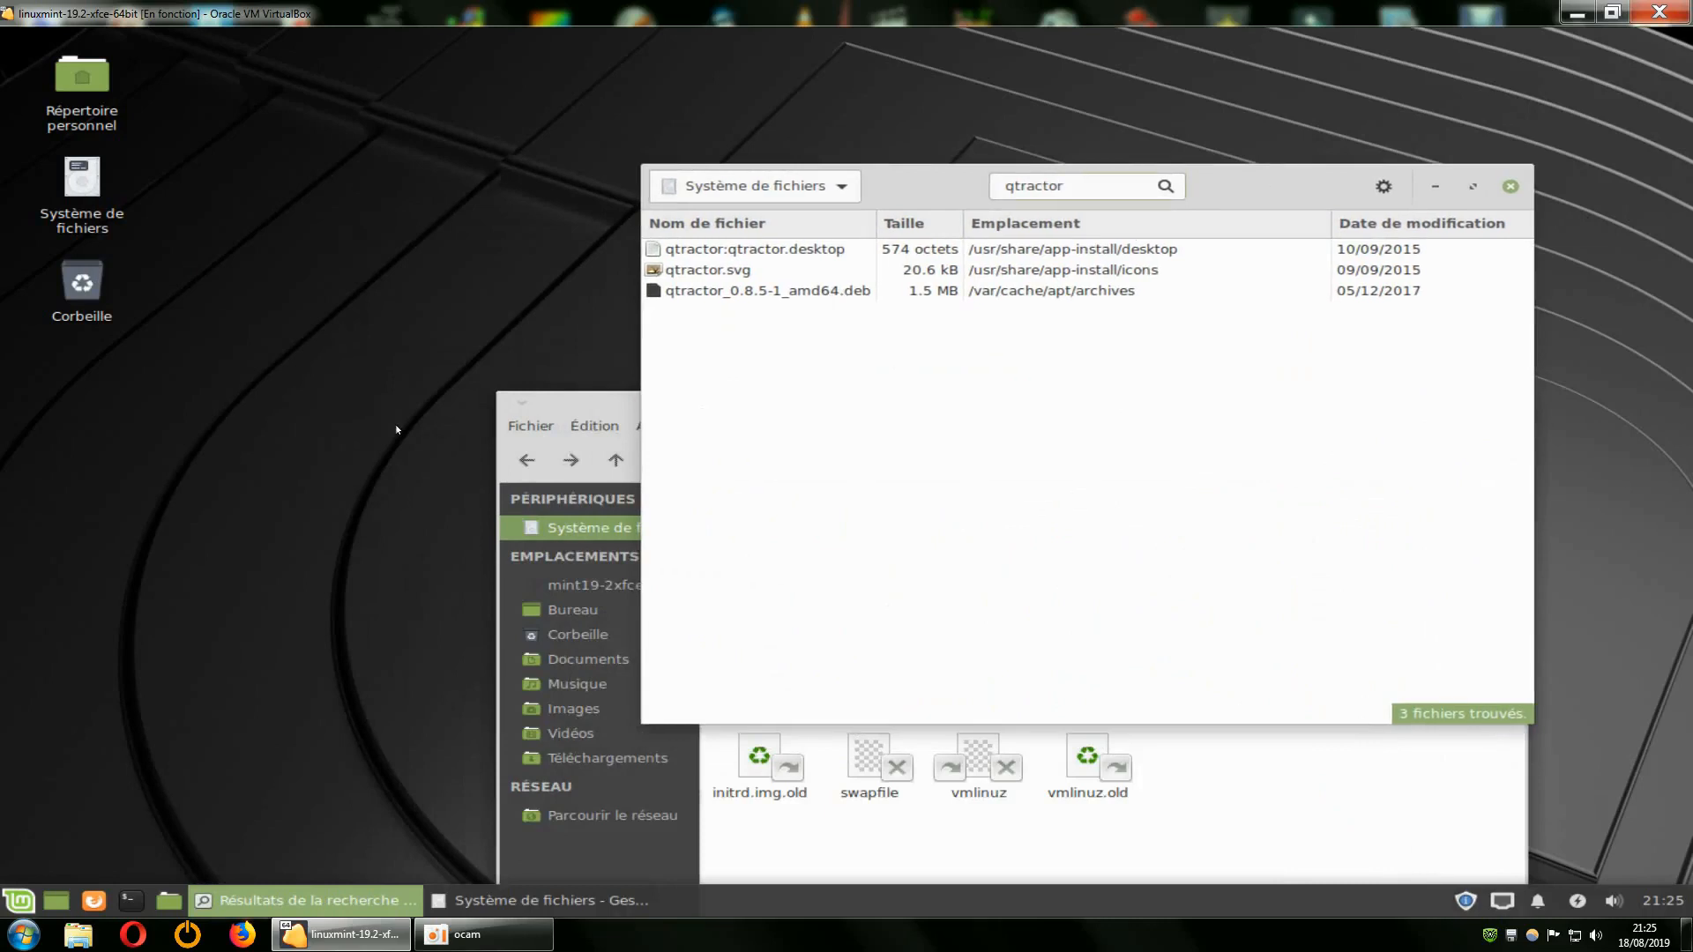
# Step: Look through the Accessoires, Bureautique and Multimédia application categories, then move the search results window over the desktop
pyautogui.click(21, 900)
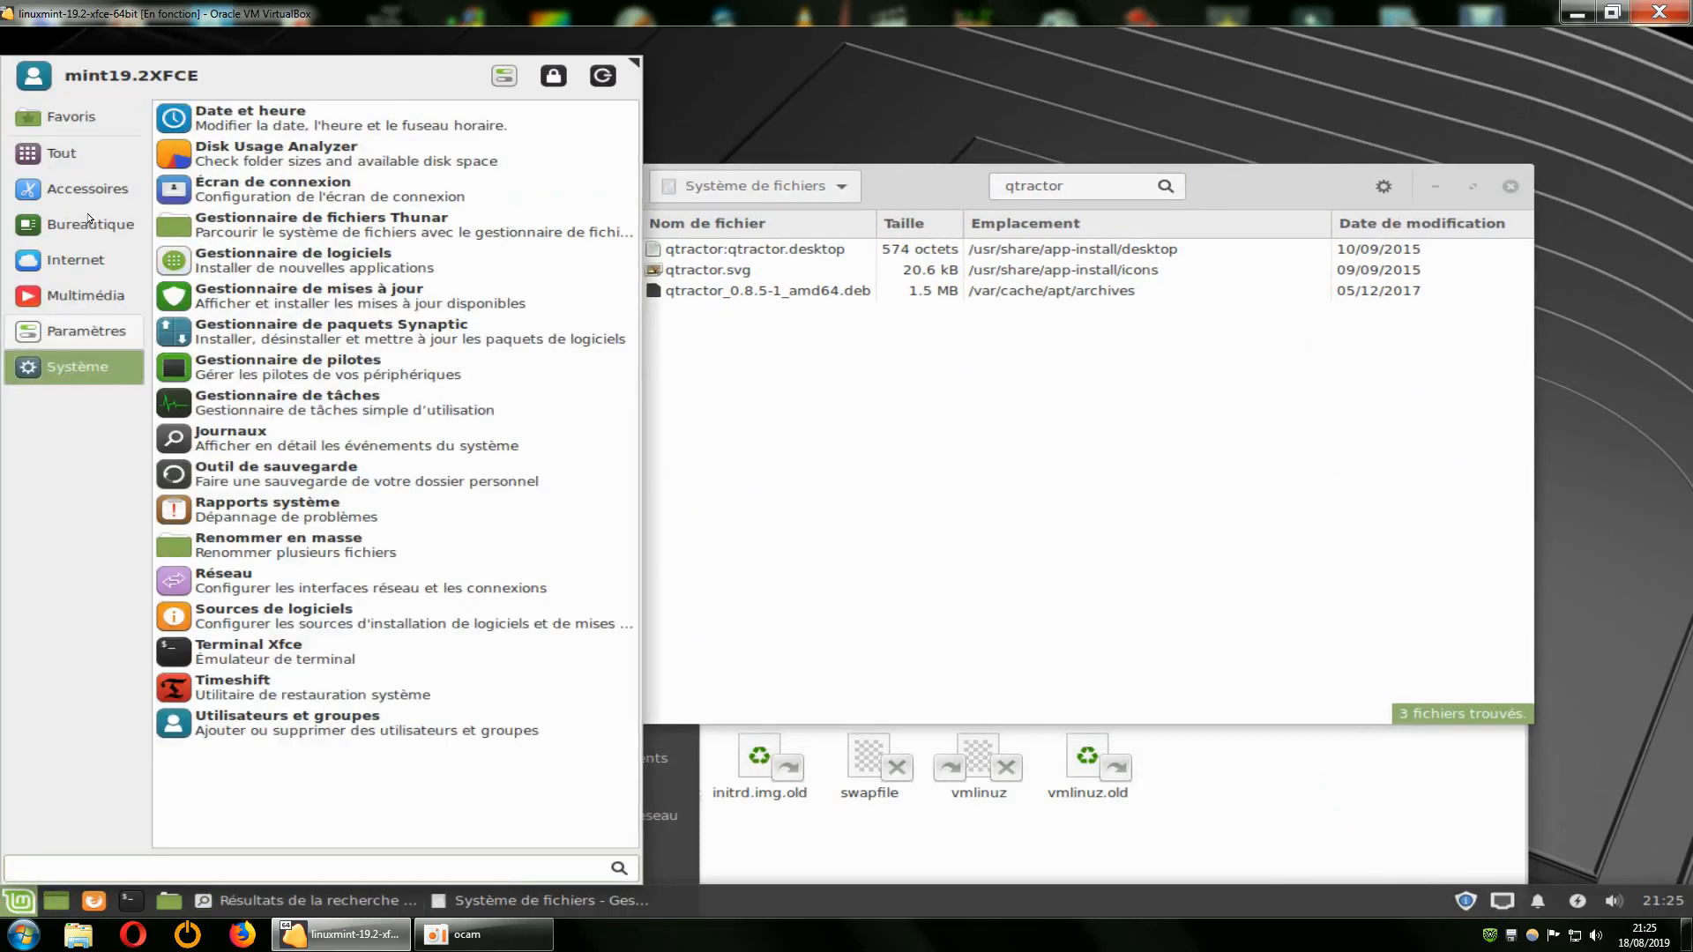
pyautogui.moveTo(134, 196)
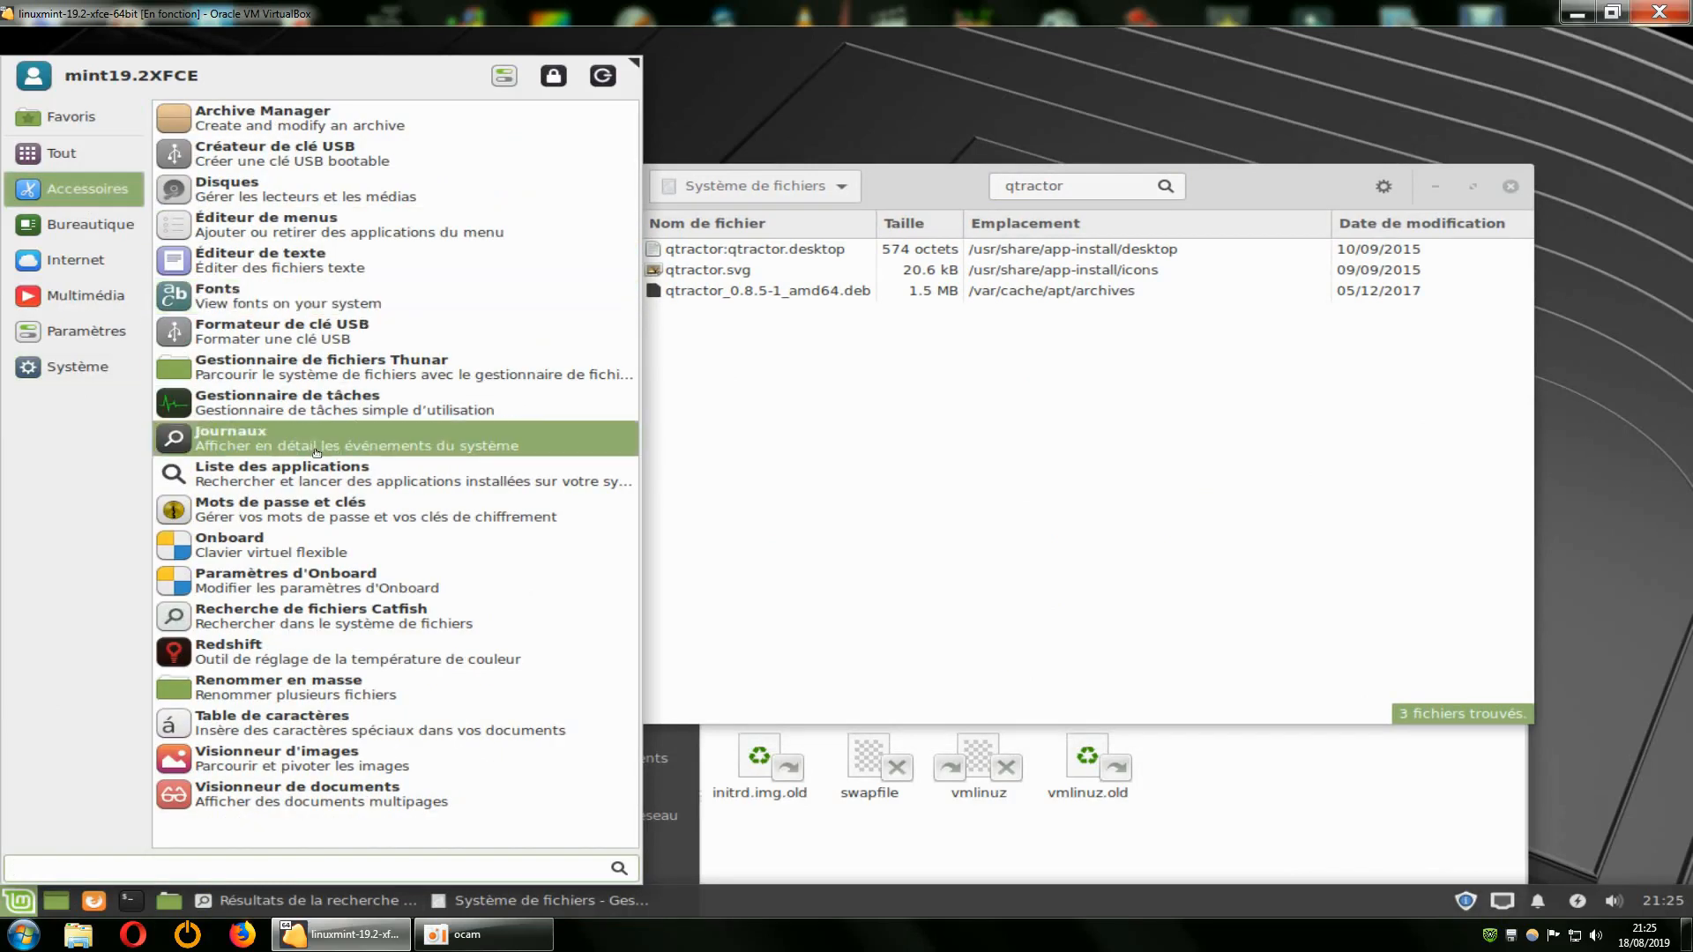
pyautogui.moveTo(95, 226)
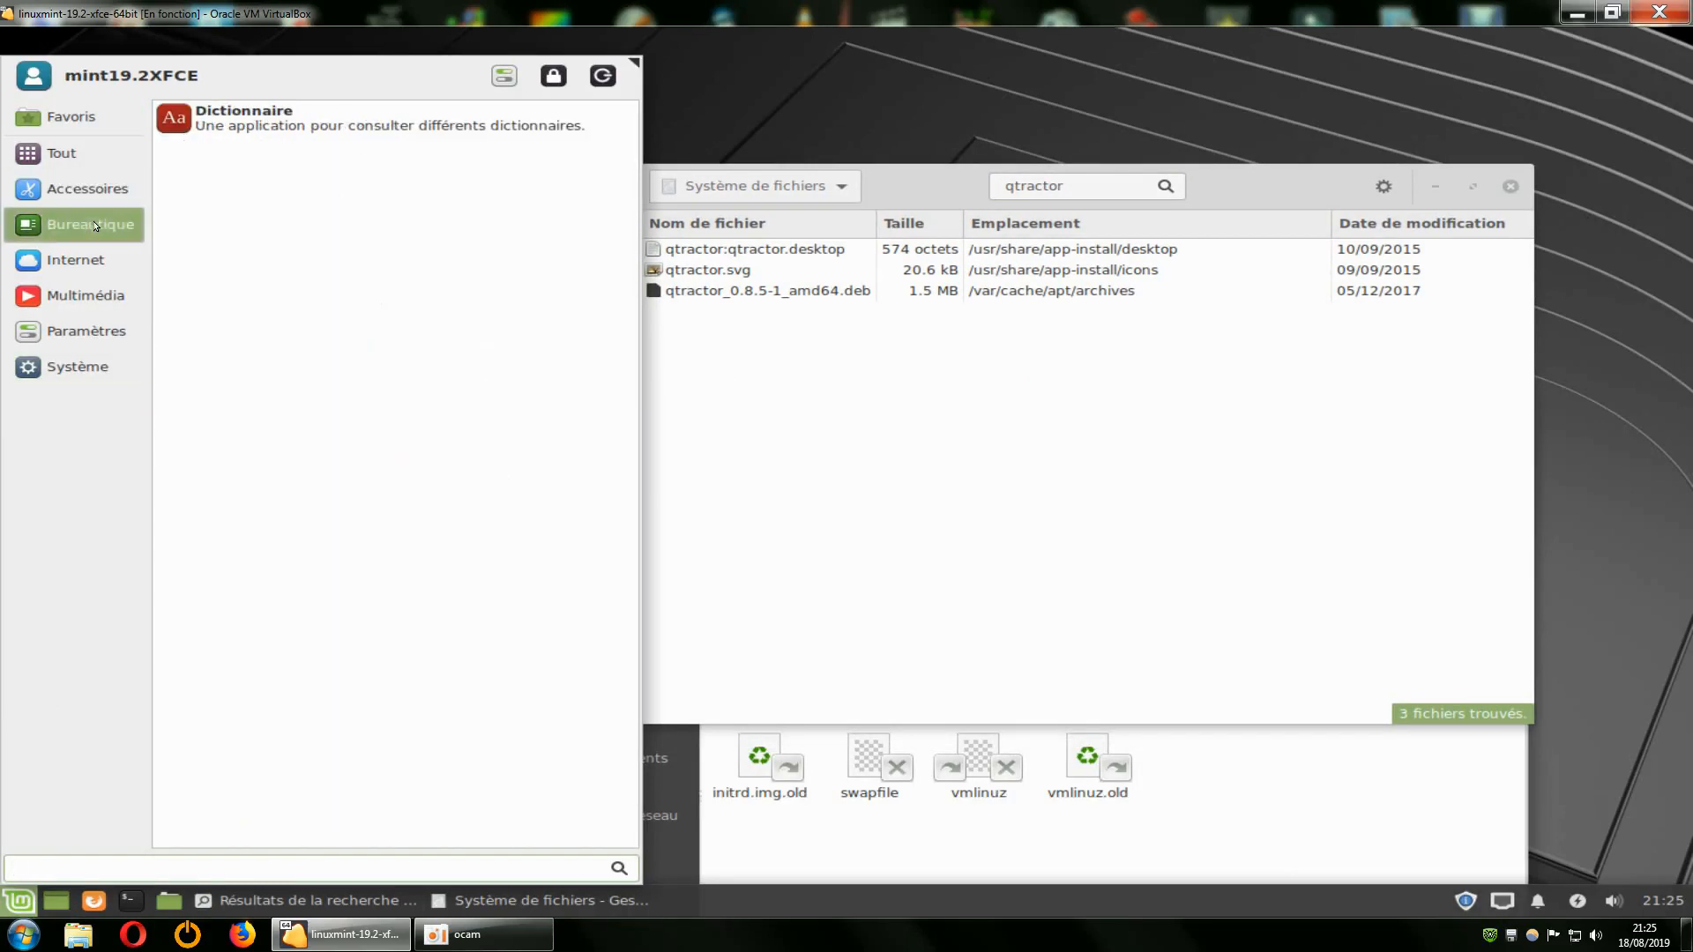
pyautogui.moveTo(88, 296)
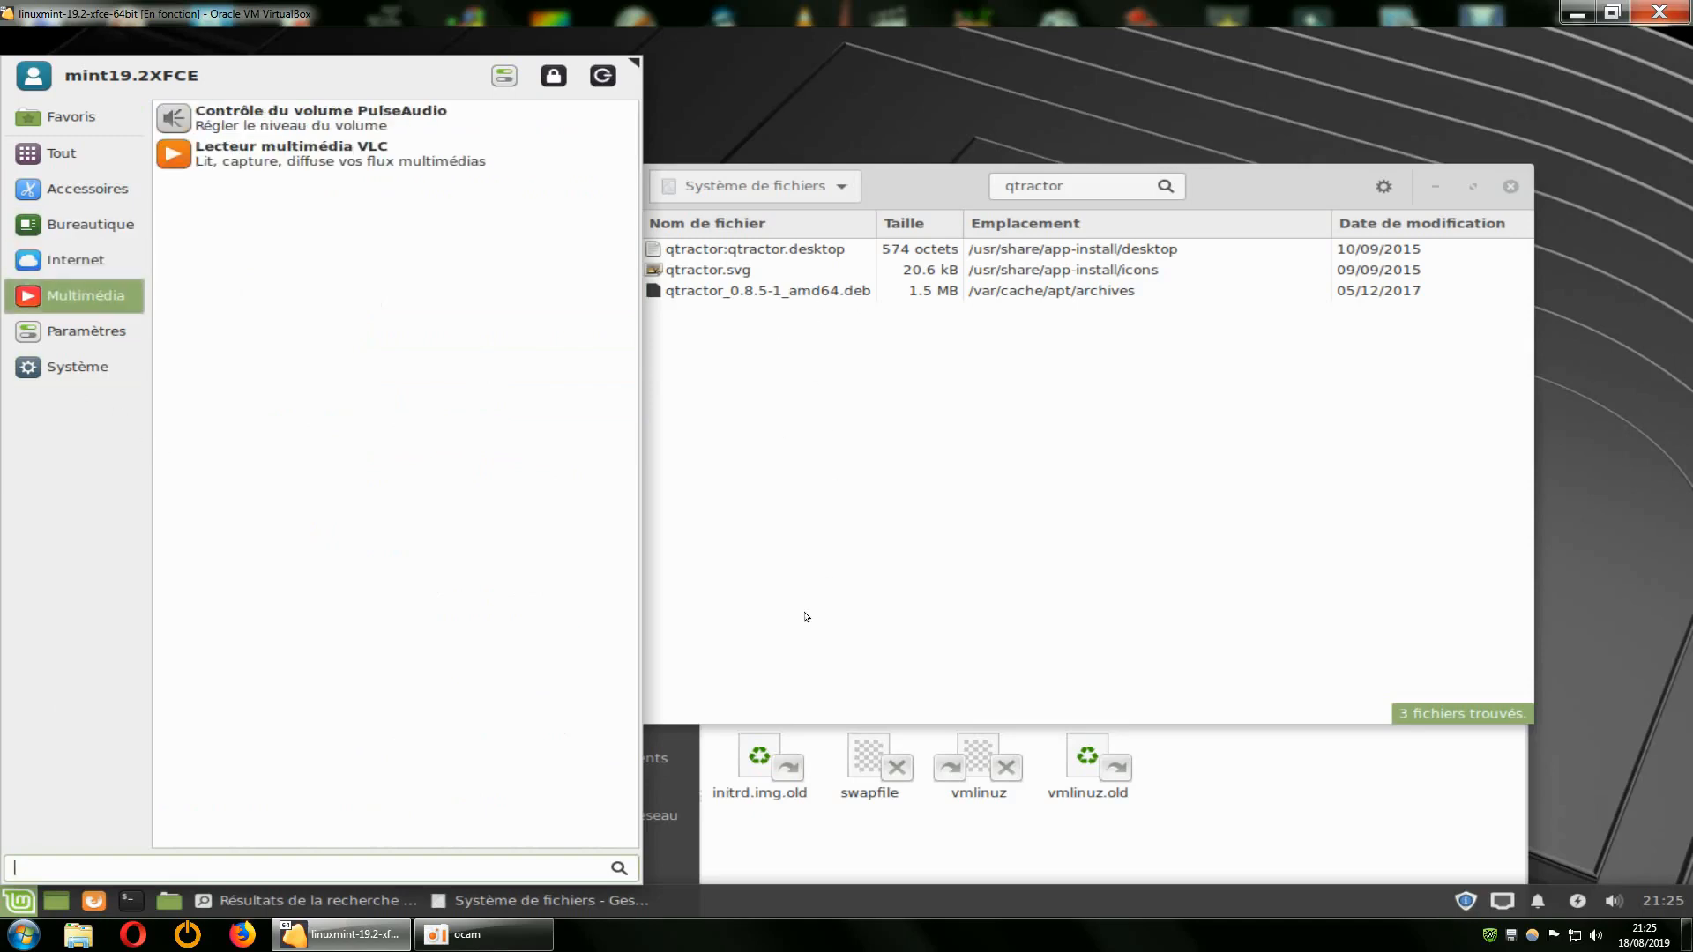
pyautogui.click(1228, 176)
pyautogui.moveTo(1210, 179); pyautogui.dragTo(877, 109)
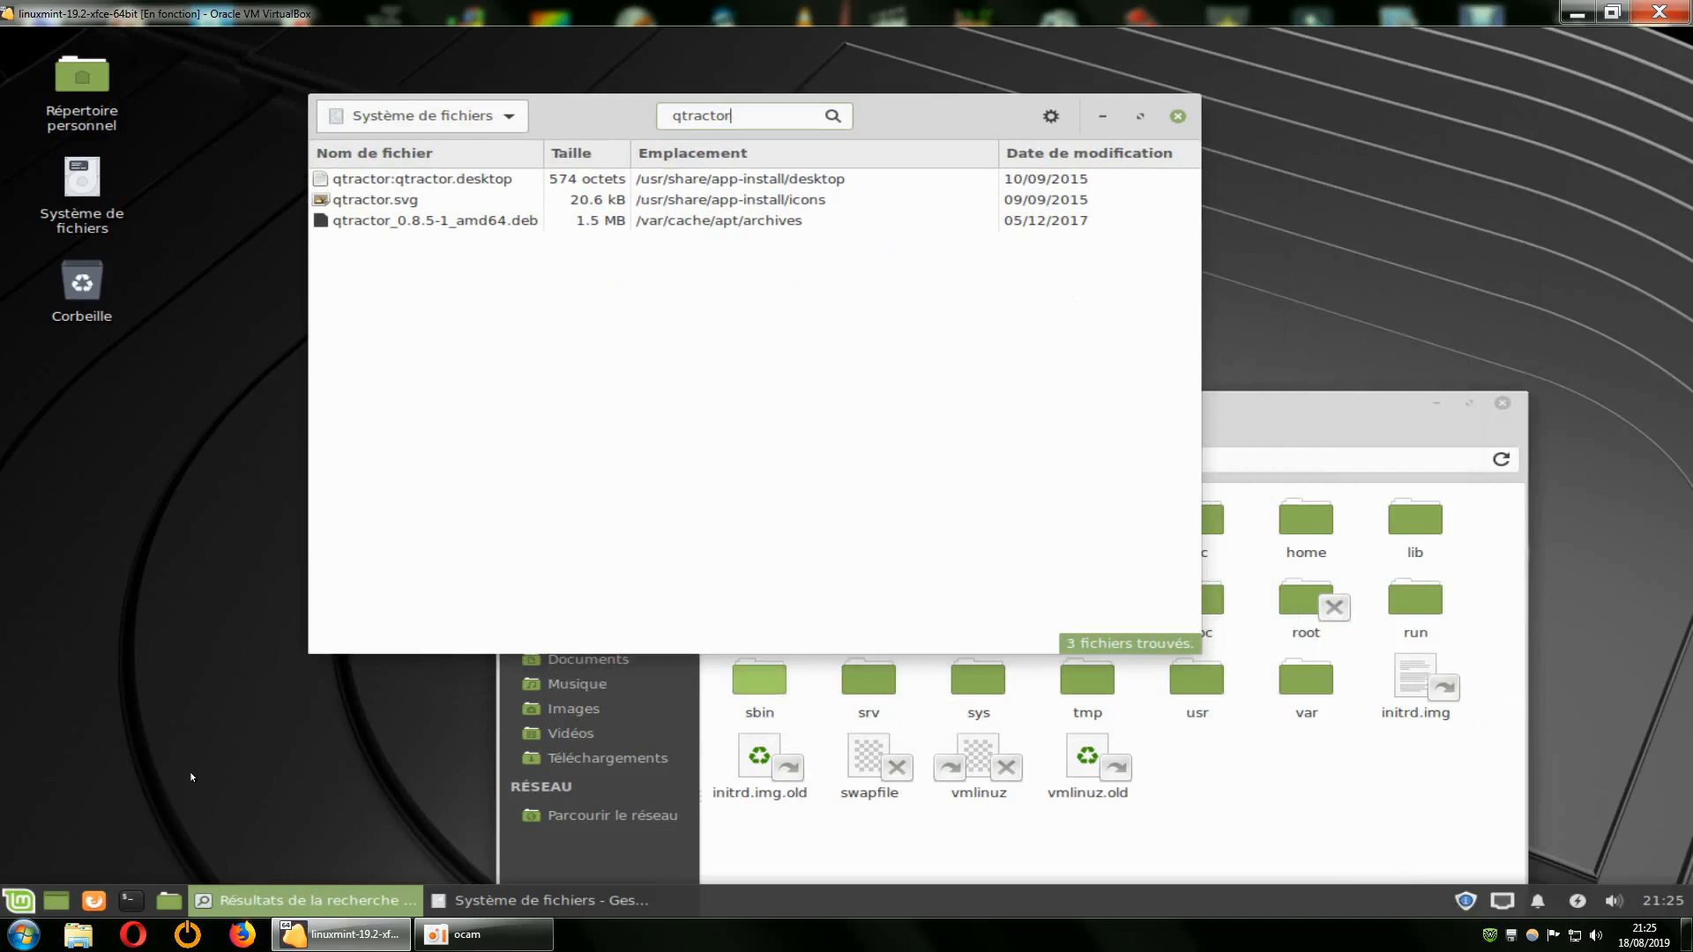
# Step: Reopen the software manager from the system applications and move its window
pyautogui.click(17, 899)
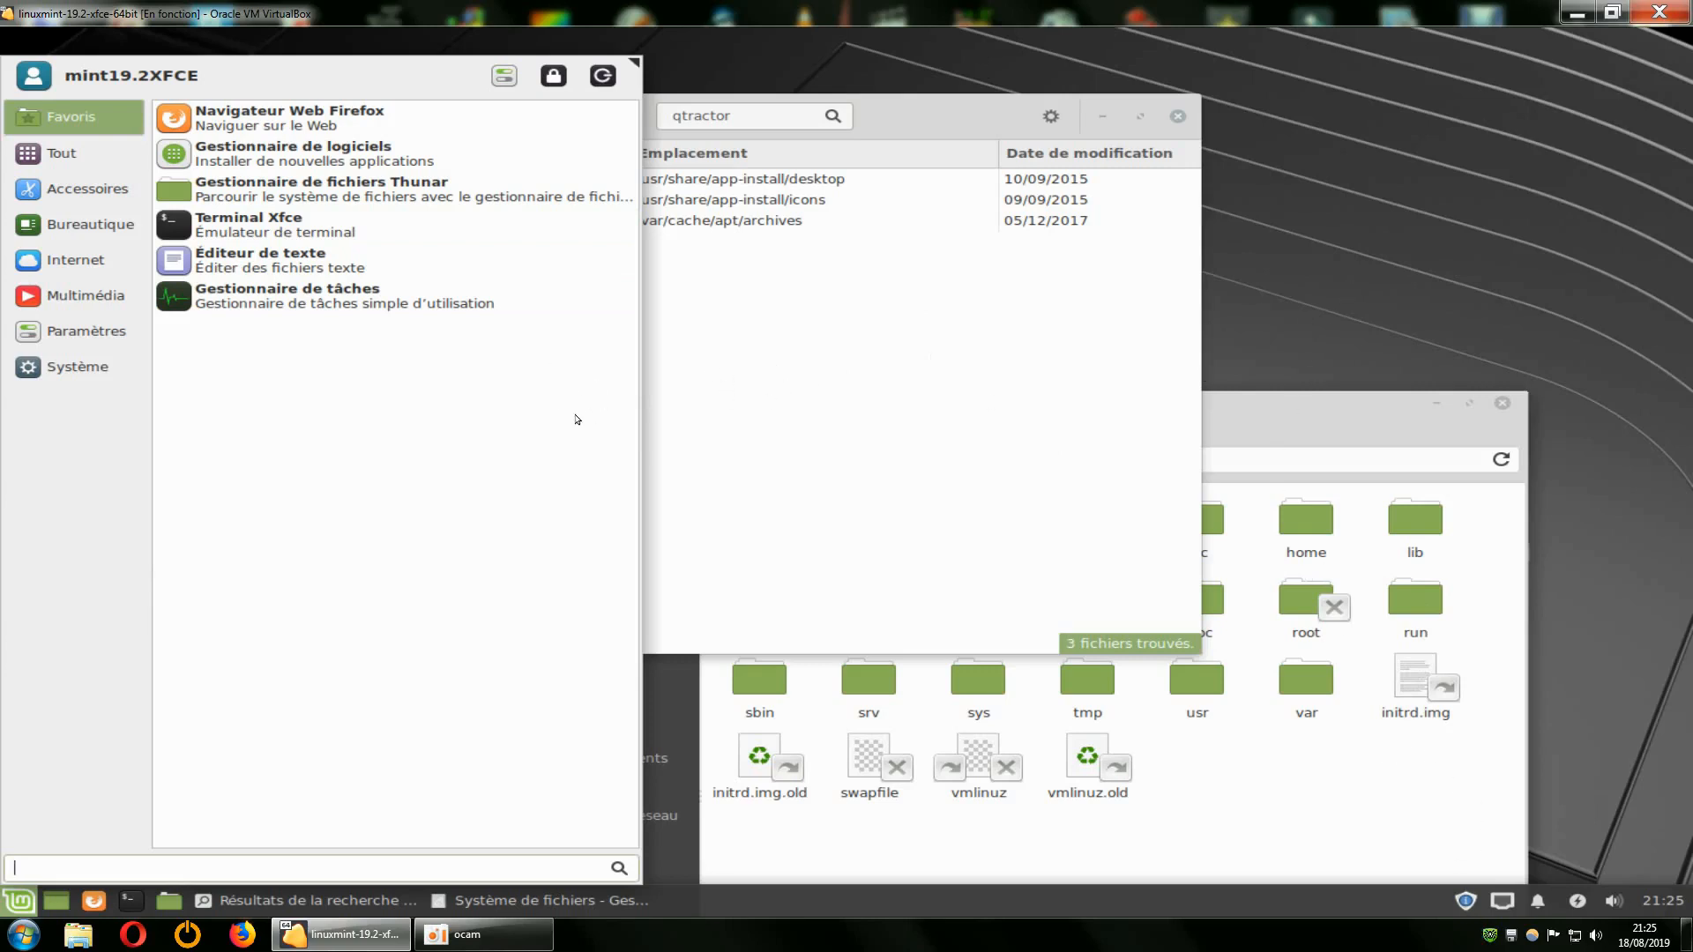
pyautogui.click(78, 367)
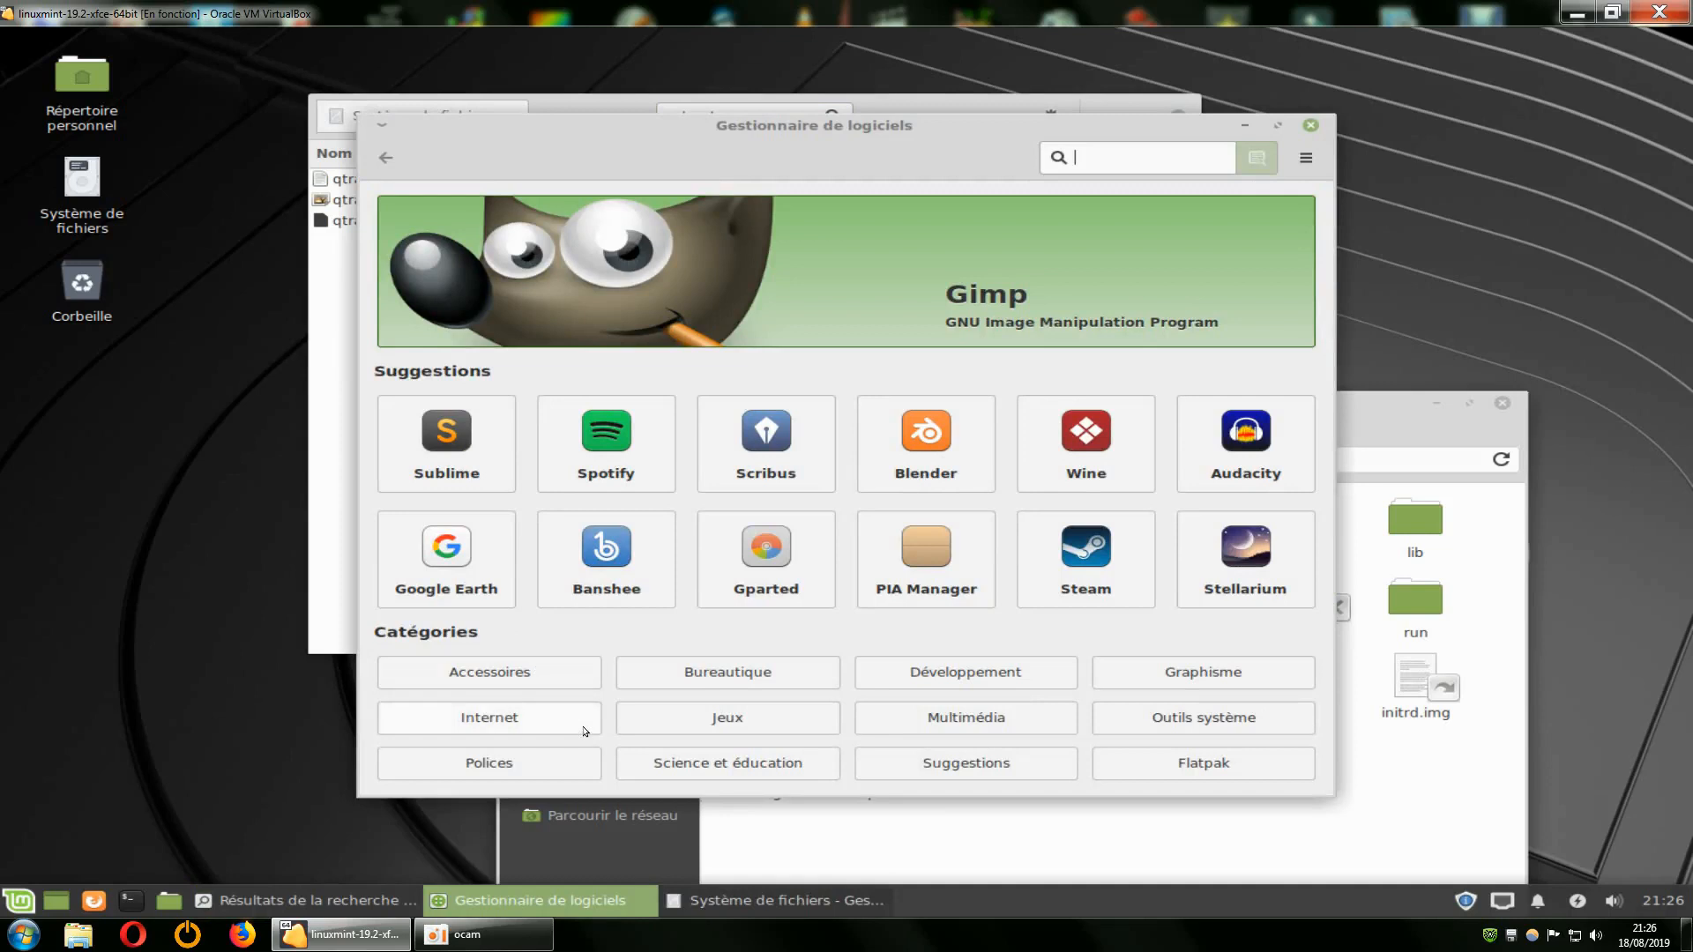
pyautogui.moveTo(731, 170); pyautogui.dragTo(864, 340)
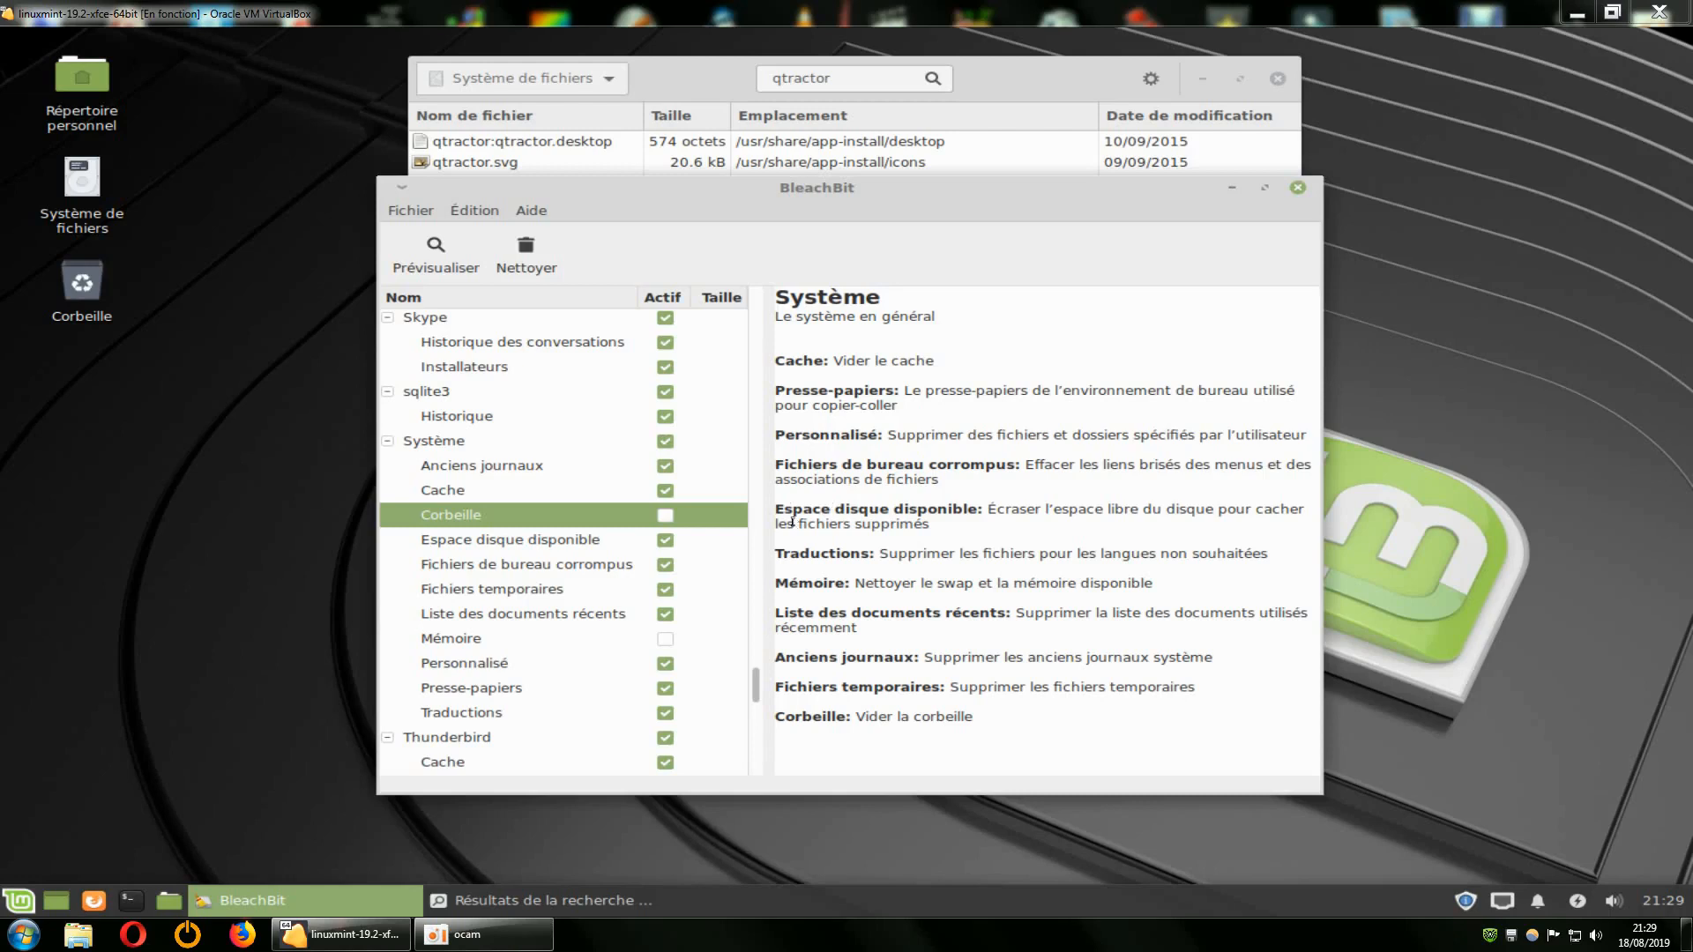
# Step: In BleachBit's Système cleaners, enable Corbeille, disable Espace disque disponible and leave Mémoire disabled after answering its warning
pyautogui.moveTo(680, 207); pyautogui.dragTo(589, 158)
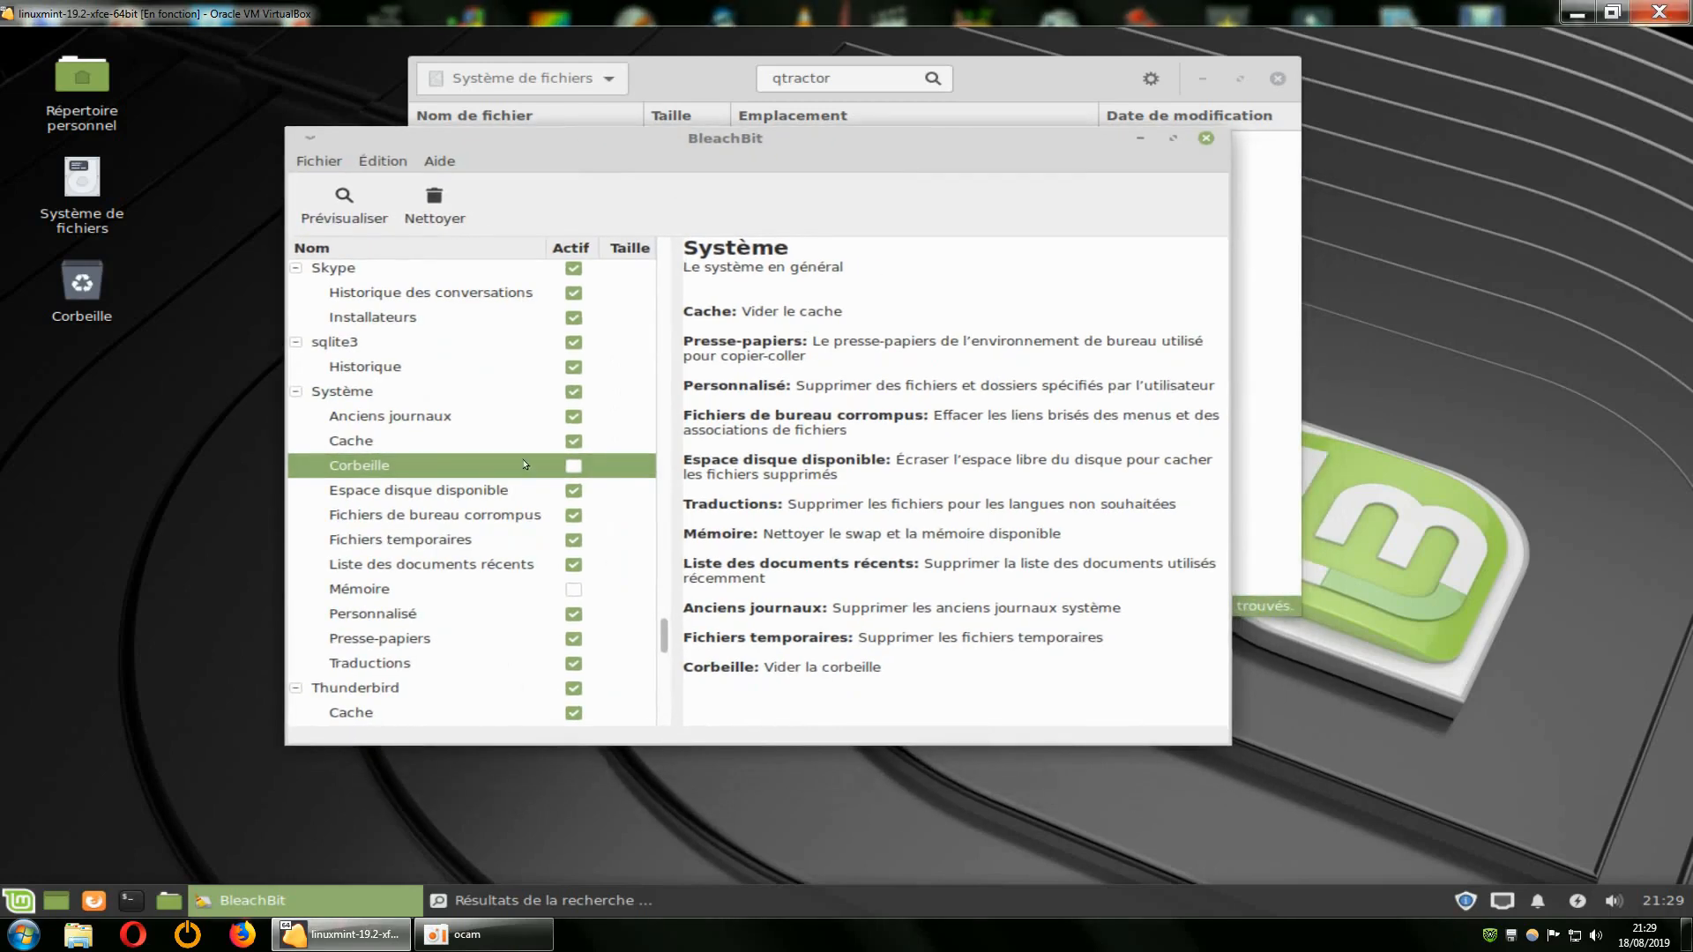
pyautogui.click(573, 466)
pyautogui.click(573, 490)
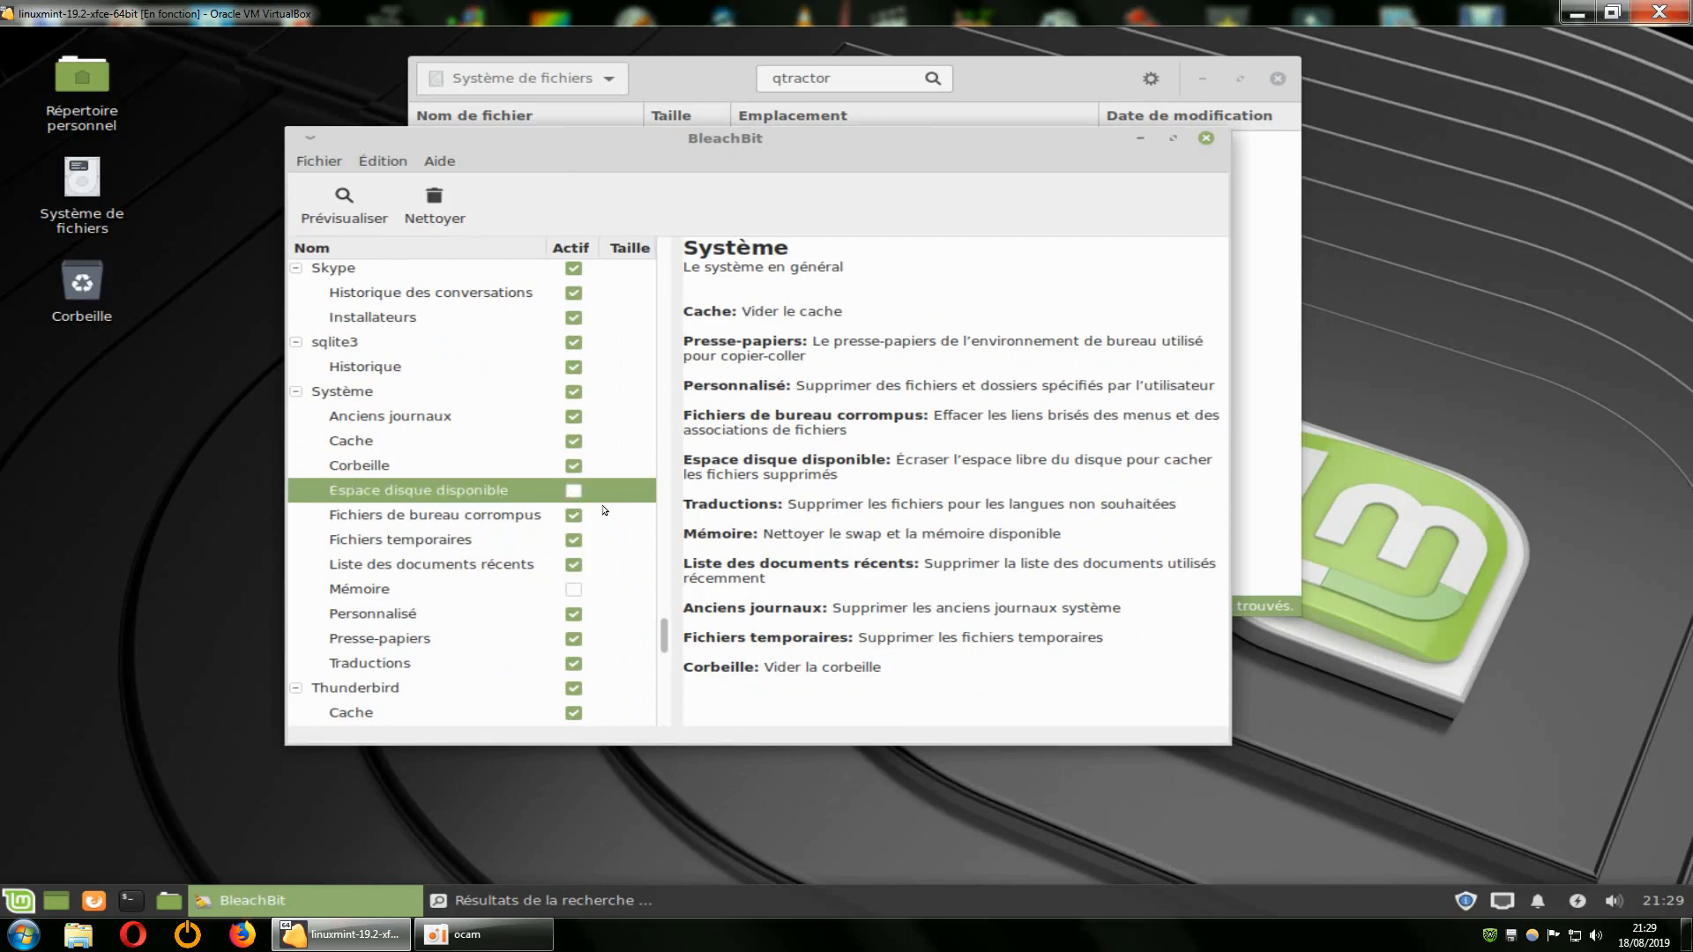
pyautogui.click(573, 589)
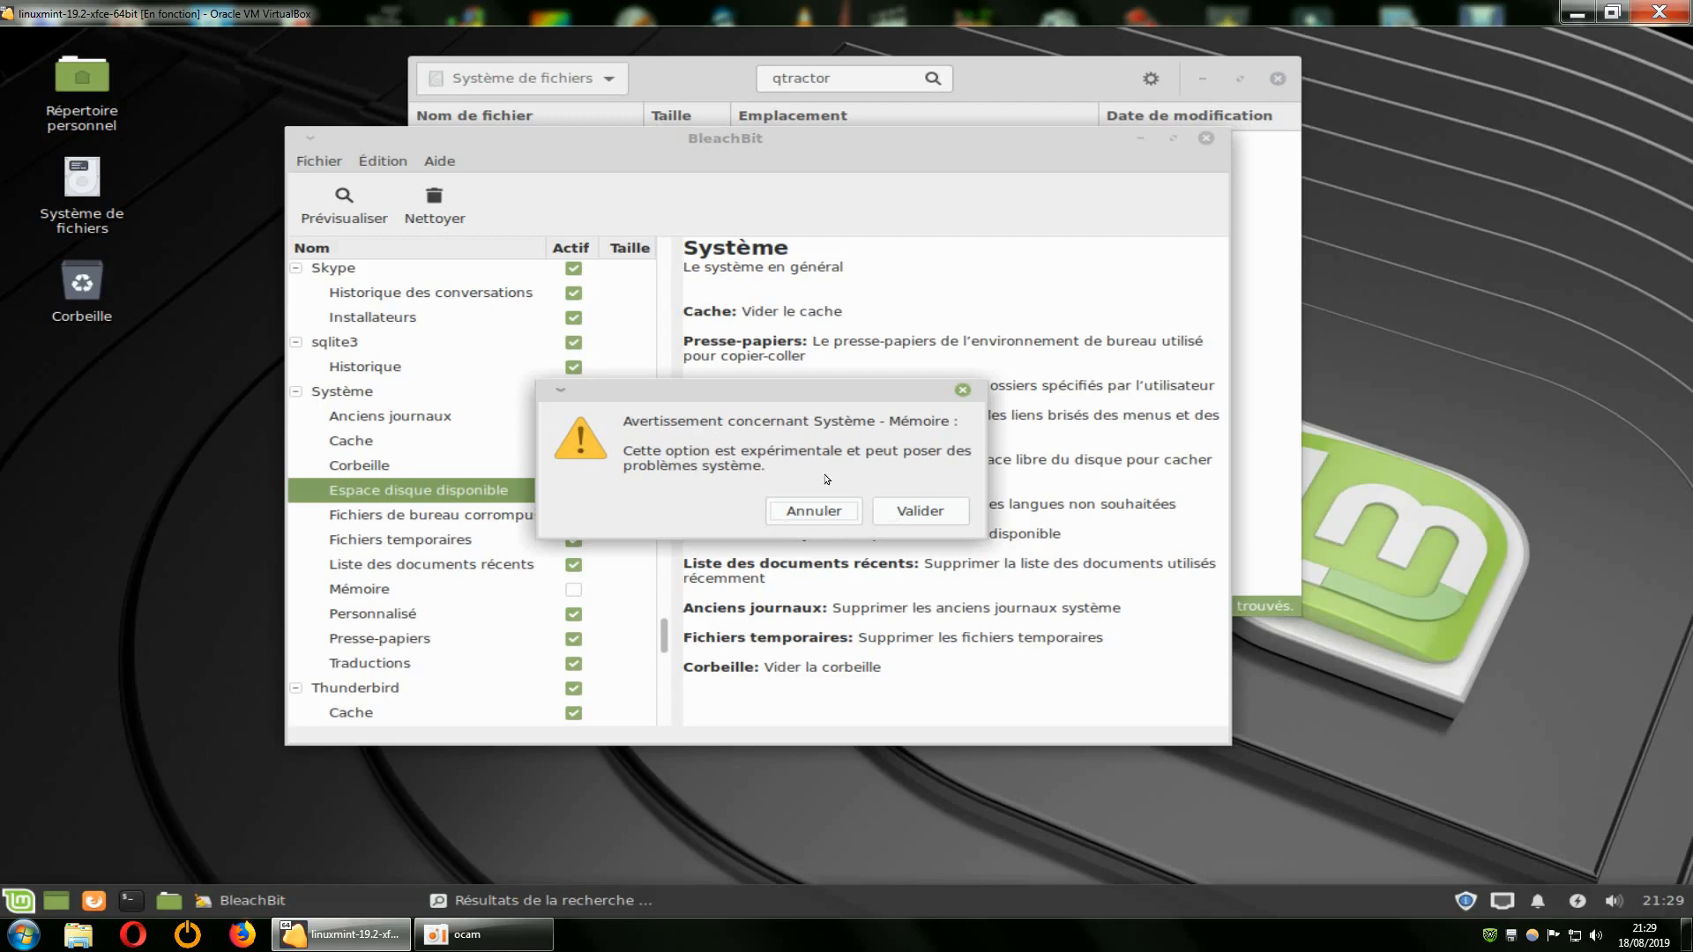
pyautogui.click(917, 510)
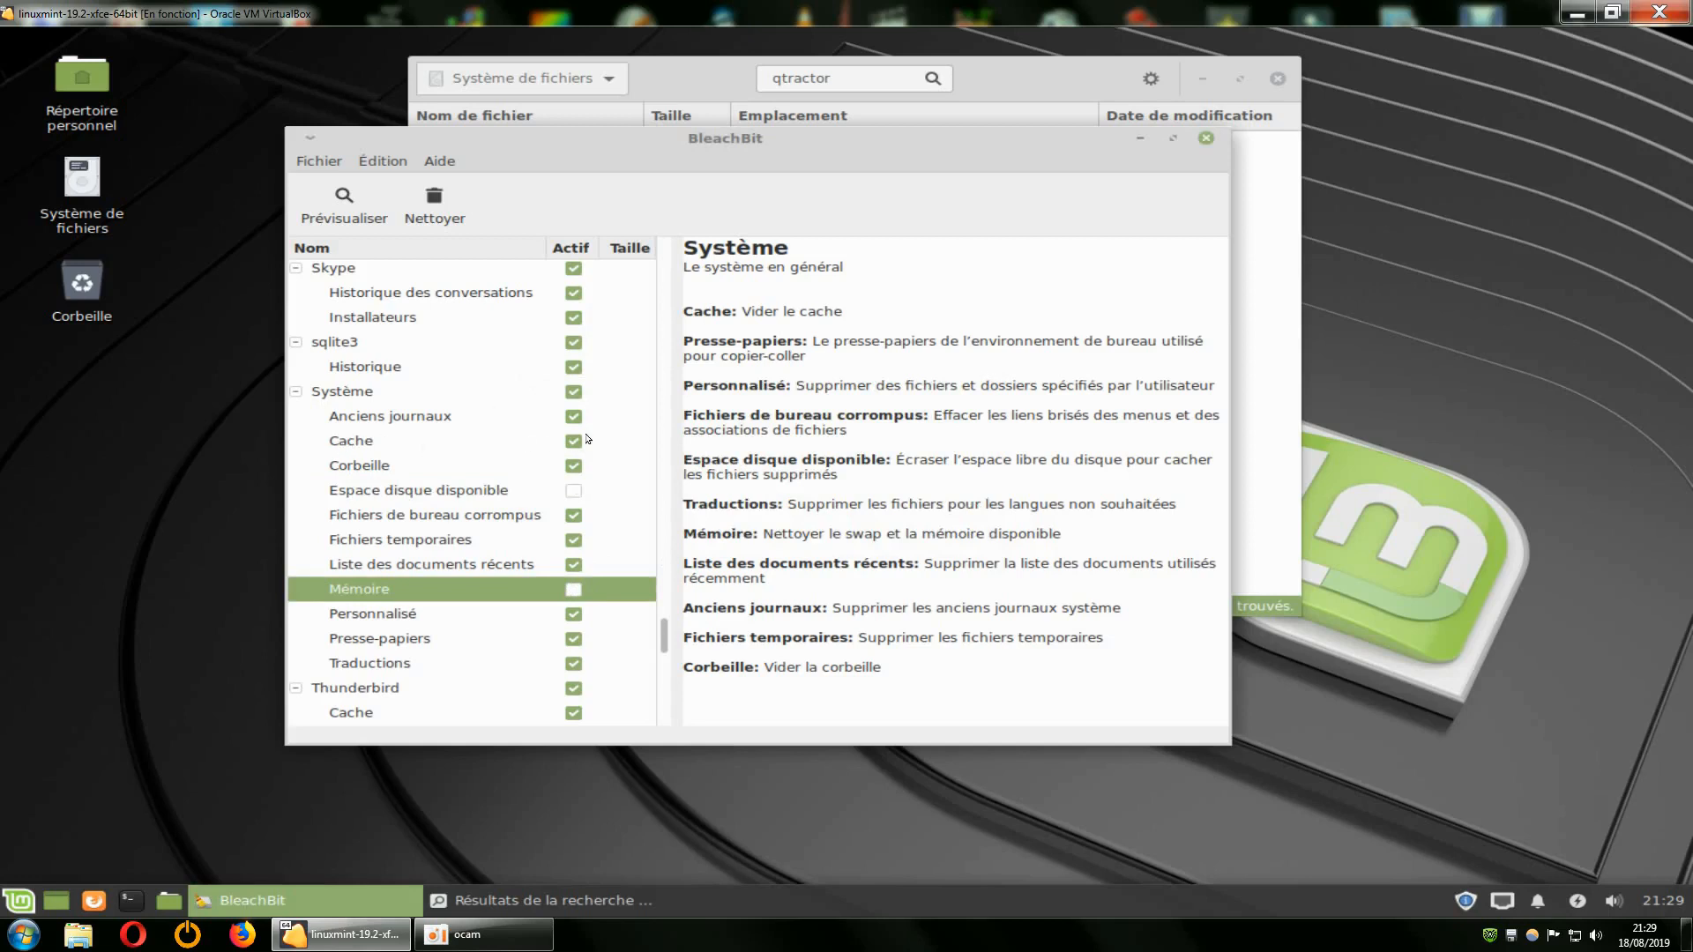
# Step: Run the BleachBit cleaning with the selected operations and confirm the permanent deletion
pyautogui.click(423, 225)
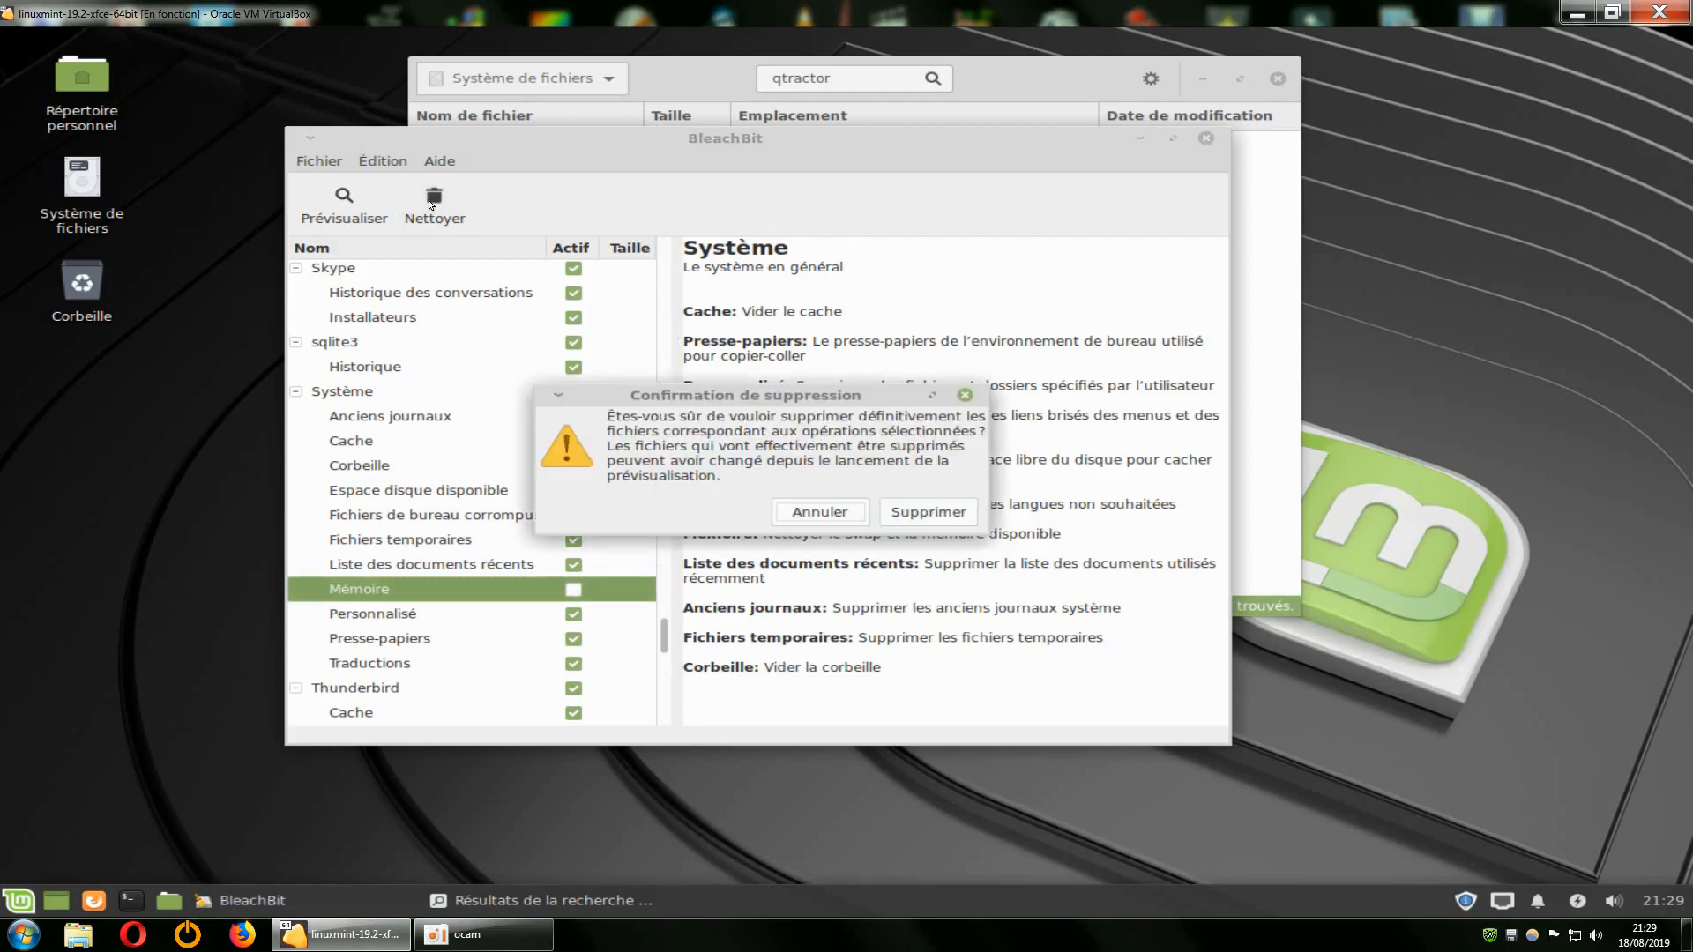
pyautogui.click(926, 511)
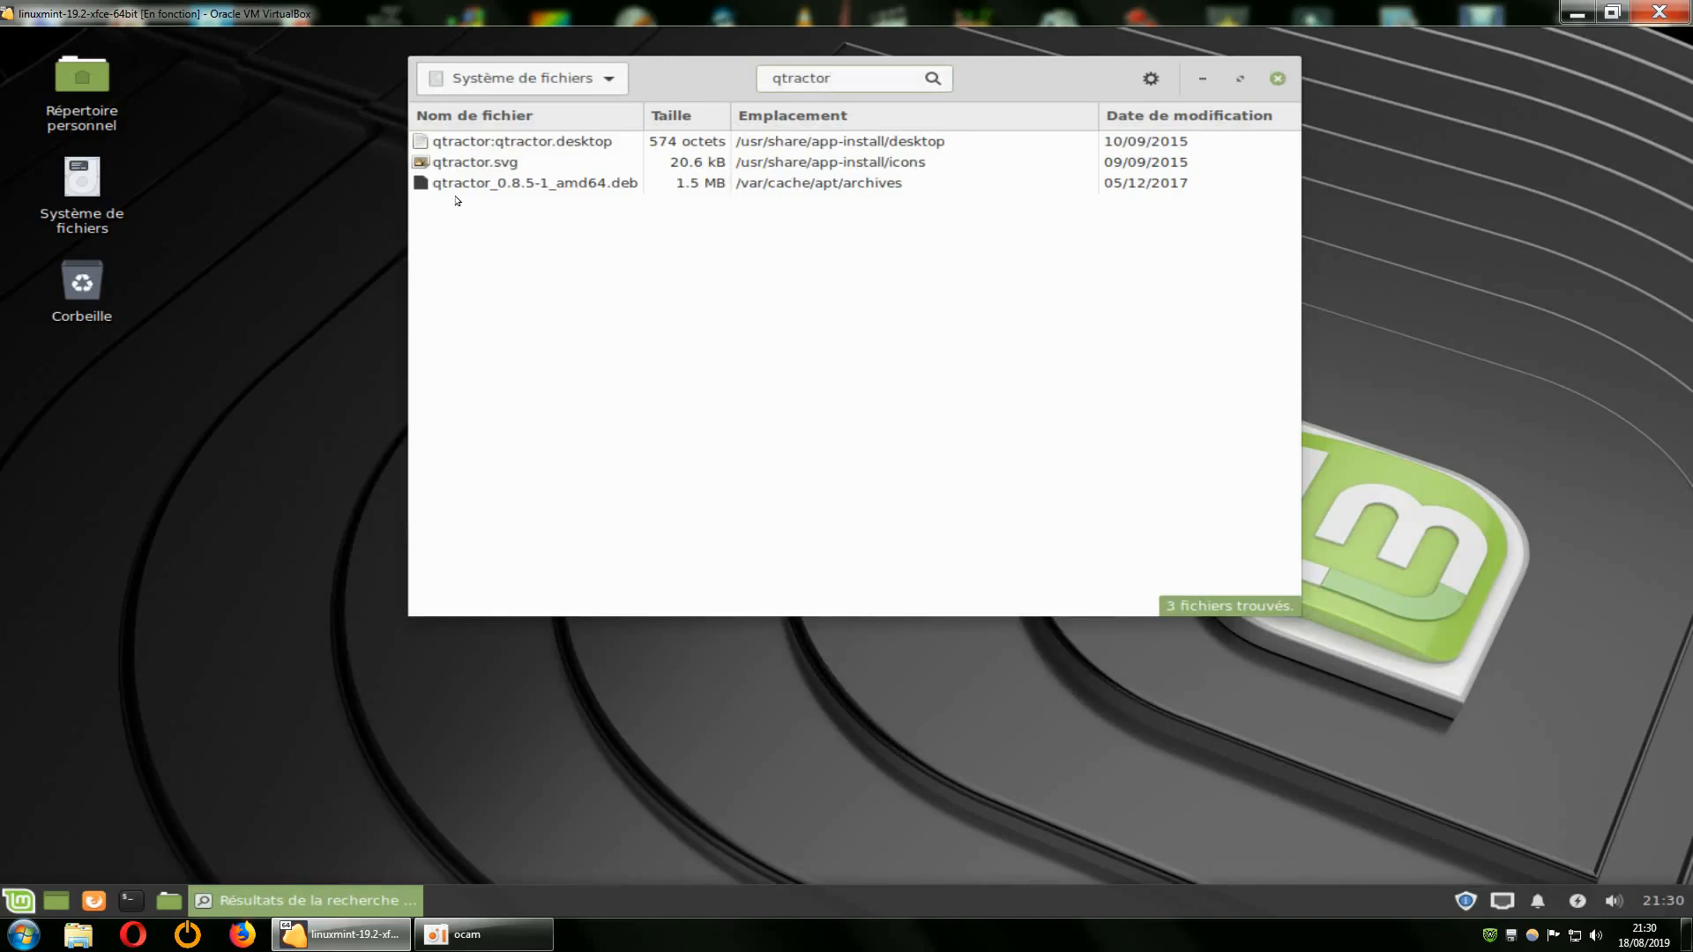
# Step: Repeat the qtractor file search on the root file system after the cleaning
pyautogui.click(926, 74)
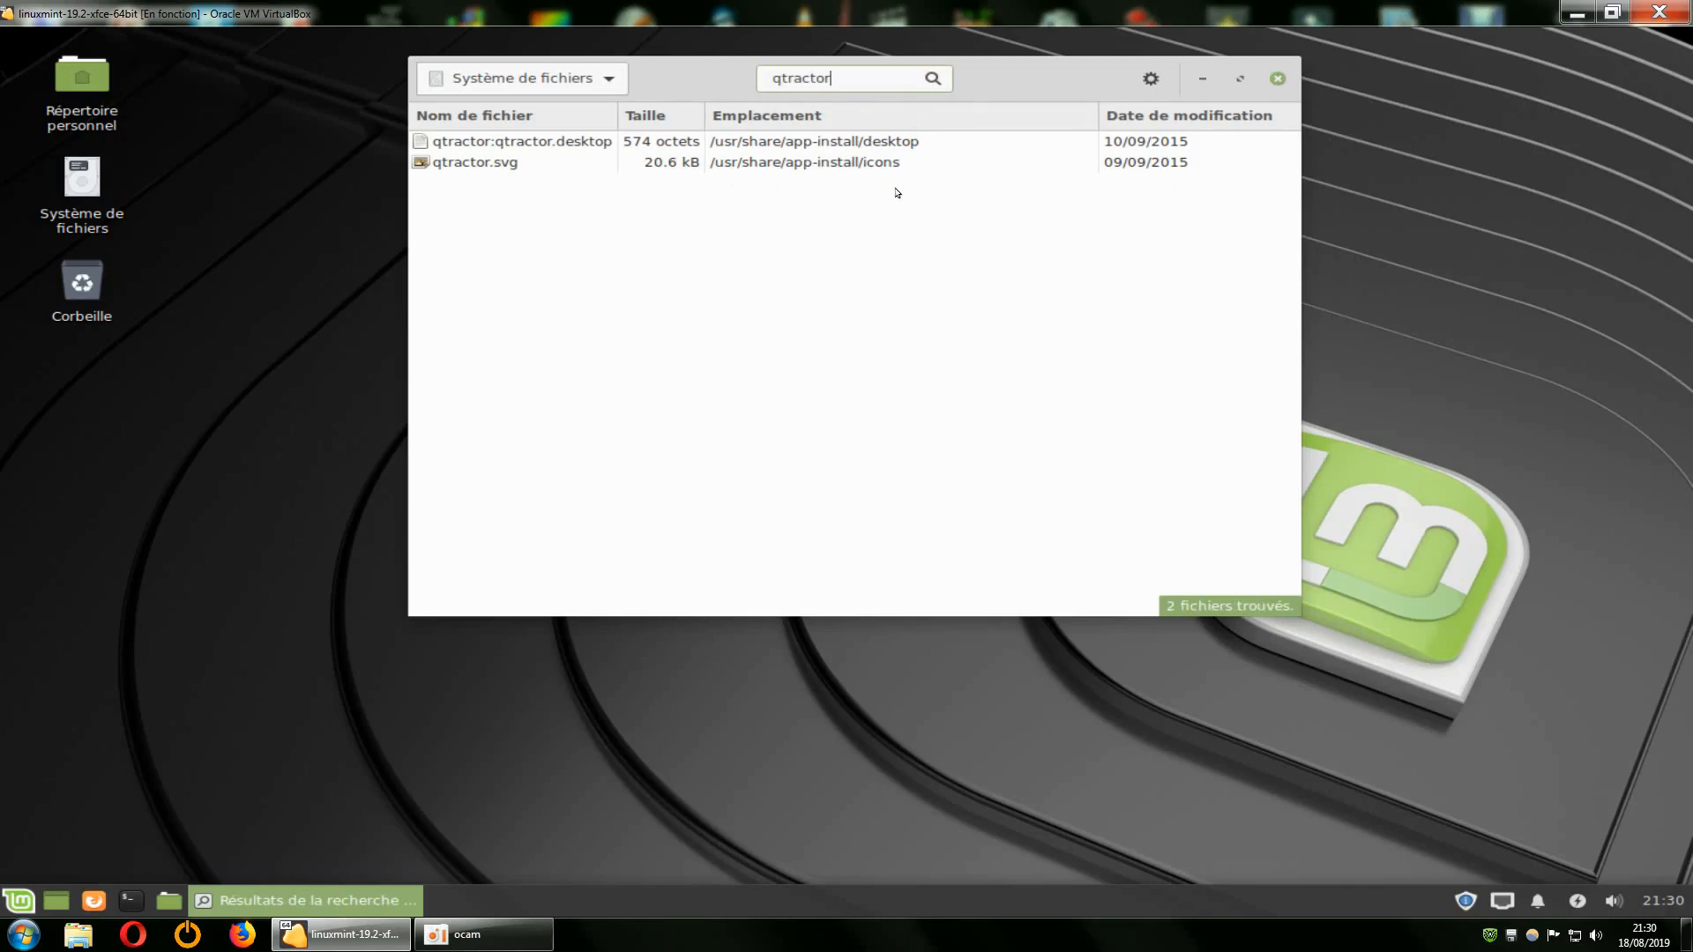
pyautogui.press('Return')
# Step: Compare the remaining qtractor .desktop and .svg files and their locations, then close the search window
pyautogui.click(587, 145)
pyautogui.click(557, 164)
pyautogui.click(591, 143)
pyautogui.click(504, 169)
pyautogui.click(589, 143)
pyautogui.click(509, 166)
pyautogui.click(548, 145)
pyautogui.click(543, 164)
pyautogui.click(494, 143)
pyautogui.click(495, 165)
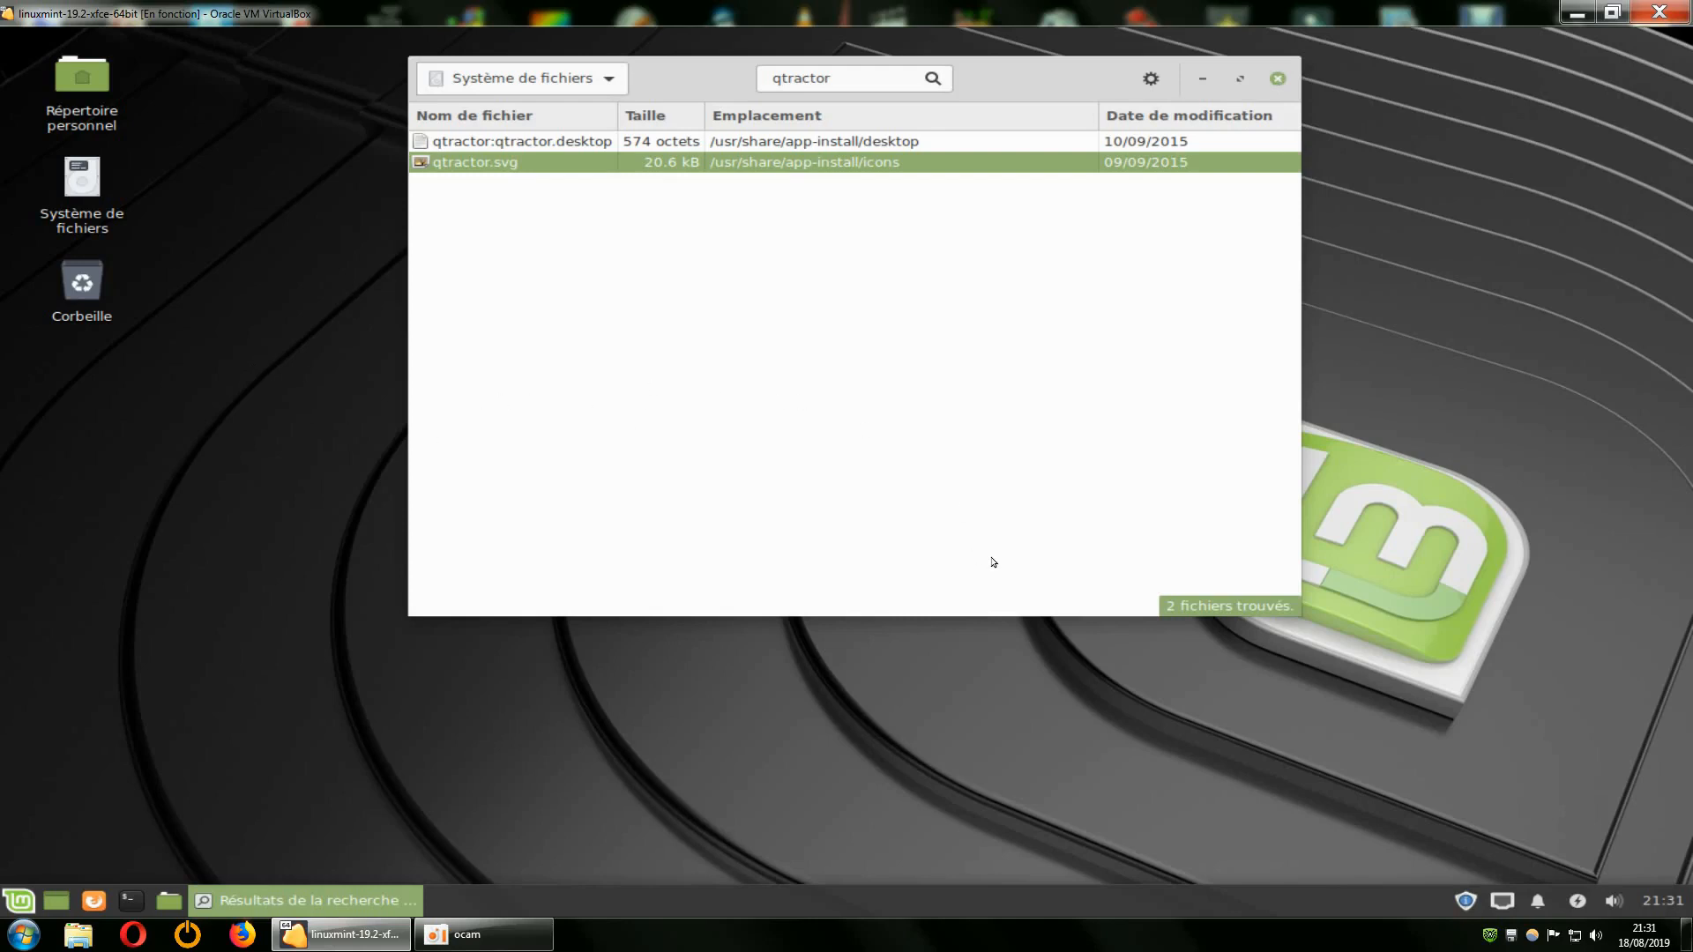
pyautogui.click(1277, 80)
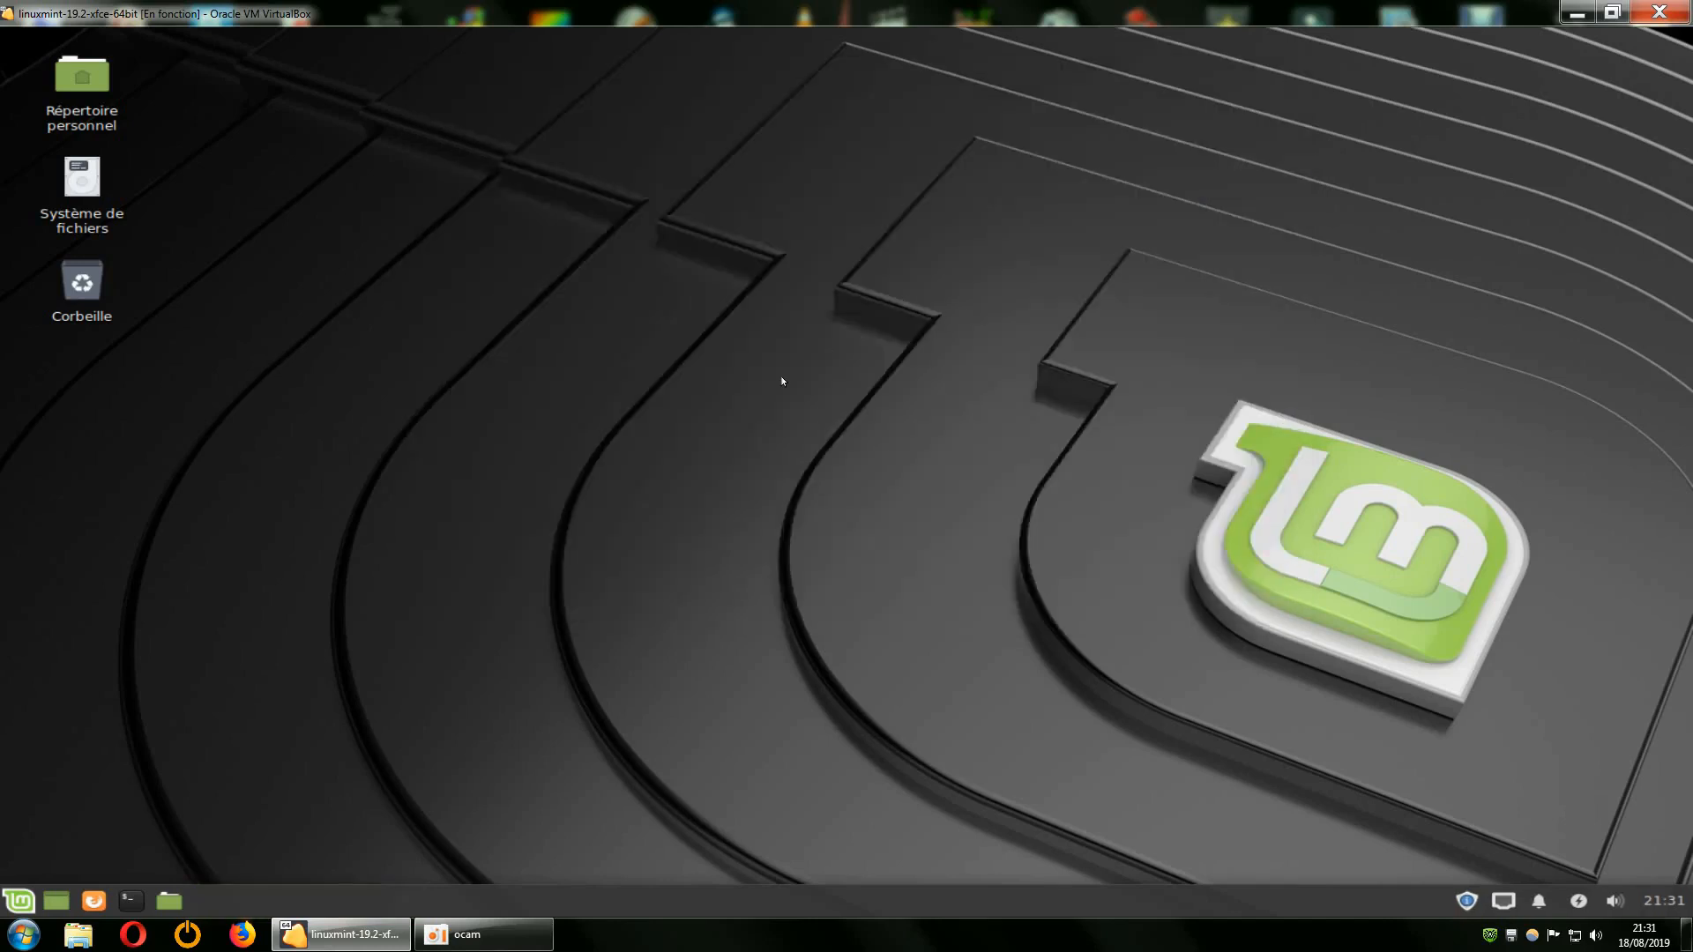